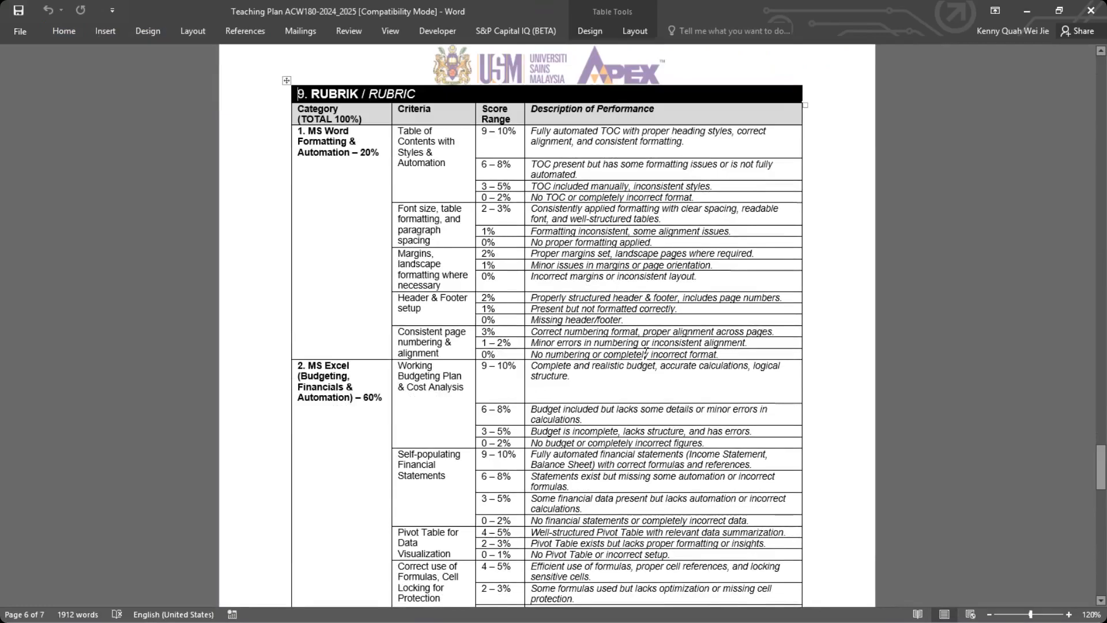
Examine the MS Word Formatting & Automation category in the rubric table together with its criteria and score ranges.
{"action": "scroll", "coordinate": [580, 333], "scroll_direction": "up", "scroll_amount": 1}
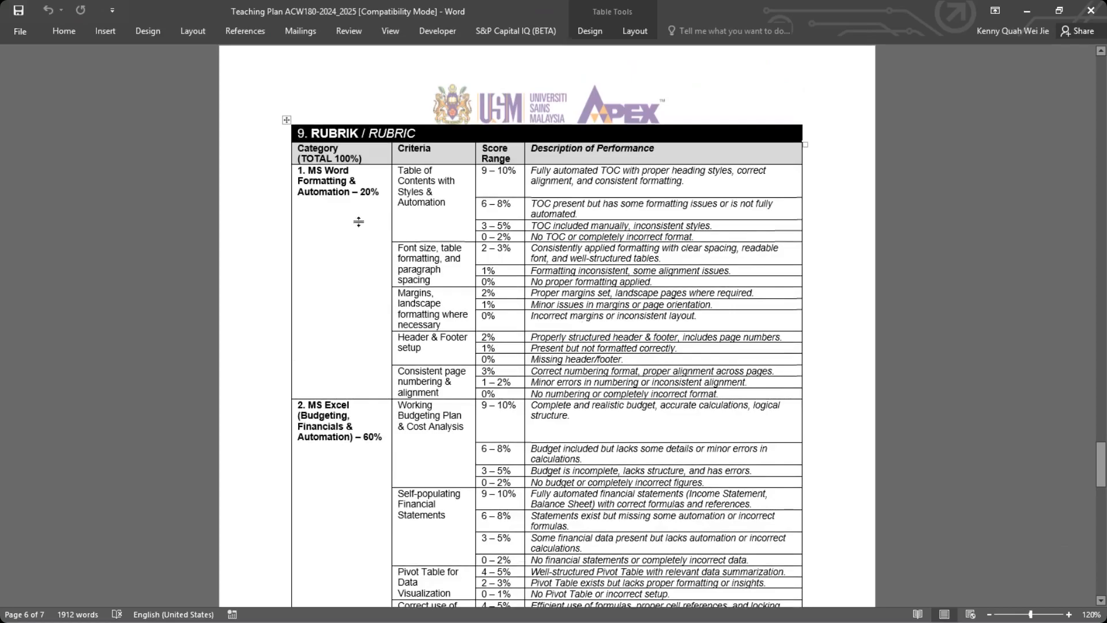
{"action": "left_click_drag", "start_coordinate": [308, 170], "coordinate": [379, 192]}
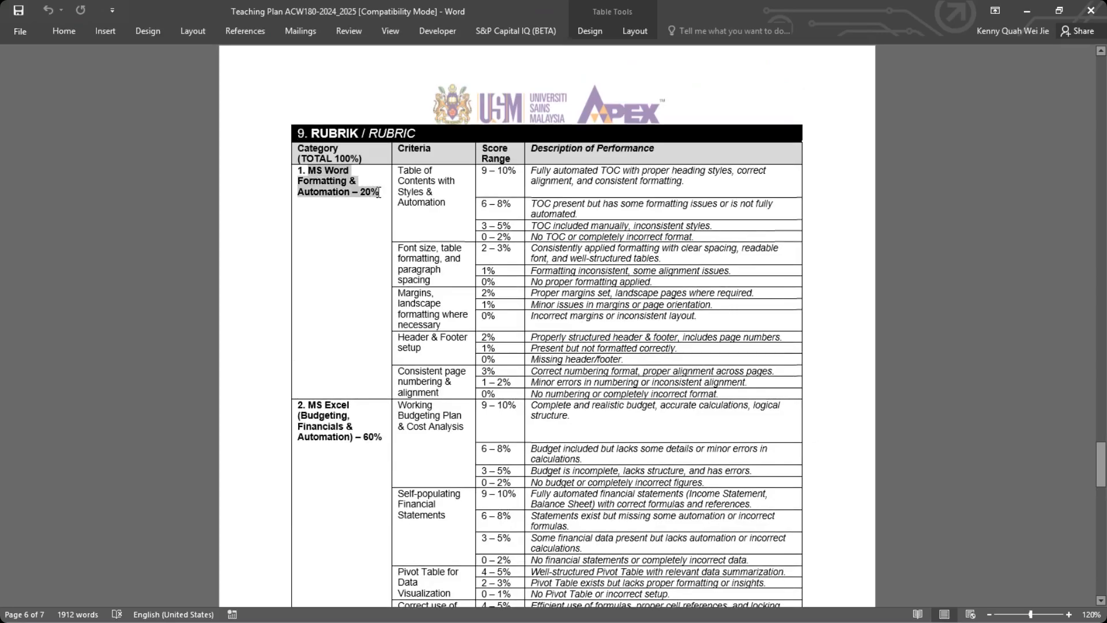
{"action": "left_click", "coordinate": [439, 171]}
{"action": "left_click_drag", "start_coordinate": [402, 170], "coordinate": [698, 393]}
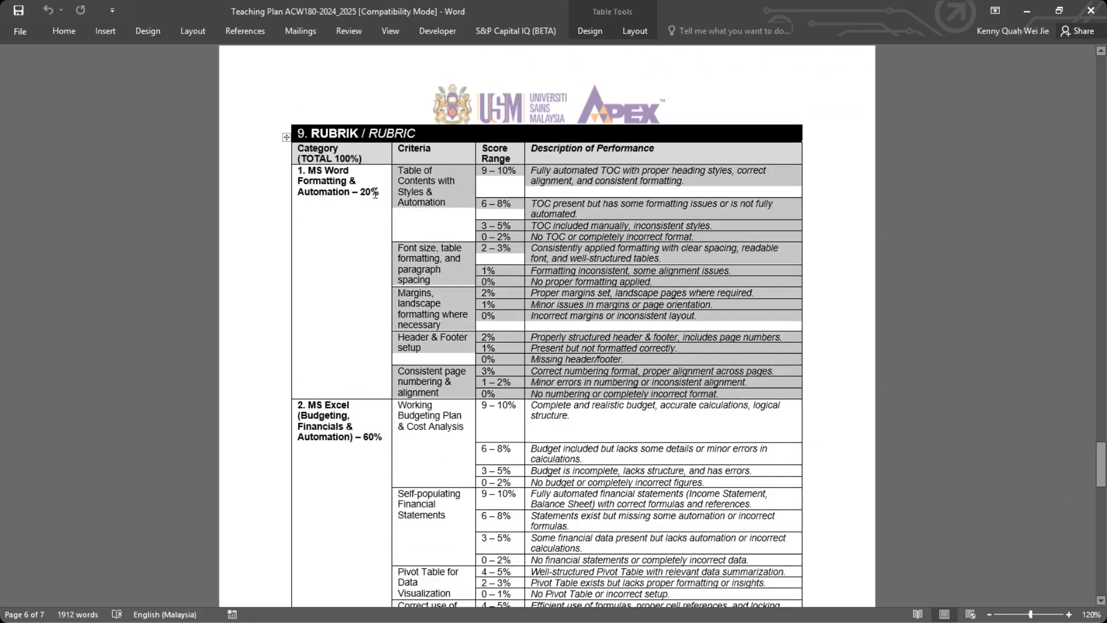
{"action": "left_click", "coordinate": [295, 170]}
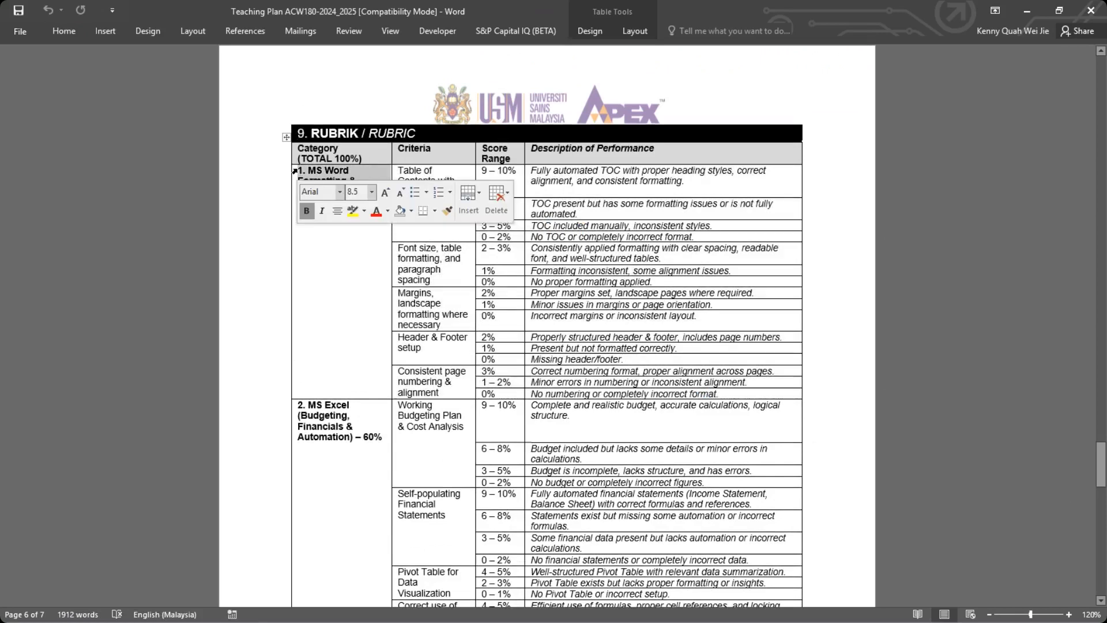
{"action": "left_click", "coordinate": [403, 171]}
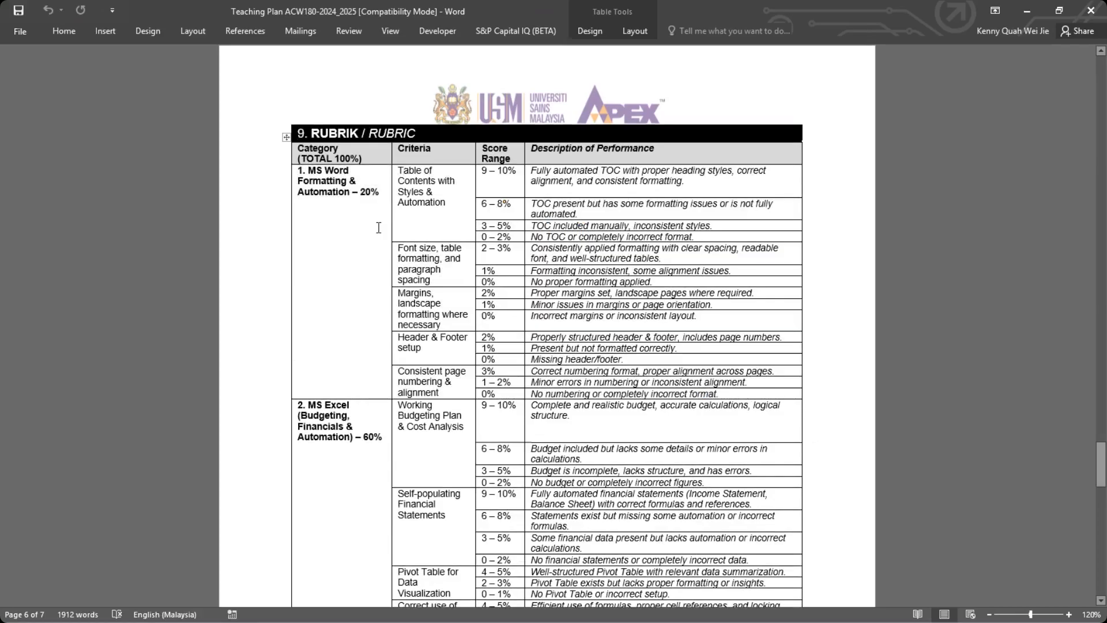
Compare the percentage weights of the rubric categories and examine the criteria rows of the MS Excel category.
{"action": "scroll", "coordinate": [444, 257], "scroll_direction": "down", "scroll_amount": 5}
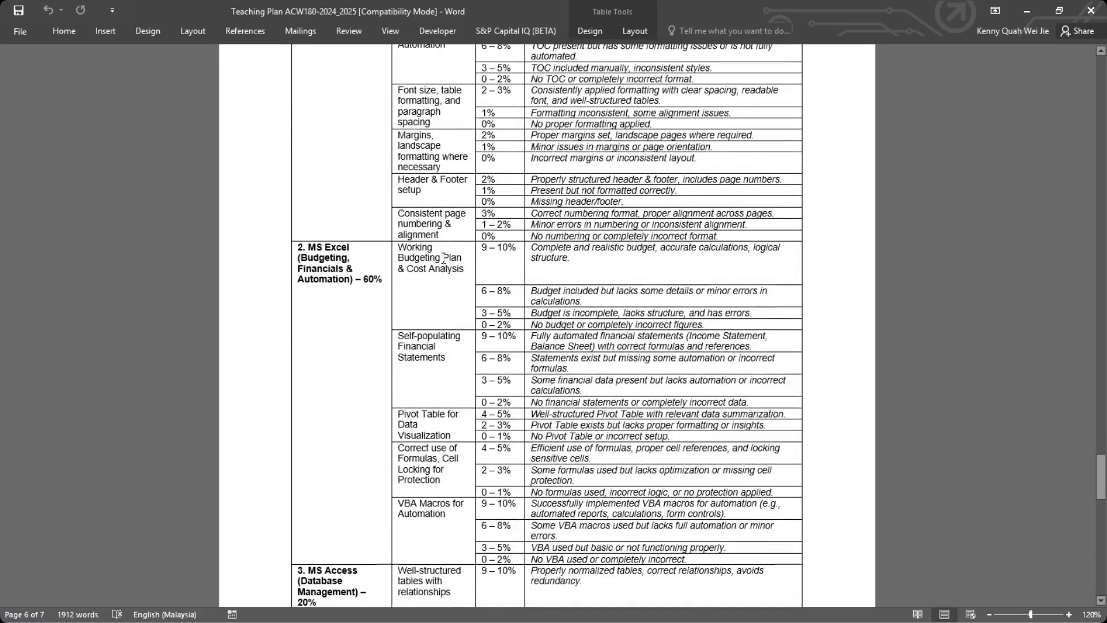
{"action": "scroll", "coordinate": [443, 257], "scroll_direction": "up", "scroll_amount": 5}
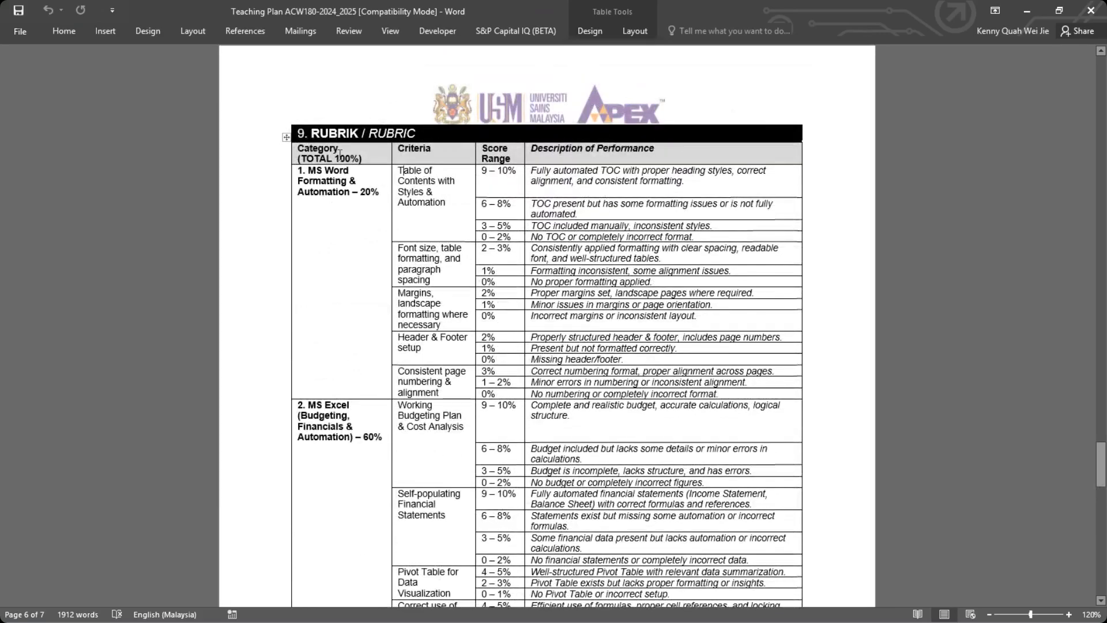
{"action": "left_click_drag", "start_coordinate": [333, 156], "coordinate": [381, 200]}
{"action": "scroll", "coordinate": [380, 196], "scroll_direction": "down", "scroll_amount": 4}
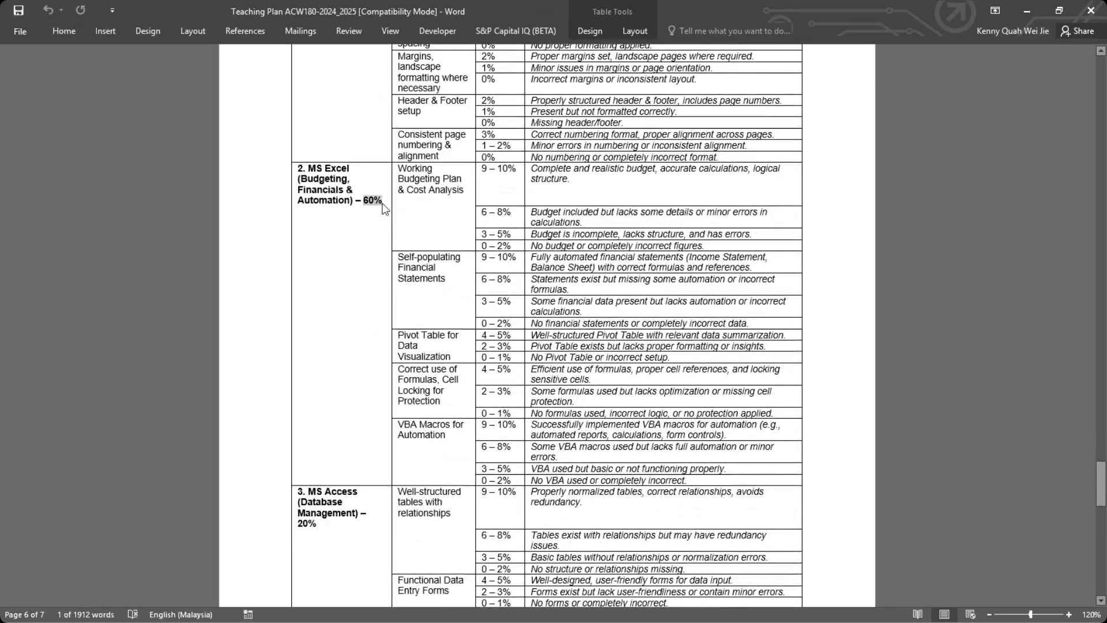
{"action": "left_click_drag", "start_coordinate": [299, 523], "coordinate": [317, 523]}
{"action": "scroll", "coordinate": [406, 272], "scroll_direction": "up", "scroll_amount": 2}
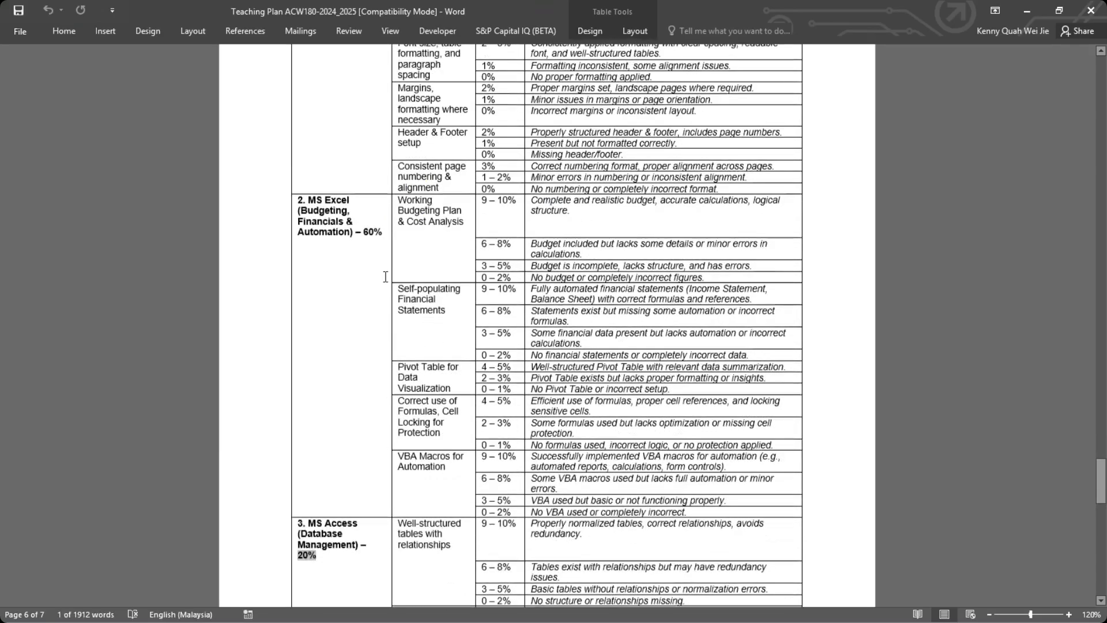
{"action": "scroll", "coordinate": [409, 271], "scroll_direction": "down", "scroll_amount": 1}
{"action": "left_click_drag", "start_coordinate": [410, 222], "coordinate": [720, 521]}
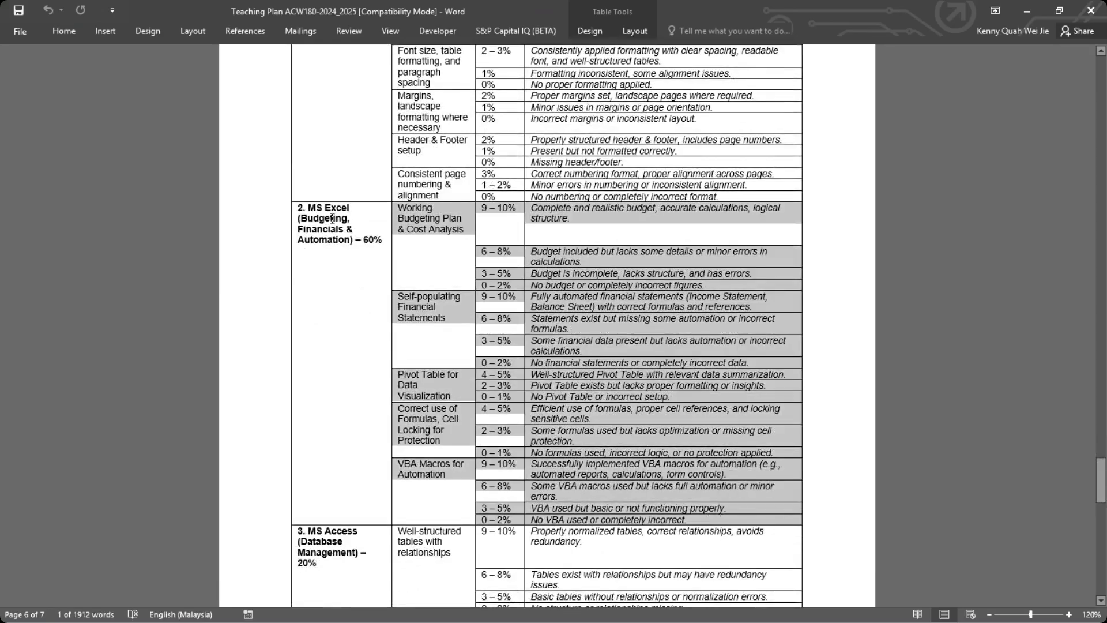
Set the weight of the MS Excel (Budgeting, Financials & Automation) category to 40%.
{"action": "left_click", "coordinate": [370, 240]}
{"action": "key", "text": "BackSpace"}
{"action": "type", "text": "4"}
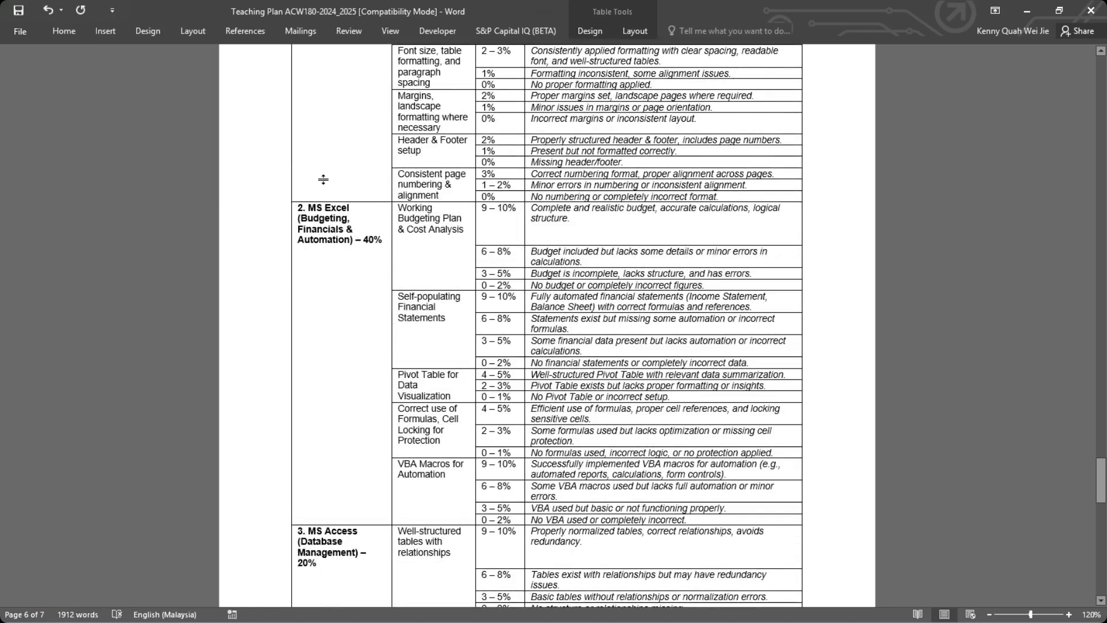
Review the whole rubric table, covering the criteria and score ranges of the MS Word, MS Excel and MS Access categories.
{"action": "scroll", "coordinate": [305, 217], "scroll_direction": "up", "scroll_amount": 2}
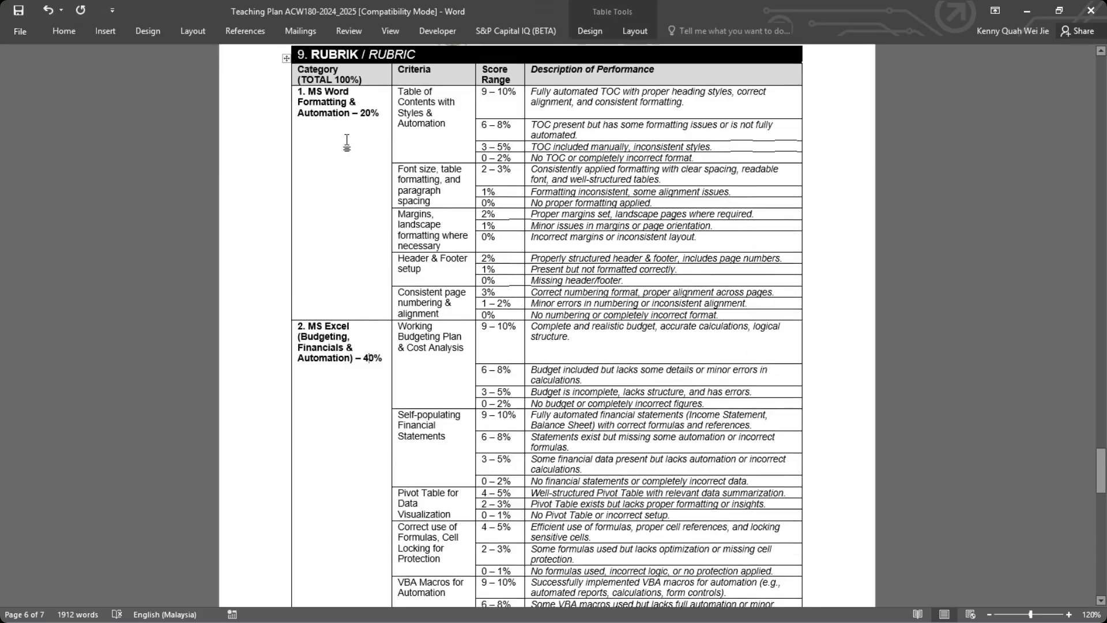
{"action": "scroll", "coordinate": [369, 200], "scroll_direction": "down", "scroll_amount": 5}
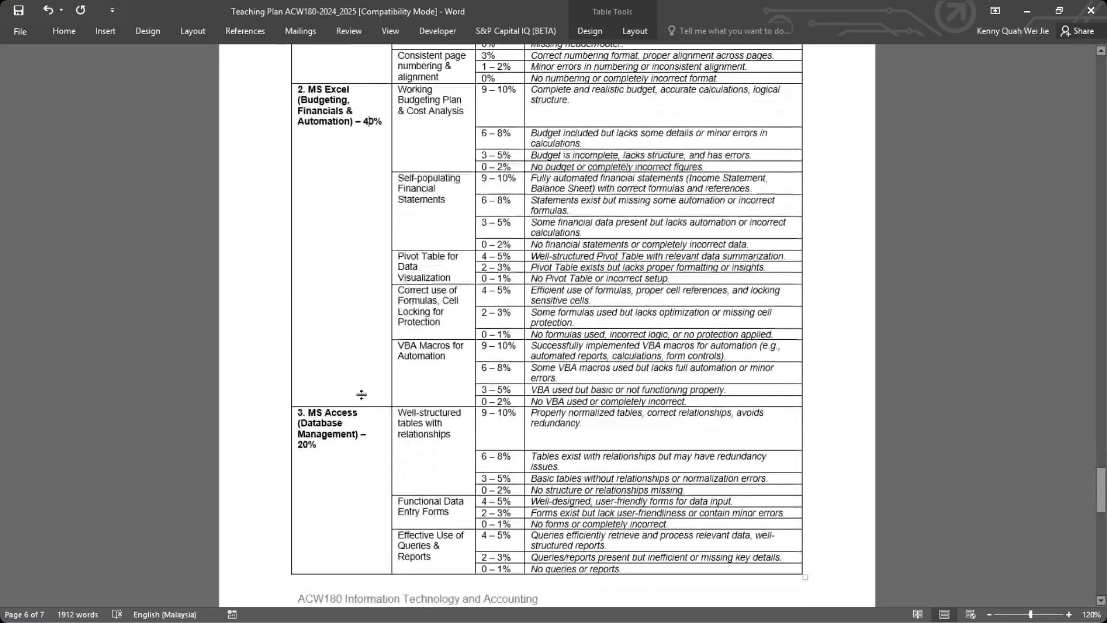
{"action": "scroll", "coordinate": [372, 371], "scroll_direction": "up", "scroll_amount": 2}
{"action": "scroll", "coordinate": [372, 372], "scroll_direction": "up", "scroll_amount": 1}
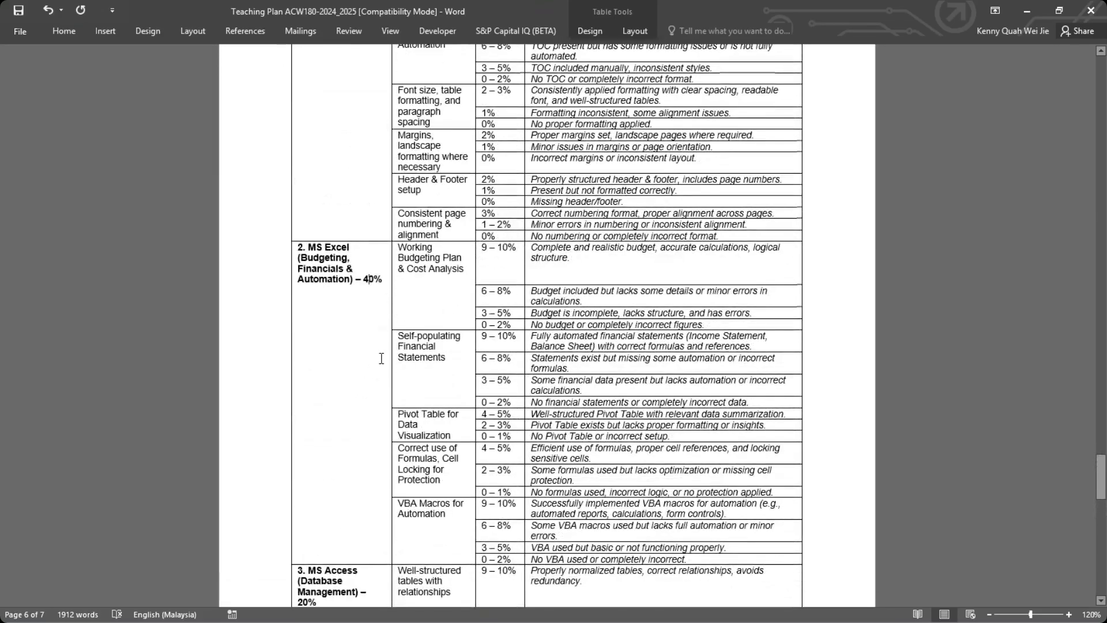
{"action": "scroll", "coordinate": [383, 349], "scroll_direction": "up", "scroll_amount": 3}
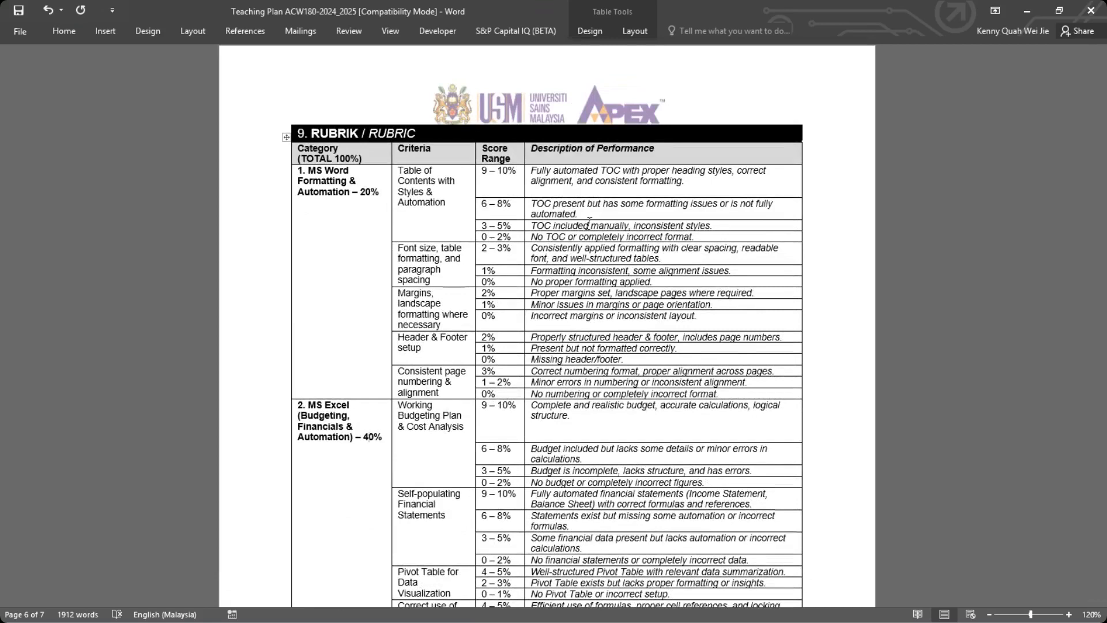
{"action": "scroll", "coordinate": [416, 414], "scroll_direction": "down", "scroll_amount": 5}
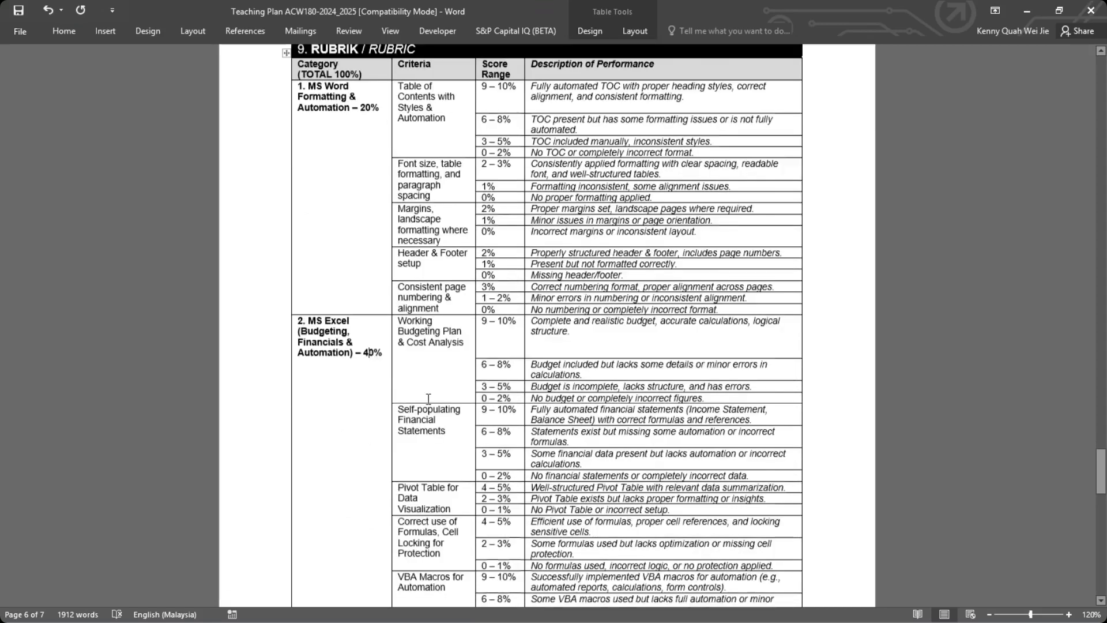
{"action": "scroll", "coordinate": [416, 414], "scroll_direction": "down", "scroll_amount": 2}
{"action": "scroll", "coordinate": [438, 406], "scroll_direction": "down", "scroll_amount": 3}
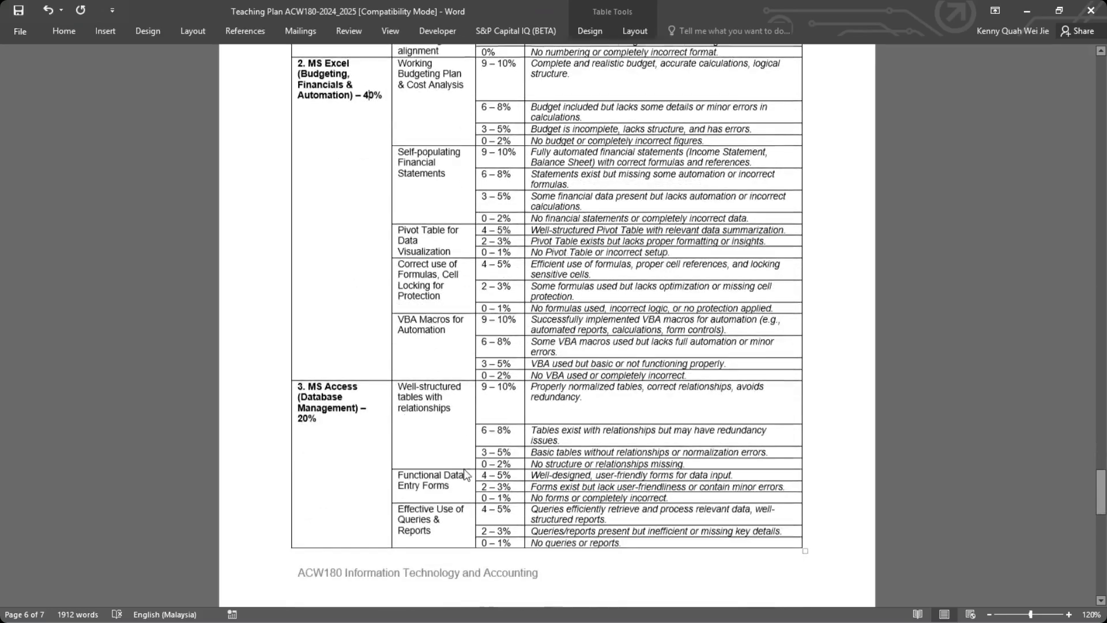
{"action": "scroll", "coordinate": [455, 399], "scroll_direction": "up", "scroll_amount": 7}
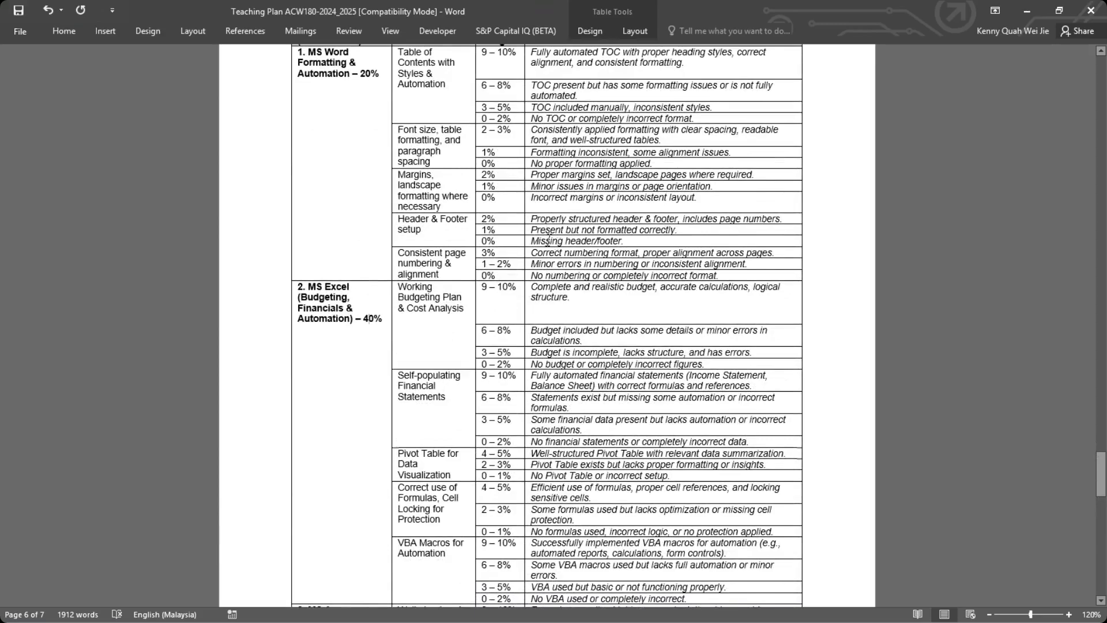
{"action": "scroll", "coordinate": [548, 238], "scroll_direction": "up", "scroll_amount": 3}
{"action": "scroll", "coordinate": [428, 322], "scroll_direction": "down", "scroll_amount": 3}
{"action": "scroll", "coordinate": [428, 322], "scroll_direction": "up", "scroll_amount": 2}
{"action": "scroll", "coordinate": [428, 321], "scroll_direction": "down", "scroll_amount": 13}
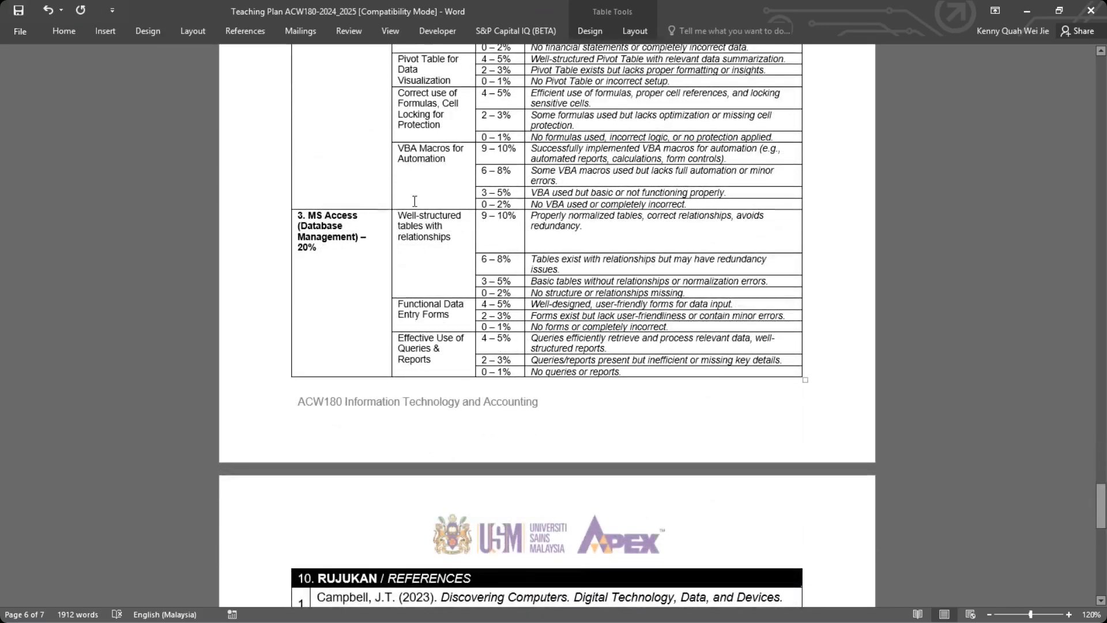
{"action": "scroll", "coordinate": [441, 232], "scroll_direction": "up", "scroll_amount": 3}
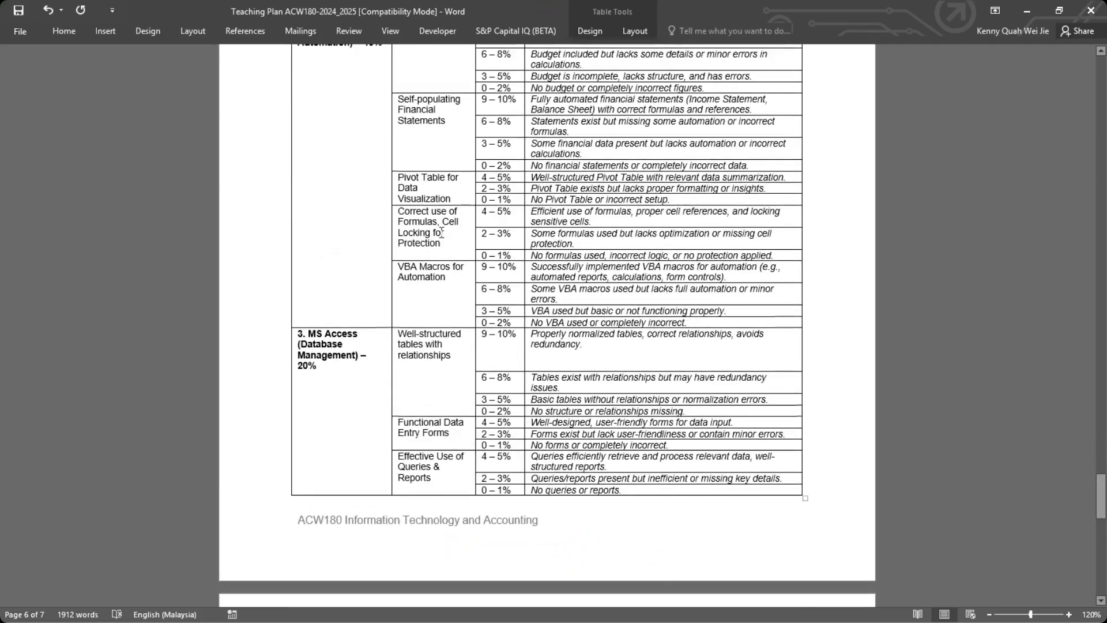
{"action": "scroll", "coordinate": [431, 267], "scroll_direction": "up", "scroll_amount": 1}
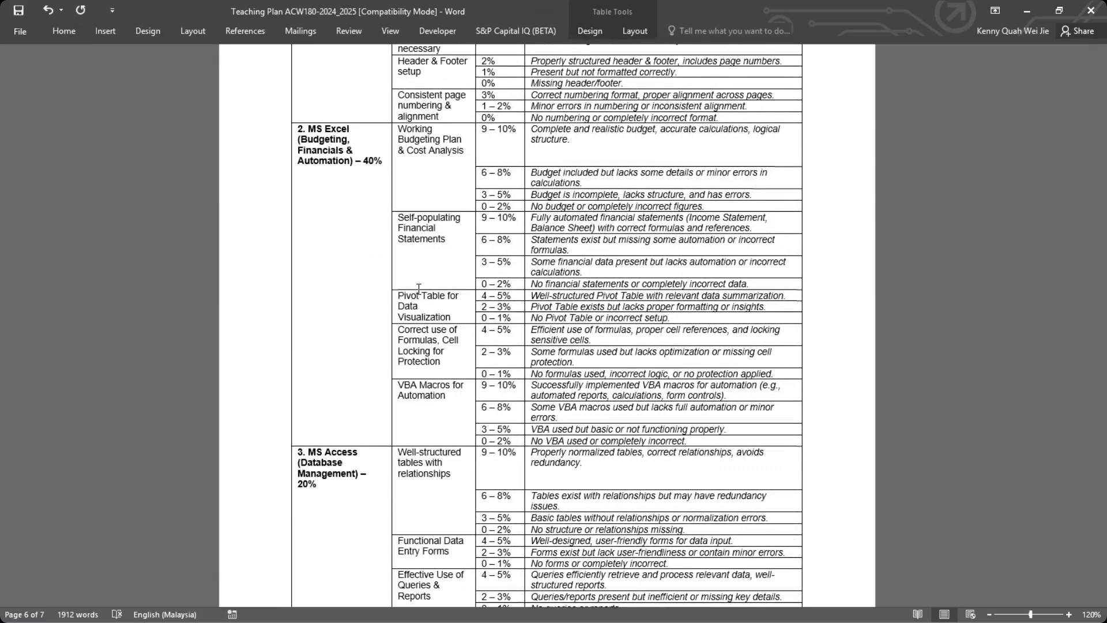
{"action": "scroll", "coordinate": [419, 289], "scroll_direction": "up", "scroll_amount": 6}
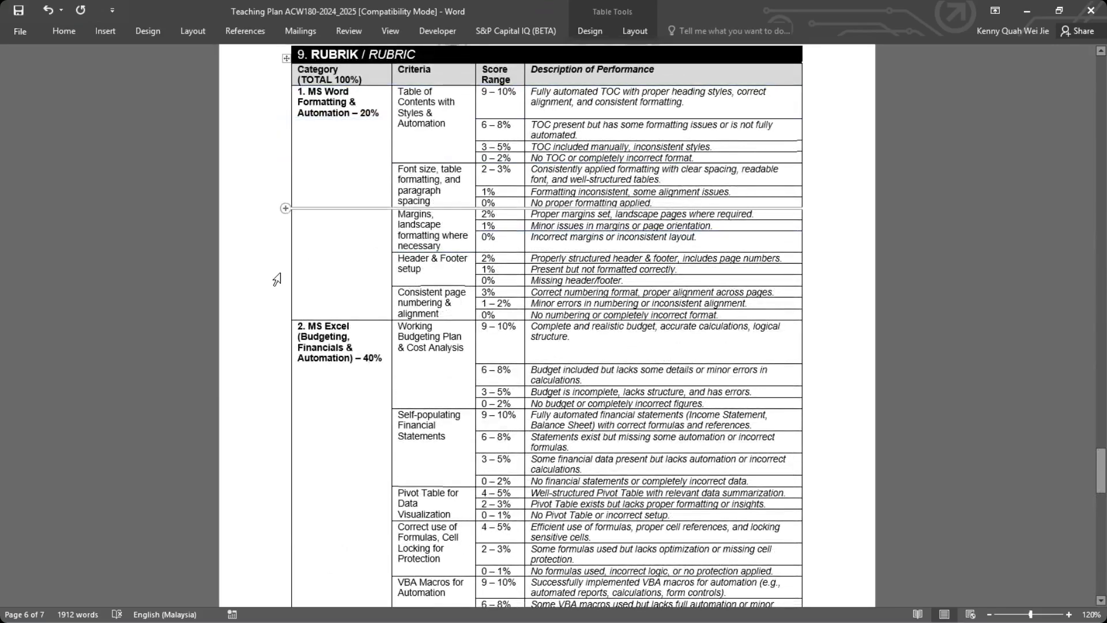
{"action": "scroll", "coordinate": [290, 316], "scroll_direction": "down", "scroll_amount": 3}
{"action": "scroll", "coordinate": [290, 316], "scroll_direction": "down", "scroll_amount": 3}
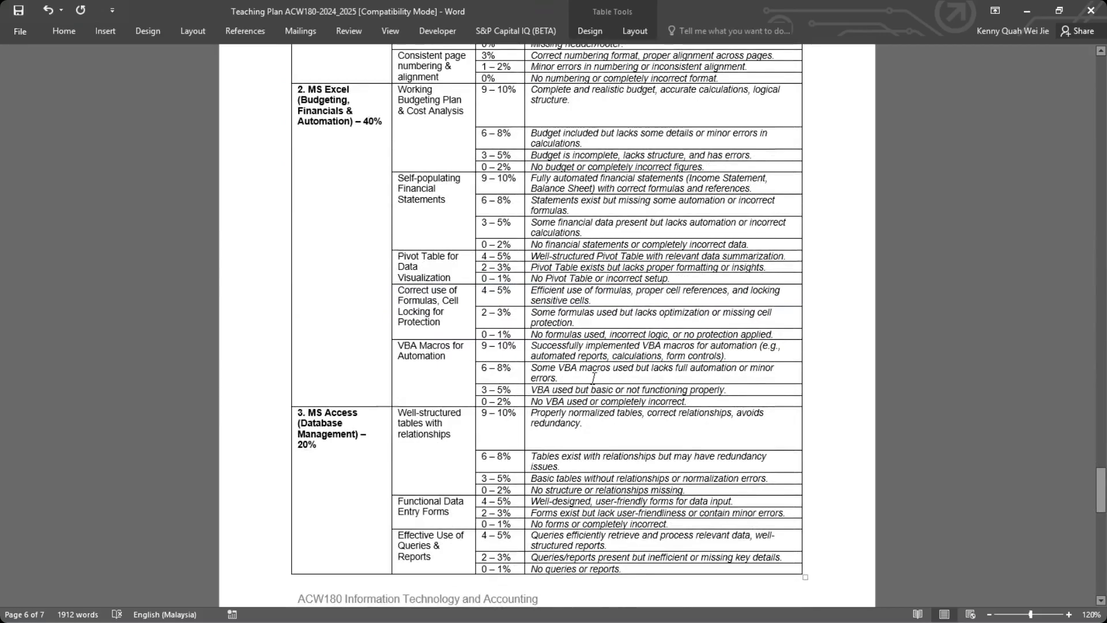
{"action": "scroll", "coordinate": [602, 373], "scroll_direction": "up", "scroll_amount": 9}
{"action": "scroll", "coordinate": [458, 260], "scroll_direction": "down", "scroll_amount": 4}
{"action": "scroll", "coordinate": [450, 206], "scroll_direction": "up", "scroll_amount": 2}
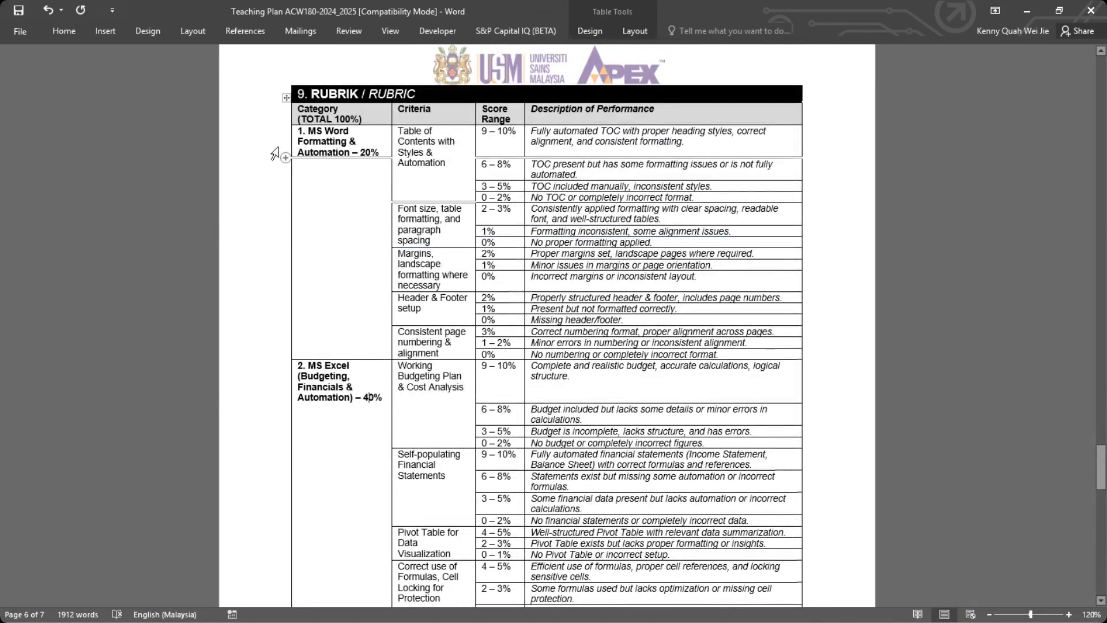
{"action": "scroll", "coordinate": [294, 334], "scroll_direction": "down", "scroll_amount": 1}
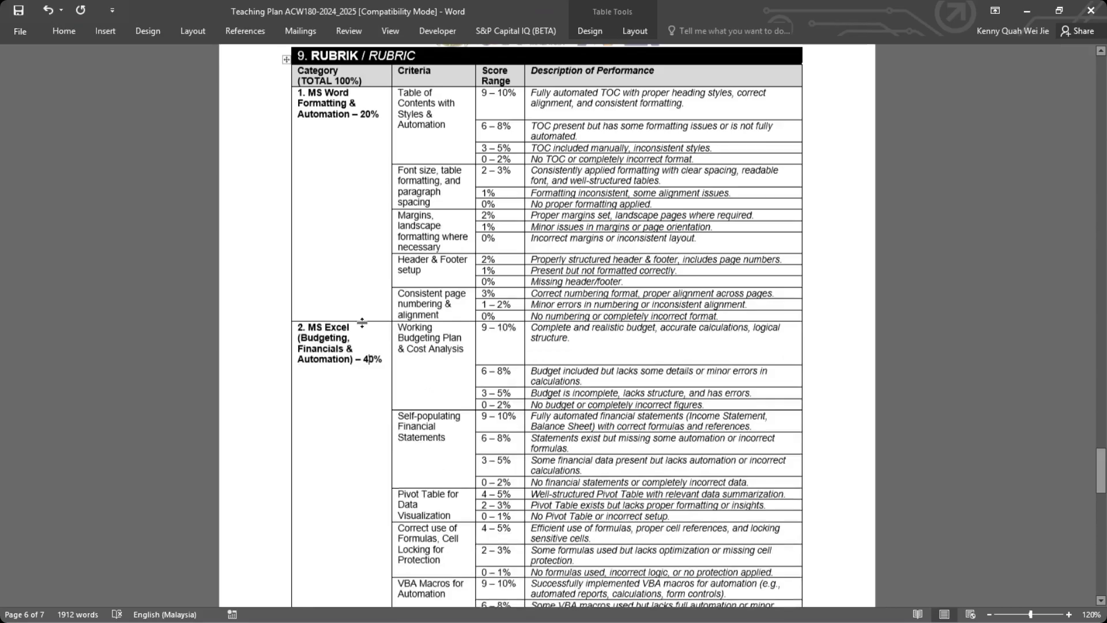
{"action": "scroll", "coordinate": [361, 331], "scroll_direction": "down", "scroll_amount": 4}
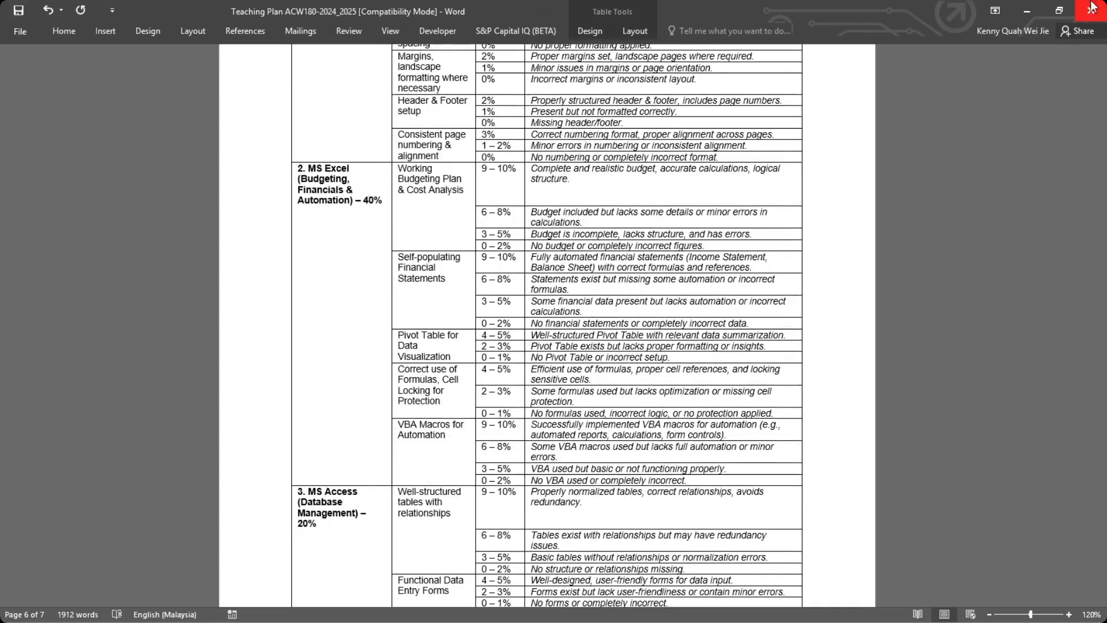
Switch to Excel and create a blank workbook.
{"action": "left_click", "coordinate": [462, 607]}
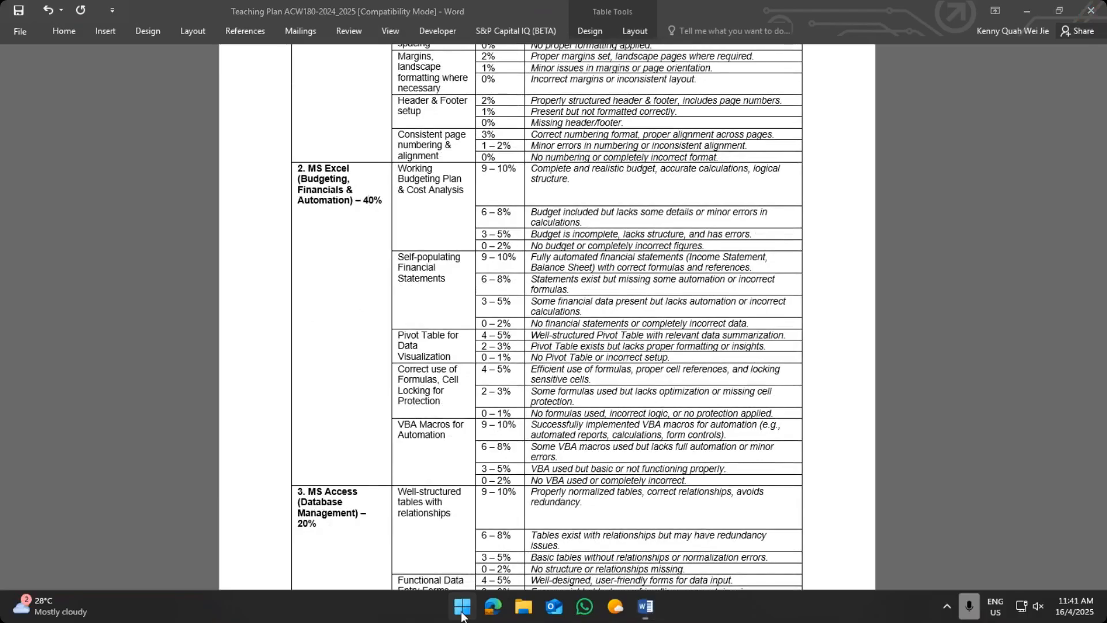
{"action": "type", "text": "ex"}
{"action": "left_click", "coordinate": [395, 211]}
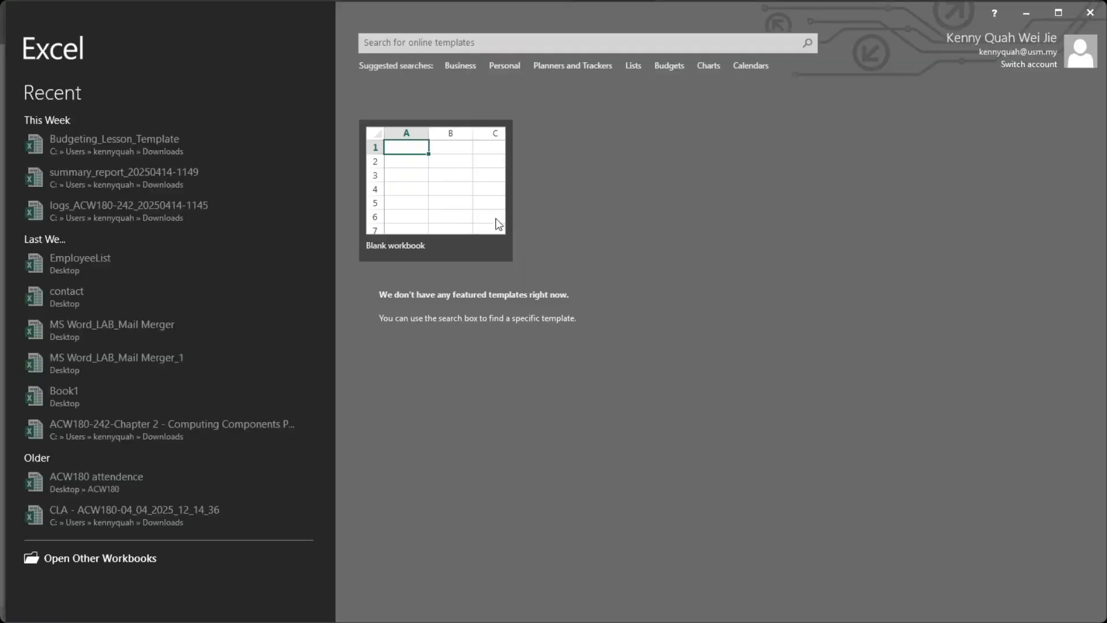
{"action": "left_click", "coordinate": [425, 184]}
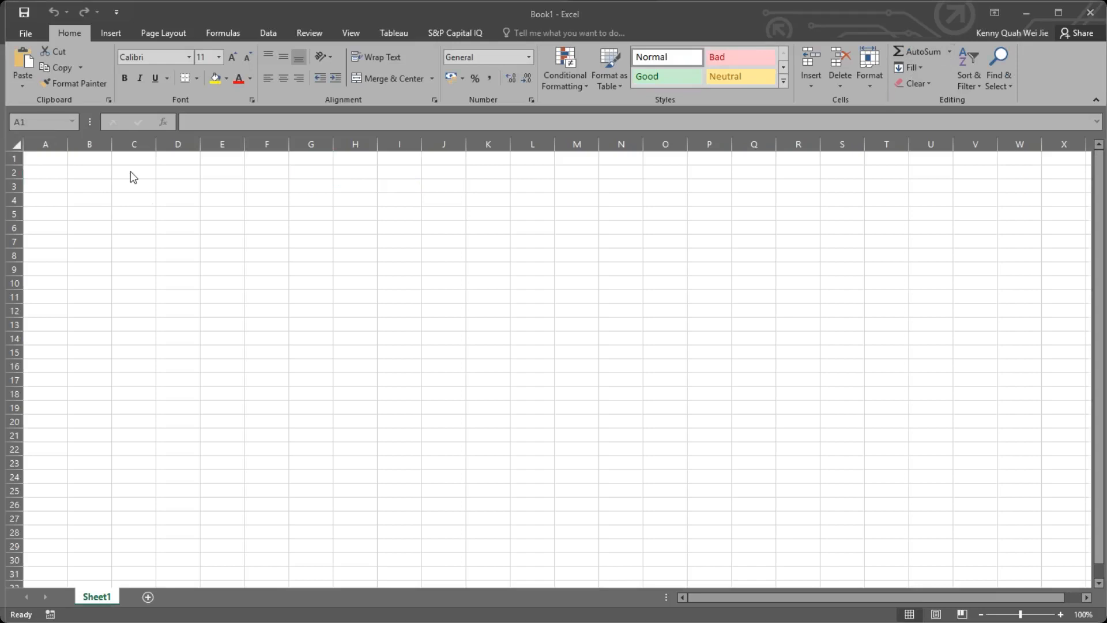
{"action": "left_click", "coordinate": [36, 159]}
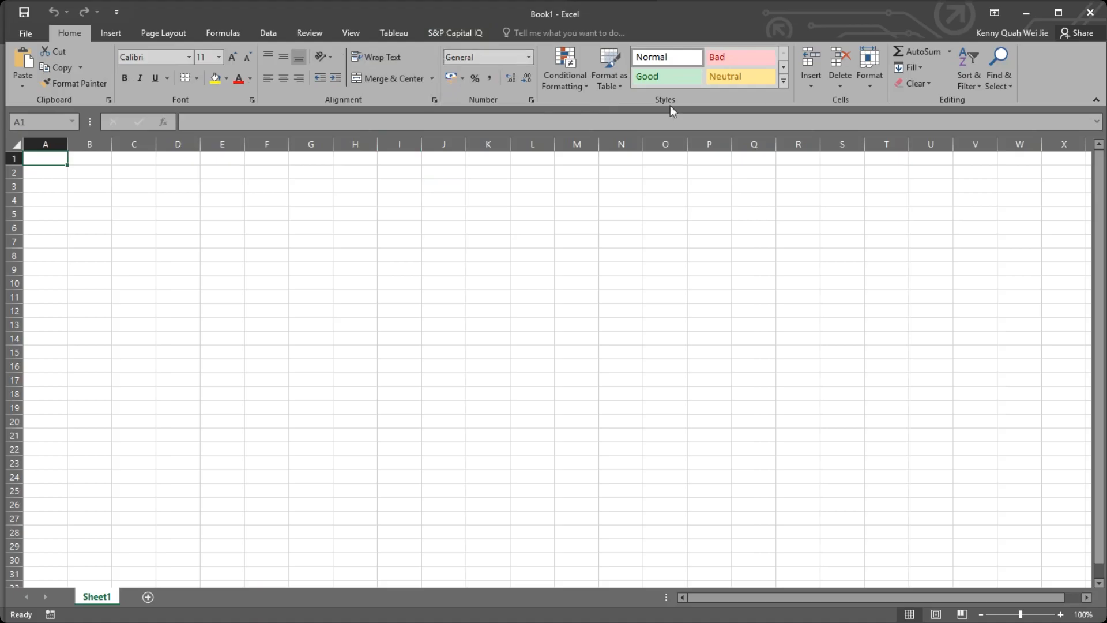
{"action": "key", "text": "alt+Tab"}
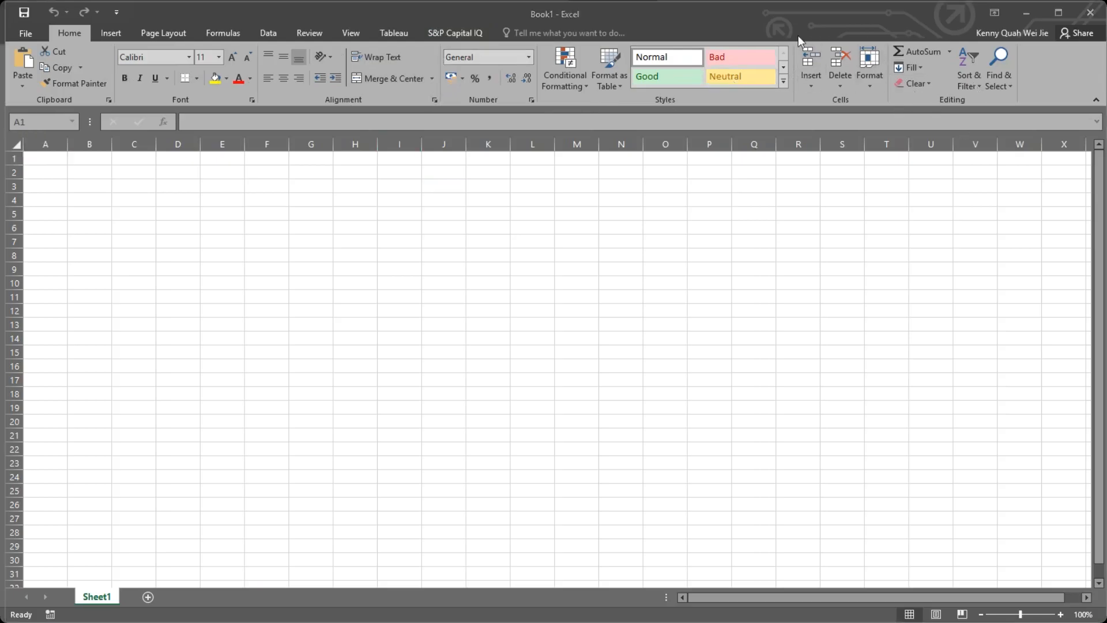
{"action": "key", "text": "alt+Tab"}
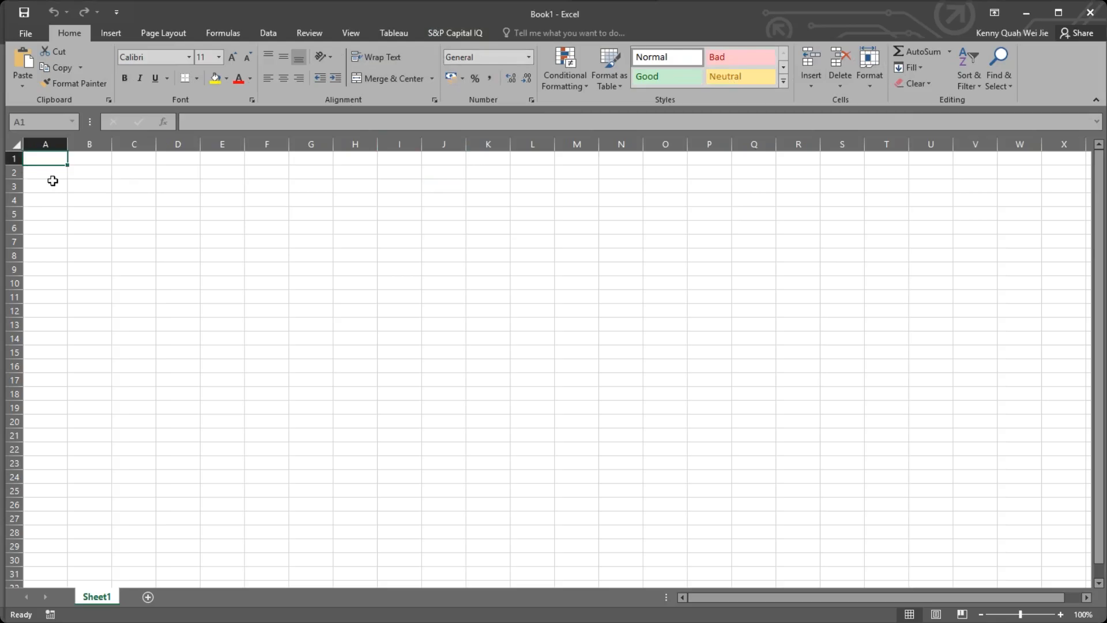
Try out selections on the empty sheet: single cells, all of row 1, all of column A and a block of cells starting at A1.
{"action": "left_click", "coordinate": [89, 183]}
{"action": "left_click", "coordinate": [42, 161]}
{"action": "left_click", "coordinate": [93, 162]}
{"action": "left_click", "coordinate": [14, 157]}
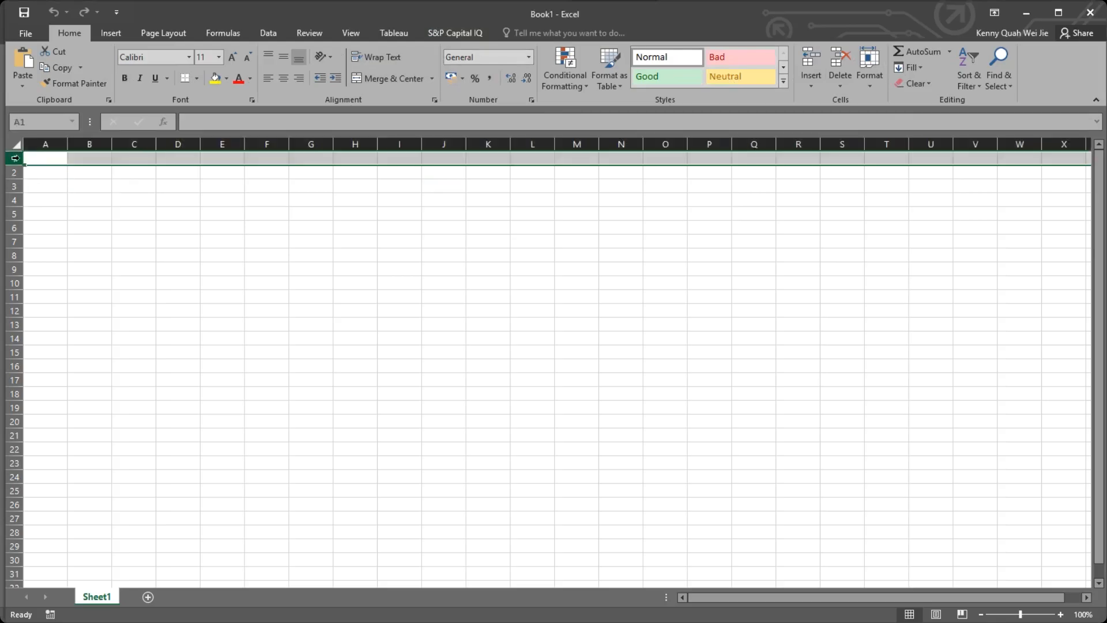
{"action": "left_click", "coordinate": [46, 145]}
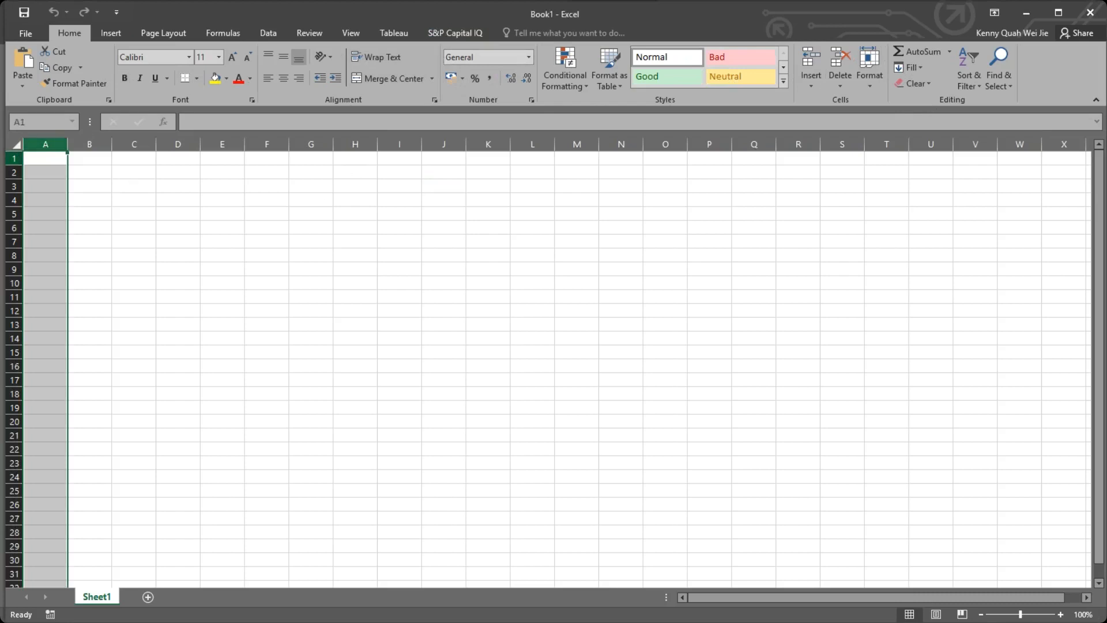
{"action": "left_click", "coordinate": [85, 167]}
{"action": "left_click_drag", "start_coordinate": [46, 155], "coordinate": [731, 506]}
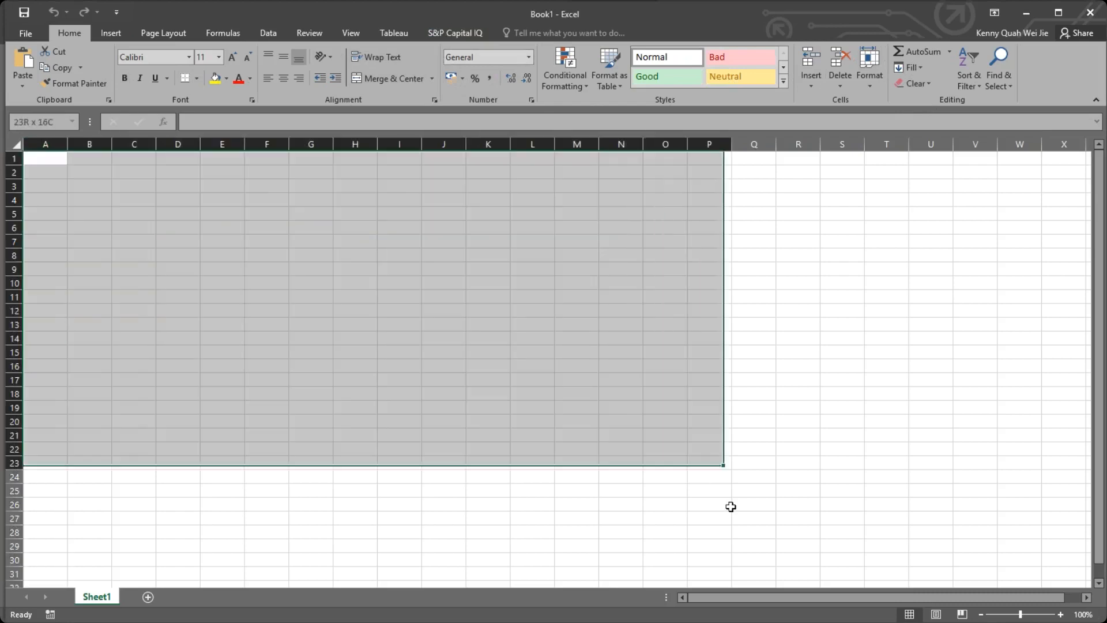
Return to cell A1 and add two new worksheets to the workbook.
{"action": "left_click", "coordinate": [45, 159]}
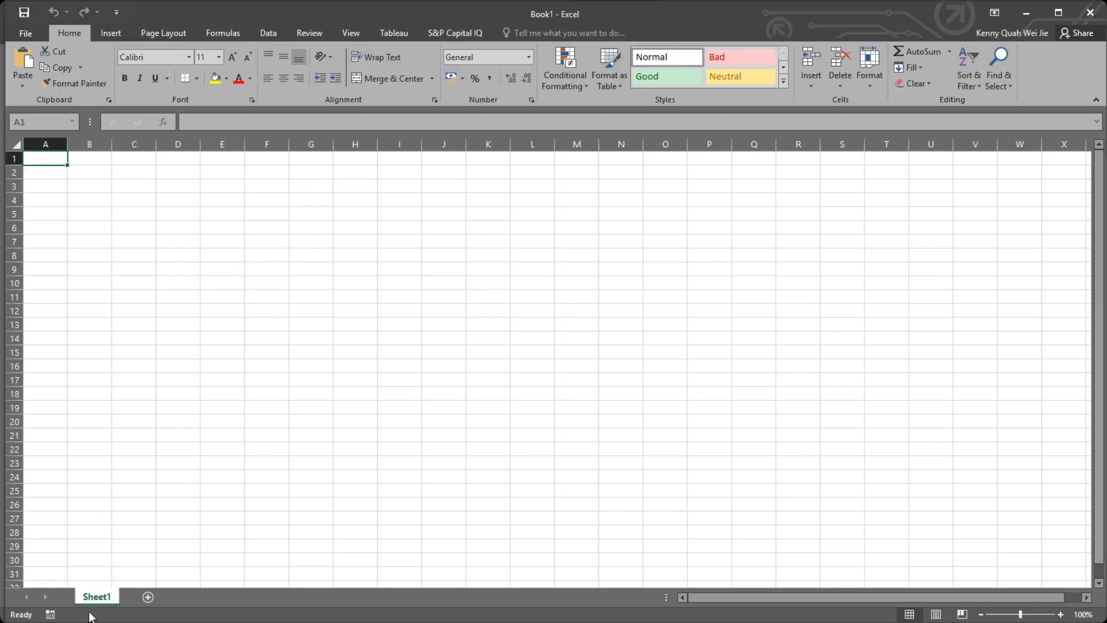
{"action": "left_click", "coordinate": [148, 596]}
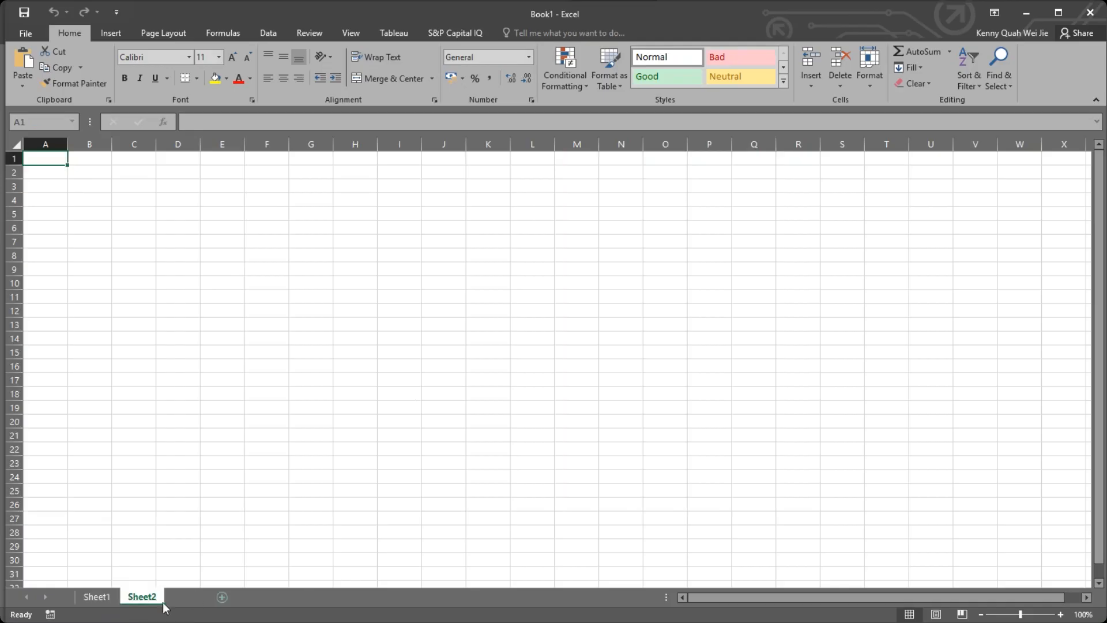
{"action": "left_click", "coordinate": [194, 597]}
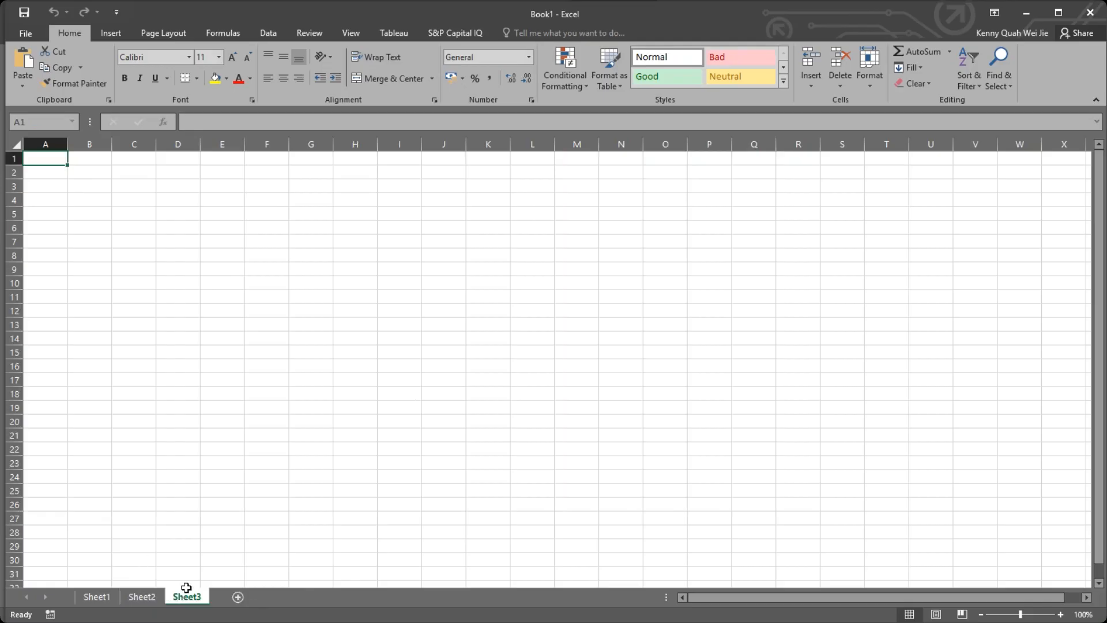
Switch back and forth among the three worksheets, ending on the first one.
{"action": "left_click", "coordinate": [117, 597]}
{"action": "left_click", "coordinate": [152, 600]}
{"action": "left_click", "coordinate": [187, 600]}
{"action": "left_click", "coordinate": [93, 601]}
{"action": "left_click", "coordinate": [141, 600]}
{"action": "left_click", "coordinate": [194, 597]}
{"action": "left_click", "coordinate": [97, 597]}
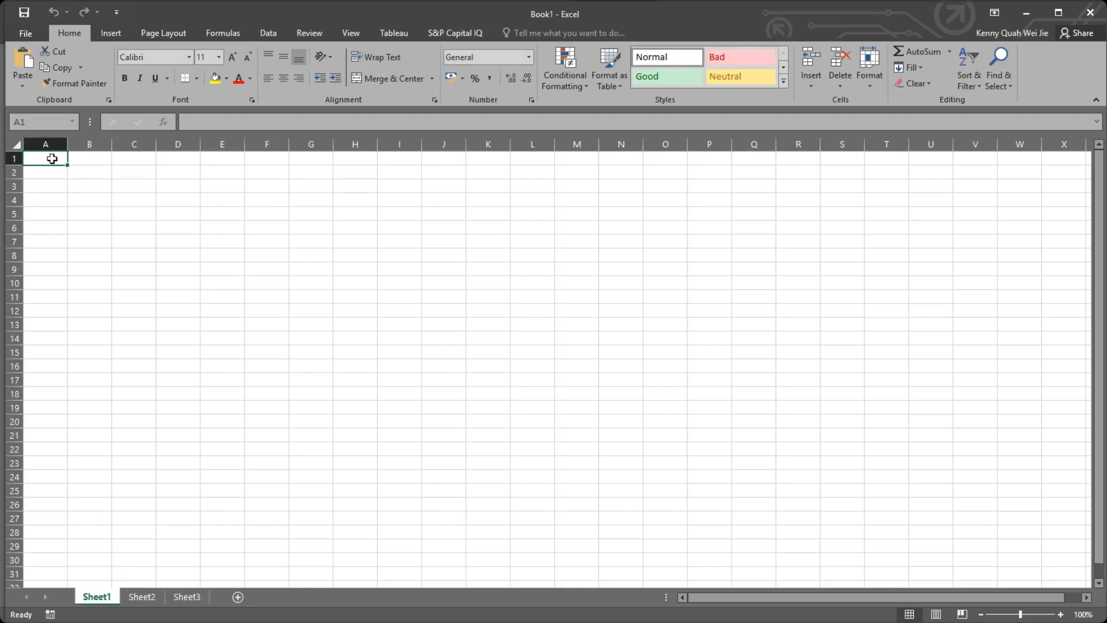
Select all visible cells from A1 to X31, then reduce the selection to cell A1.
{"action": "left_click_drag", "start_coordinate": [44, 154], "coordinate": [1056, 578]}
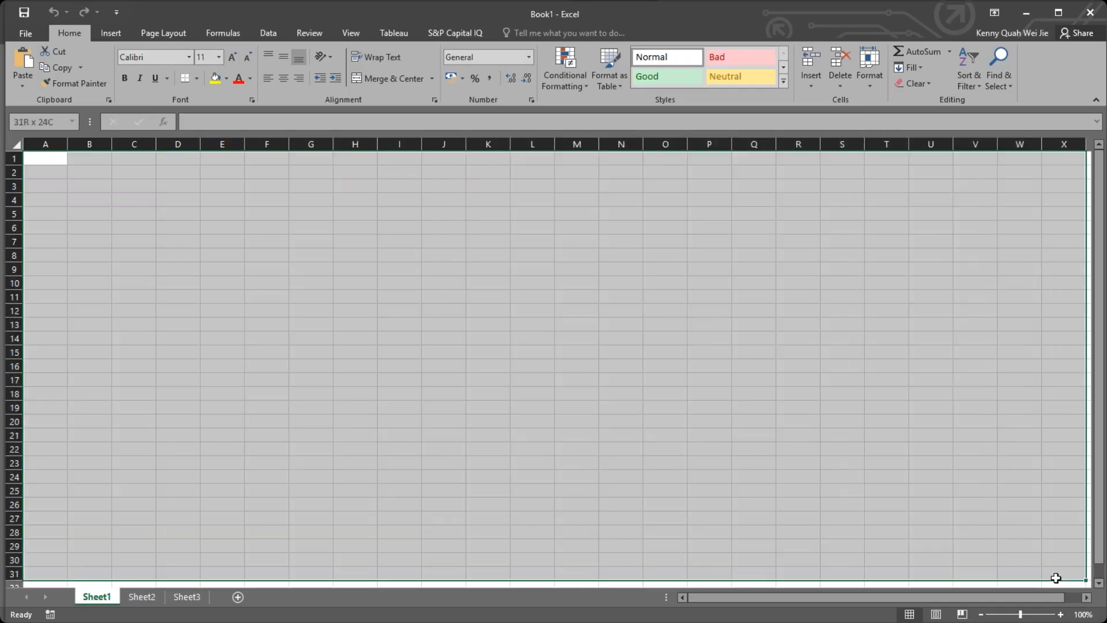
{"action": "left_click_drag", "start_coordinate": [1056, 578], "coordinate": [39, 162]}
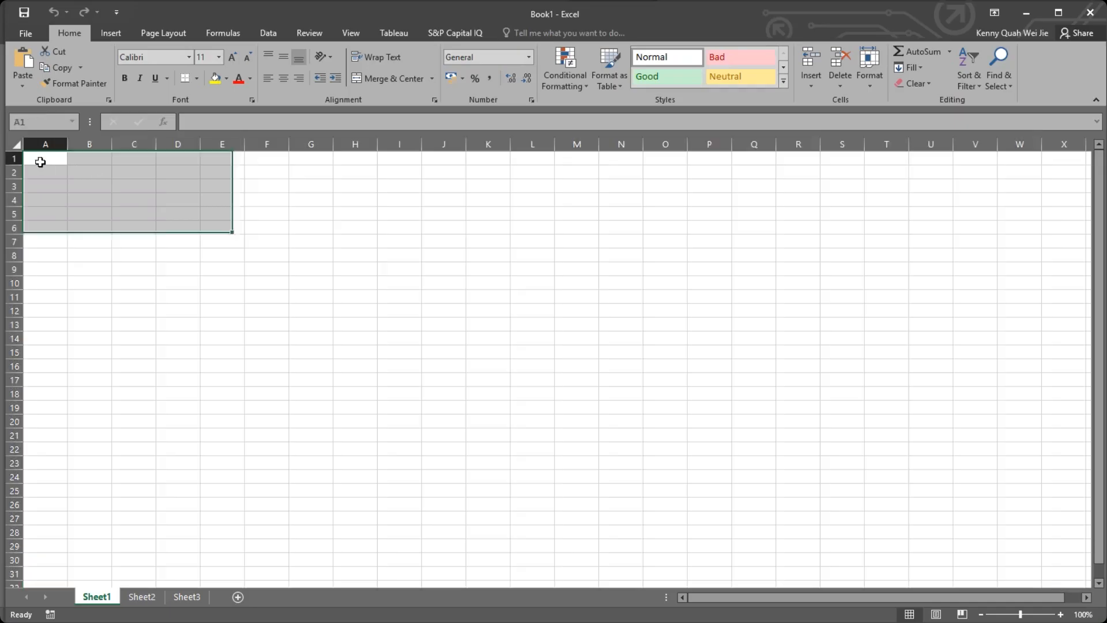
{"action": "left_click", "coordinate": [40, 162]}
Enter the sample text "Cells" in A1, then clear it again.
{"action": "type", "text": "C"}
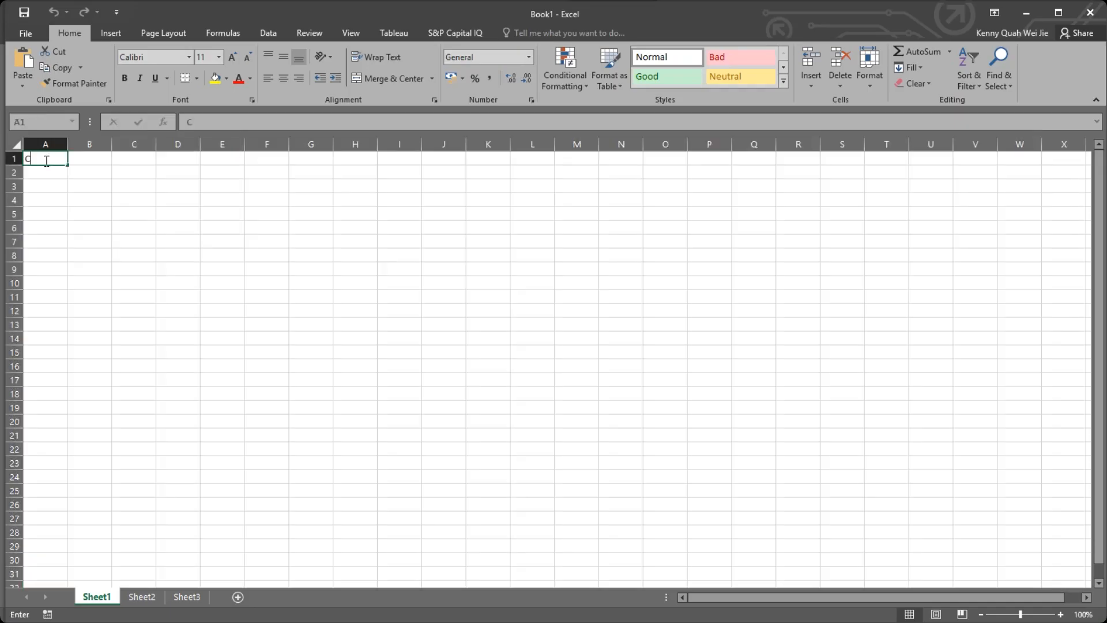
{"action": "type", "text": "ells"}
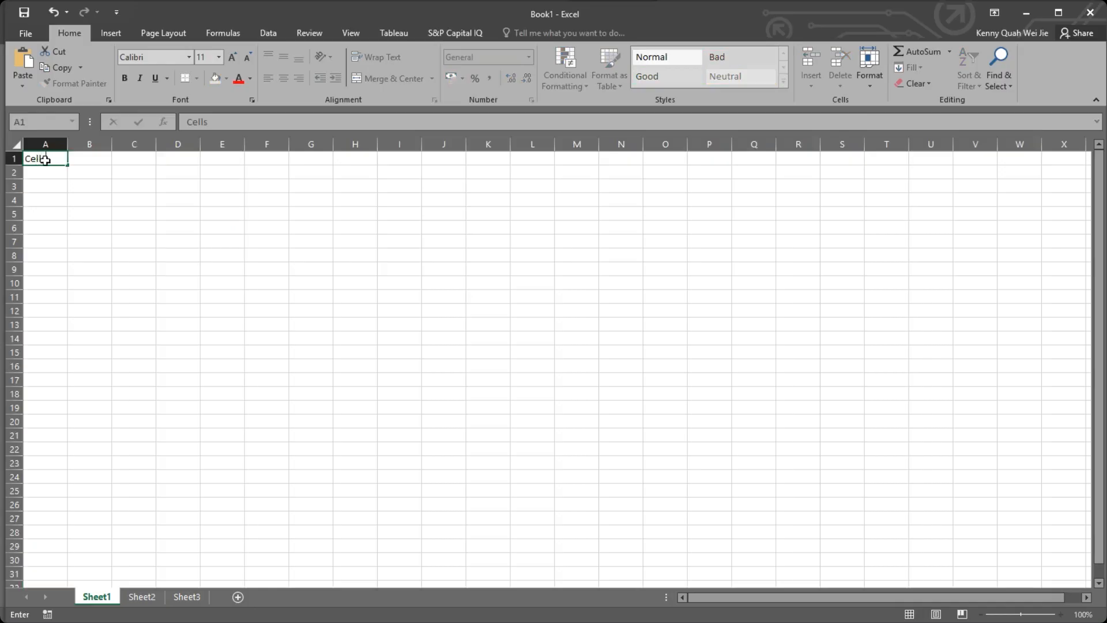
{"action": "key", "text": "Return"}
{"action": "left_click", "coordinate": [41, 160]}
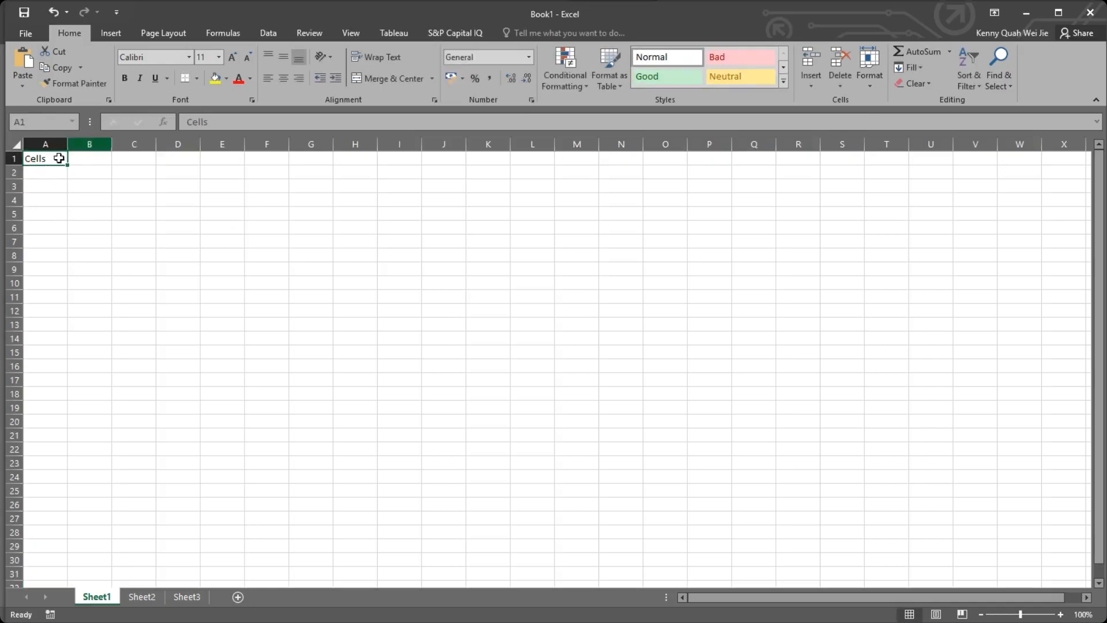
{"action": "left_click_drag", "start_coordinate": [59, 157], "coordinate": [222, 241]}
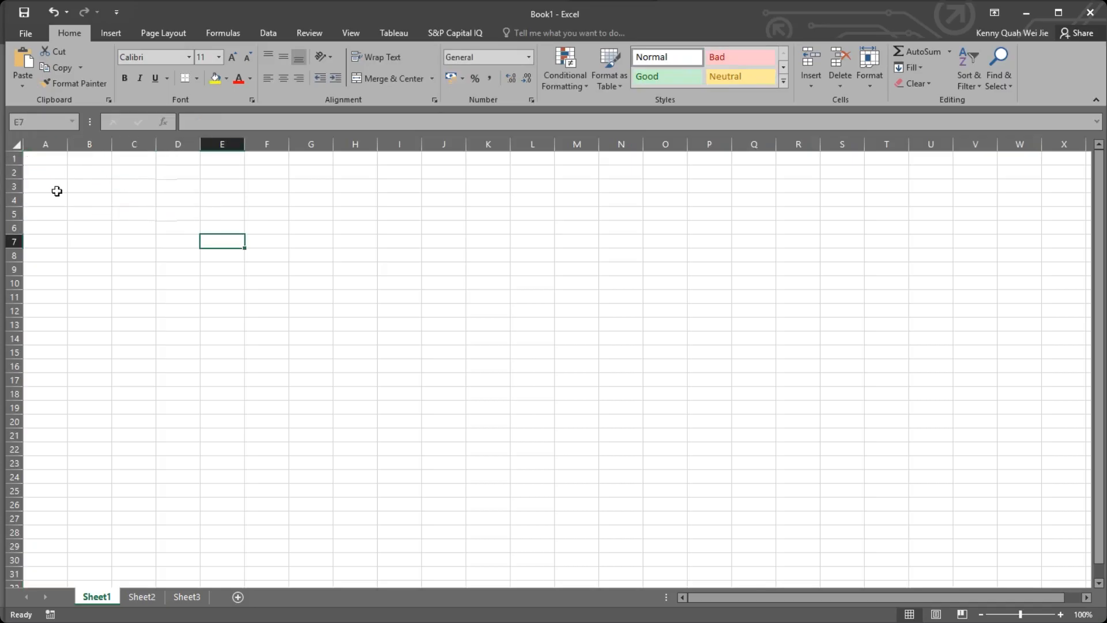
Select various single cells, then all of row 3, all of column C and the cell where they meet, C3.
{"action": "left_click", "coordinate": [222, 214]}
{"action": "left_click", "coordinate": [178, 186]}
{"action": "left_click", "coordinate": [120, 214]}
{"action": "left_click", "coordinate": [173, 219]}
{"action": "left_click", "coordinate": [140, 200]}
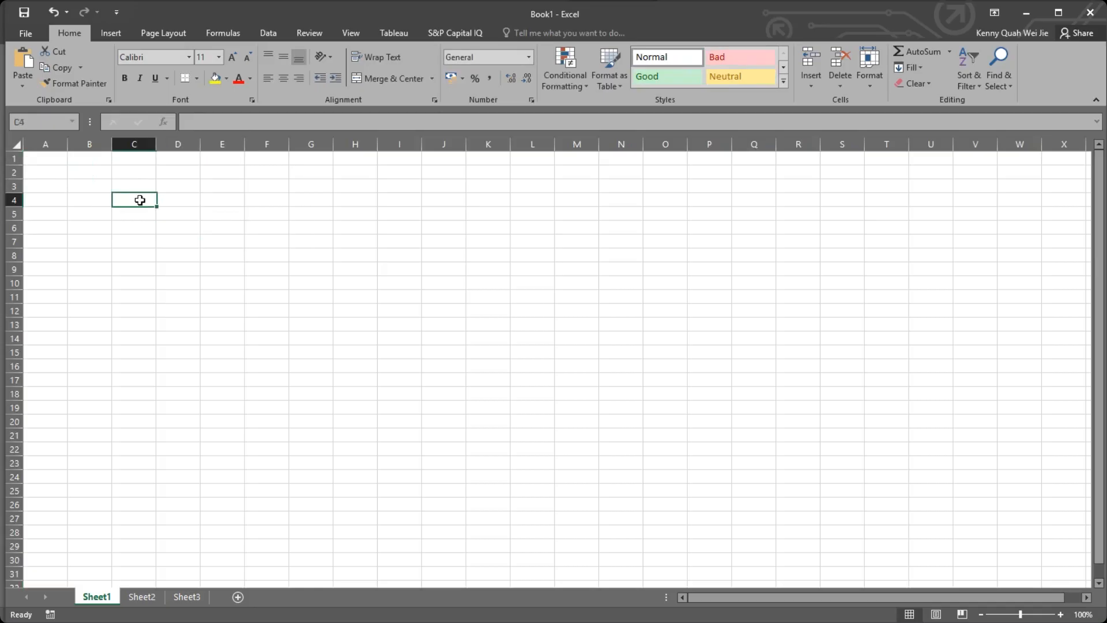
{"action": "left_click", "coordinate": [168, 198]}
{"action": "left_click", "coordinate": [136, 186]}
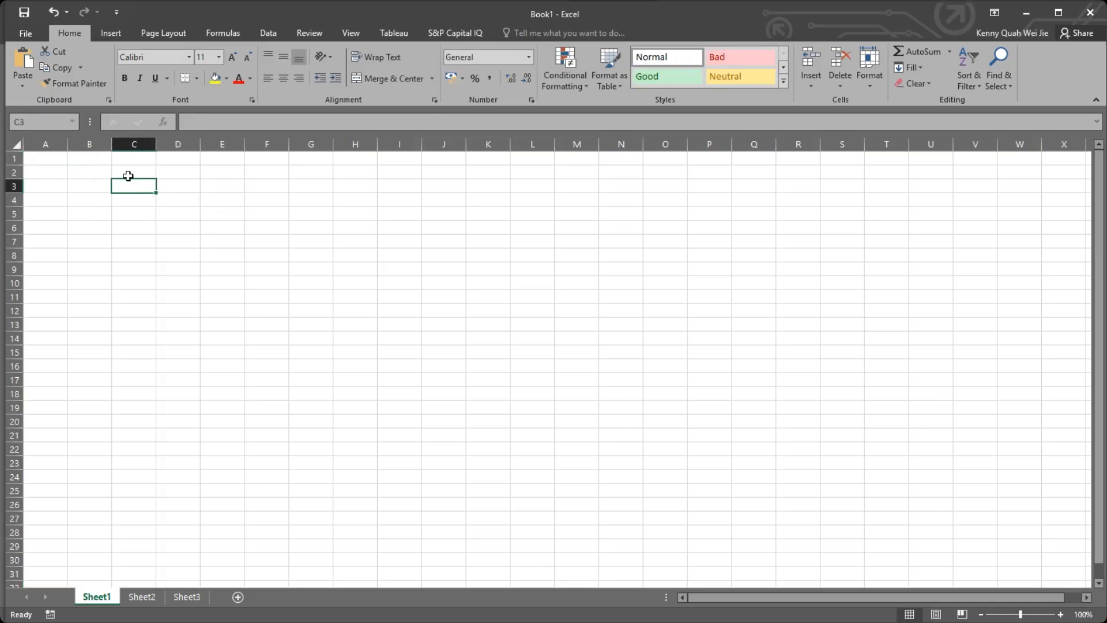
{"action": "left_click", "coordinate": [16, 186]}
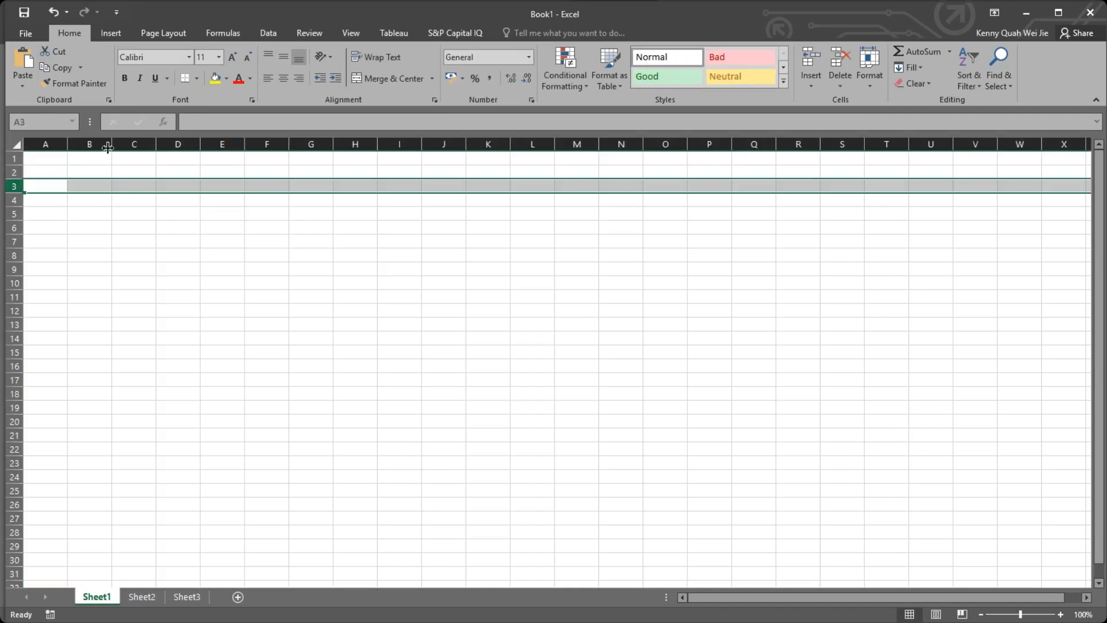
{"action": "left_click", "coordinate": [128, 144]}
{"action": "left_click", "coordinate": [130, 184]}
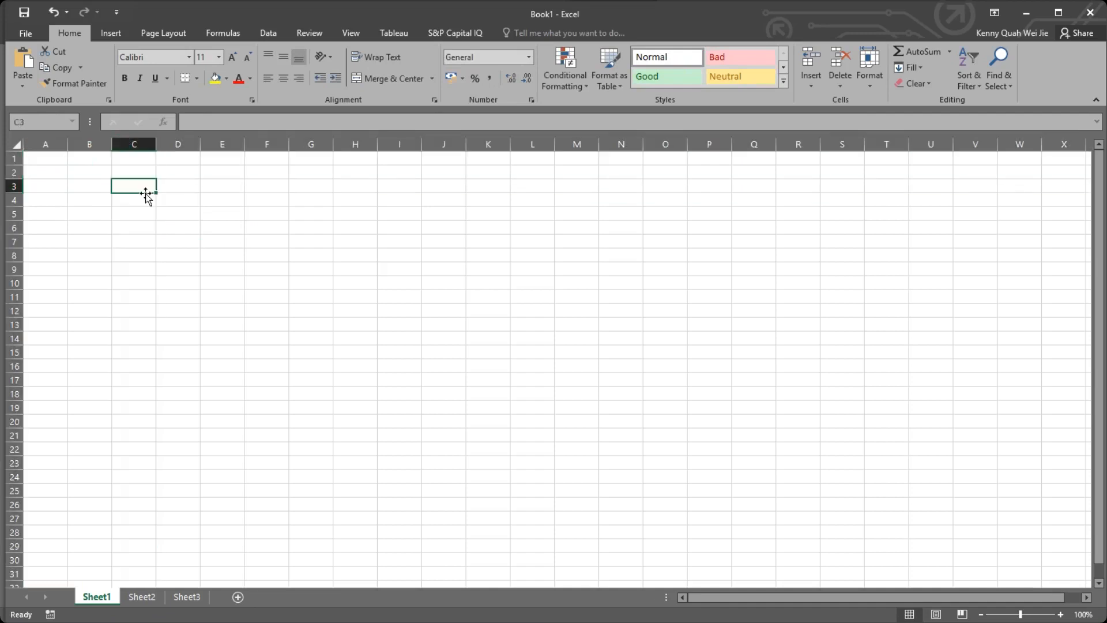
Enter "x" in cell C3, replace it with "C3", and clear the cell.
{"action": "type", "text": "x"}
{"action": "key", "text": "Return"}
{"action": "left_click", "coordinate": [124, 185]}
{"action": "type", "text": "C3"}
{"action": "left_click", "coordinate": [94, 215]}
{"action": "left_click", "coordinate": [134, 185]}
{"action": "key", "text": "Delete"}
Enter the title "Printing Services" in cell A1.
{"action": "left_click", "coordinate": [41, 161]}
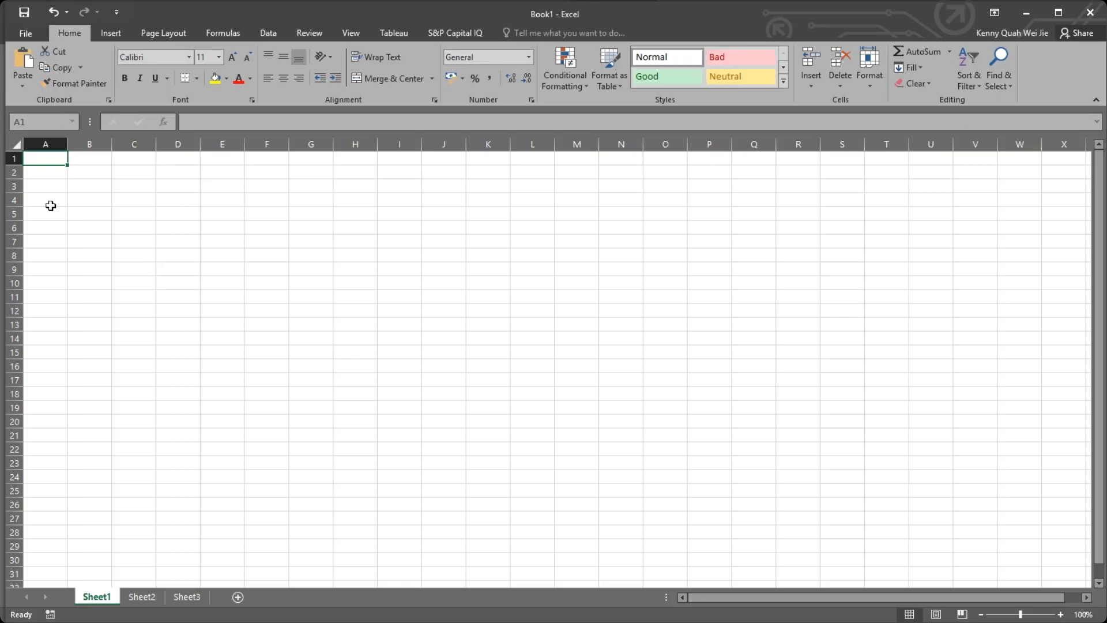
{"action": "left_click", "coordinate": [42, 170]}
{"action": "left_click", "coordinate": [49, 160]}
{"action": "type", "text": "Printin"}
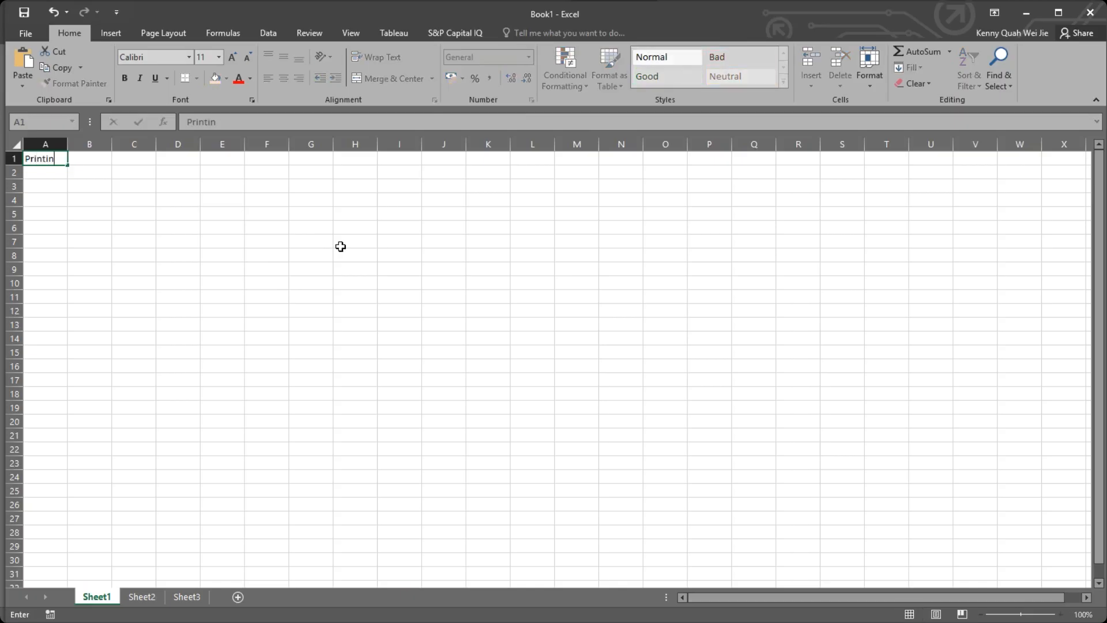
{"action": "type", "text": "g Services"}
{"action": "key", "text": "Return"}
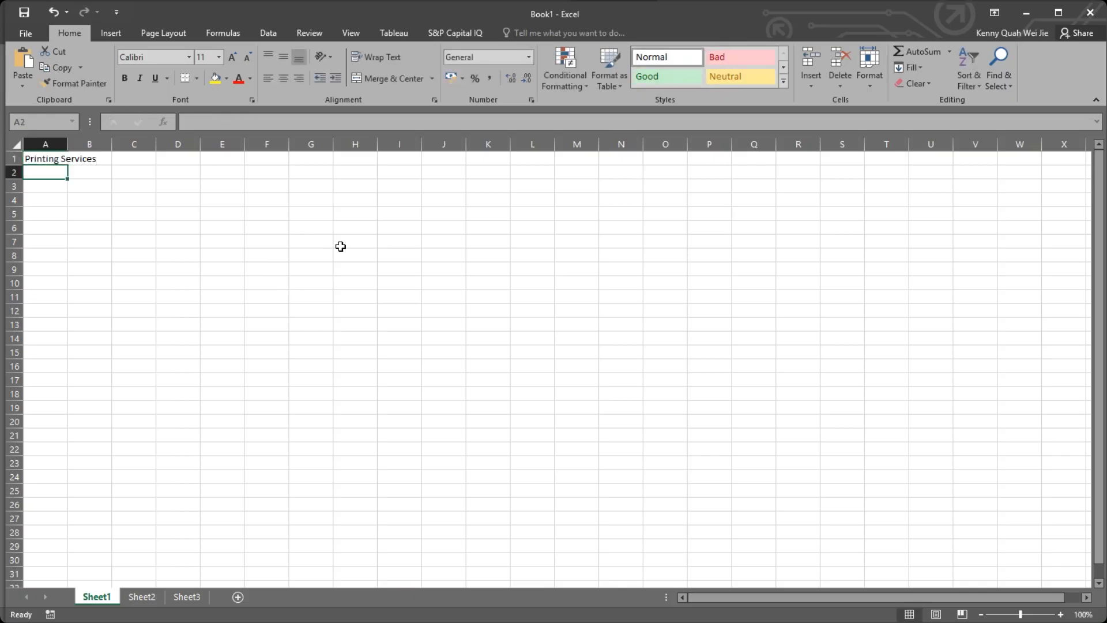
Try entering and leaving edit mode on the title in cell A1 twice.
{"action": "double_click", "coordinate": [42, 160]}
{"action": "key", "text": "Return"}
{"action": "left_click", "coordinate": [49, 161]}
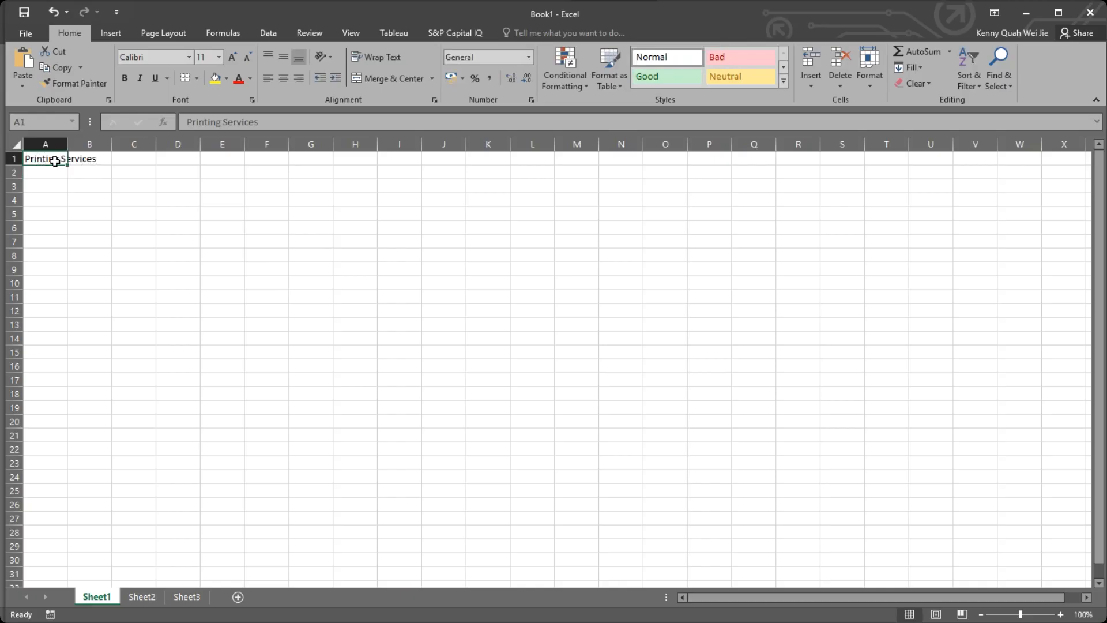
{"action": "key", "text": "F2"}
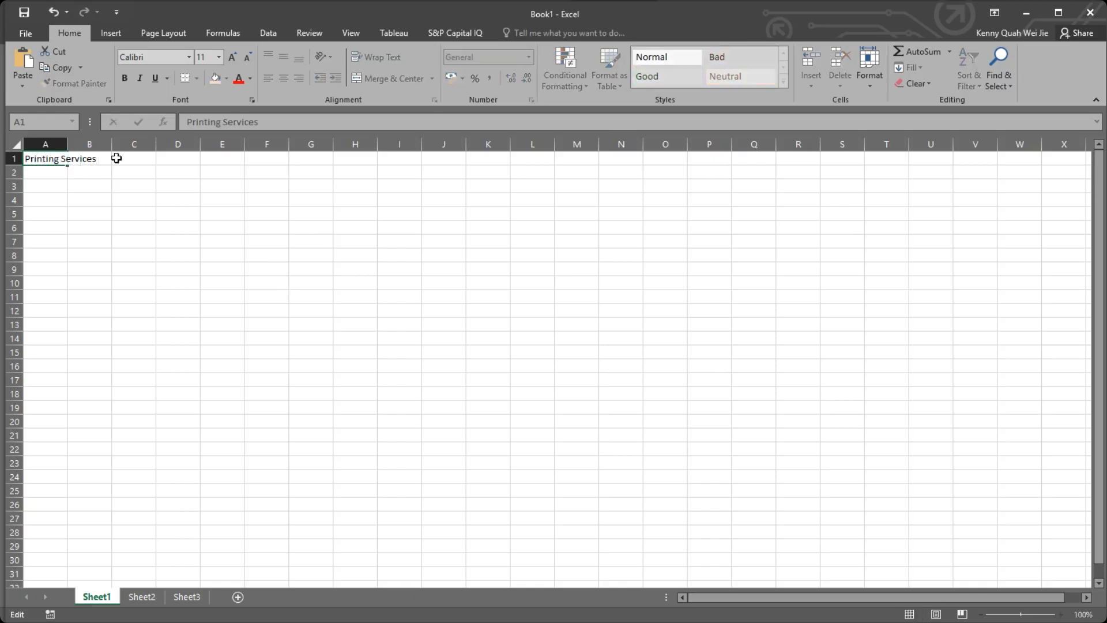
{"action": "key", "text": "Return"}
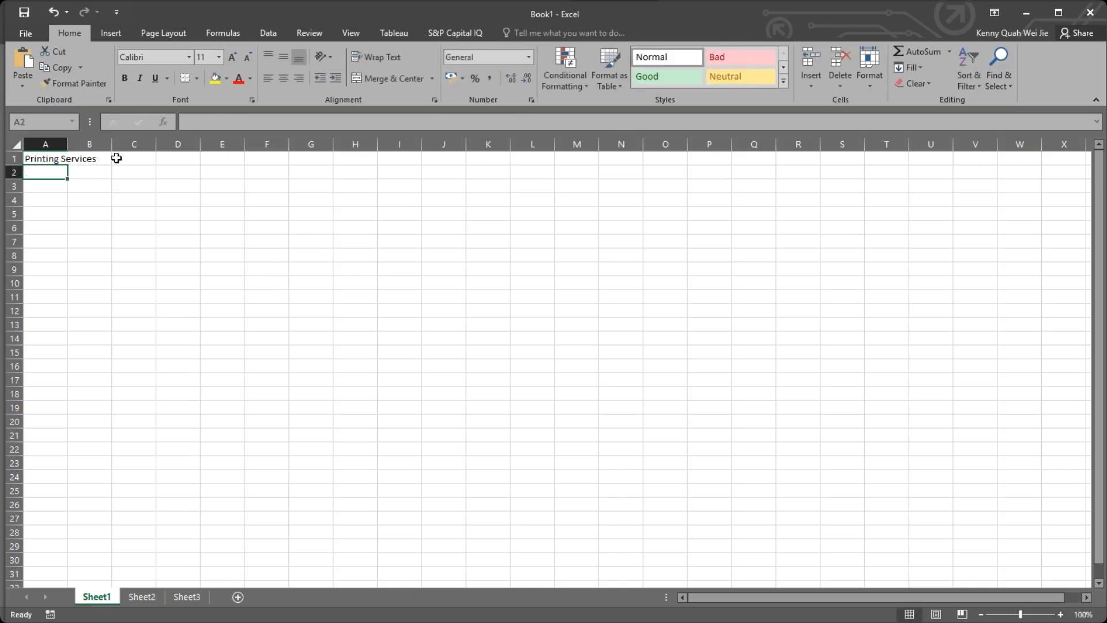
{"action": "type", "text": "Budg"}
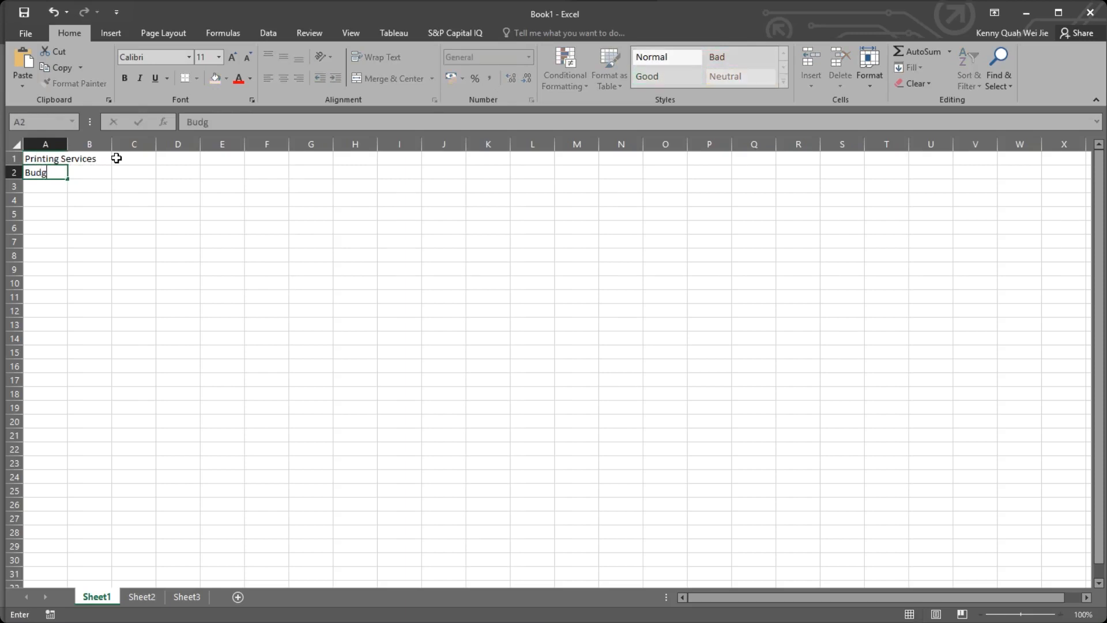
{"action": "type", "text": "e"}
{"action": "type", "text": "t"}
{"action": "key", "text": "BackSpace"}
{"action": "key", "text": "BackSpace"}
{"action": "key", "text": "BackSpace"}
{"action": "key", "text": "BackSpace"}
{"action": "key", "text": "BackSpace"}
{"action": "key", "text": "BackSpace"}
Enter the subtitle "Master Budget for the Year 2025" in cell A2.
{"action": "type", "text": "Master Budg"}
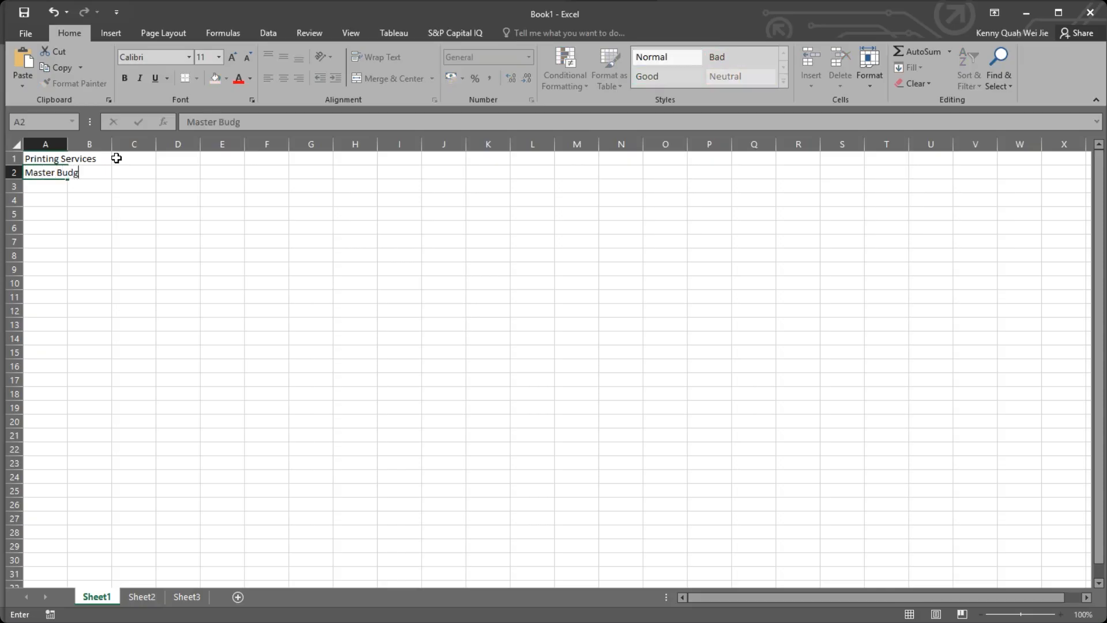
{"action": "type", "text": "et for the year"}
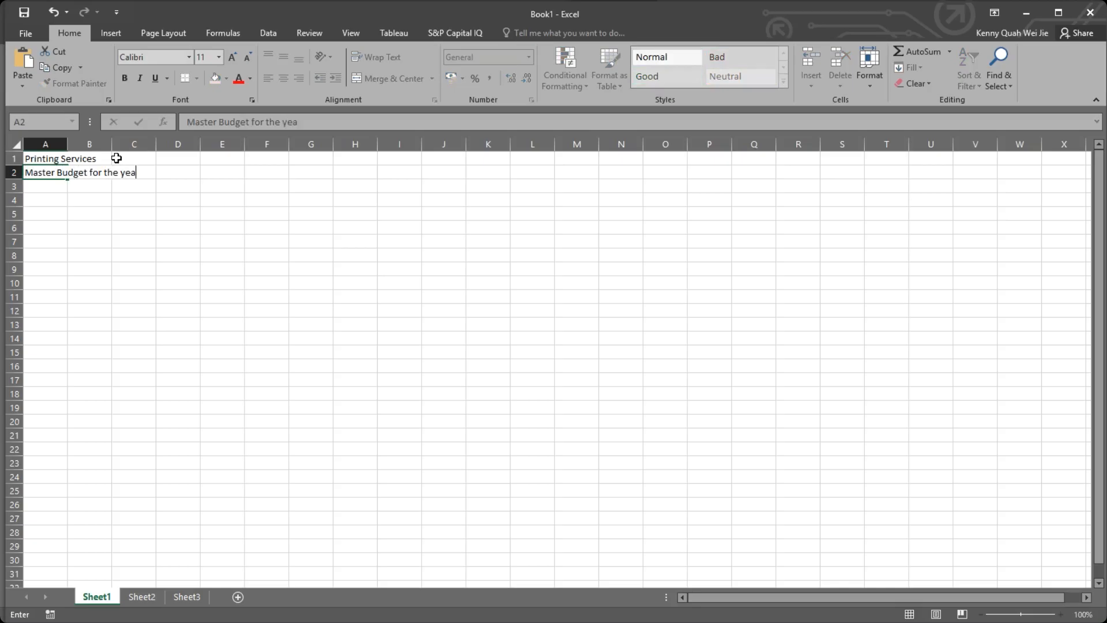
{"action": "key", "text": "BackSpace"}
{"action": "key", "text": "BackSpace"}
{"action": "key", "text": "BackSpace"}
{"action": "key", "text": "BackSpace"}
{"action": "type", "text": "Year 2025"}
{"action": "key", "text": "Return"}
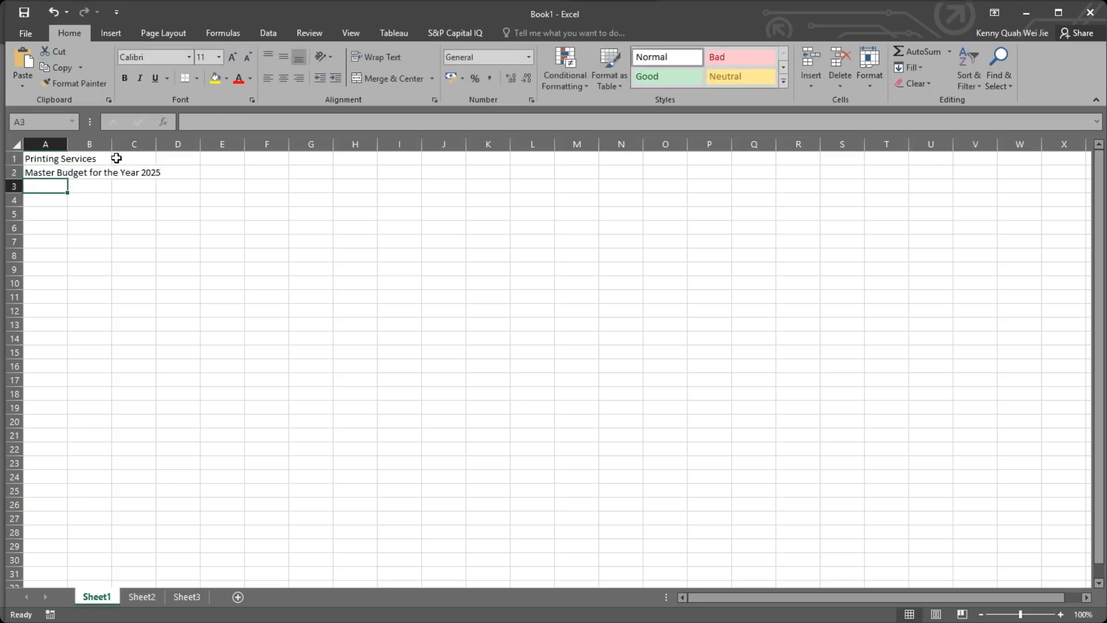
Leave row 3 blank and enter the label "Total Revenue" in cell A4.
{"action": "left_click", "coordinate": [49, 160]}
{"action": "left_click", "coordinate": [54, 183]}
{"action": "left_click", "coordinate": [57, 171]}
{"action": "key", "text": "Down"}
{"action": "left_click", "coordinate": [58, 200]}
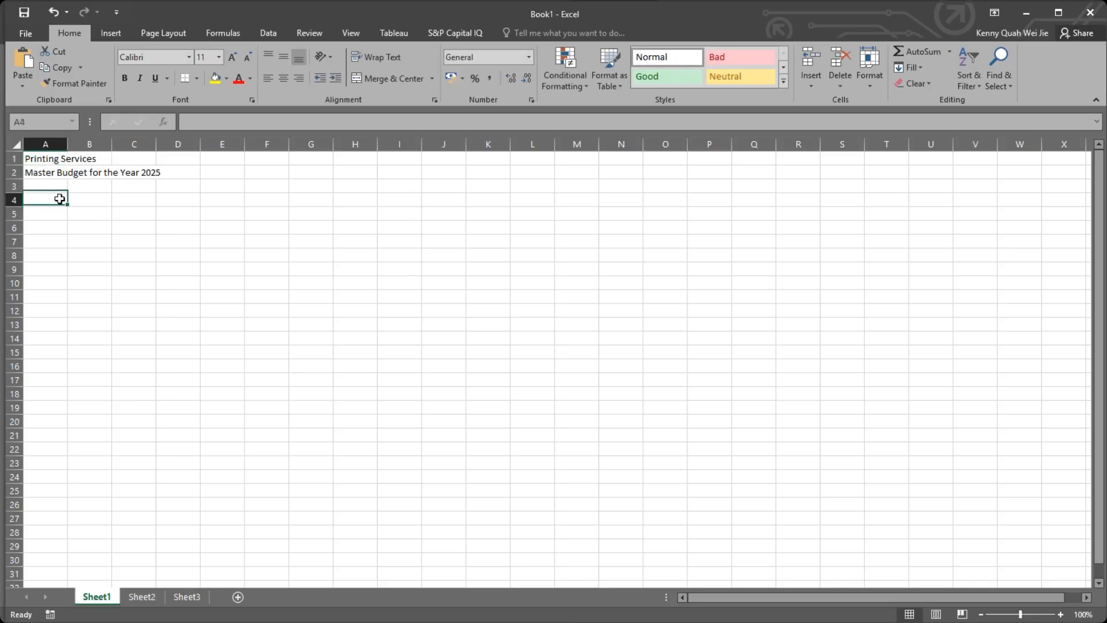
{"action": "left_click", "coordinate": [1016, 153]}
{"action": "left_click", "coordinate": [46, 200]}
{"action": "type", "text": "Tot"}
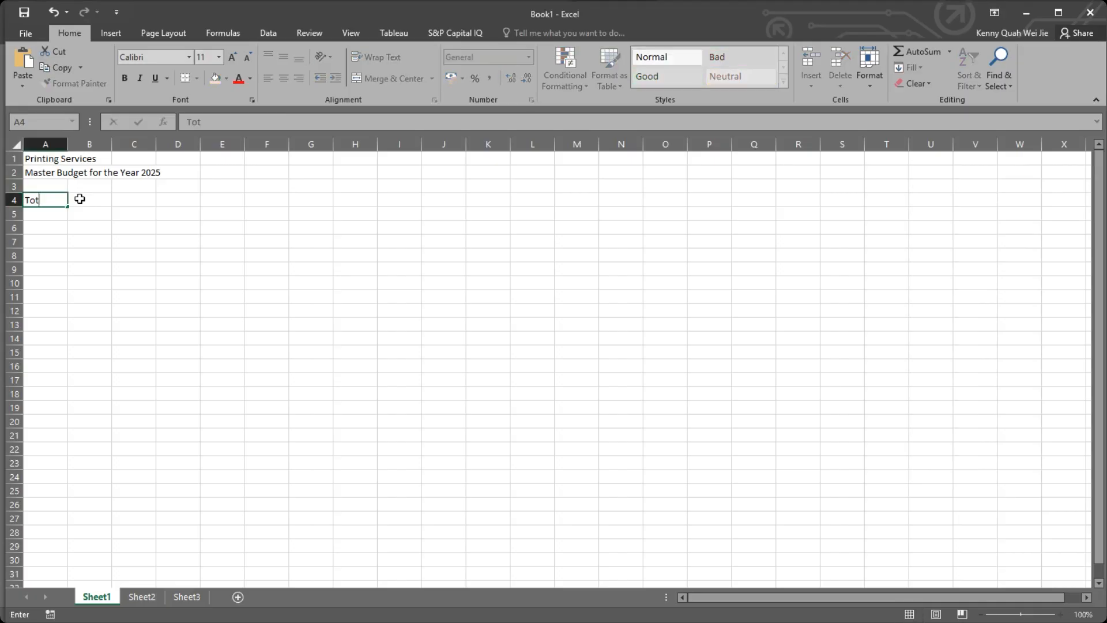
{"action": "type", "text": "al Revenue"}
{"action": "key", "text": "Return"}
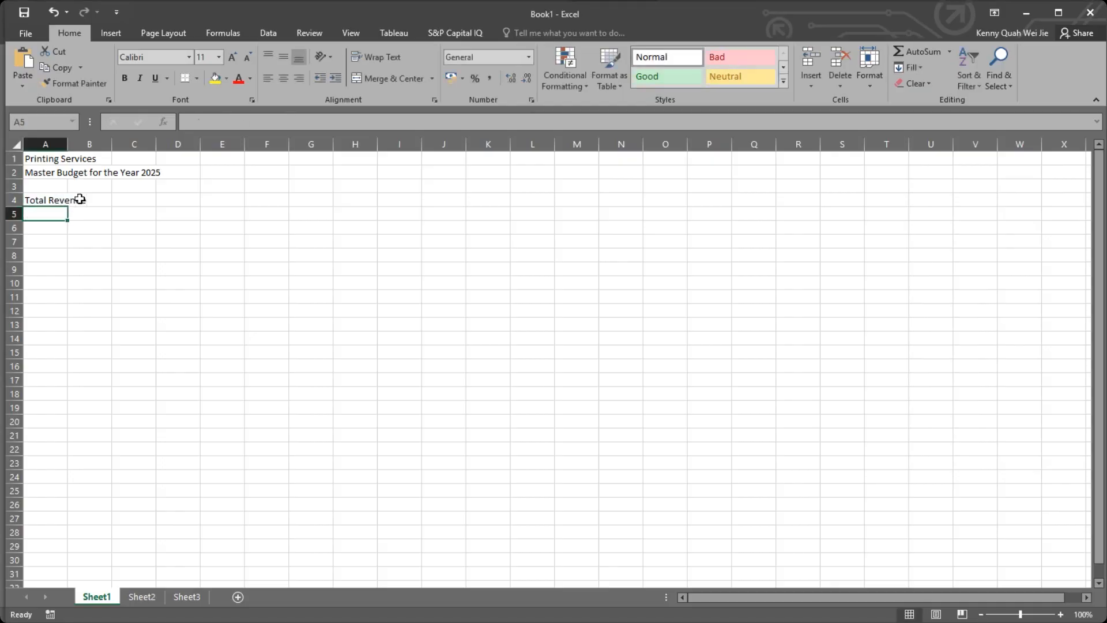
Enter the label "Total Costs" in cell A5, overriding the suggested completion.
{"action": "type", "text": "Total "}
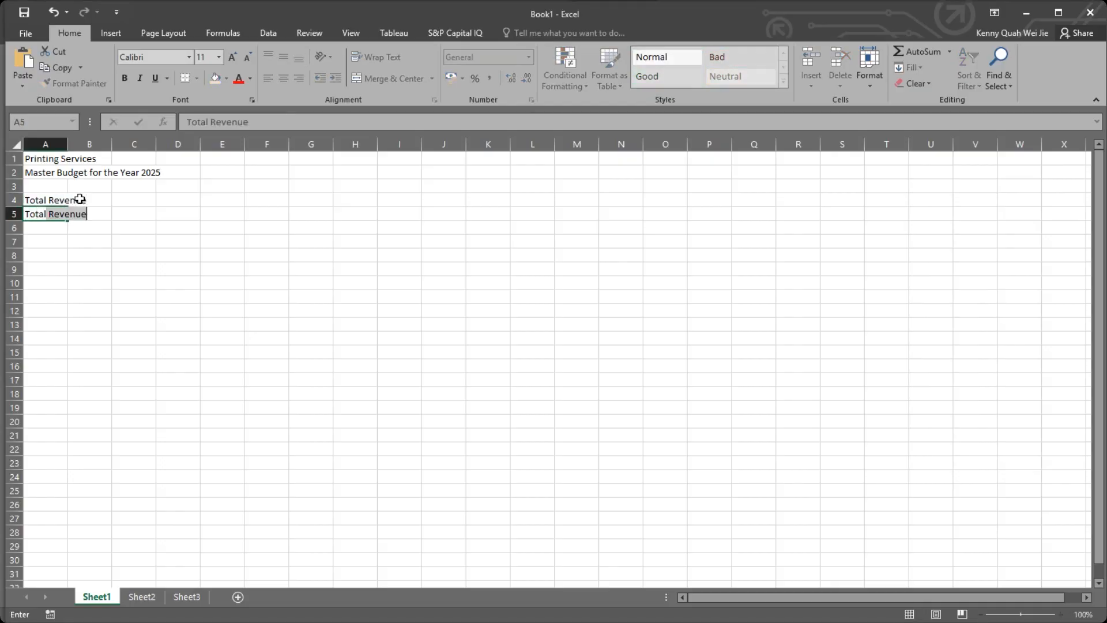
{"action": "type", "text": "Costs"}
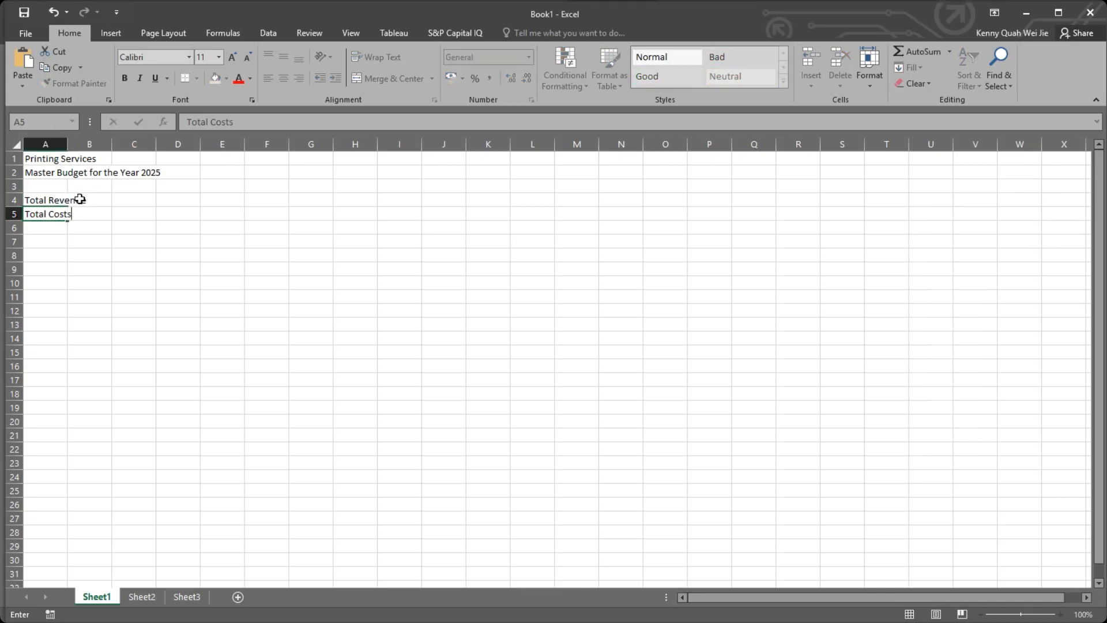
{"action": "key", "text": "Return"}
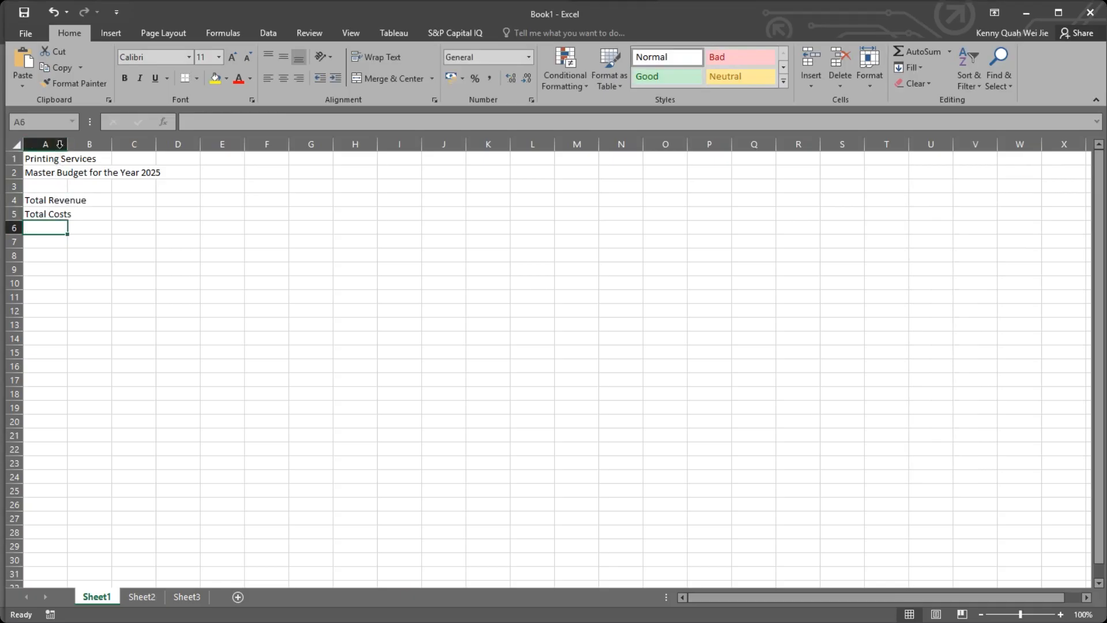
Resize column A by hand, first wider and then narrower, autofitting it to its longest text each time.
{"action": "left_click_drag", "start_coordinate": [67, 144], "coordinate": [237, 144]}
{"action": "key", "text": "Right"}
{"action": "key", "text": "Right"}
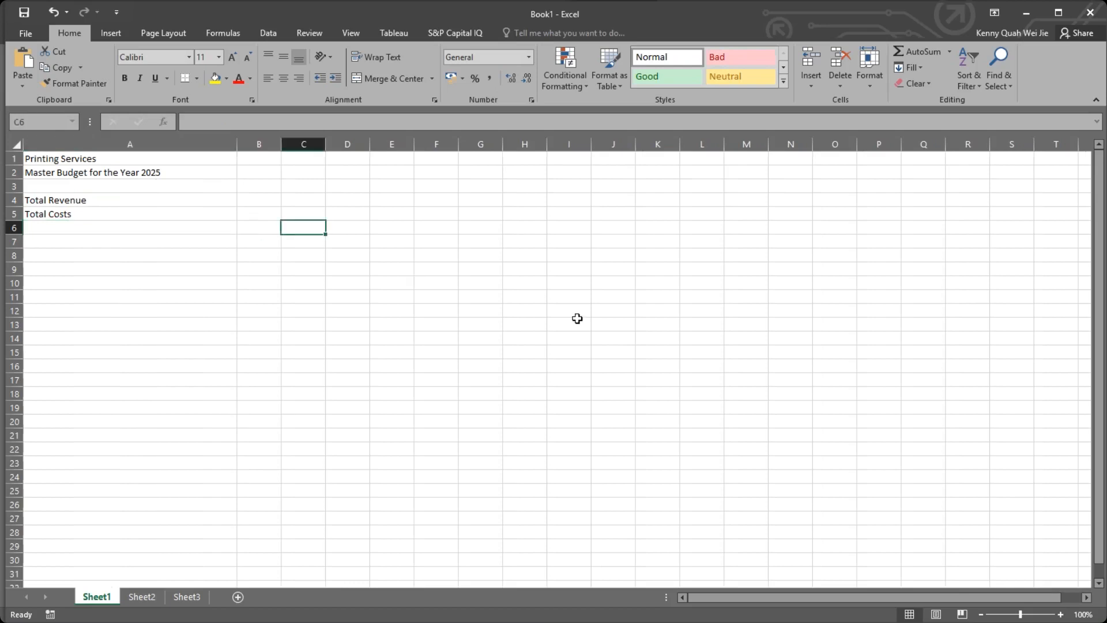
{"action": "double_click", "coordinate": [235, 145]}
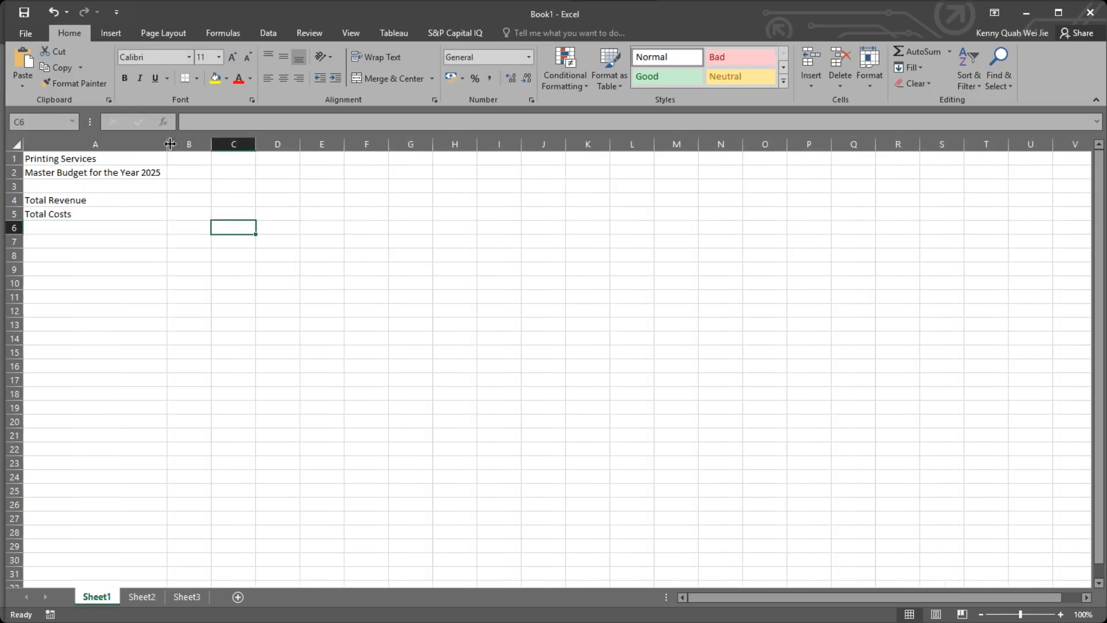
{"action": "left_click_drag", "start_coordinate": [170, 144], "coordinate": [67, 145]}
{"action": "double_click", "coordinate": [66, 145]}
{"action": "left_click", "coordinate": [273, 226]}
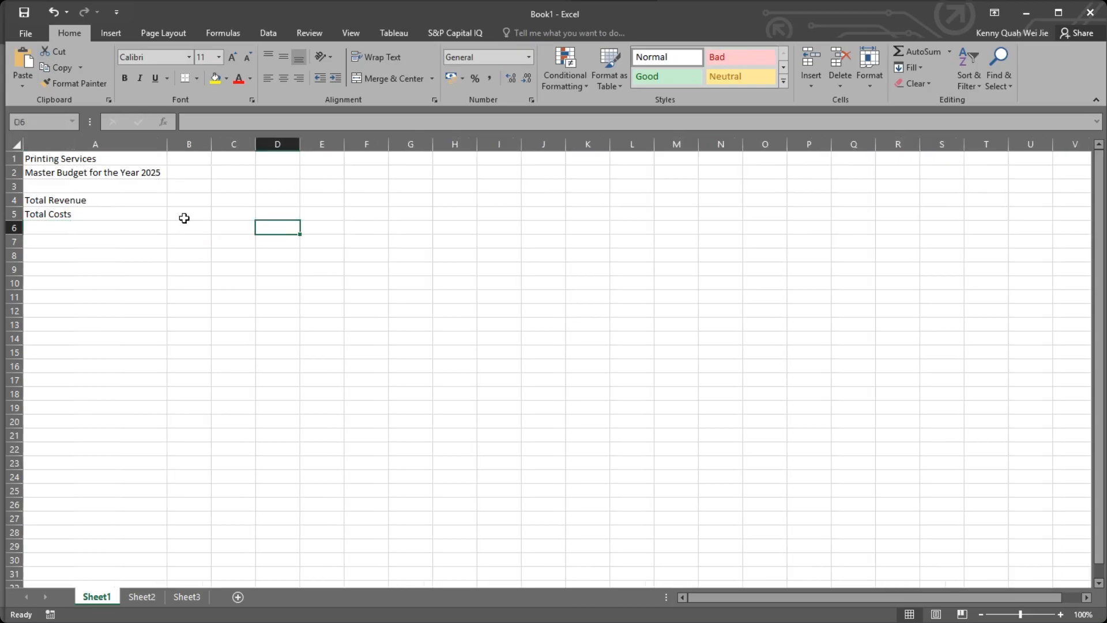
Copy the Total Revenue and Total Costs labels in A4:A5 and paste them into rows 4 and 5 of each column from B to H.
{"action": "left_click_drag", "start_coordinate": [98, 200], "coordinate": [84, 209]}
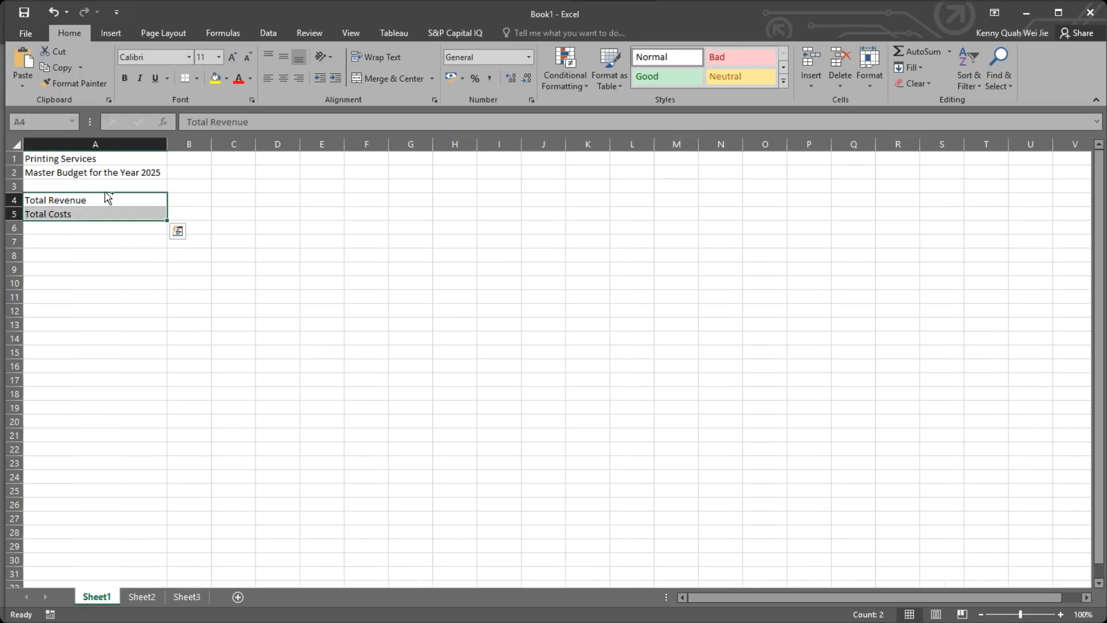
{"action": "key", "text": "ctrl+c"}
{"action": "key", "text": "Right"}
{"action": "key", "text": "ctrl+v"}
{"action": "key", "text": "Right"}
{"action": "key", "text": "ctrl+v"}
{"action": "key", "text": "Right"}
{"action": "key", "text": "ctrl+v"}
{"action": "key", "text": "Right"}
{"action": "key", "text": "ctrl+v"}
{"action": "key", "text": "Right"}
{"action": "key", "text": "ctrl+v"}
{"action": "key", "text": "Right"}
{"action": "key", "text": "ctrl+v"}
{"action": "key", "text": "Right"}
{"action": "key", "text": "ctrl+v"}
{"action": "key", "text": "Right"}
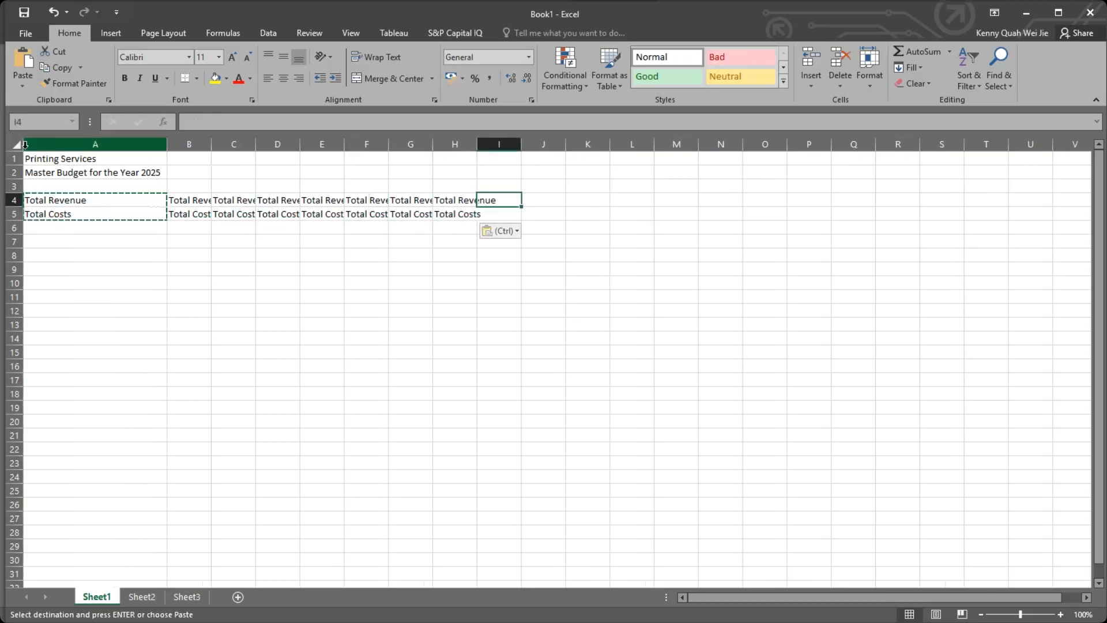
Select the entire sheet and autofit all columns to their contents.
{"action": "left_click", "coordinate": [16, 144]}
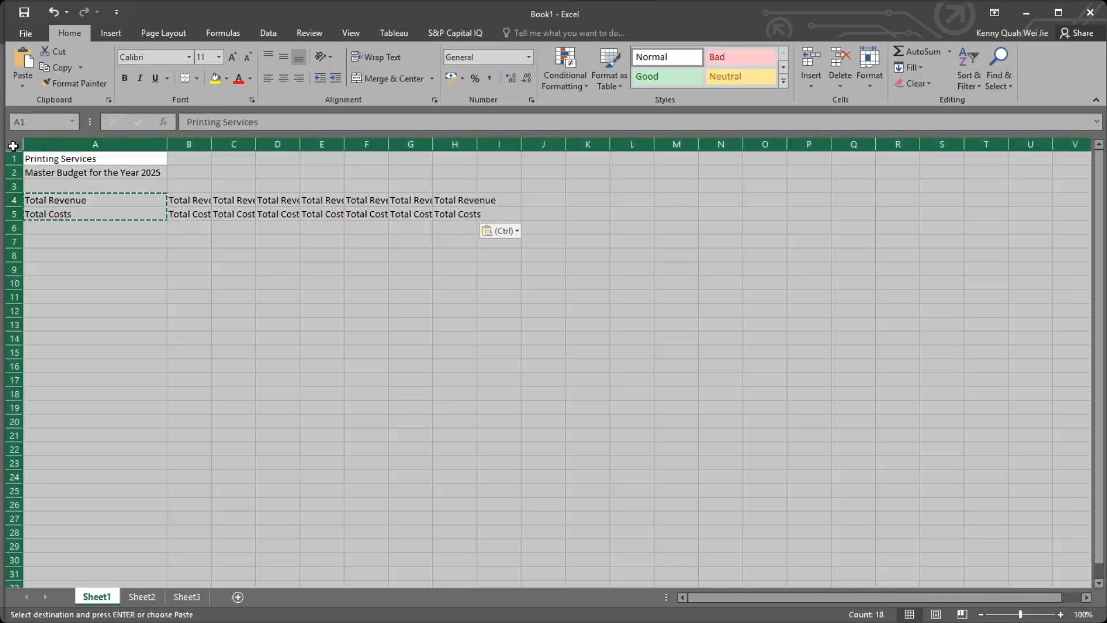
{"action": "left_click", "coordinate": [60, 160]}
{"action": "left_click", "coordinate": [13, 144]}
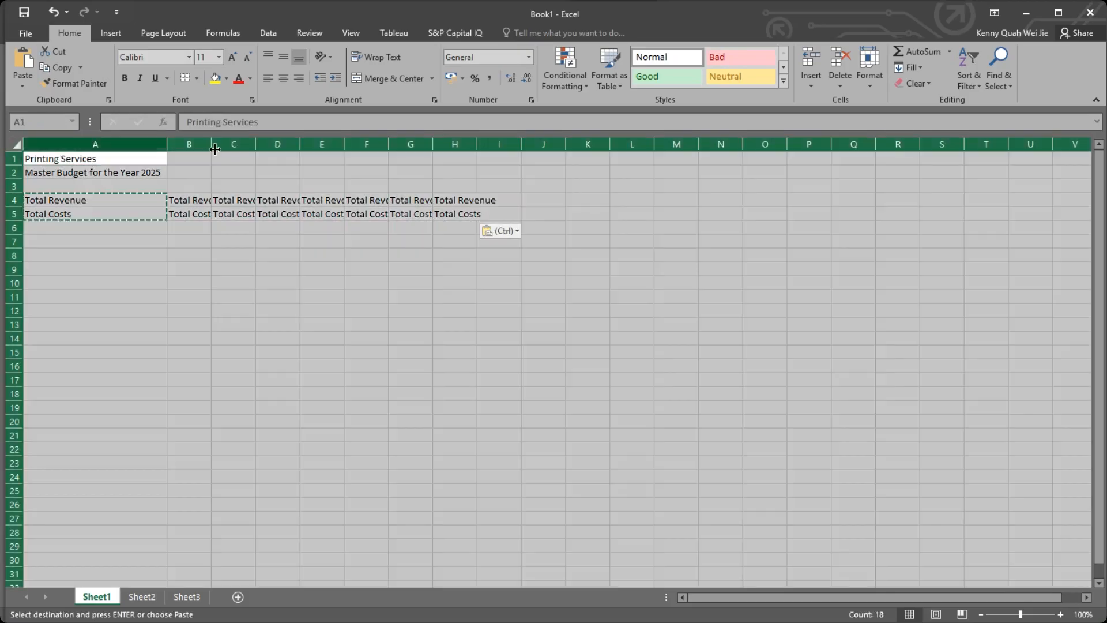
{"action": "double_click", "coordinate": [211, 144]}
{"action": "left_click", "coordinate": [497, 217]}
{"action": "double_click", "coordinate": [598, 229]}
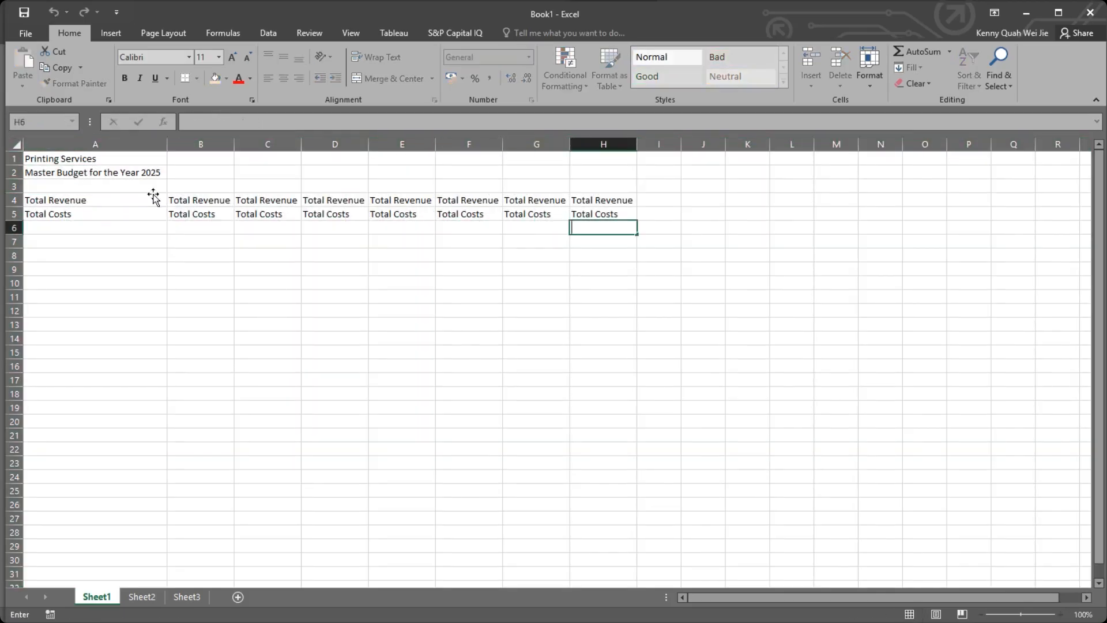
Narrow column A to about the width of the Total Revenue label, autofit it to the title in A2, and narrow it again.
{"action": "left_click", "coordinate": [122, 187]}
{"action": "left_click_drag", "start_coordinate": [92, 156], "coordinate": [100, 174]}
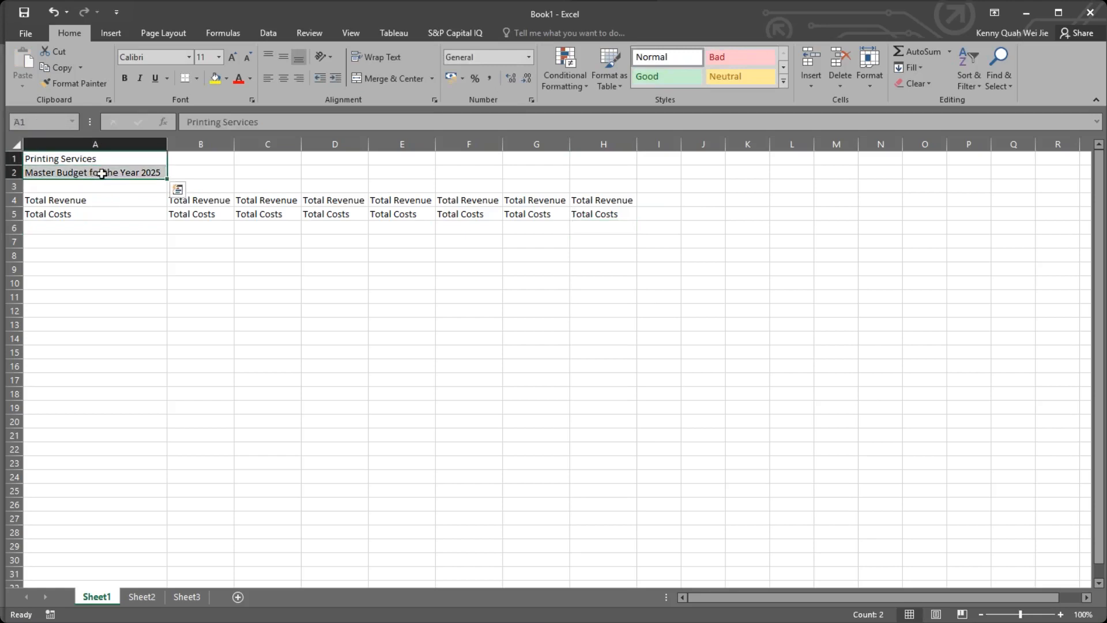
{"action": "left_click", "coordinate": [65, 172]}
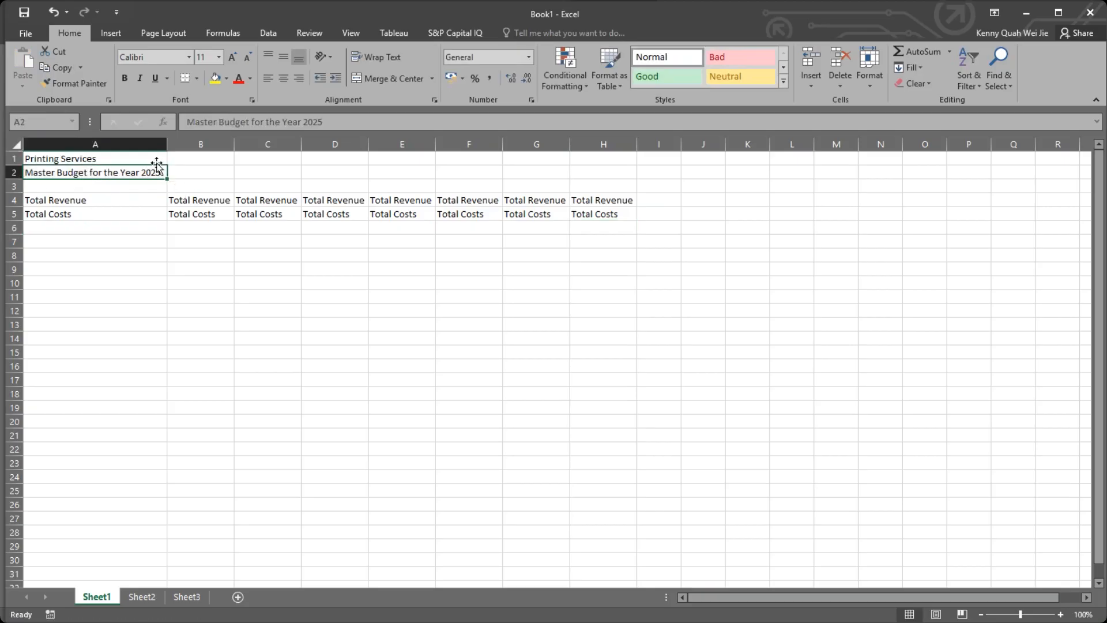
{"action": "left_click_drag", "start_coordinate": [167, 144], "coordinate": [88, 143]}
{"action": "left_click", "coordinate": [167, 181]}
{"action": "left_click", "coordinate": [72, 175]}
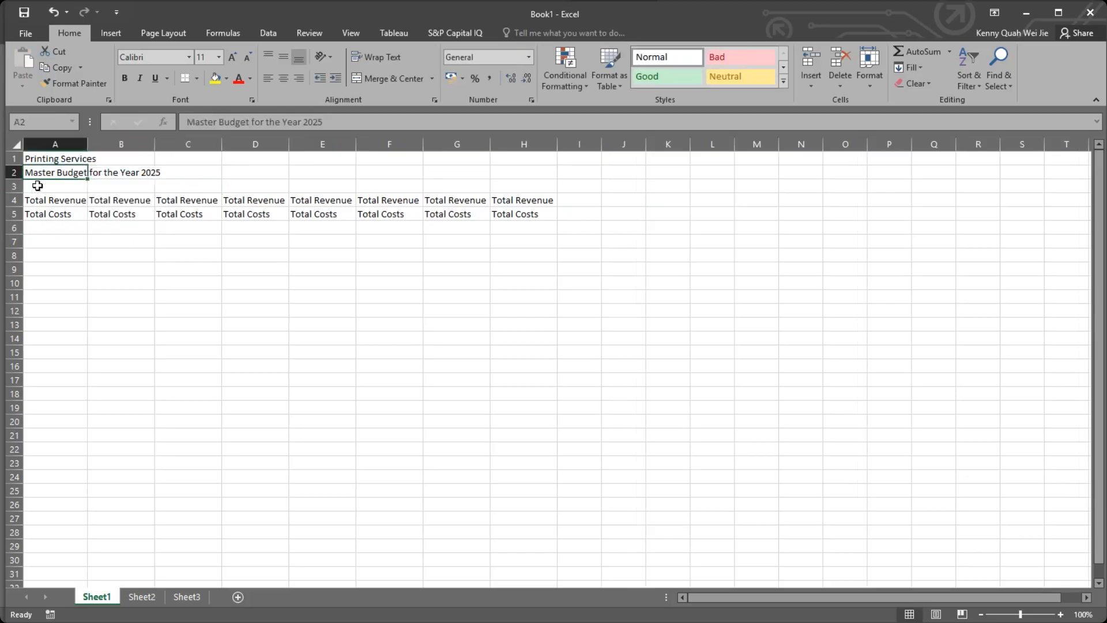
{"action": "left_click", "coordinate": [95, 137]}
{"action": "double_click", "coordinate": [88, 145]}
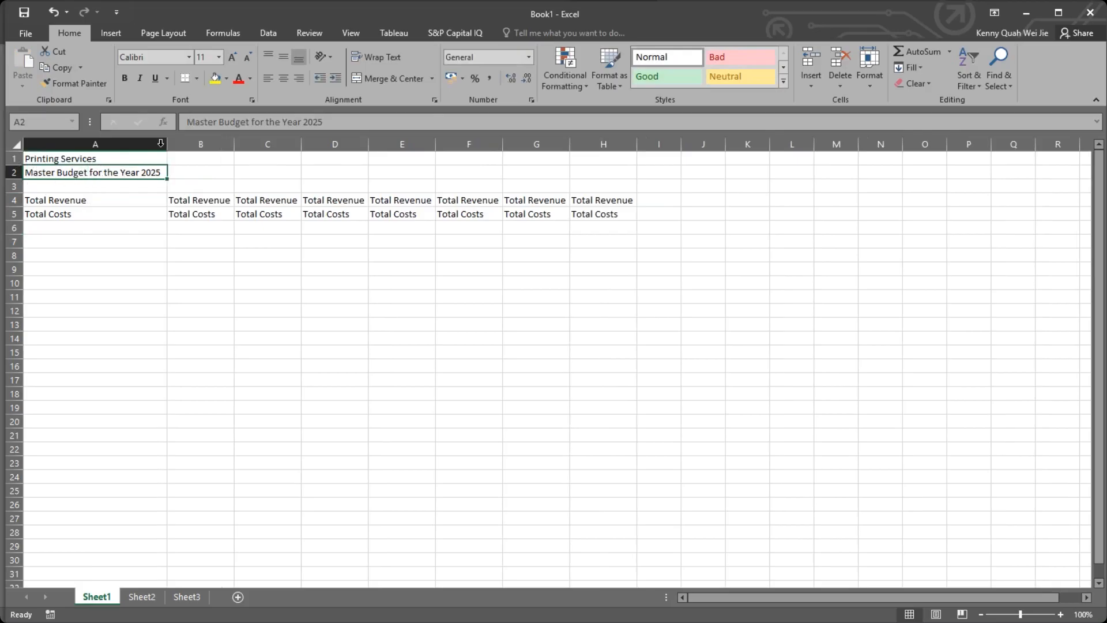
{"action": "left_click_drag", "start_coordinate": [155, 144], "coordinate": [89, 143]}
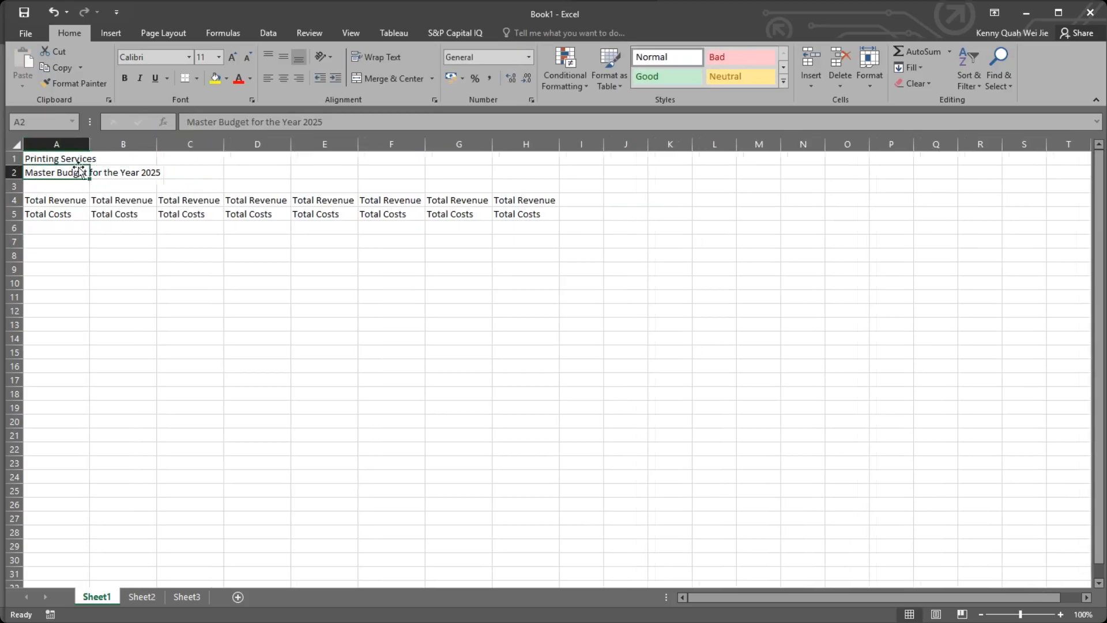
Wrap the text of the title cells A2 and A1 and slightly adjust the width of column A.
{"action": "left_click", "coordinate": [376, 57]}
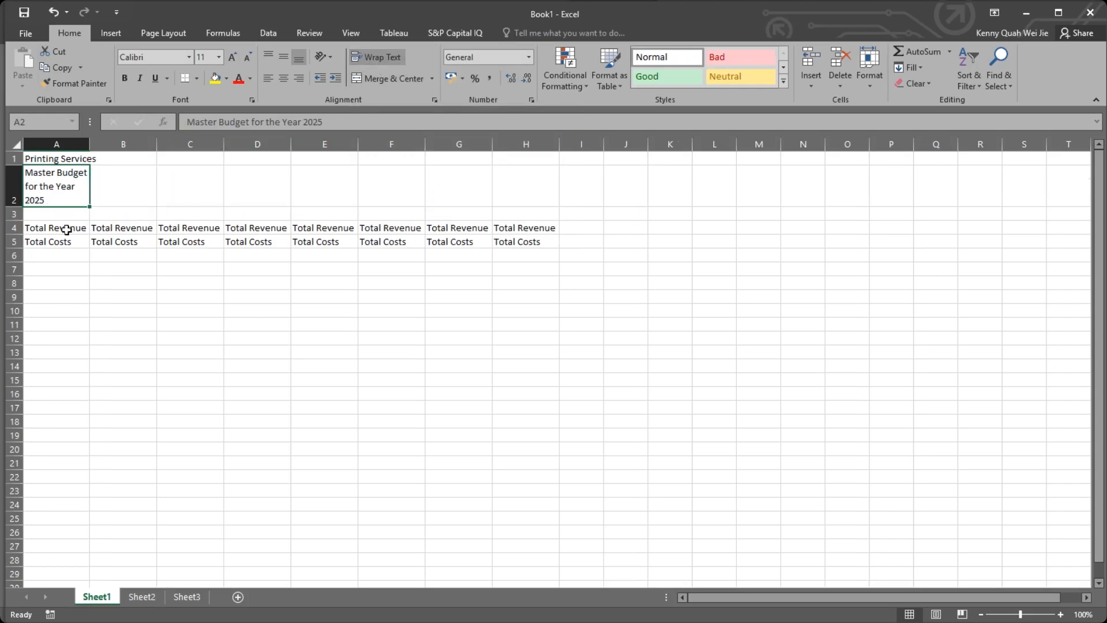
{"action": "left_click", "coordinate": [82, 157]}
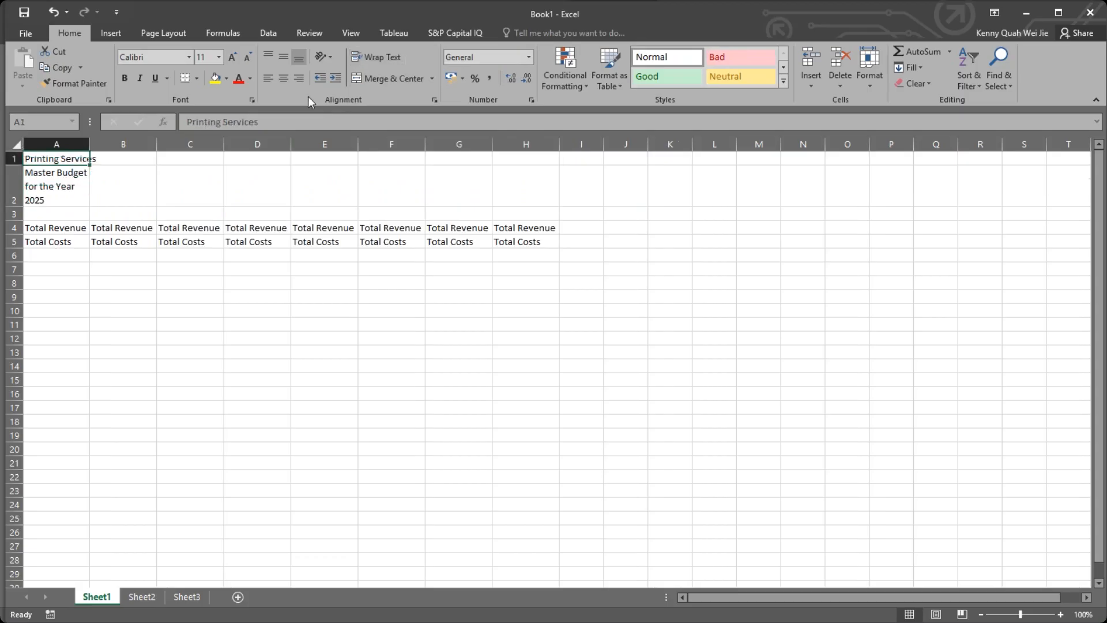
{"action": "left_click", "coordinate": [381, 58]}
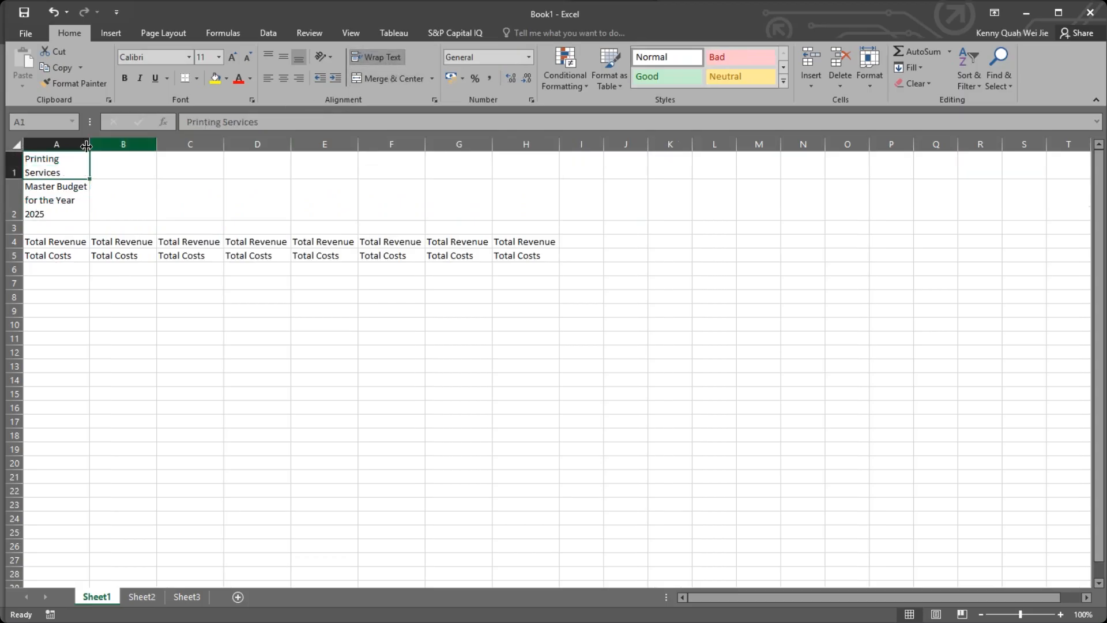
{"action": "left_click_drag", "start_coordinate": [86, 145], "coordinate": [64, 199]}
{"action": "left_click", "coordinate": [104, 229]}
{"action": "left_click", "coordinate": [317, 326]}
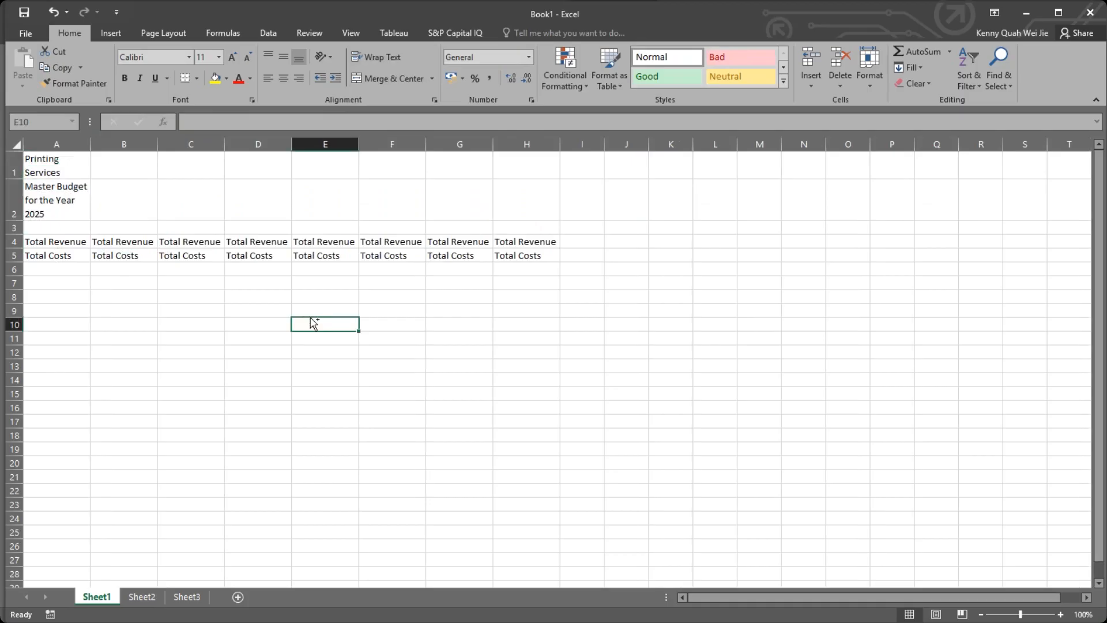
Undo the text wrapping, column resizing and all pasted label copies in columns B to H, and cancel the active copy selection.
{"action": "key", "text": "ctrl+z"}
{"action": "key", "text": "ctrl+z"}
{"action": "key", "text": "ctrl+z"}
{"action": "key", "text": "ctrl+z"}
{"action": "key", "text": "ctrl+z"}
{"action": "key", "text": "ctrl+z"}
{"action": "key", "text": "ctrl+z"}
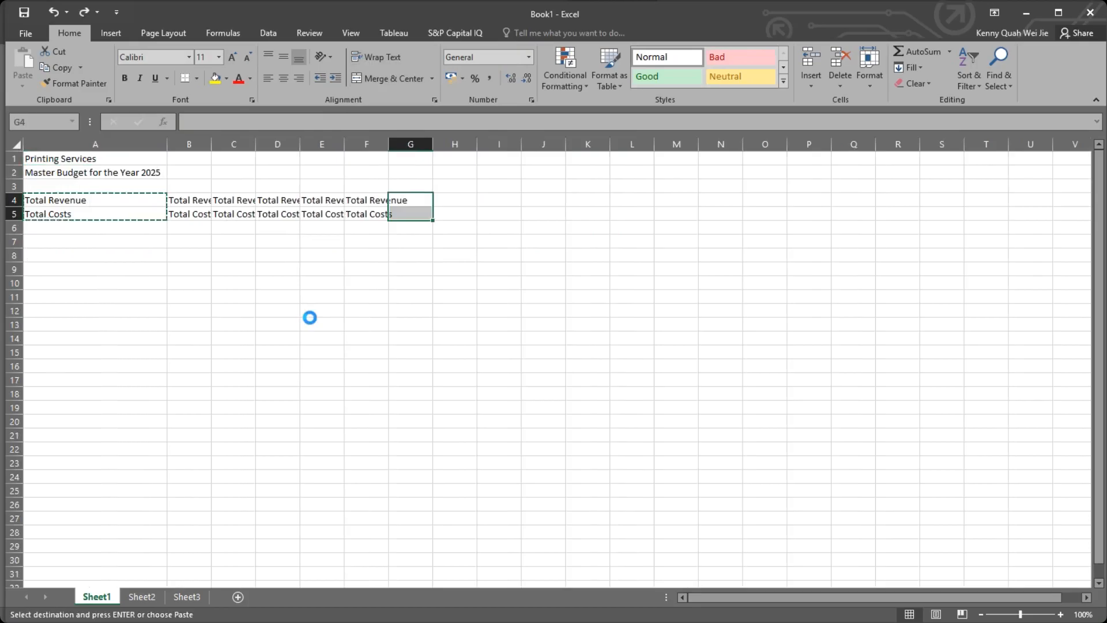
{"action": "left_click", "coordinate": [565, 357]}
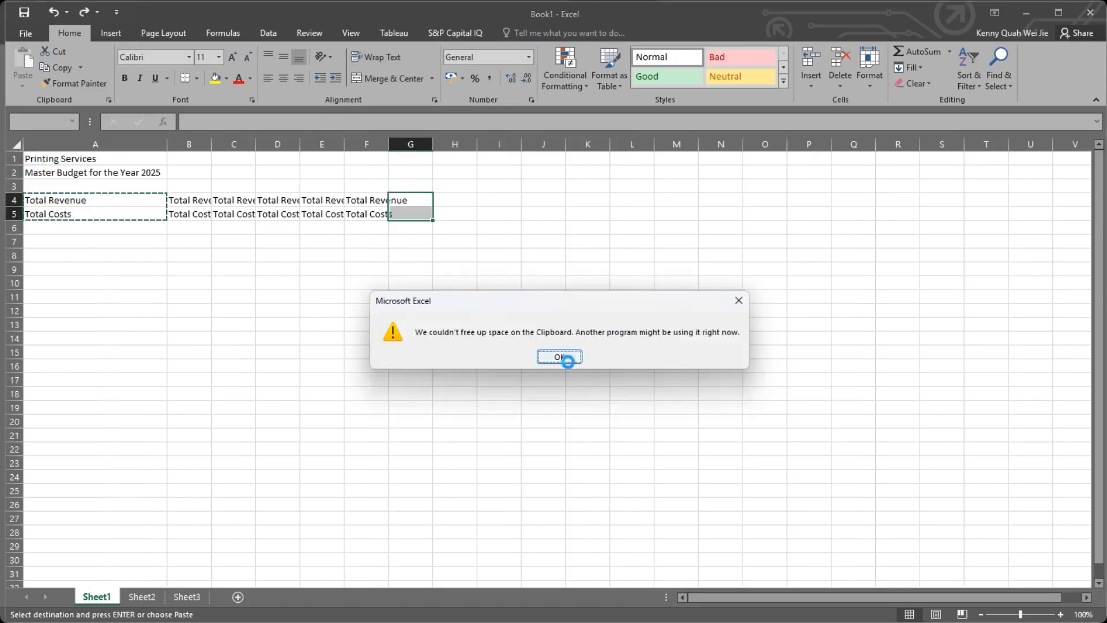
{"action": "left_click", "coordinate": [397, 322]}
{"action": "key", "text": "ctrl+z"}
{"action": "key", "text": "ctrl+z"}
{"action": "key", "text": "ctrl+z"}
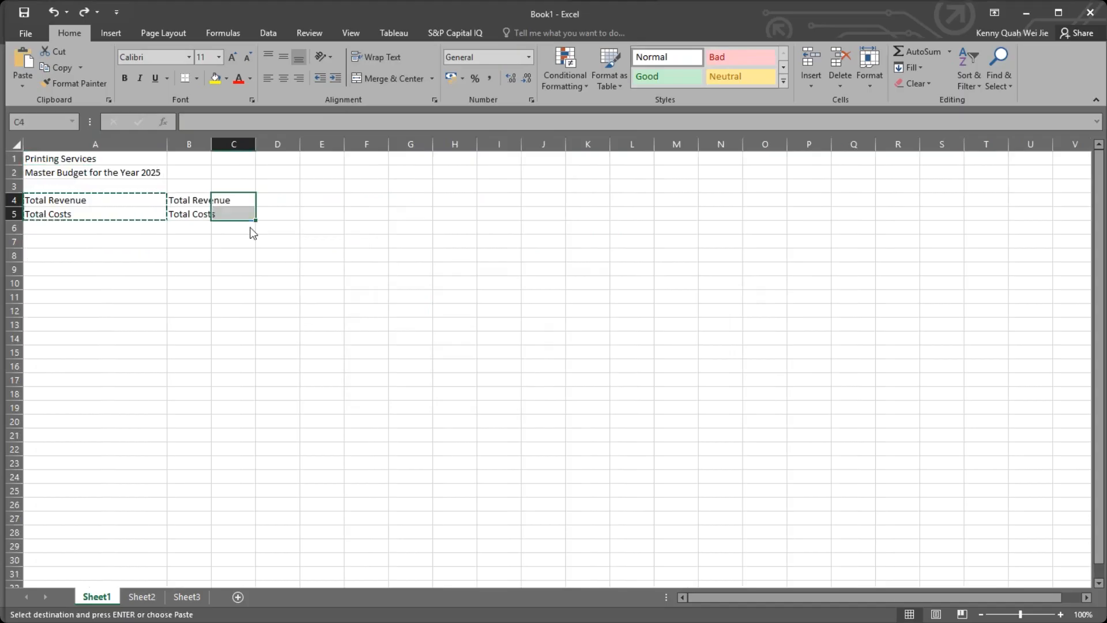
{"action": "left_click", "coordinate": [547, 356]}
{"action": "key", "text": "ctrl+z"}
{"action": "left_click", "coordinate": [119, 213]}
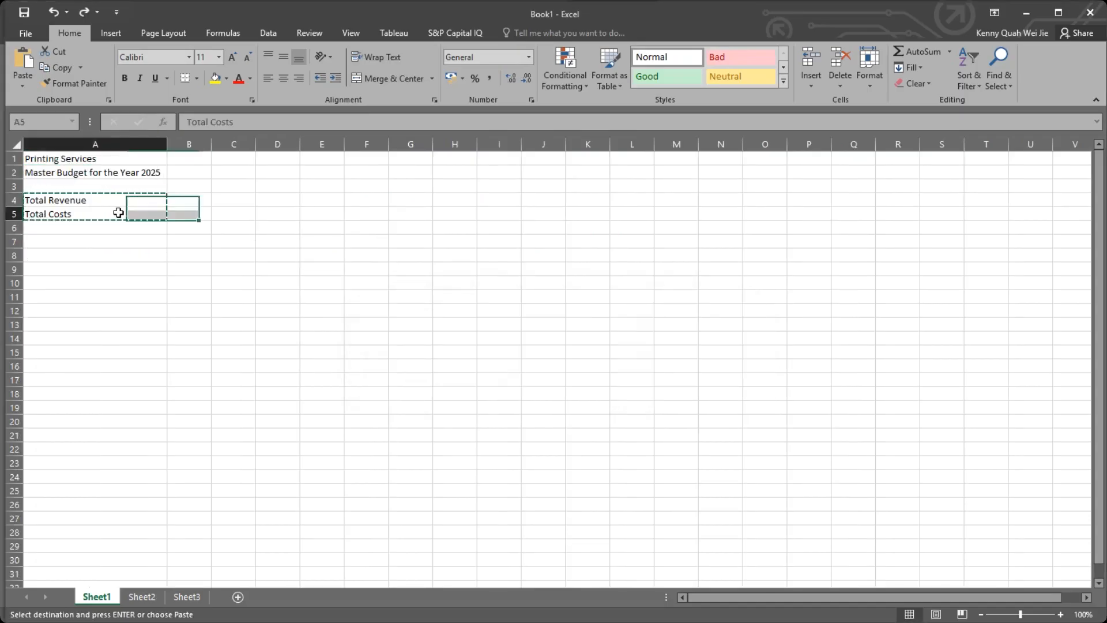
{"action": "double_click", "coordinate": [117, 213]}
{"action": "key", "text": "Return"}
{"action": "left_click", "coordinate": [96, 185]}
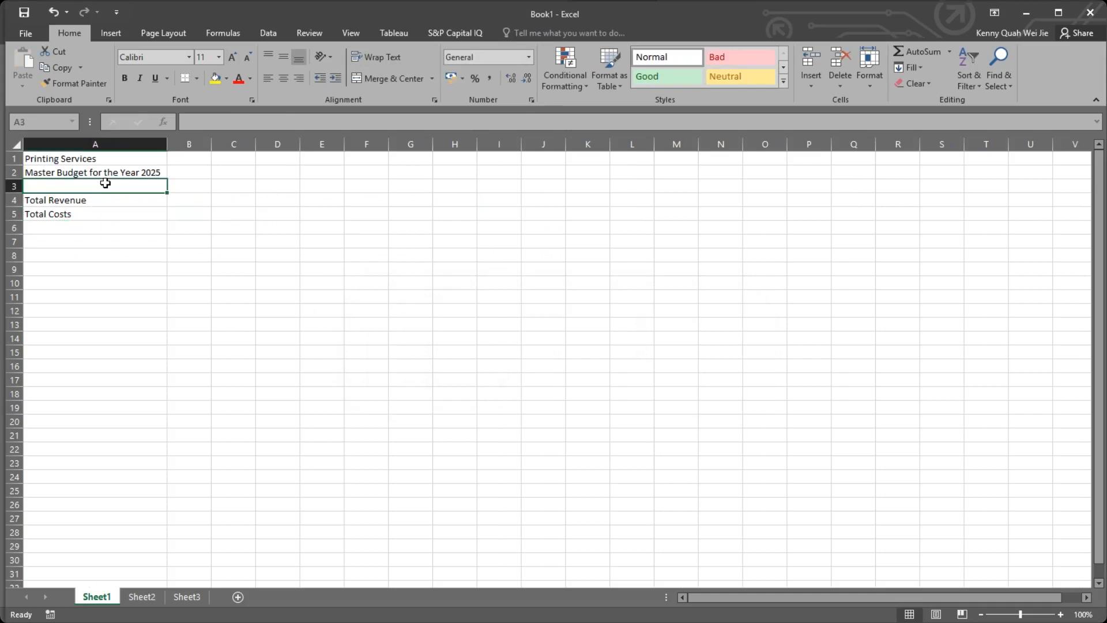
Narrow column A to about the width of the Total Revenue label and apply Merge Across to A2:C2.
{"action": "left_click_drag", "start_coordinate": [167, 145], "coordinate": [89, 144]}
{"action": "left_click", "coordinate": [196, 215]}
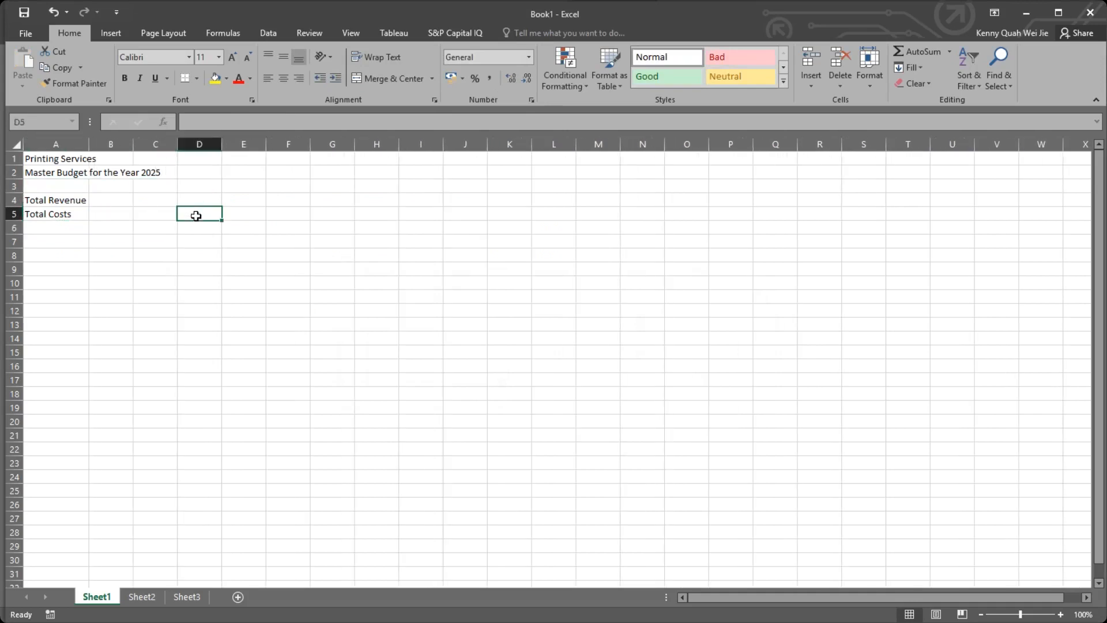
{"action": "left_click", "coordinate": [54, 174]}
{"action": "mouse_move", "coordinate": [53, 174]}
{"action": "left_mouse_down"}
{"action": "mouse_move", "coordinate": [165, 174]}
{"action": "mouse_move", "coordinate": [89, 173]}
{"action": "mouse_move", "coordinate": [154, 174]}
{"action": "left_mouse_up"}
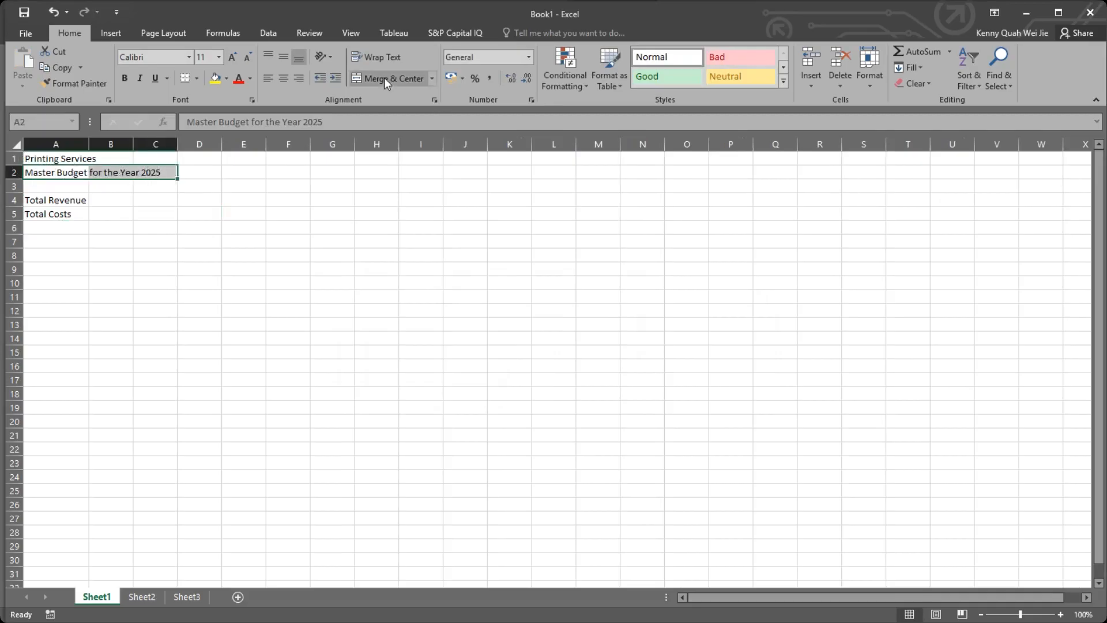
{"action": "left_click", "coordinate": [432, 78]}
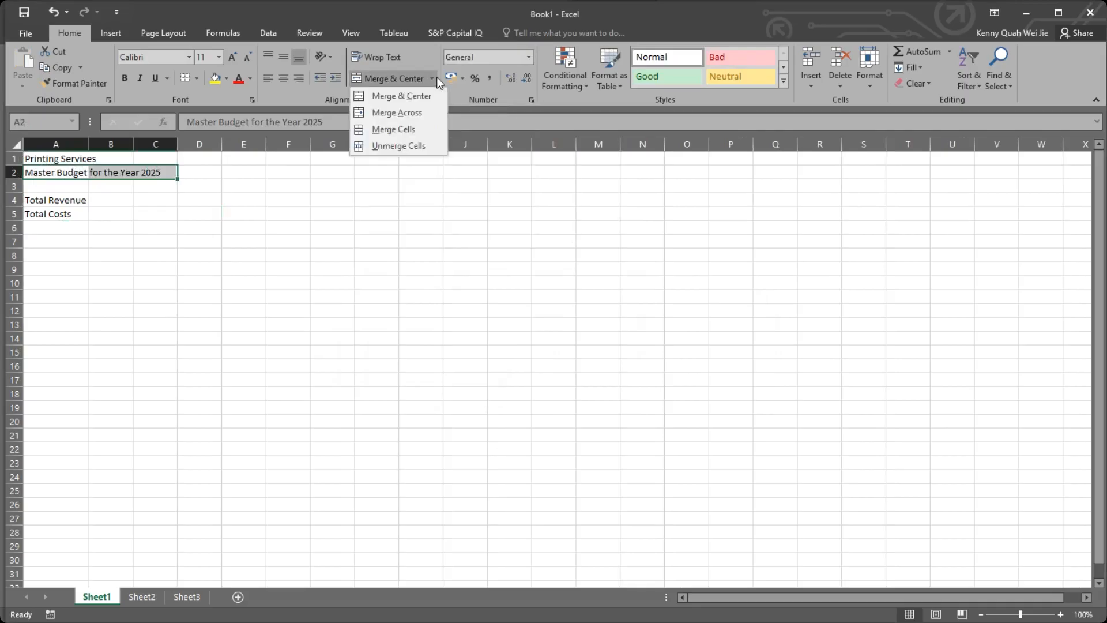
{"action": "left_click", "coordinate": [409, 113]}
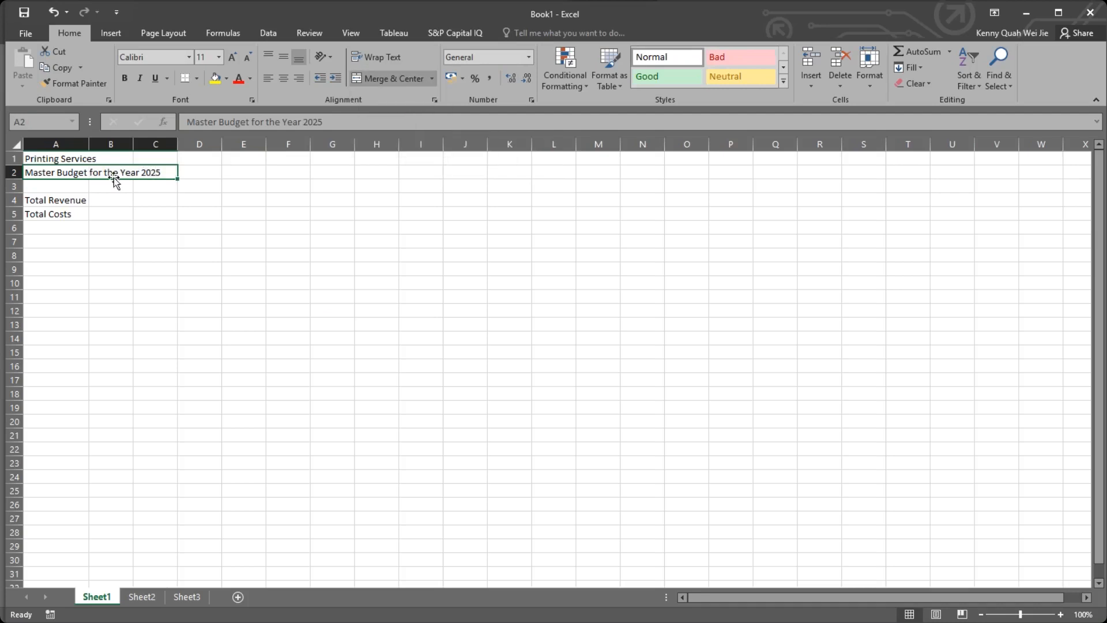
Switch the A2:C2 title to Merge & Center, try right and left alignment, and set it back to centred.
{"action": "left_click", "coordinate": [382, 79]}
{"action": "left_click", "coordinate": [382, 79]}
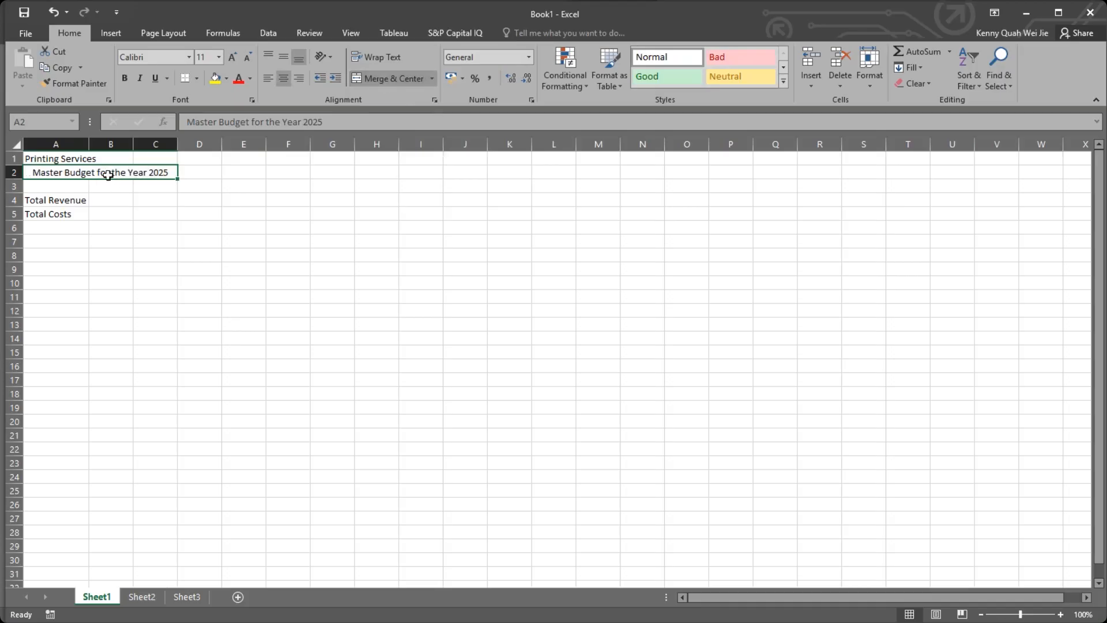
{"action": "left_click", "coordinate": [298, 77]}
{"action": "left_click", "coordinate": [266, 77]}
{"action": "left_click", "coordinate": [284, 78]}
{"action": "left_click", "coordinate": [195, 287]}
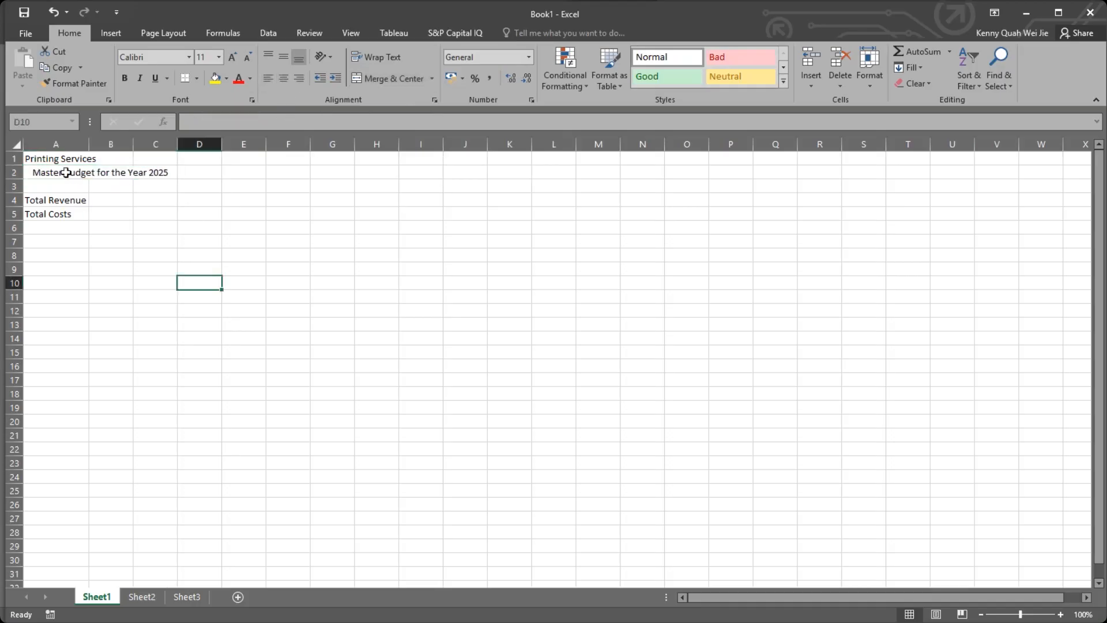
Merge and center the Printing Services title across A1:C1 and slightly widen column A.
{"action": "left_click", "coordinate": [39, 161]}
{"action": "left_click", "coordinate": [139, 158], "text": "shift"}
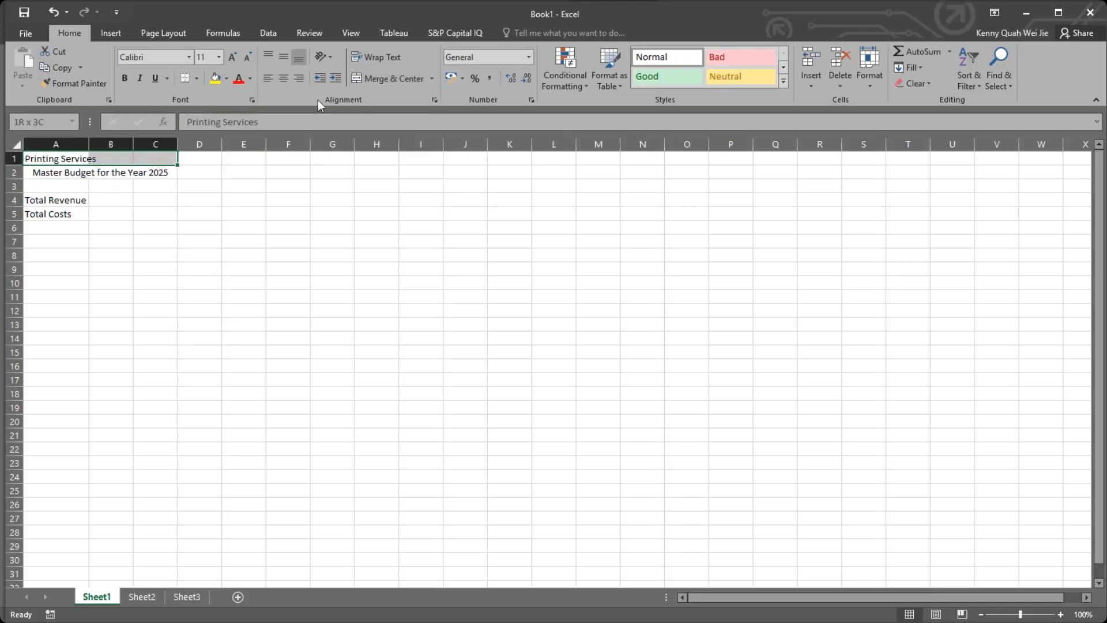
{"action": "left_click", "coordinate": [379, 76]}
{"action": "left_click", "coordinate": [285, 241]}
{"action": "left_click_drag", "start_coordinate": [87, 142], "coordinate": [89, 142]}
{"action": "left_click", "coordinate": [128, 214]}
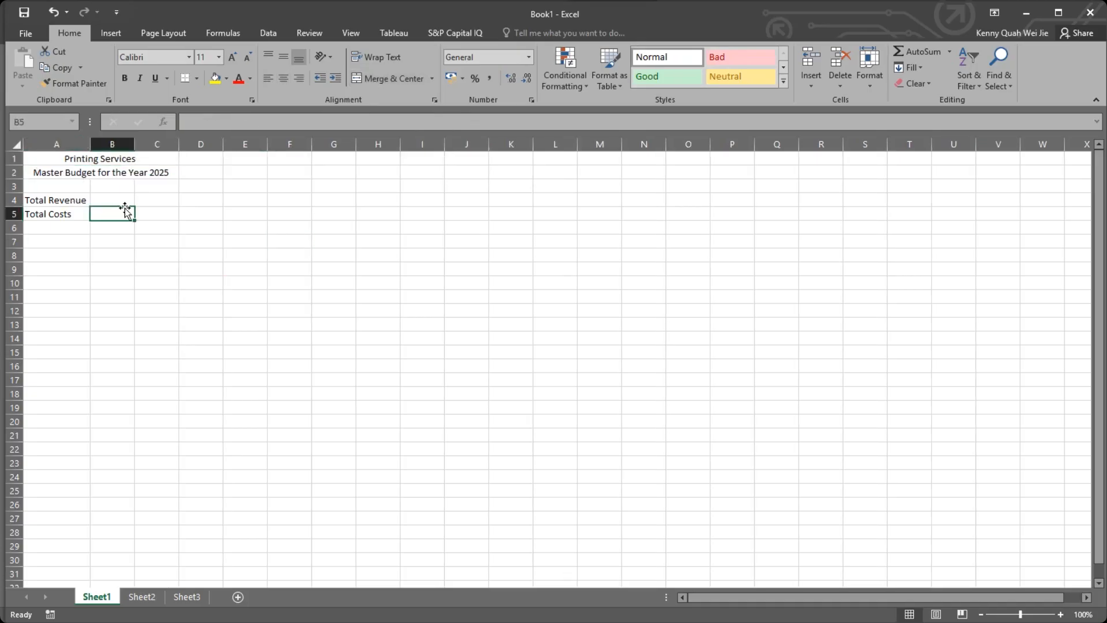
{"action": "left_click_drag", "start_coordinate": [58, 163], "coordinate": [167, 215]}
{"action": "left_click", "coordinate": [247, 213]}
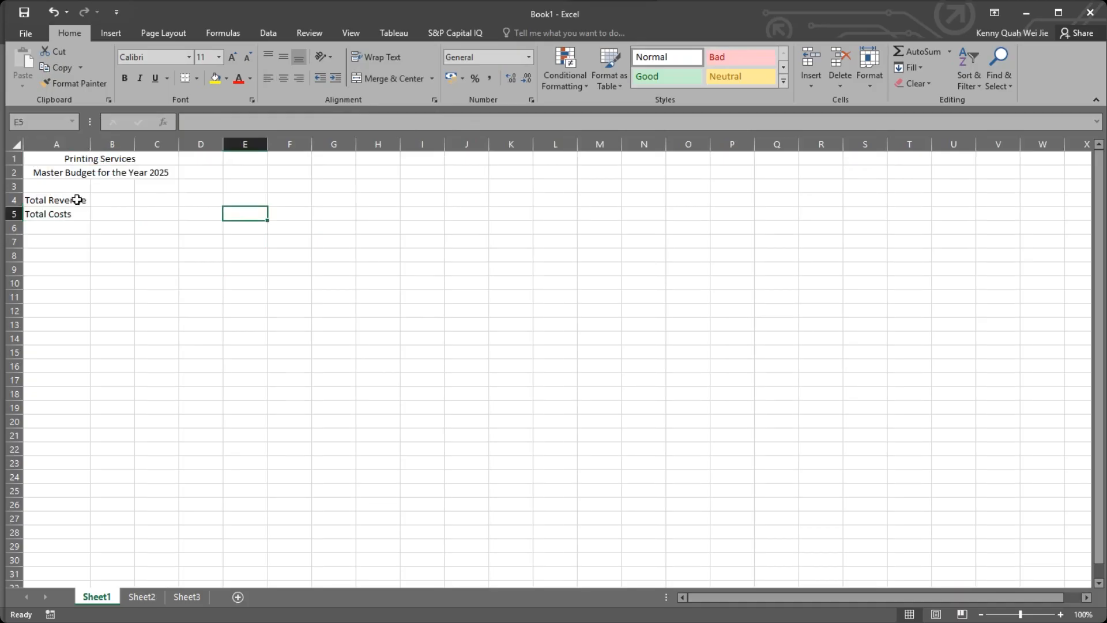
Enter the column heading "Estimated Amount" in cell B3, correcting the mistyped last letter.
{"action": "left_click", "coordinate": [112, 185]}
{"action": "type", "text": "E"}
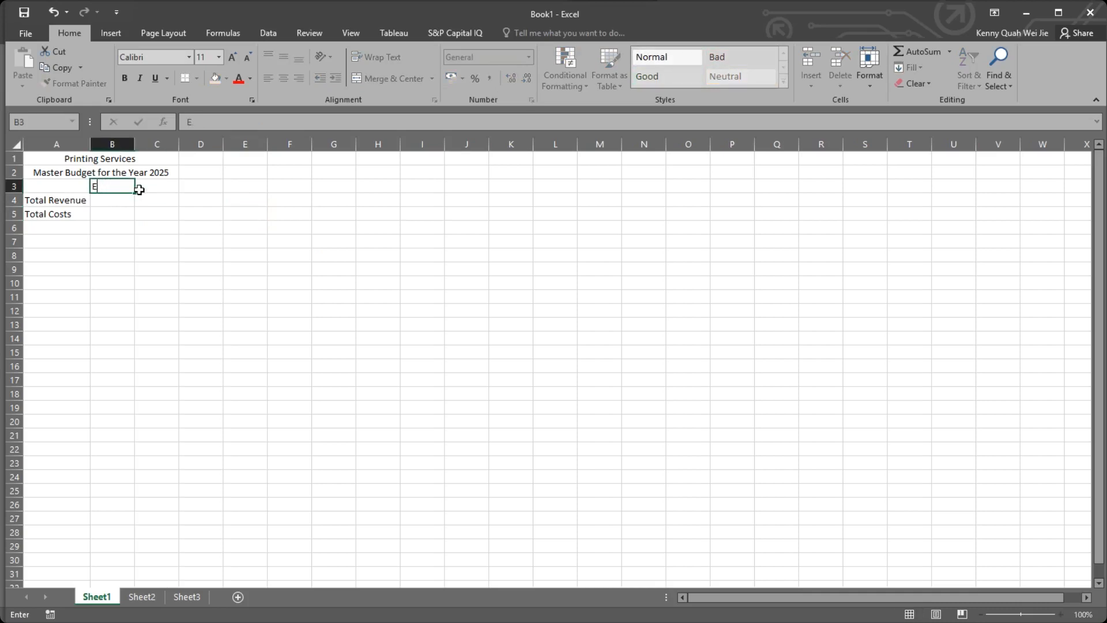
{"action": "type", "text": "xtimated Amounr"}
{"action": "key", "text": "Return"}
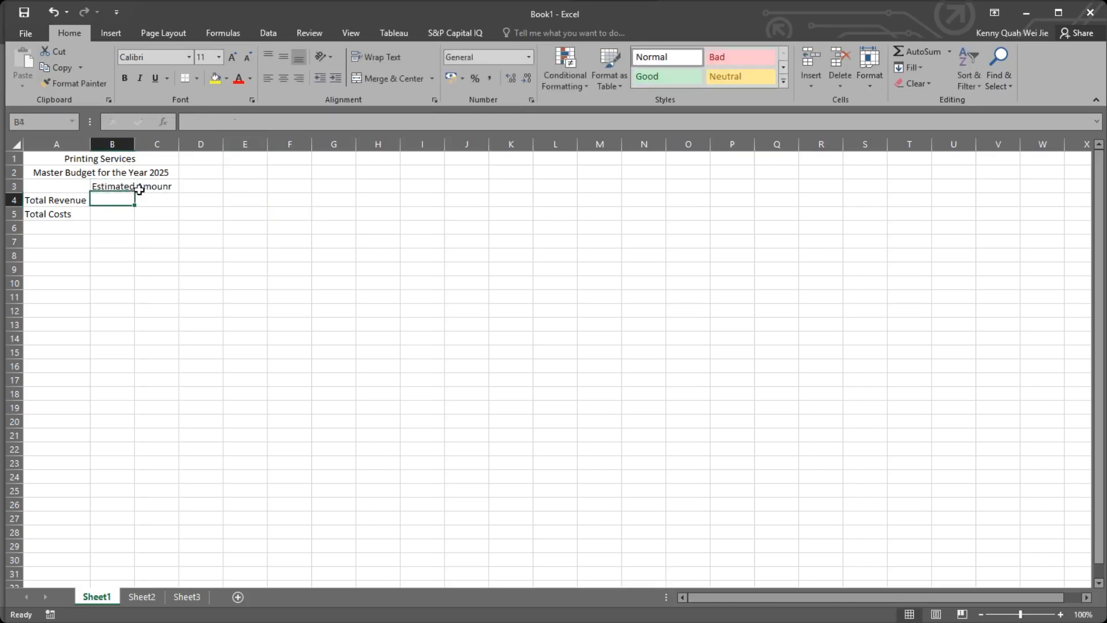
{"action": "left_click", "coordinate": [139, 189]}
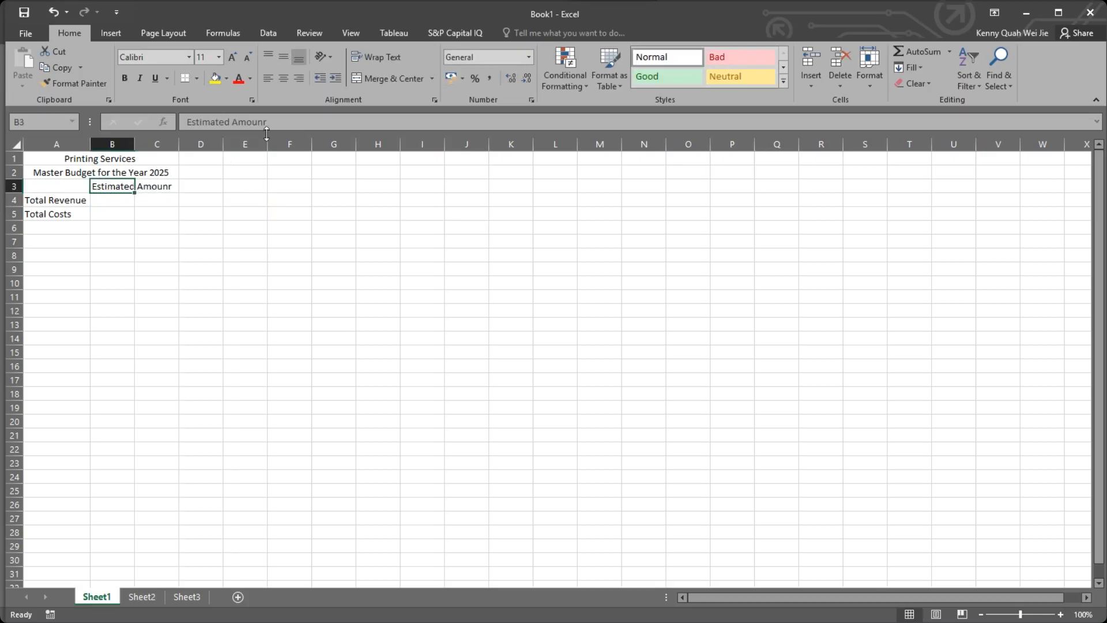
{"action": "left_click", "coordinate": [288, 122]}
{"action": "key", "text": "BackSpace"}
{"action": "type", "text": "t"}
{"action": "key", "text": "Return"}
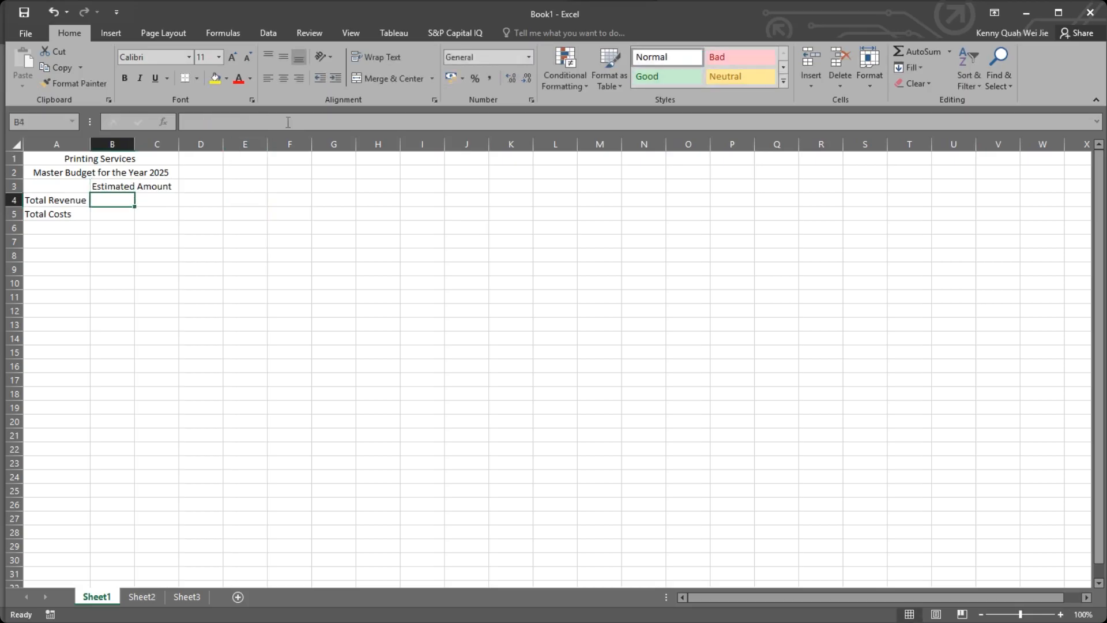
Enter the column heading "Actual Amount" in cell C3.
{"action": "left_click", "coordinate": [151, 188]}
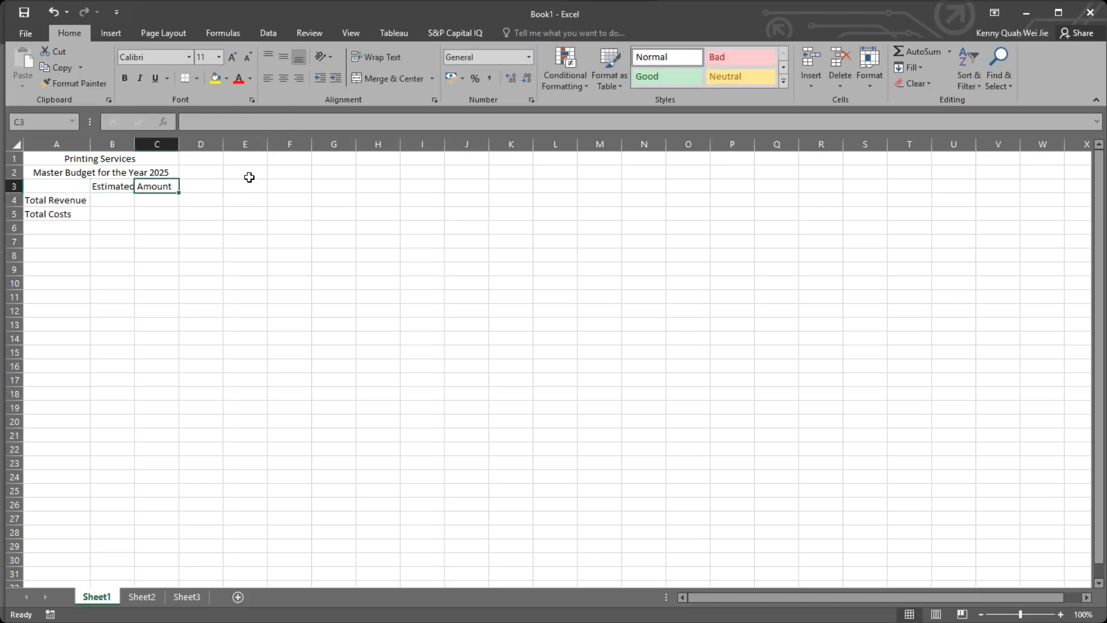
{"action": "type", "text": "Actual"}
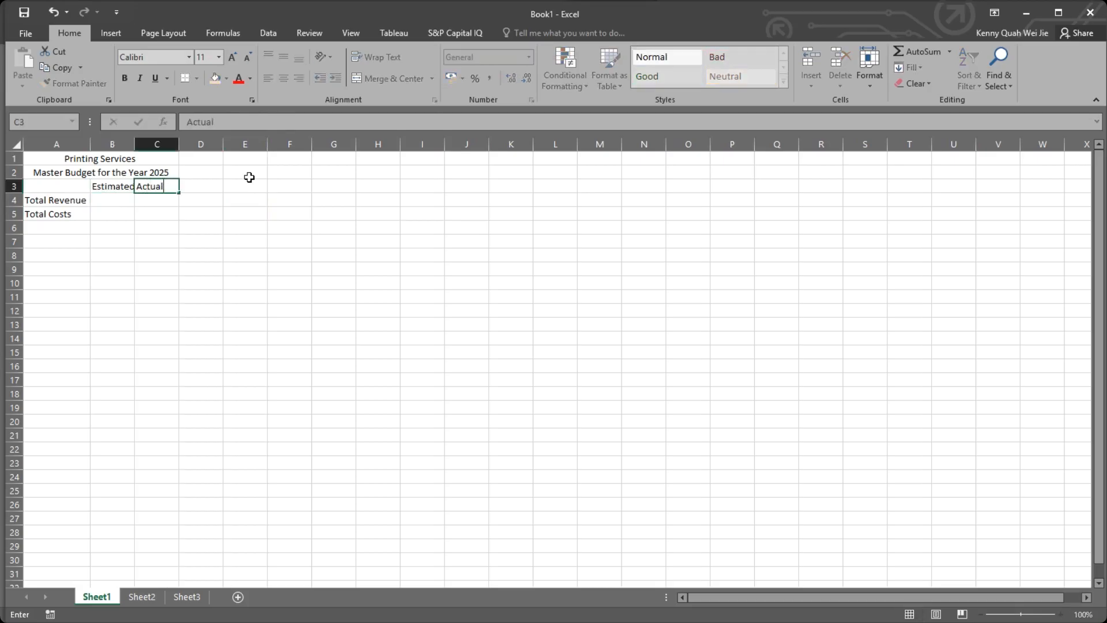
{"action": "type", "text": " Ammou"}
{"action": "key", "text": "BackSpace"}
{"action": "key", "text": "BackSpace"}
{"action": "key", "text": "BackSpace"}
{"action": "key", "text": "BackSpace"}
{"action": "type", "text": "mount"}
{"action": "key", "text": "Return"}
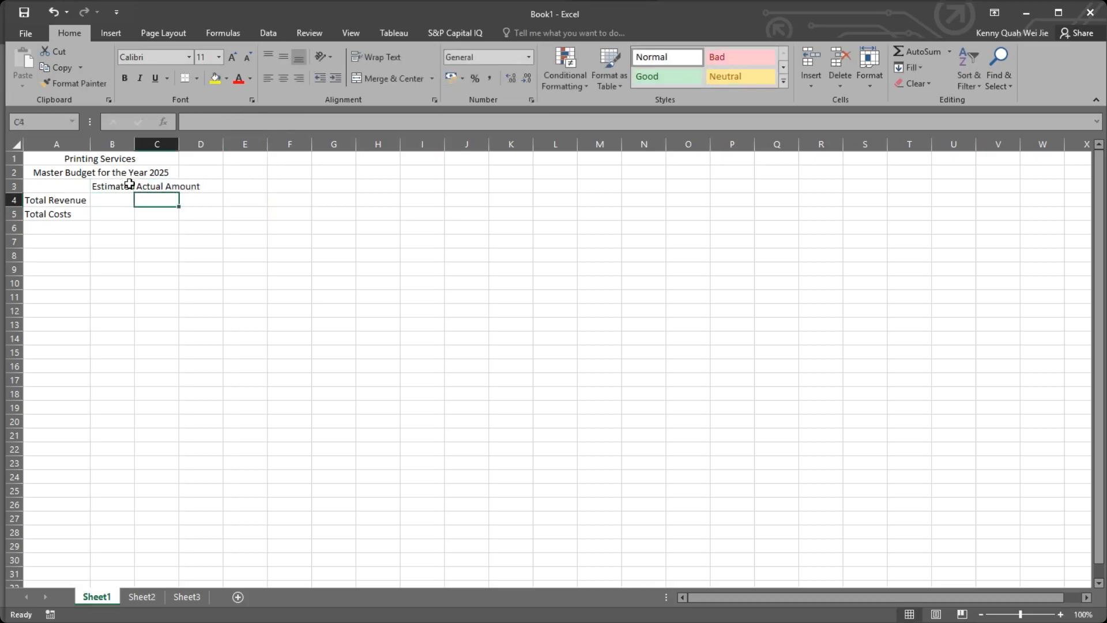
Wrap the text of the two column headings in B3:C3.
{"action": "left_click_drag", "start_coordinate": [124, 181], "coordinate": [152, 182]}
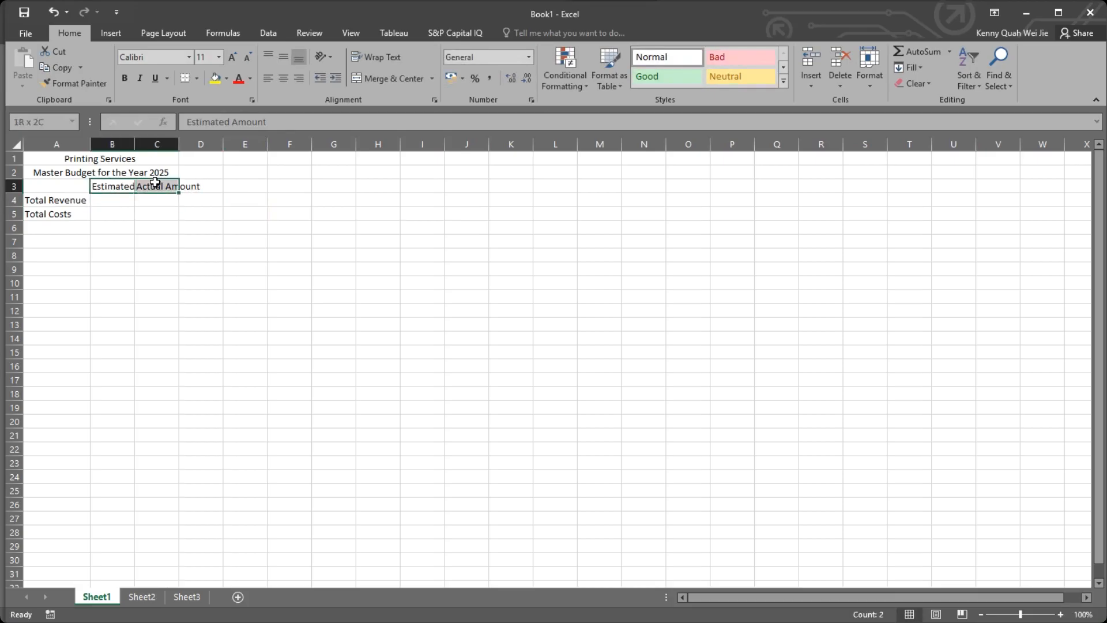
{"action": "left_click", "coordinate": [370, 58]}
{"action": "left_click", "coordinate": [289, 199]}
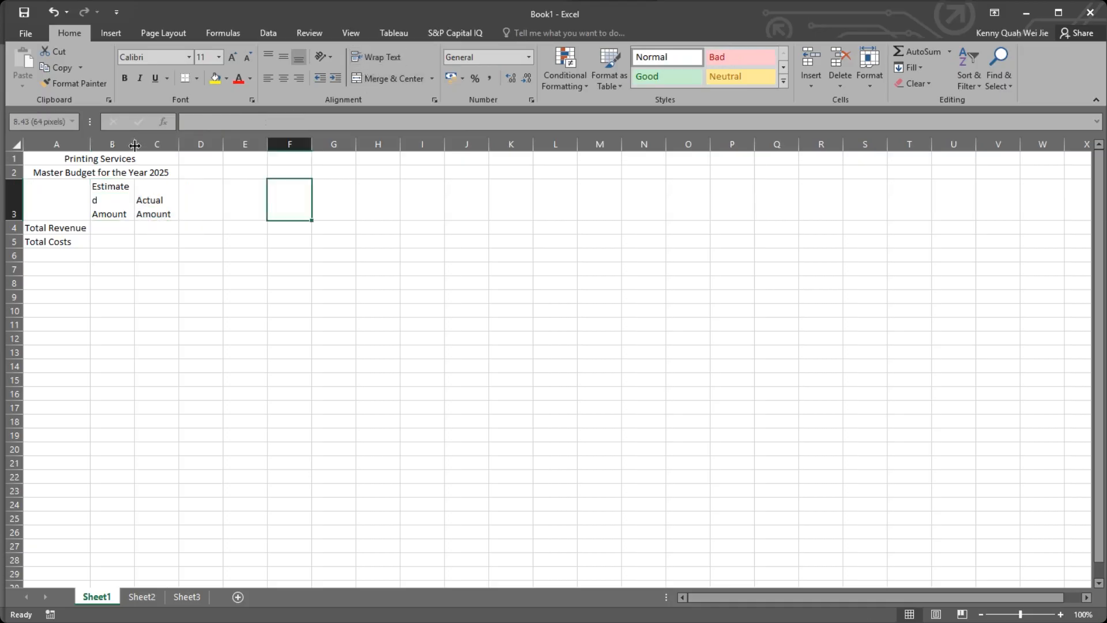
Widen column B until "Estimated" fits on one line in its heading, and autofit the width of column C.
{"action": "left_click_drag", "start_coordinate": [136, 149], "coordinate": [140, 144]}
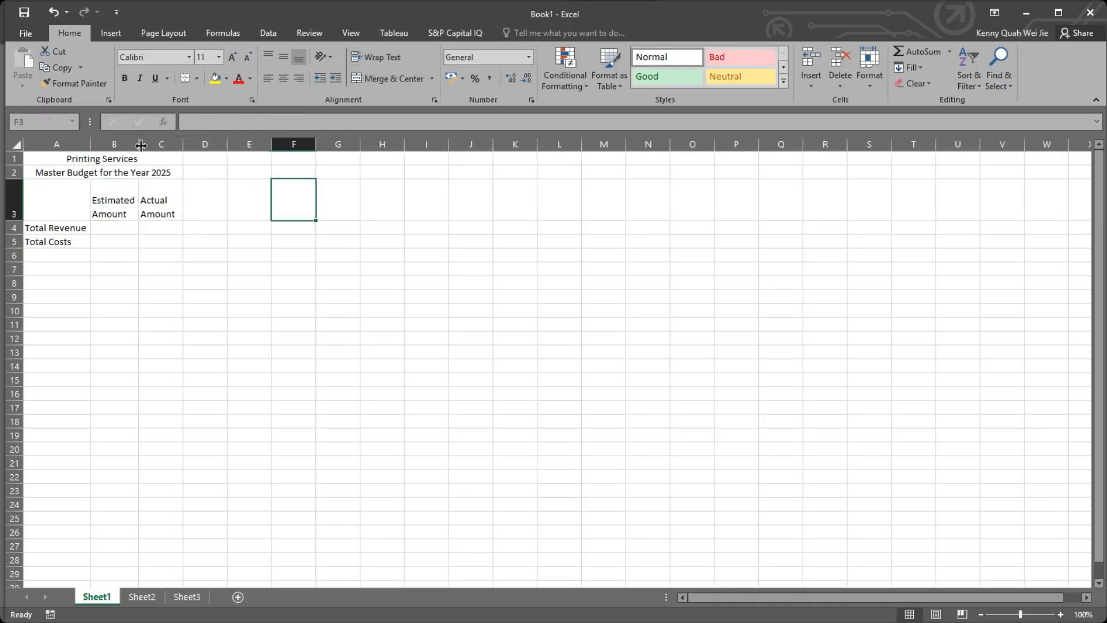
{"action": "double_click", "coordinate": [183, 143]}
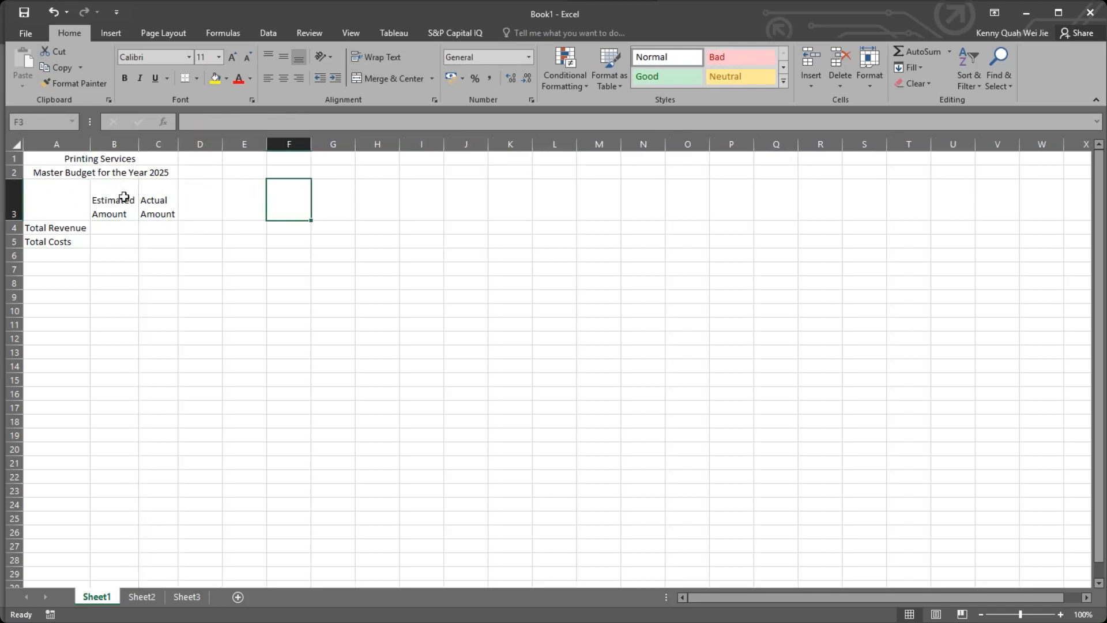
{"action": "left_click", "coordinate": [87, 192]}
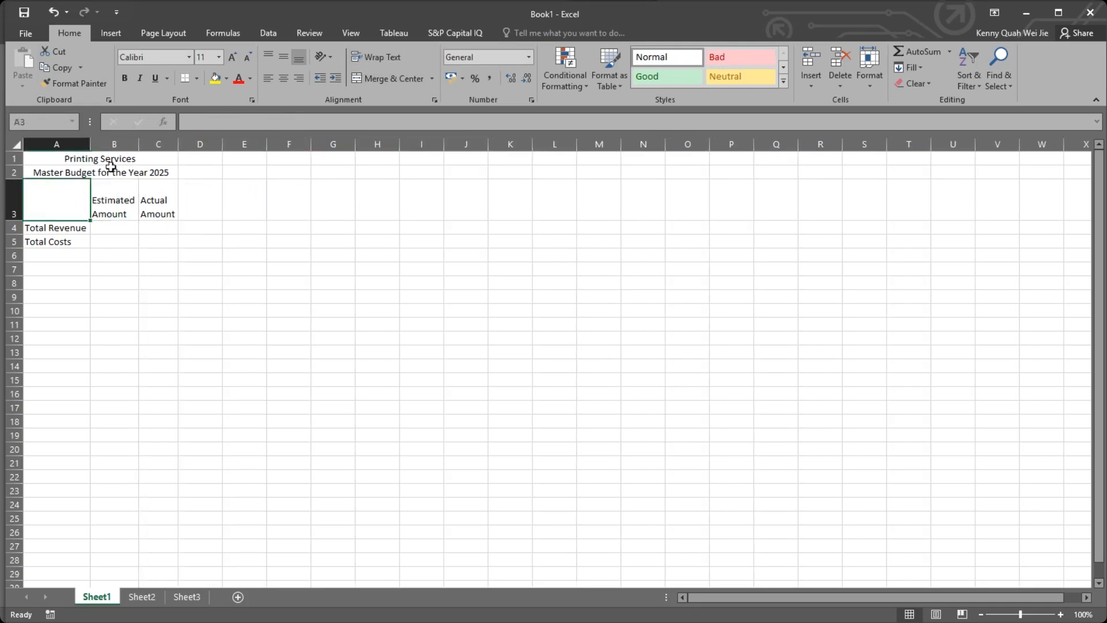
Autofit the height of row 3 to its wrapped two-line headings.
{"action": "double_click", "coordinate": [11, 217]}
{"action": "left_click", "coordinate": [128, 212]}
{"action": "left_click", "coordinate": [192, 183]}
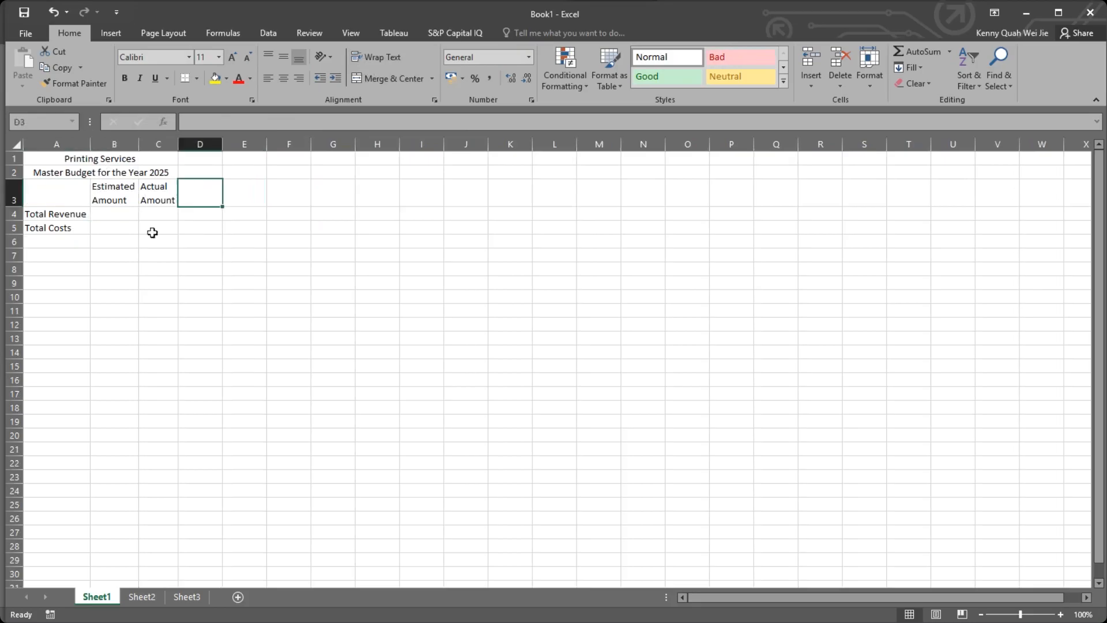
{"action": "left_click", "coordinate": [166, 225]}
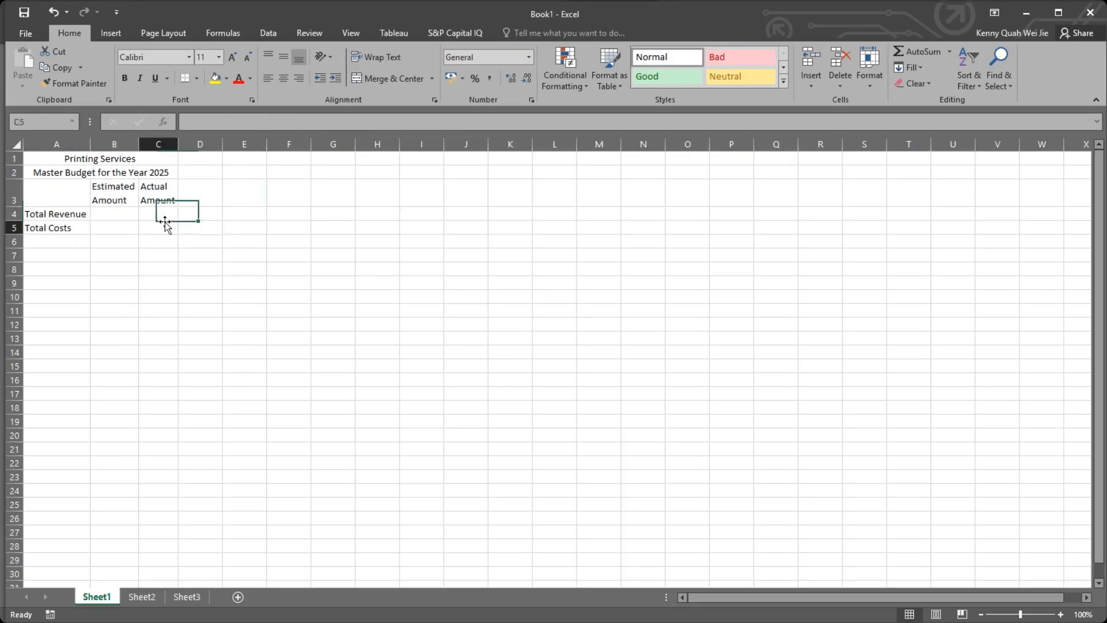
{"action": "left_click", "coordinate": [155, 216]}
{"action": "left_click", "coordinate": [122, 211]}
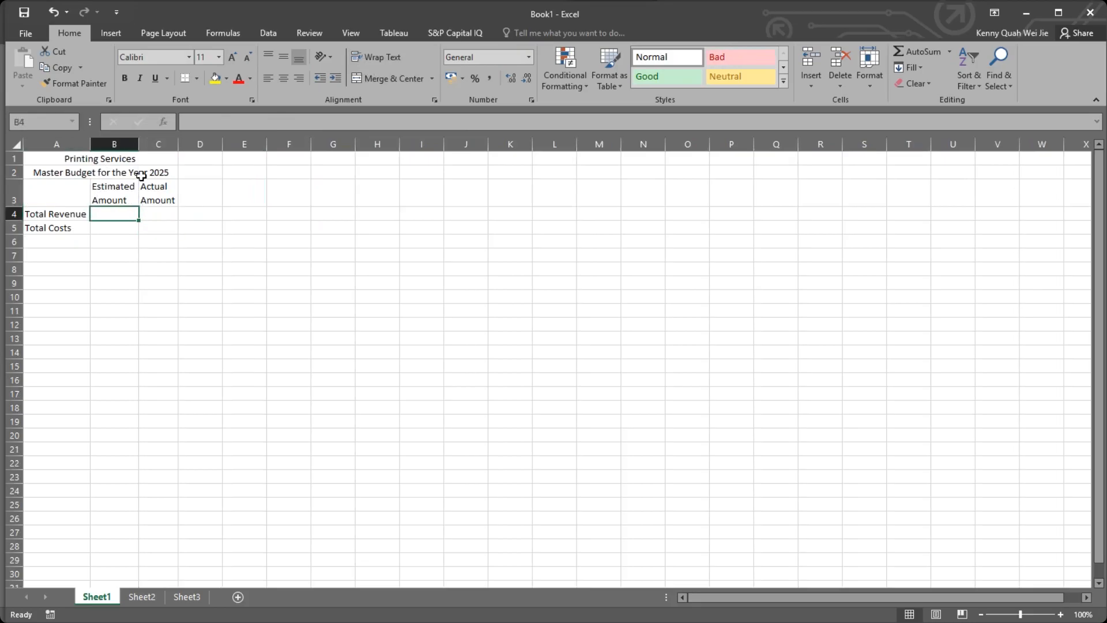
Resize columns B and C together so that both have the same width, slightly wider than the Estimated Amount heading.
{"action": "left_click_drag", "start_coordinate": [124, 139], "coordinate": [159, 144]}
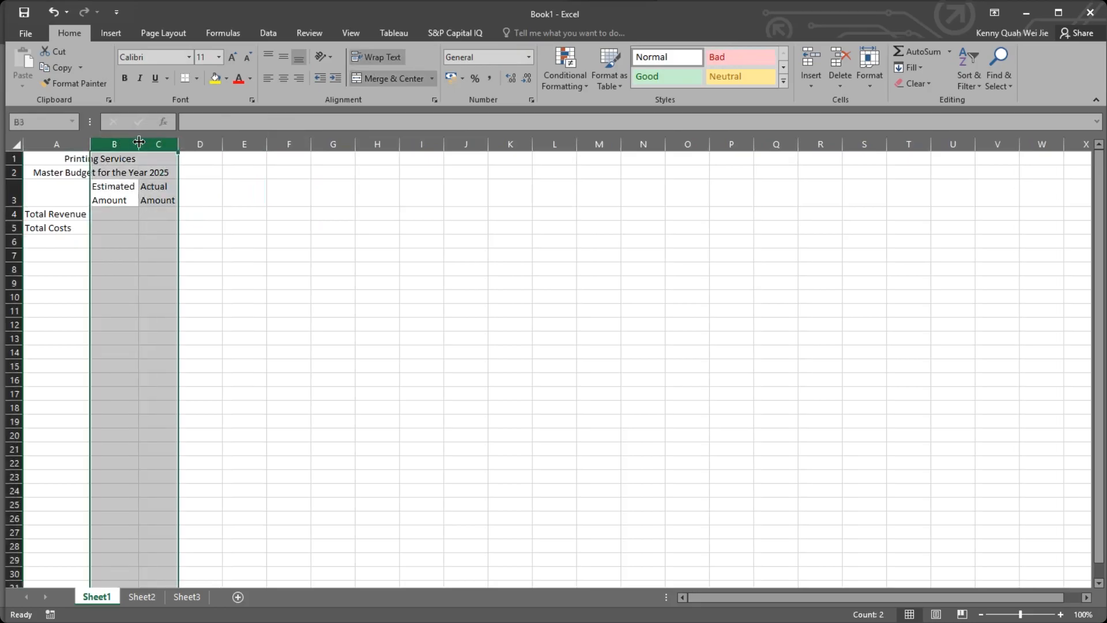
{"action": "left_click_drag", "start_coordinate": [116, 142], "coordinate": [142, 144]}
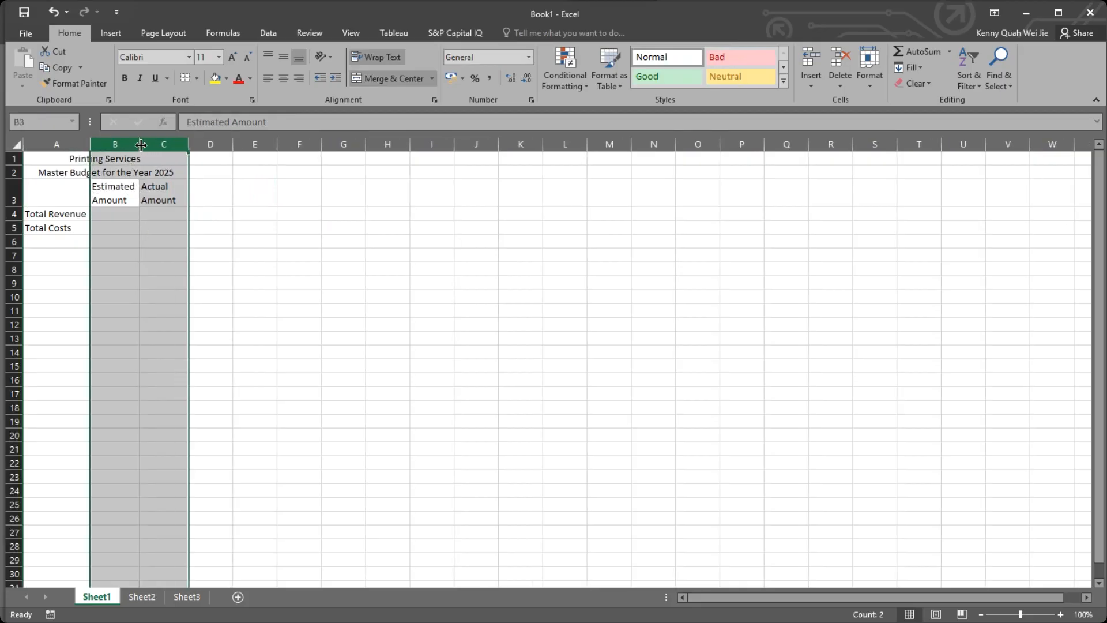
{"action": "left_click_drag", "start_coordinate": [140, 144], "coordinate": [140, 145]}
{"action": "left_click", "coordinate": [148, 215]}
{"action": "left_click", "coordinate": [119, 214]}
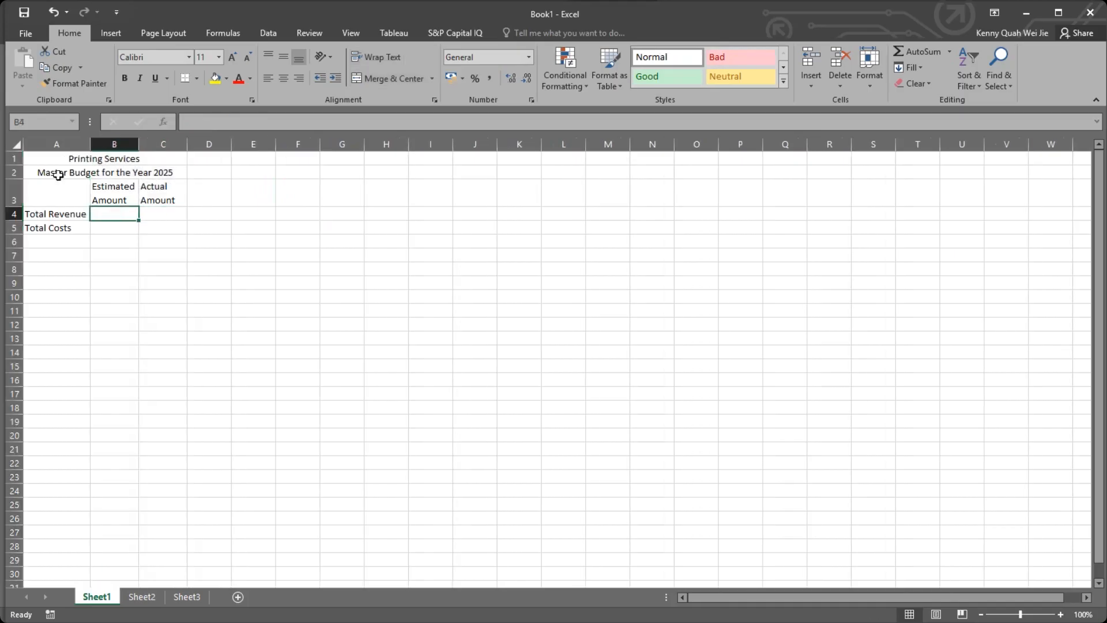
Make the column headings in row 3 (A3:C3) bold.
{"action": "left_click_drag", "start_coordinate": [80, 159], "coordinate": [144, 195]}
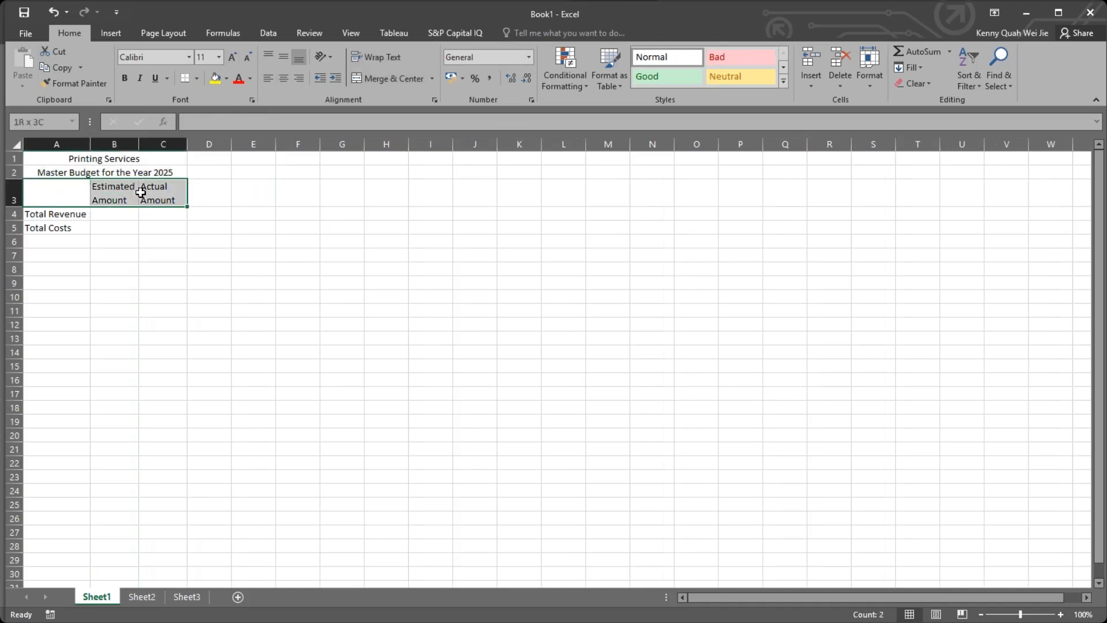
{"action": "left_click", "coordinate": [124, 78]}
{"action": "left_click", "coordinate": [113, 228]}
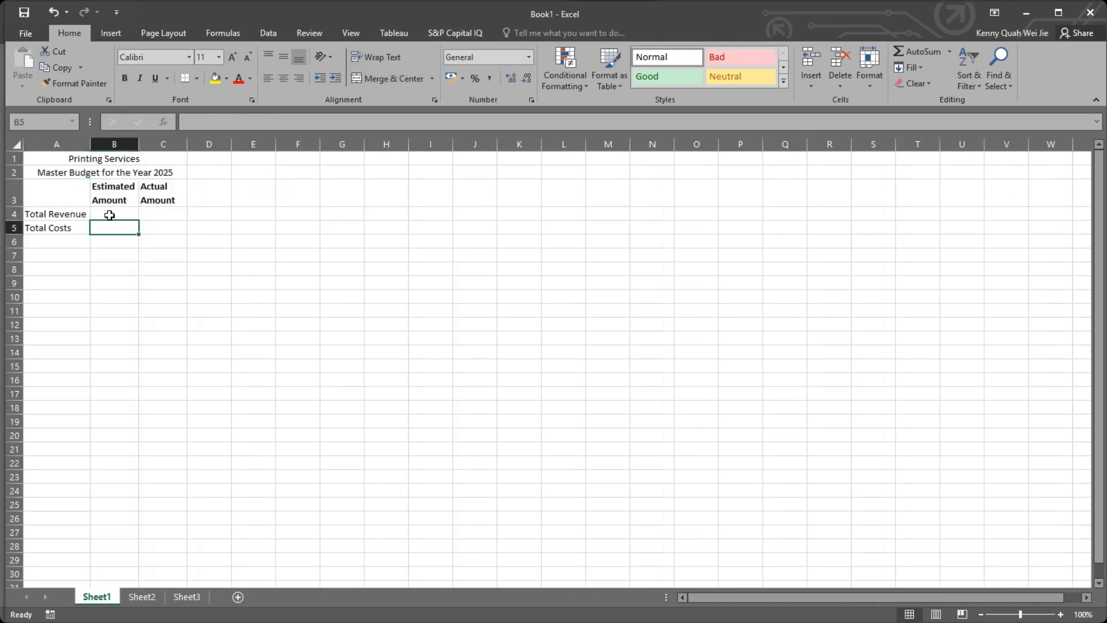
Fill the two merged title rows, A1:C2, with yellow.
{"action": "left_click_drag", "start_coordinate": [67, 161], "coordinate": [167, 173]}
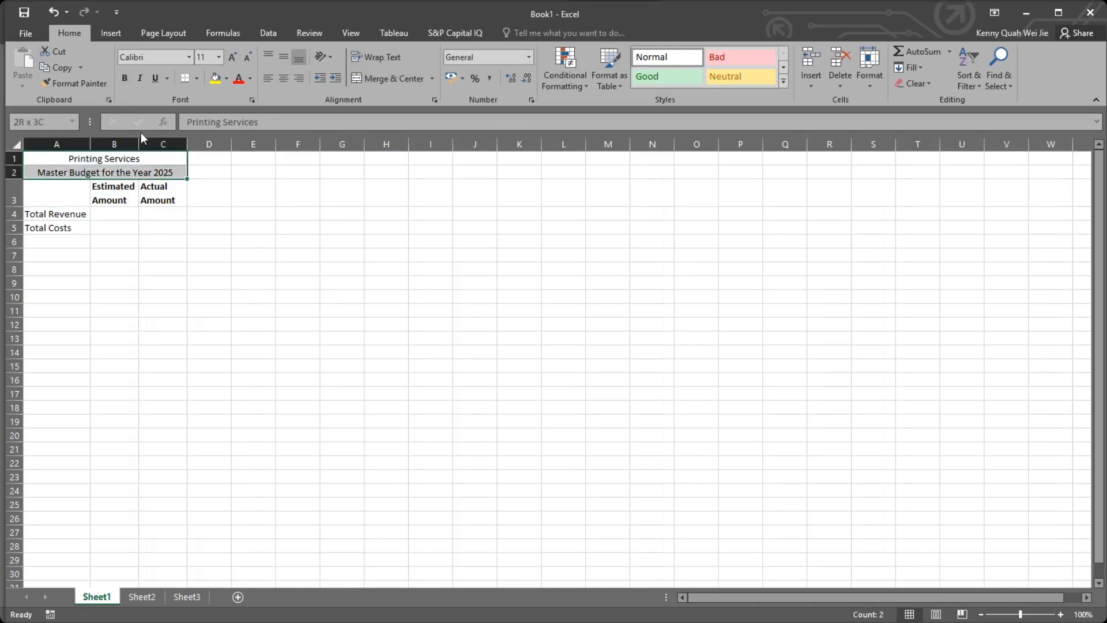
{"action": "left_click", "coordinate": [216, 81]}
{"action": "left_click", "coordinate": [196, 228]}
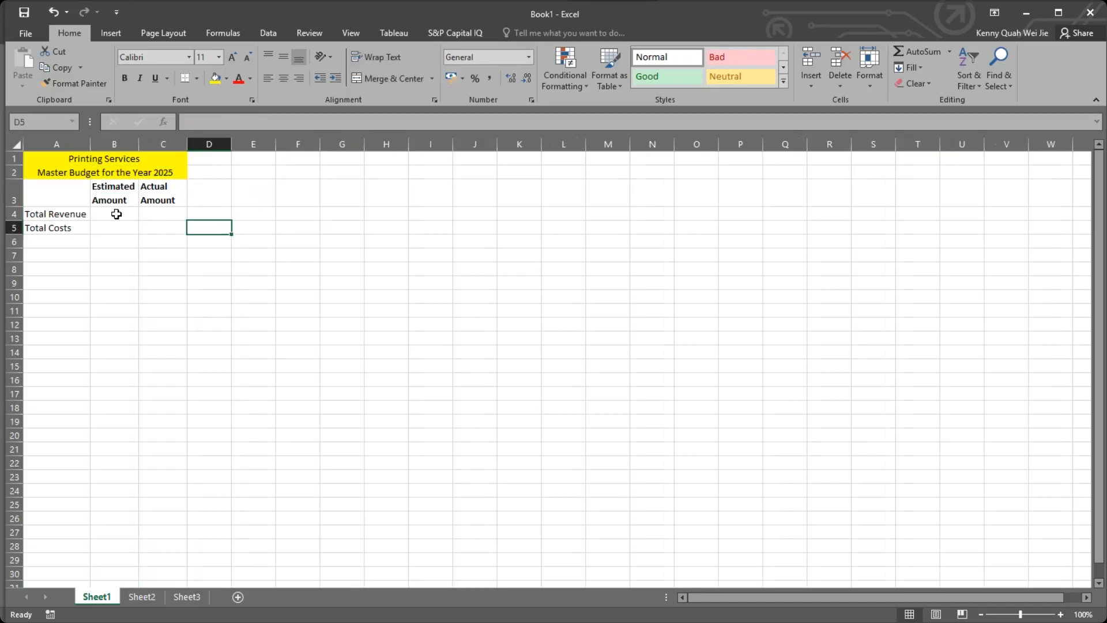
Apply a Top and Double Bottom Border to the total cells B6:C6.
{"action": "left_click_drag", "start_coordinate": [105, 241], "coordinate": [166, 241]}
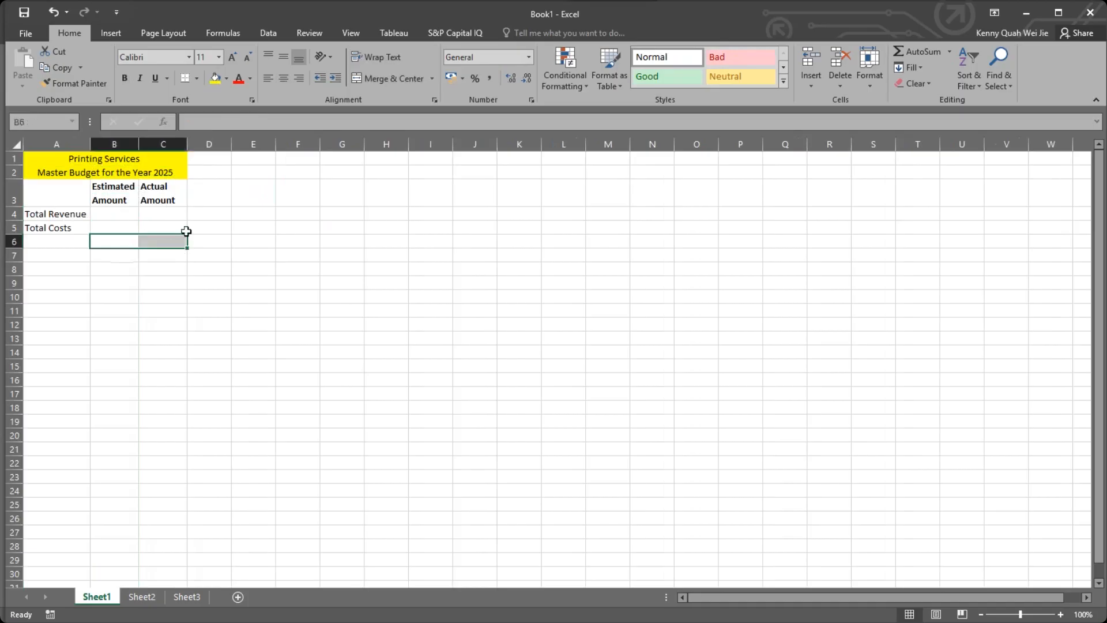
{"action": "left_click", "coordinate": [200, 81]}
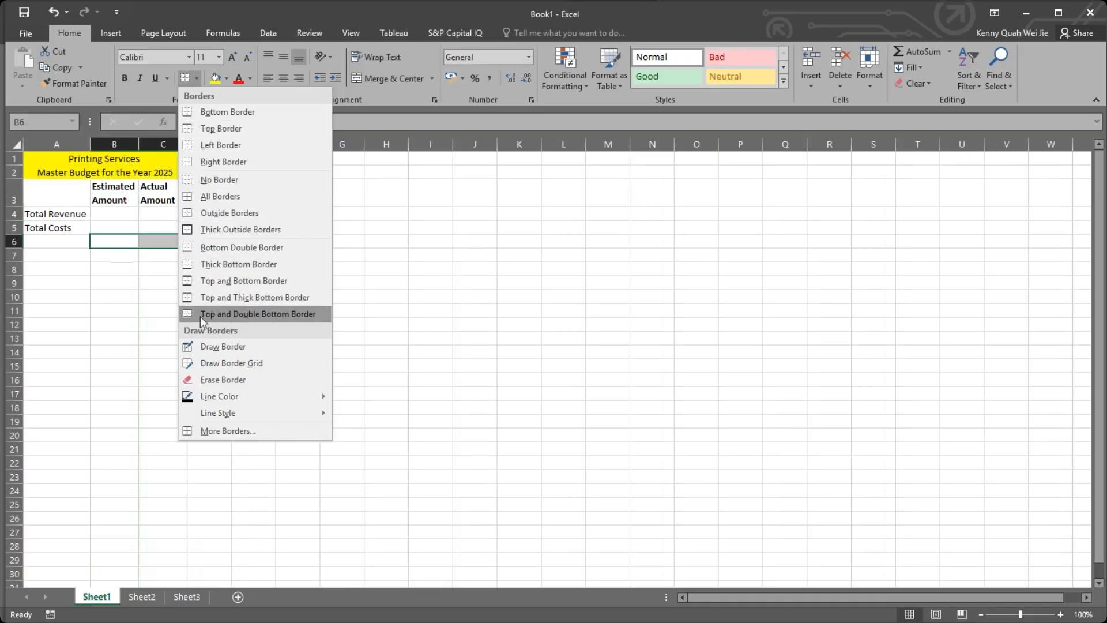
{"action": "left_click", "coordinate": [221, 310]}
{"action": "left_click", "coordinate": [208, 284]}
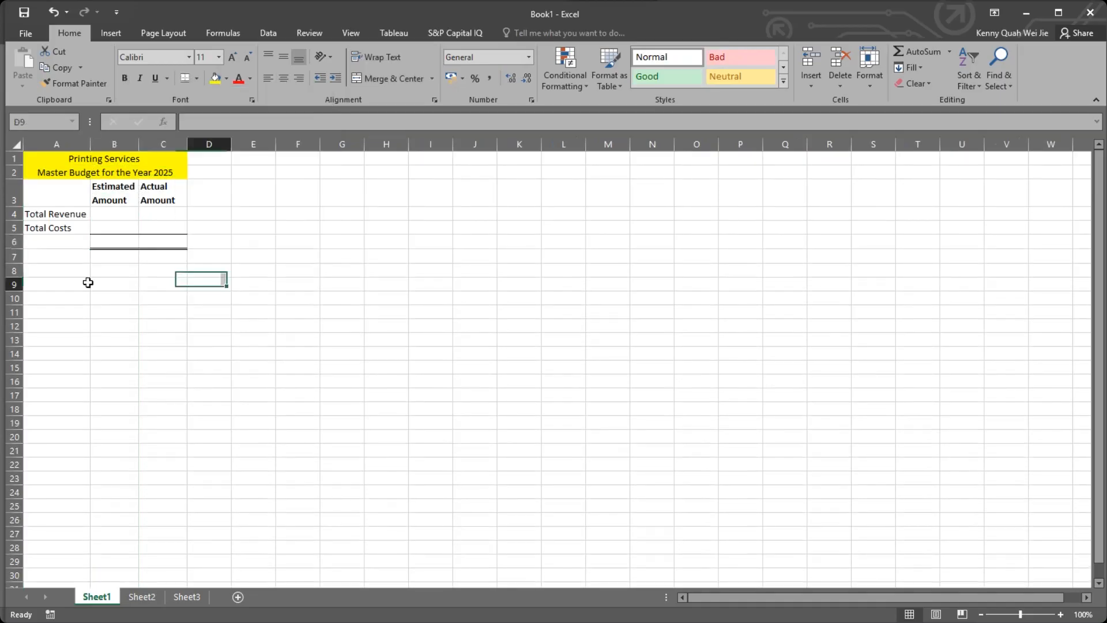
{"action": "left_click", "coordinate": [114, 215]}
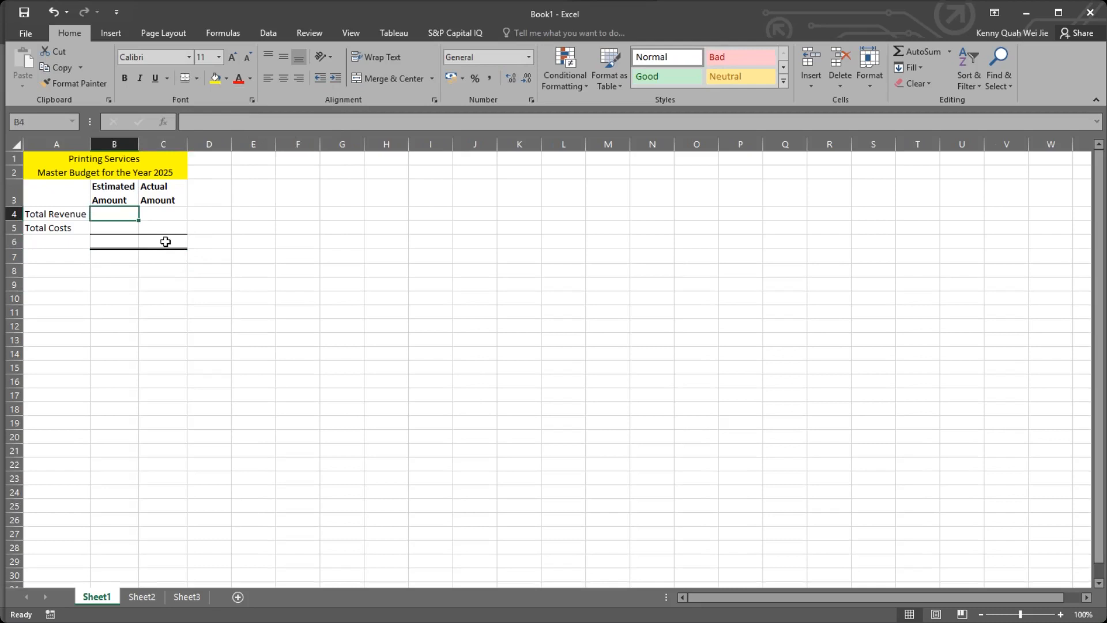
{"action": "left_click_drag", "start_coordinate": [165, 239], "coordinate": [214, 241]}
Enter the column heading "Variance" in cell D3 and make it bold.
{"action": "left_click", "coordinate": [209, 194]}
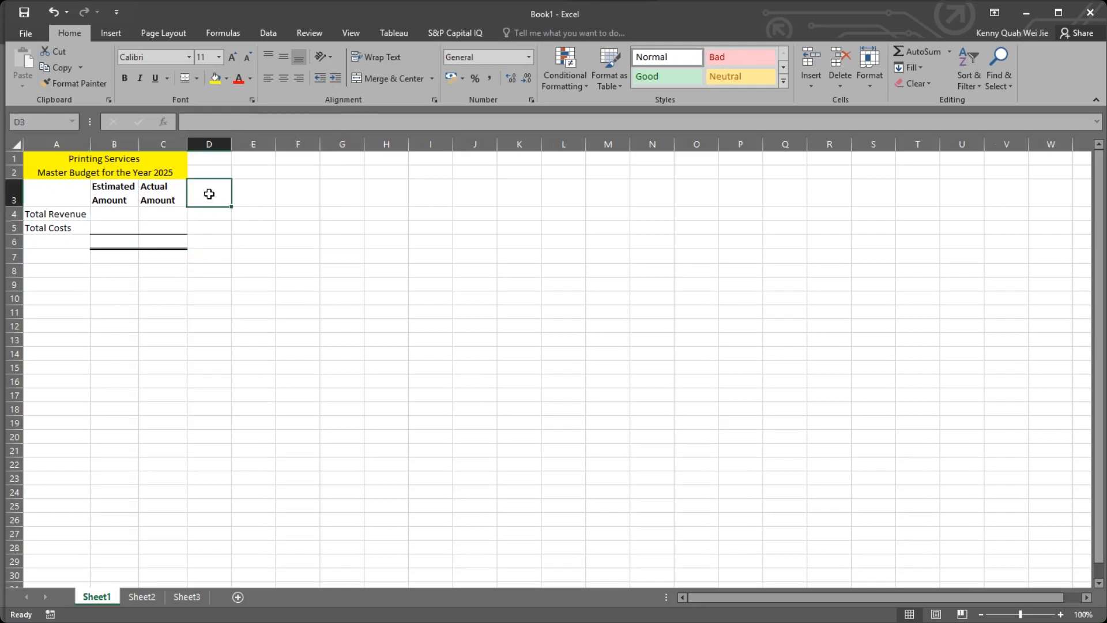
{"action": "type", "text": "V"}
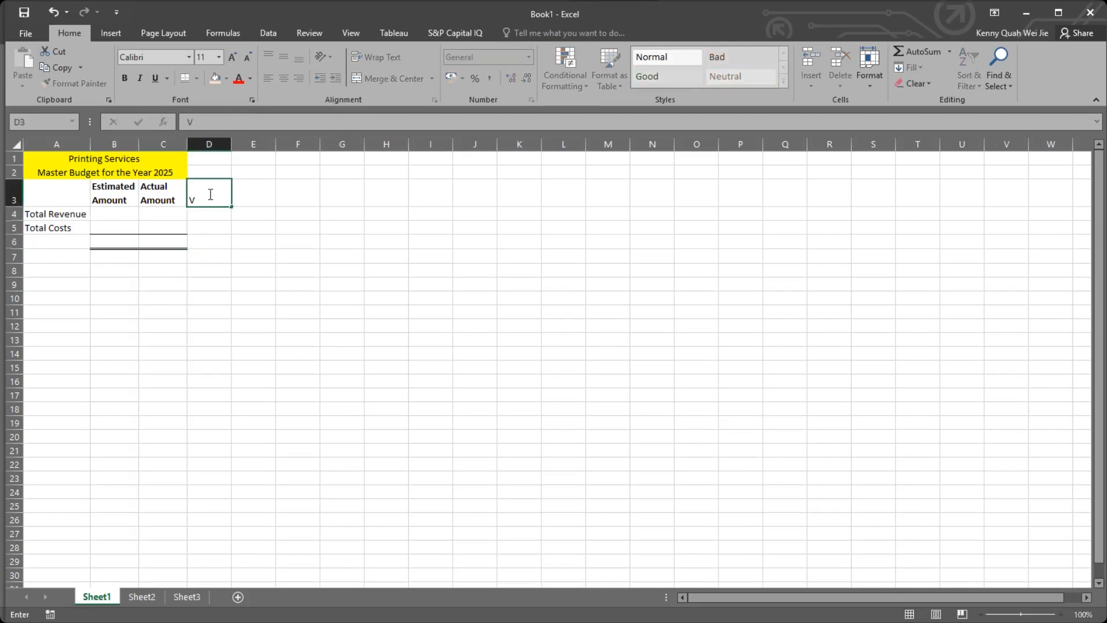
{"action": "type", "text": "ariance"}
{"action": "key", "text": "Return"}
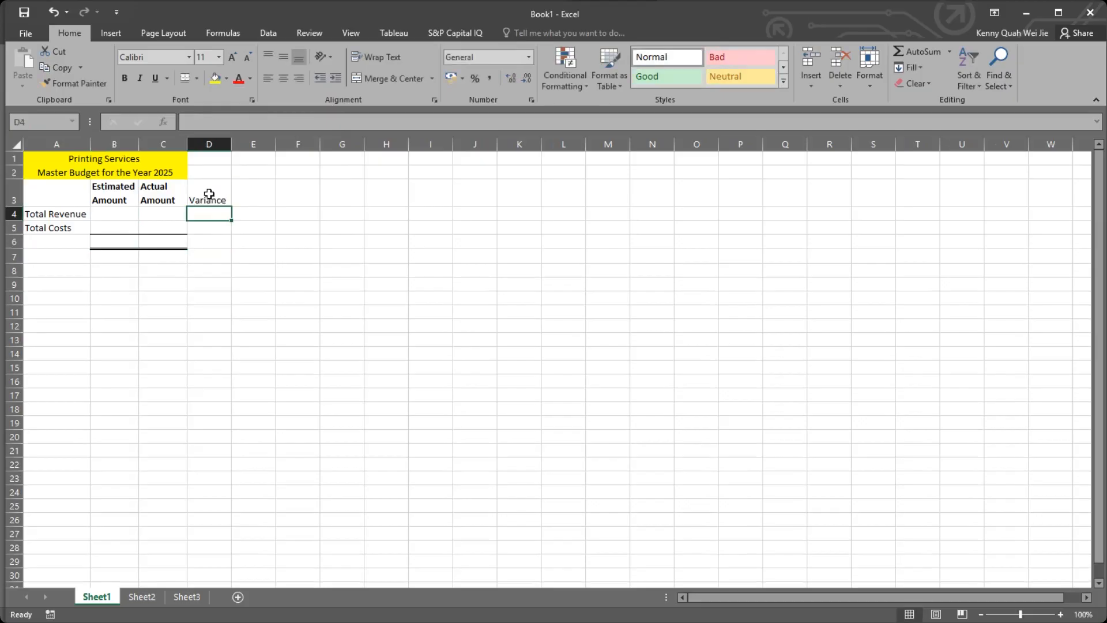
{"action": "left_click", "coordinate": [209, 194]}
{"action": "left_click", "coordinate": [127, 77]}
{"action": "left_click", "coordinate": [255, 201]}
{"action": "left_click", "coordinate": [210, 193]}
Extend the border formatting of cell C6 into D6 with the fill handle, and undo the fill.
{"action": "left_click", "coordinate": [173, 244]}
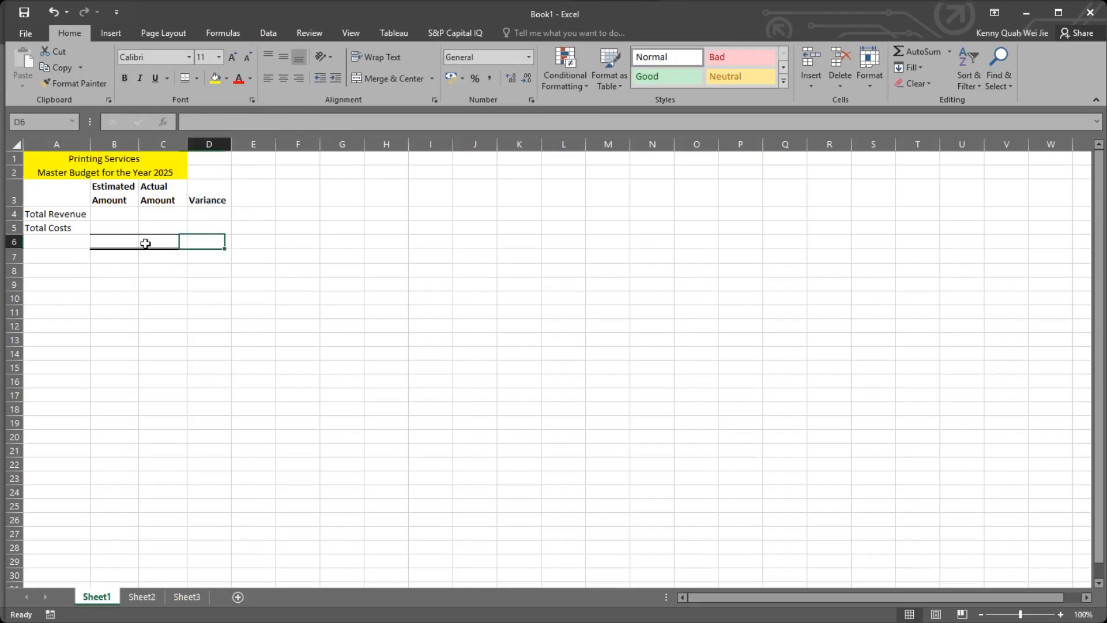
{"action": "left_click", "coordinate": [124, 257]}
{"action": "left_click", "coordinate": [168, 241]}
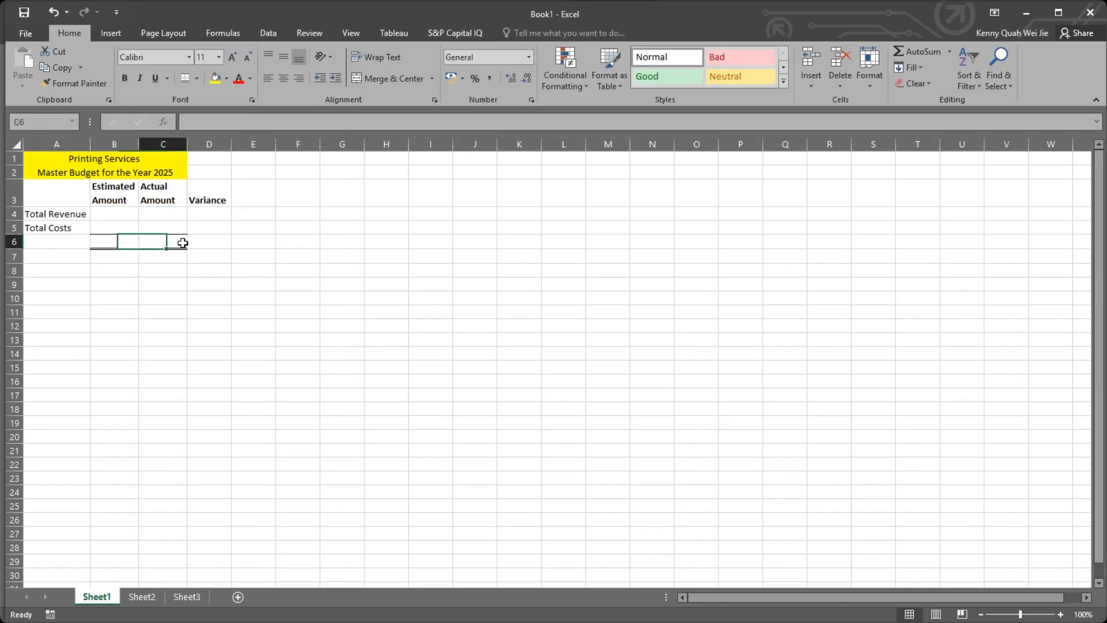
{"action": "left_click_drag", "start_coordinate": [186, 249], "coordinate": [230, 248]}
{"action": "left_click", "coordinate": [291, 244]}
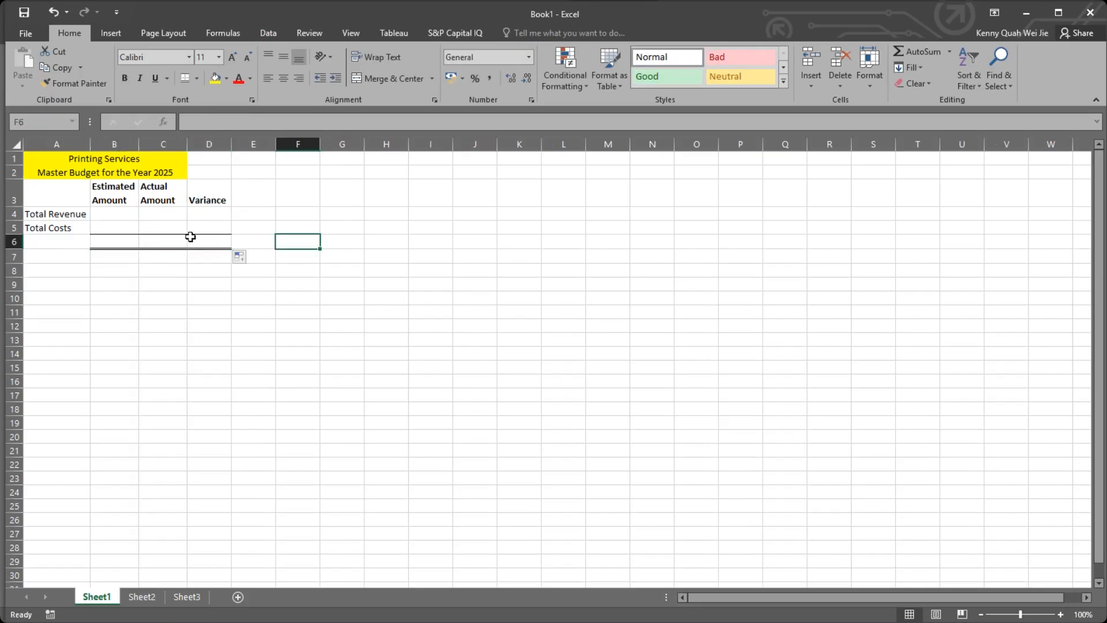
{"action": "left_click", "coordinate": [191, 241]}
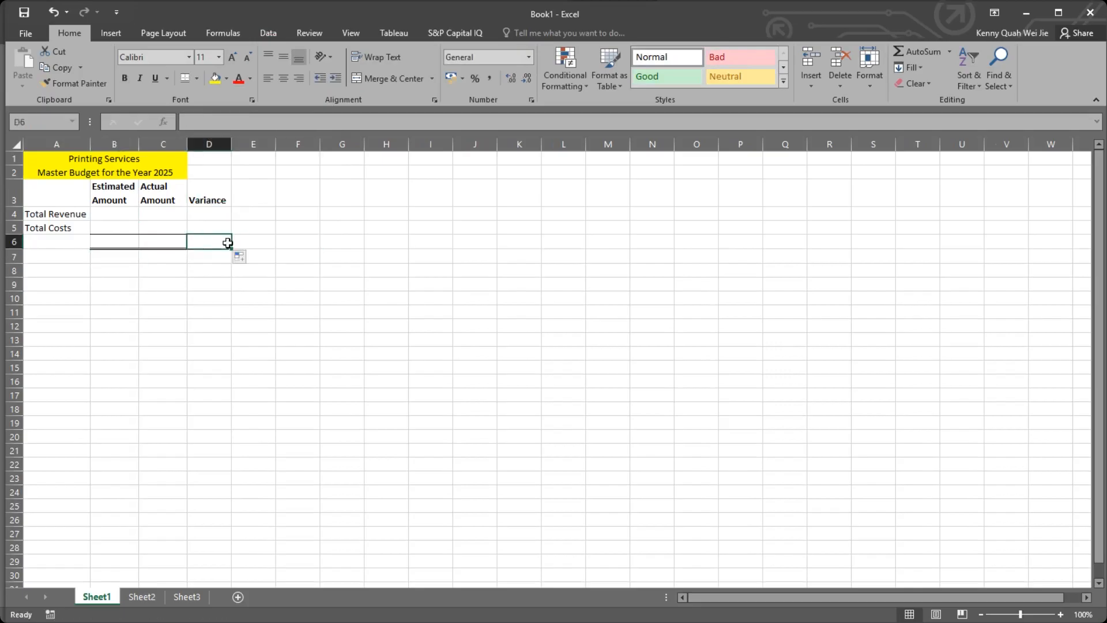
{"action": "left_click", "coordinate": [167, 246]}
{"action": "key", "text": "ctrl+z"}
Repeat the fill of cell C6's borders across to D6 and undo it again.
{"action": "left_click", "coordinate": [190, 247]}
{"action": "left_click", "coordinate": [178, 245]}
{"action": "left_click_drag", "start_coordinate": [187, 249], "coordinate": [230, 246]}
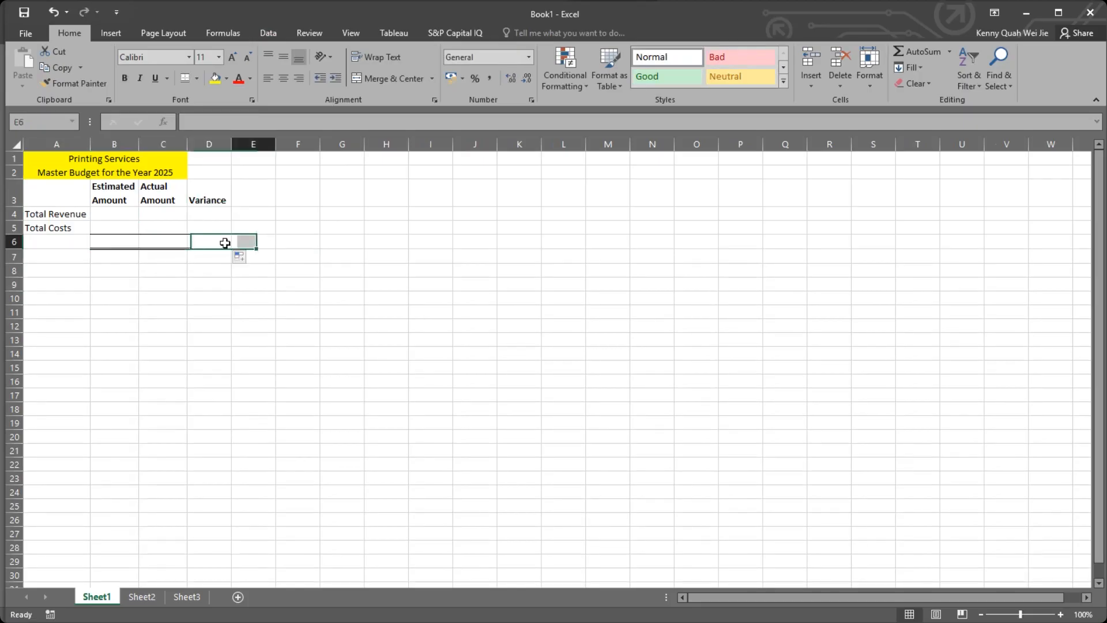
{"action": "left_click", "coordinate": [198, 240]}
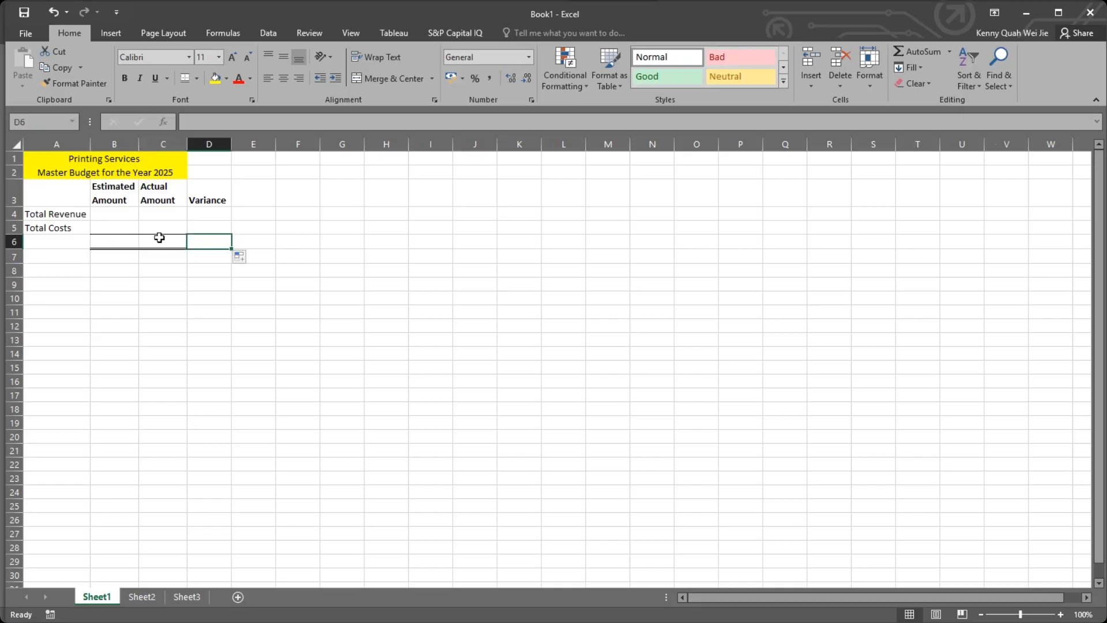
{"action": "key", "text": "ctrl+z"}
Copy cell C6 and paste it into D6 to carry over its borders, ending copy mode.
{"action": "key", "text": "ctrl+c"}
{"action": "left_click", "coordinate": [209, 242]}
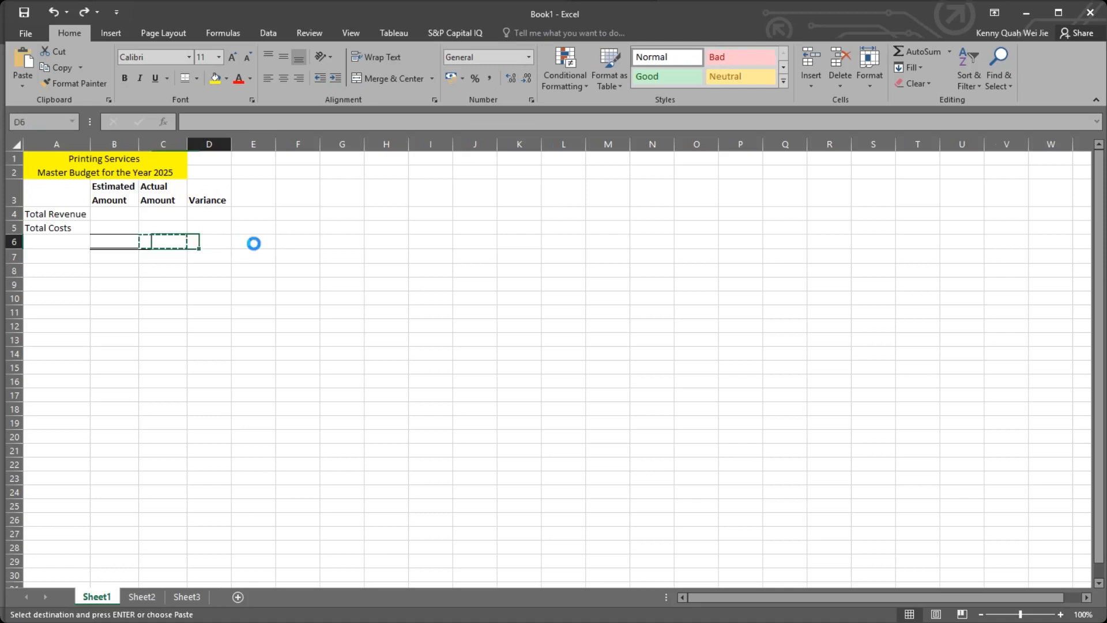
{"action": "key", "text": "ctrl+v"}
{"action": "left_click", "coordinate": [254, 243]}
{"action": "left_click", "coordinate": [213, 266]}
{"action": "left_click", "coordinate": [212, 257]}
{"action": "left_click", "coordinate": [217, 241]}
{"action": "key", "text": "Escape"}
Demonstrate cancelling copy mode by copying cell C6 twice and dismissing the copy marquee each time without pasting.
{"action": "left_click", "coordinate": [159, 241]}
{"action": "key", "text": "ctrl+c"}
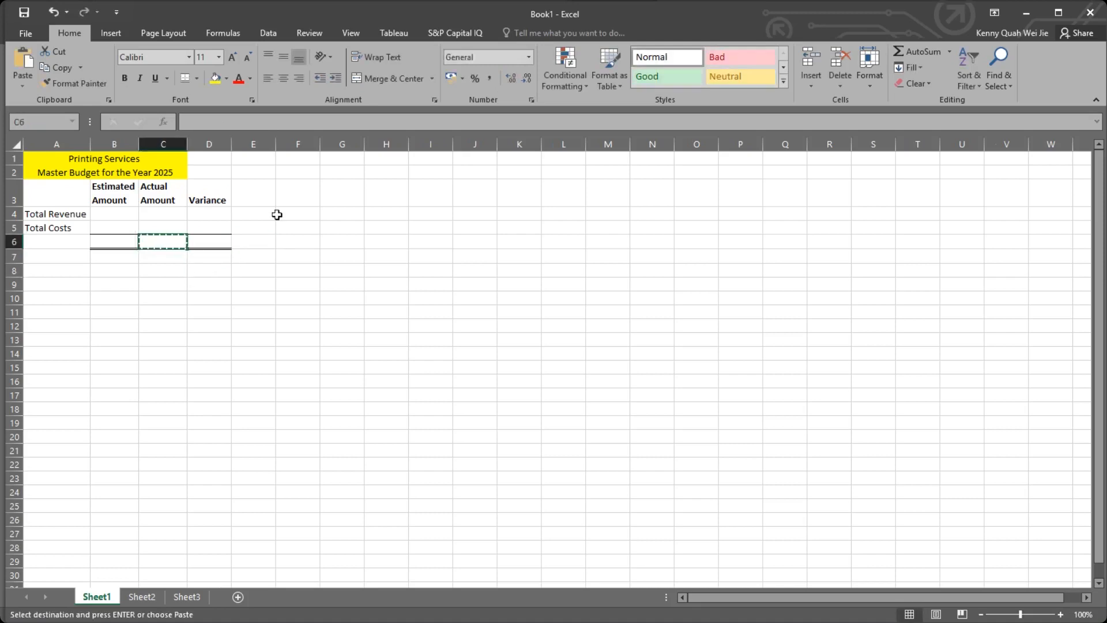
{"action": "left_click", "coordinate": [304, 243]}
{"action": "key", "text": "Escape"}
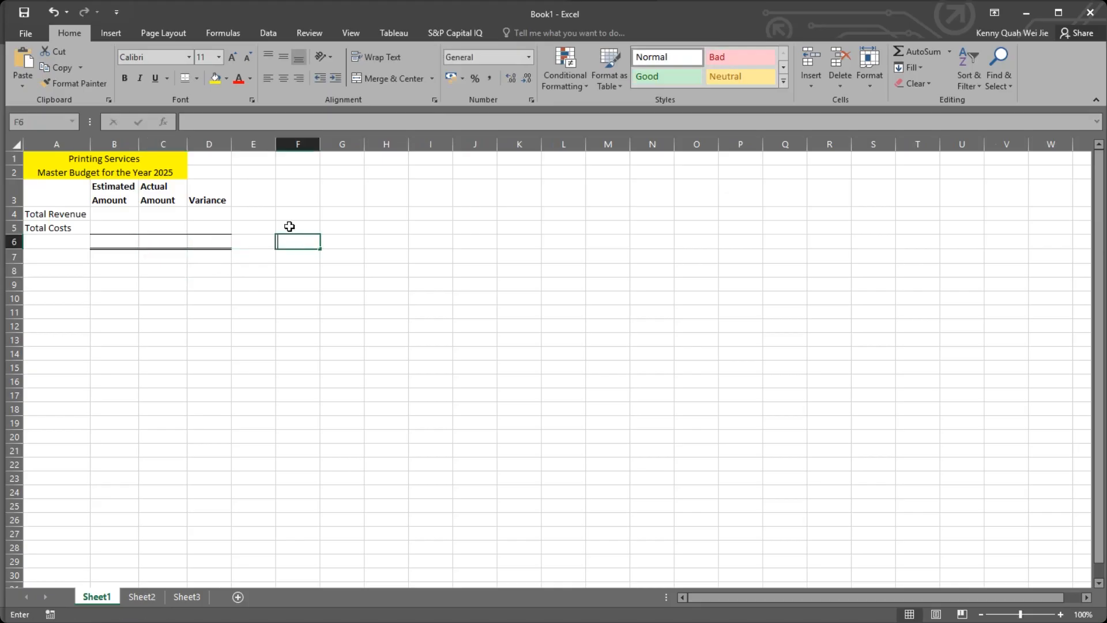
{"action": "left_click", "coordinate": [343, 257]}
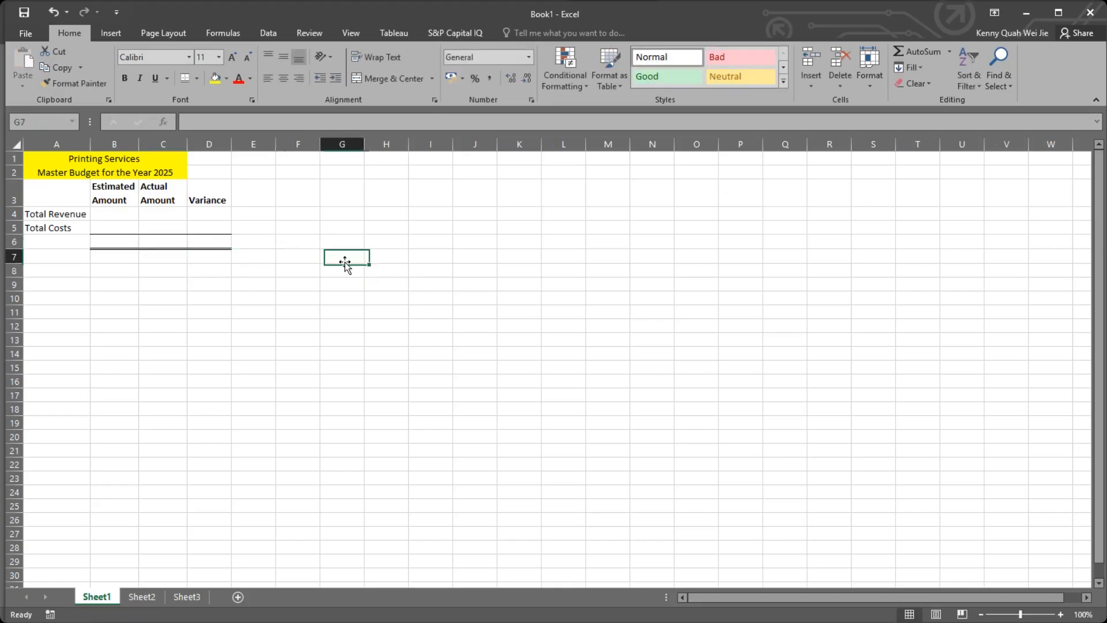
{"action": "left_click", "coordinate": [388, 259]}
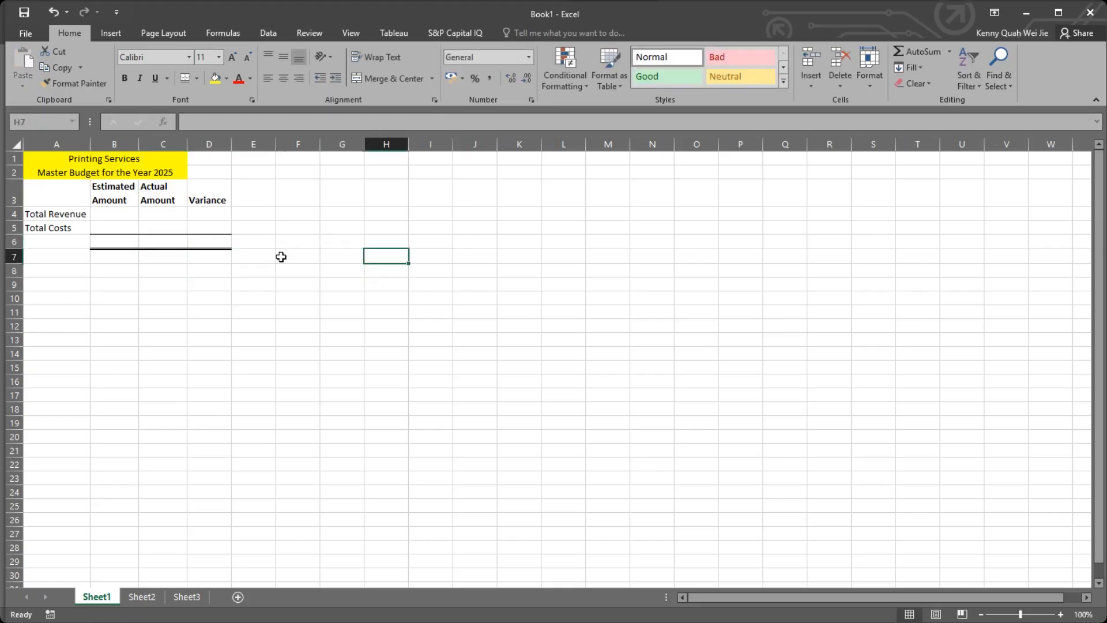
{"action": "left_click", "coordinate": [169, 239]}
{"action": "key", "text": "ctrl+c"}
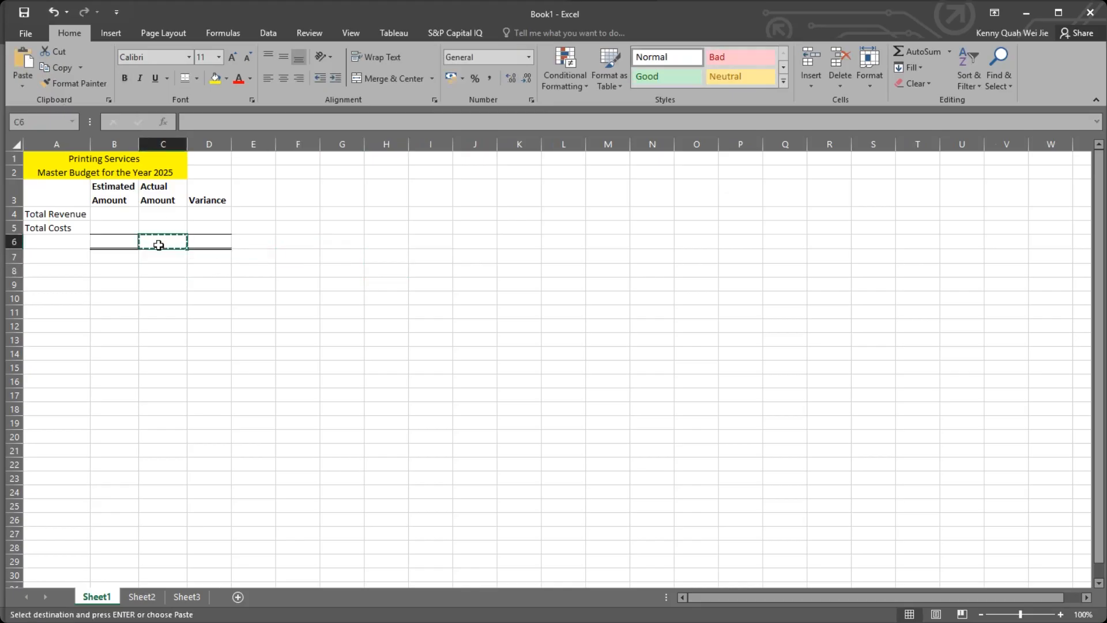
{"action": "left_click", "coordinate": [237, 269]}
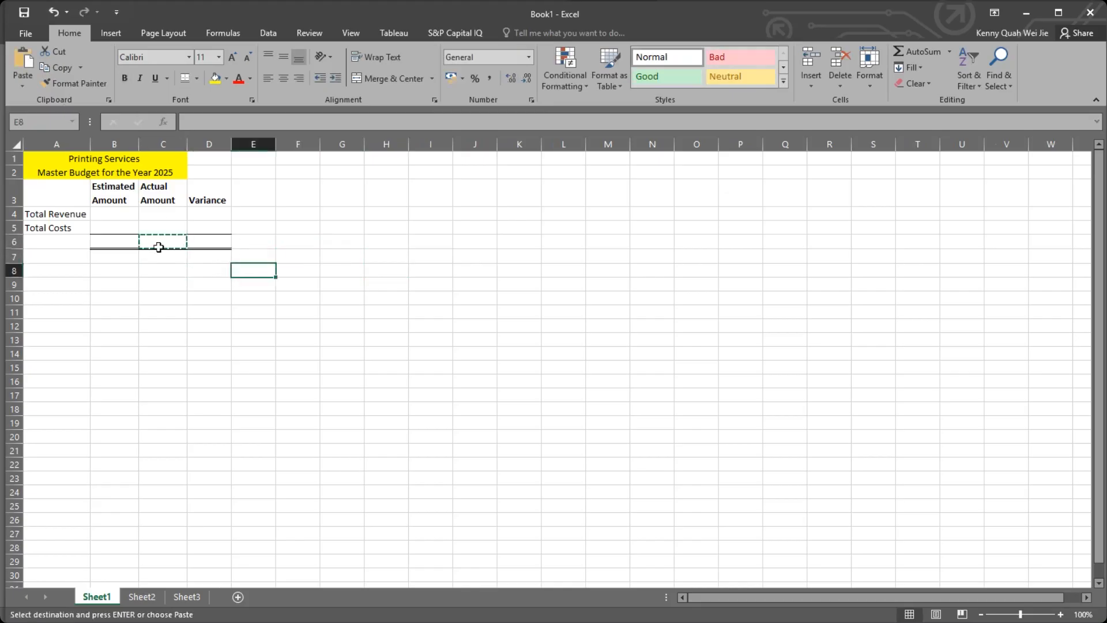
{"action": "left_click", "coordinate": [258, 211]}
{"action": "key", "text": "BackSpace"}
{"action": "left_click", "coordinate": [287, 238]}
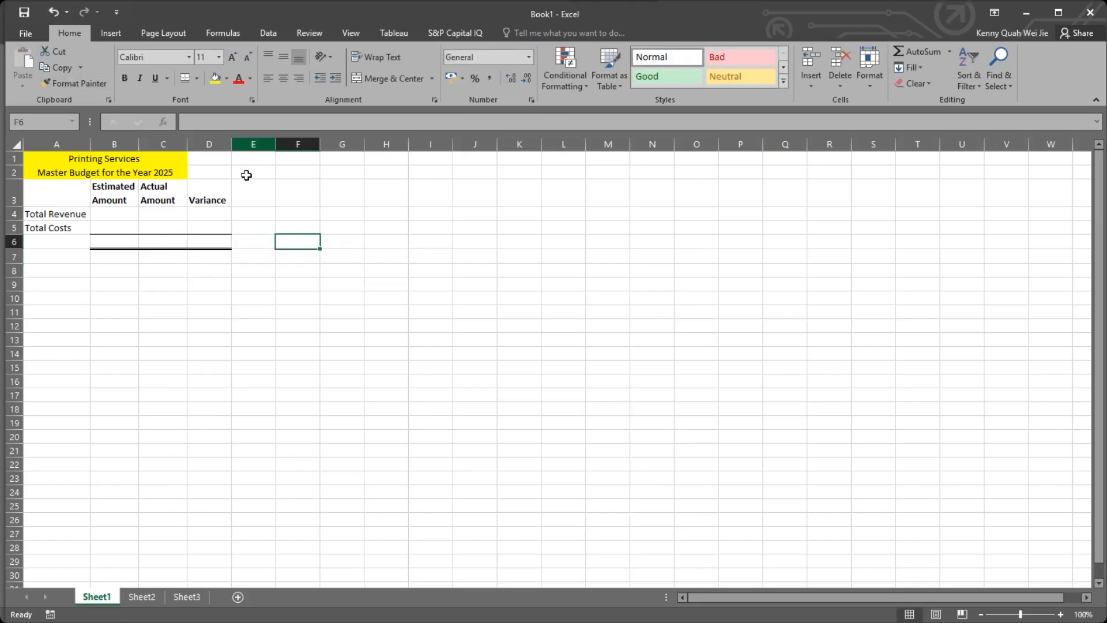
{"action": "left_click", "coordinate": [202, 225]}
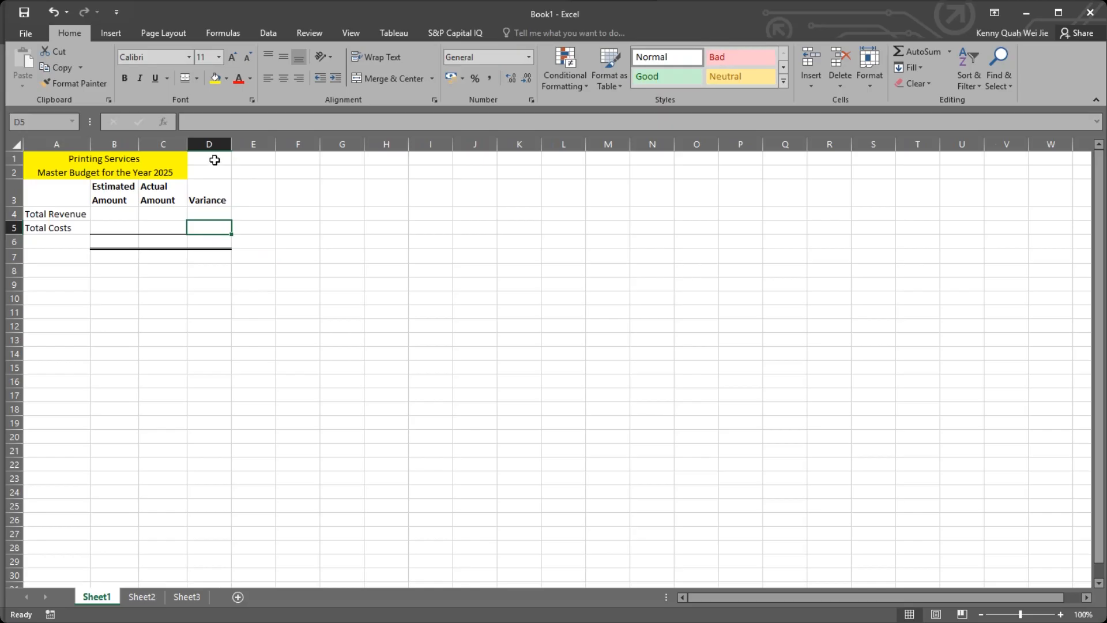
{"action": "left_click", "coordinate": [1023, 159]}
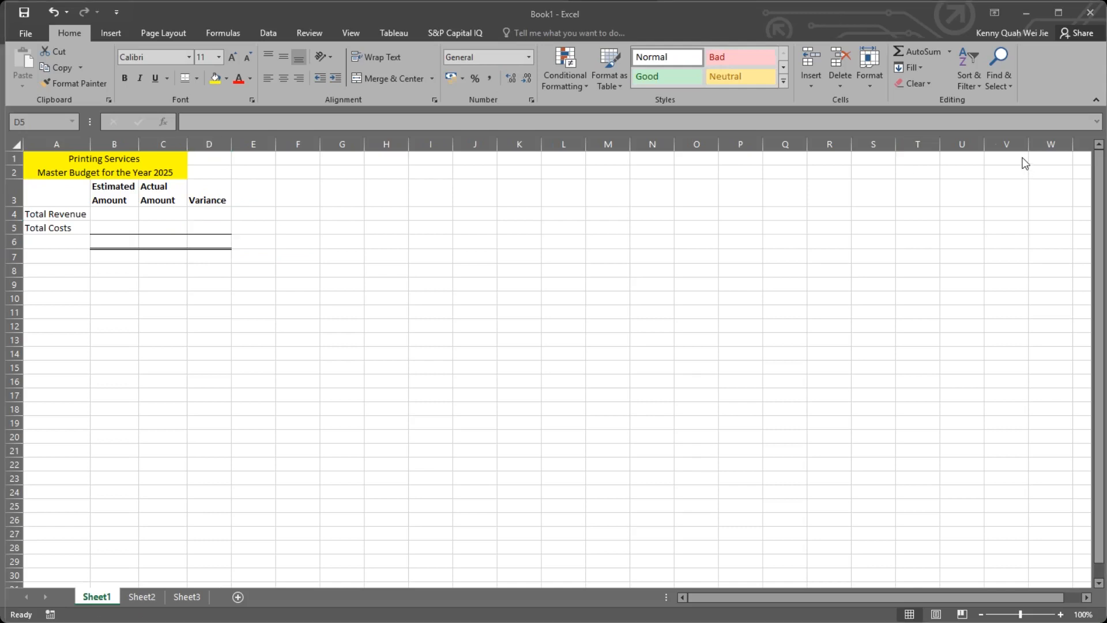
{"action": "left_click", "coordinate": [122, 218]}
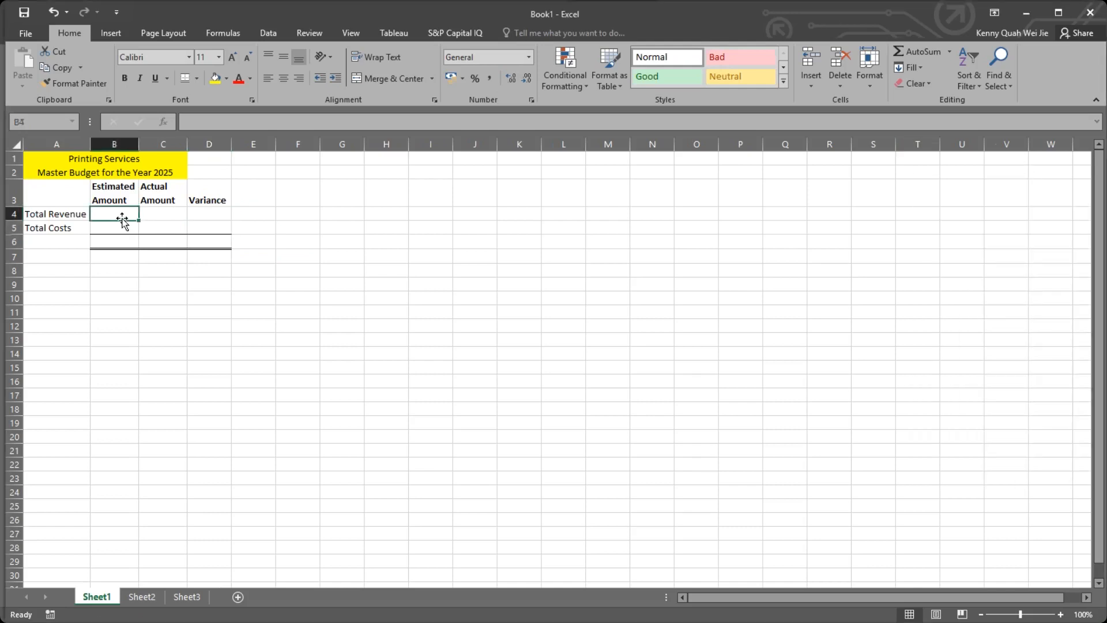
{"action": "left_click_drag", "start_coordinate": [68, 216], "coordinate": [70, 228]}
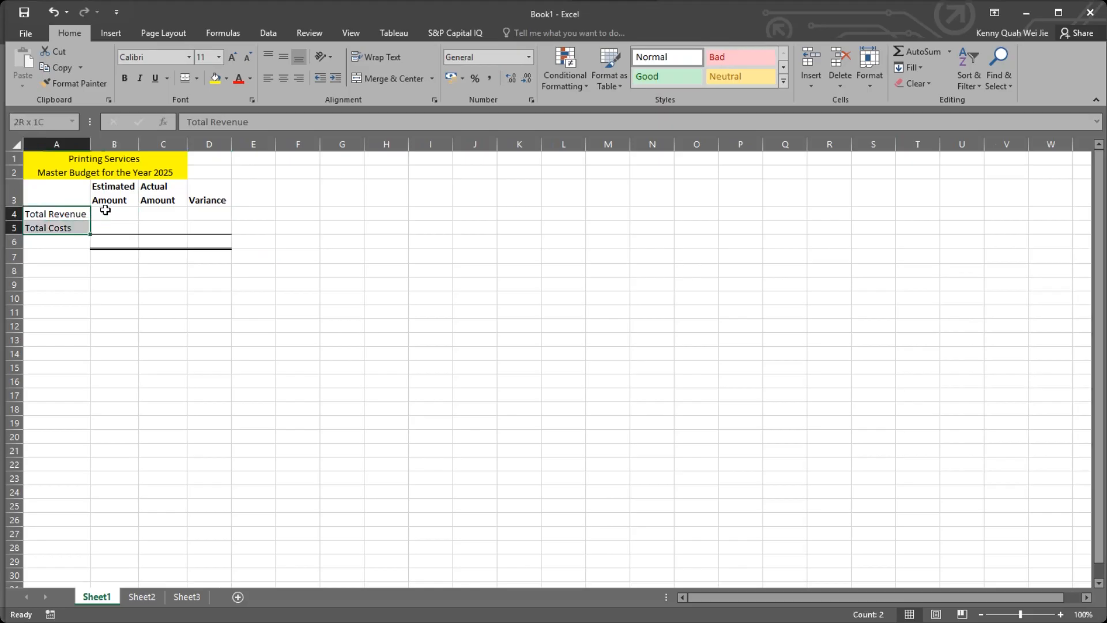
{"action": "left_click", "coordinate": [120, 212]}
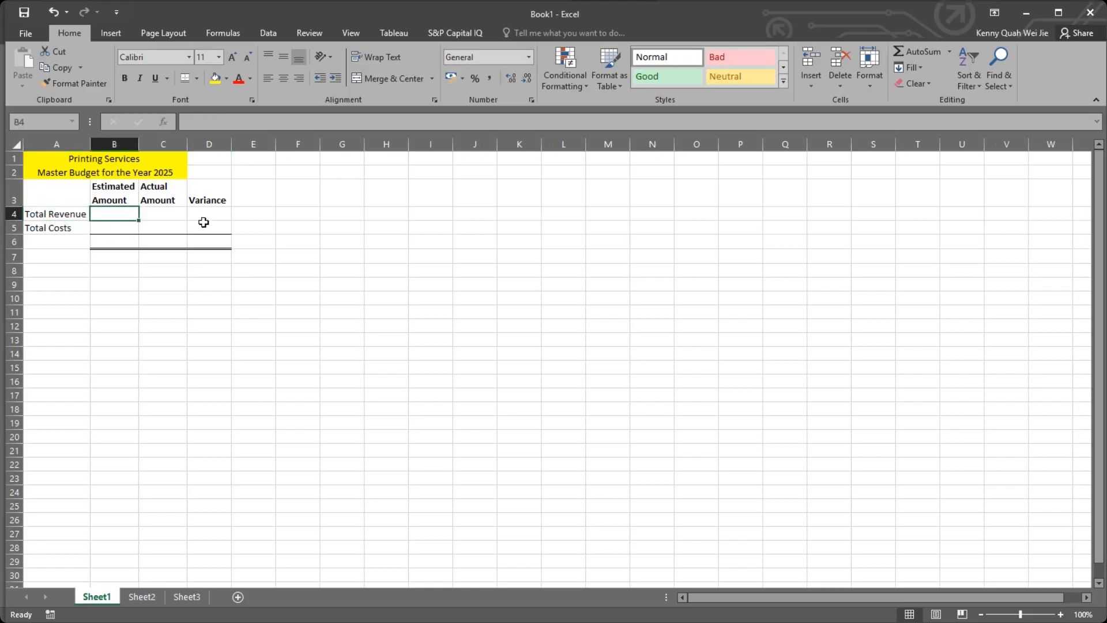
{"action": "left_click", "coordinate": [116, 173]}
Enter 7000 as both the estimated and the actual amount for Total Revenue in B4 and C4.
{"action": "left_click", "coordinate": [125, 213]}
{"action": "type", "text": "700"}
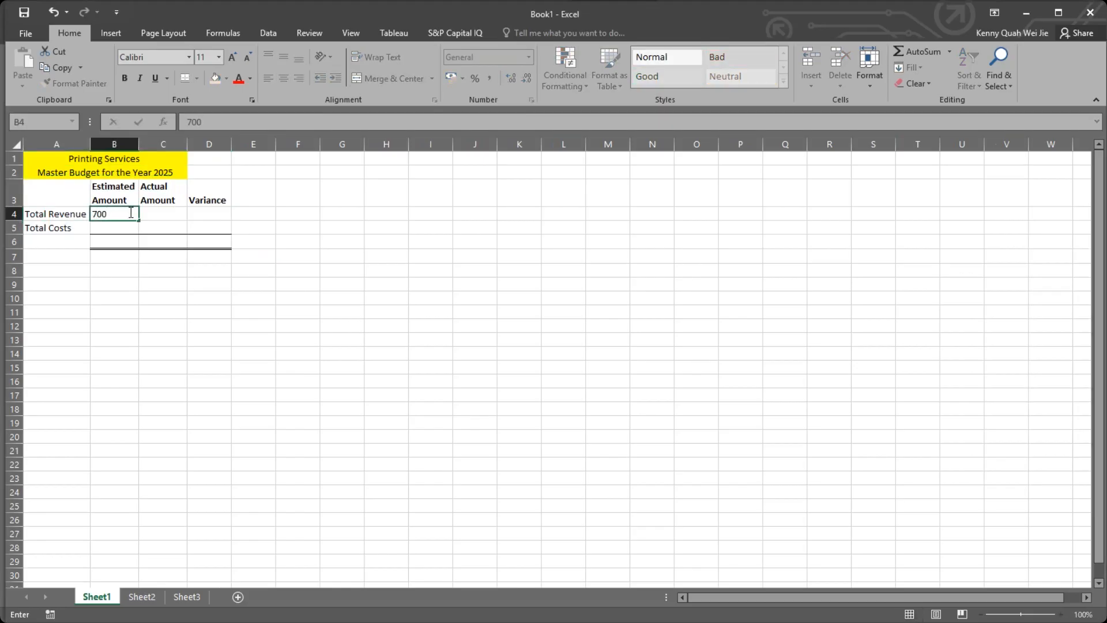
{"action": "key", "text": "Tab"}
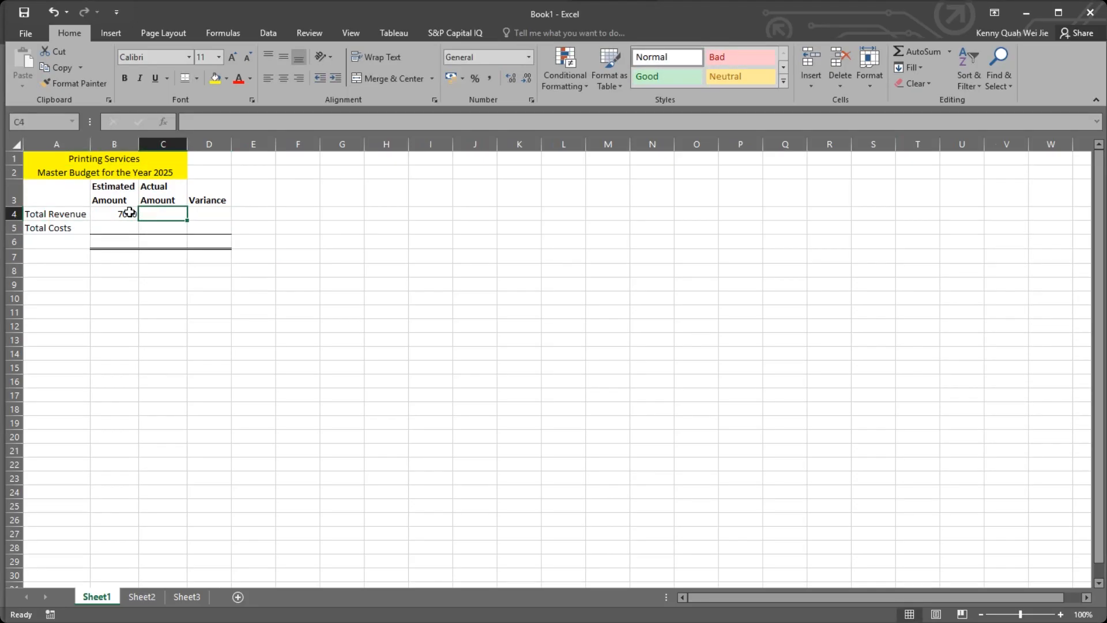
{"action": "type", "text": "7"}
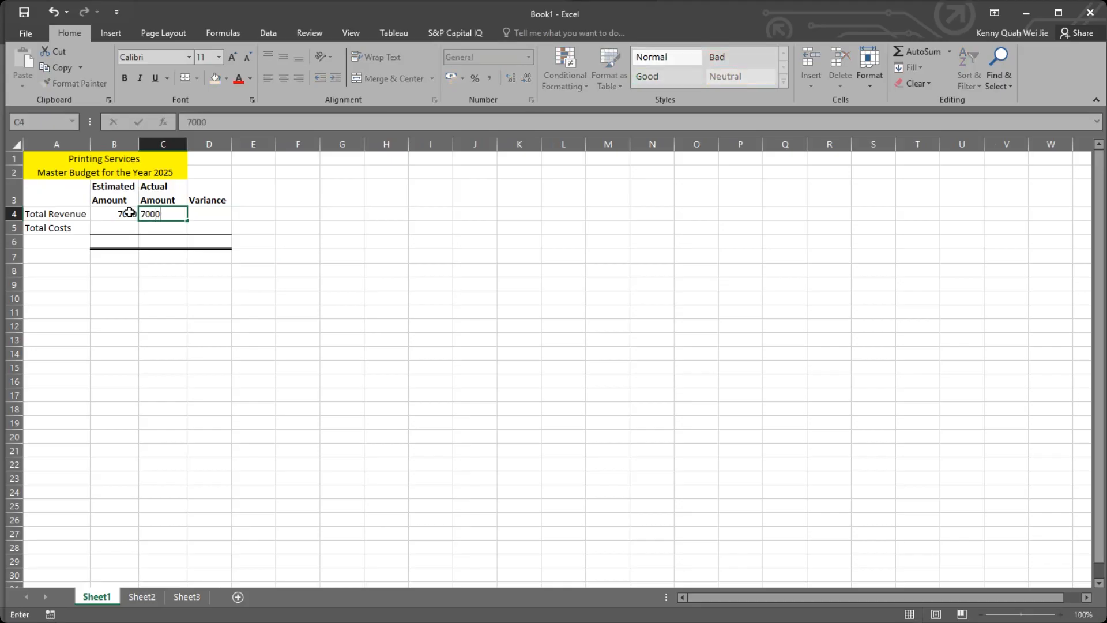
{"action": "type", "text": "000"}
{"action": "key", "text": "Return"}
{"action": "key", "text": "Left"}
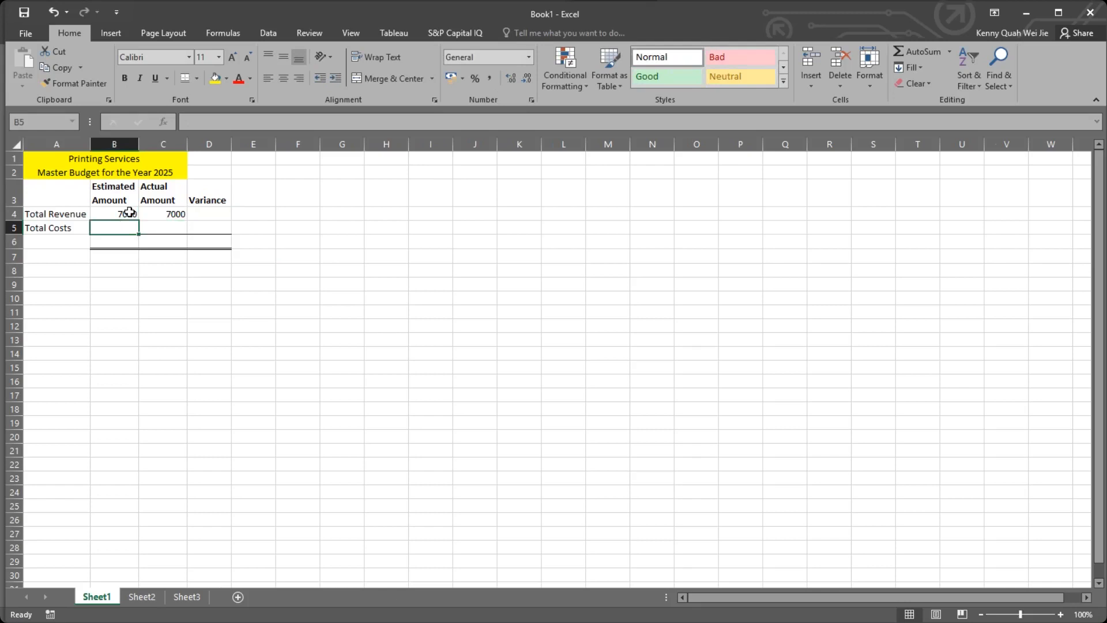
Enter Total Costs of 5000 as the estimated amount in B5 and 6000 as the actual amount in C5.
{"action": "type", "text": "5250"}
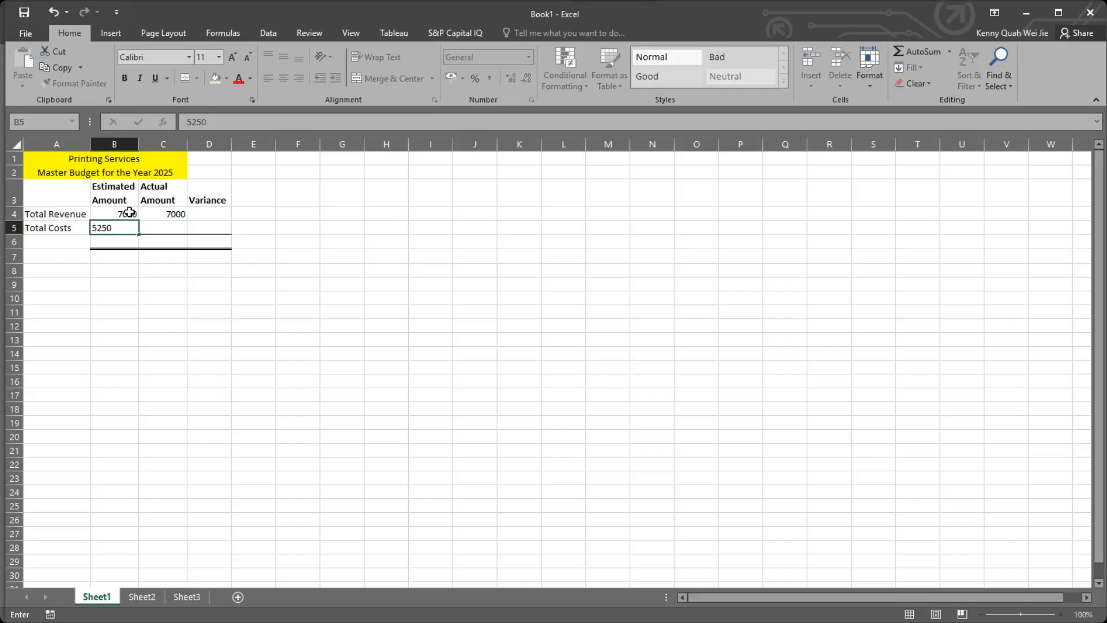
{"action": "key", "text": "BackSpace"}
{"action": "key", "text": "BackSpace"}
{"action": "key", "text": "BackSpace"}
{"action": "type", "text": "000"}
{"action": "key", "text": "Tab"}
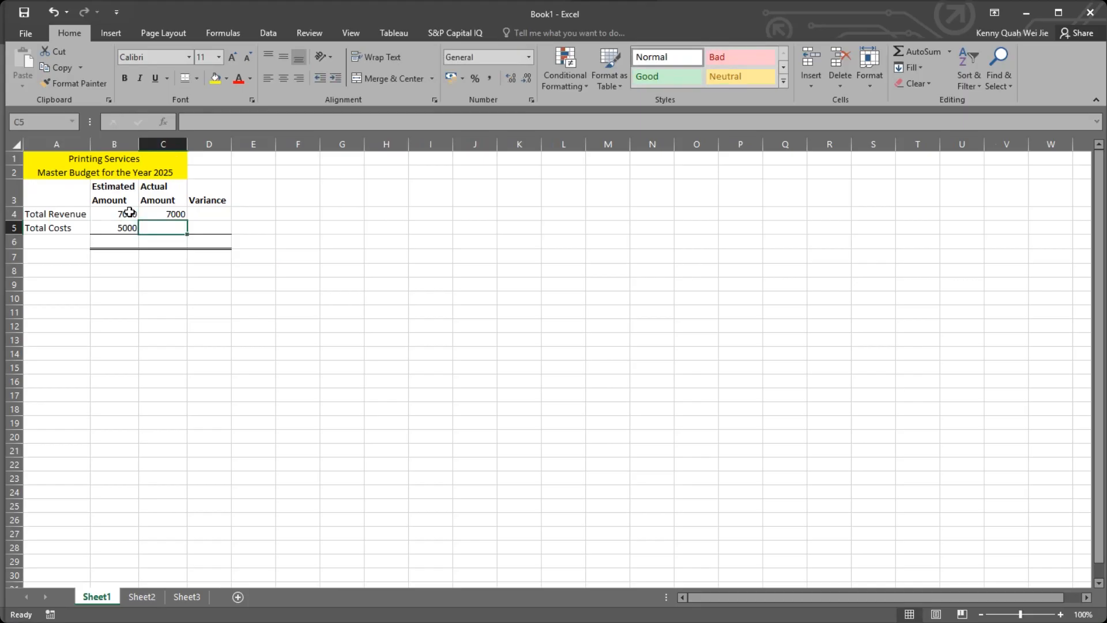
{"action": "type", "text": "60"}
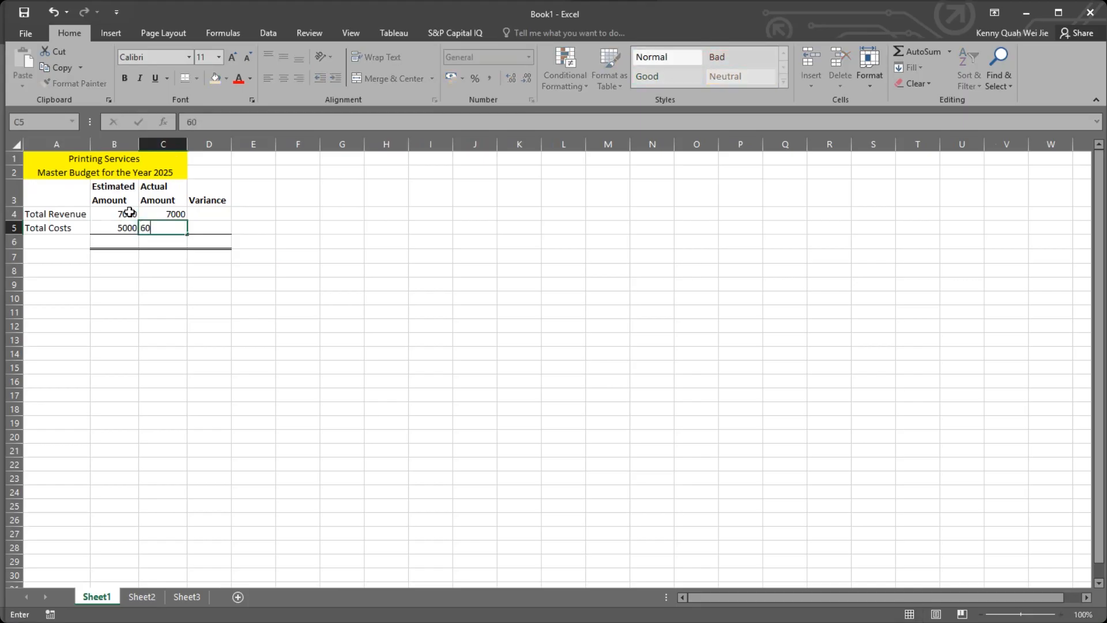
{"action": "type", "text": "00"}
{"action": "key", "text": "Return"}
{"action": "left_click", "coordinate": [206, 342]}
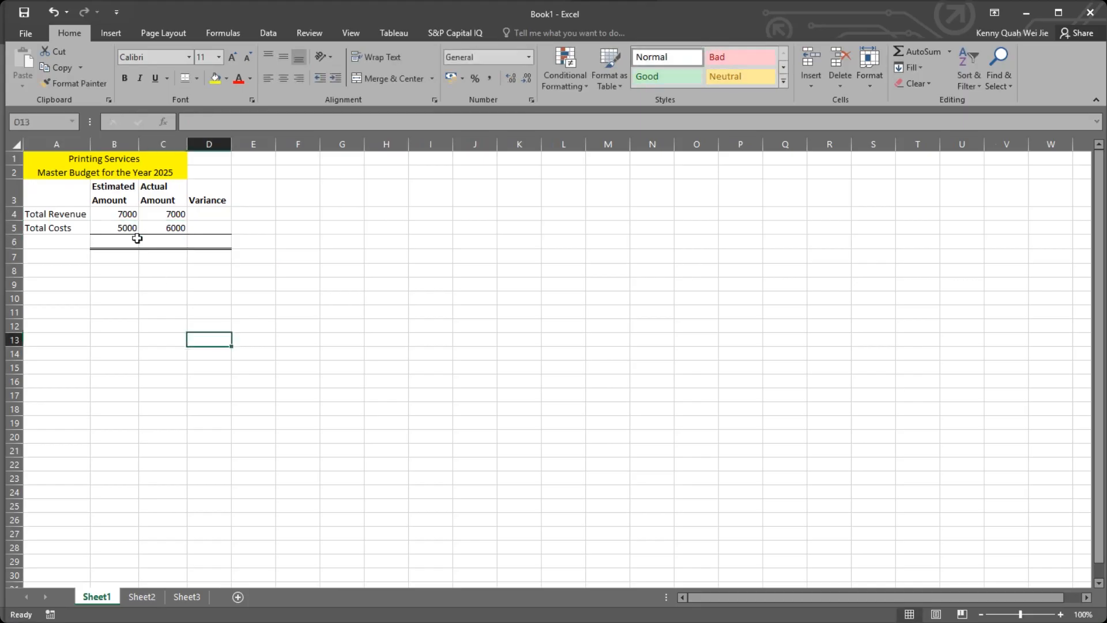
Apply the Comma number style to the revenue and cost amounts in B4:C5.
{"action": "left_click_drag", "start_coordinate": [111, 212], "coordinate": [173, 226]}
{"action": "left_click", "coordinate": [180, 224]}
{"action": "left_click", "coordinate": [335, 286]}
{"action": "left_click_drag", "start_coordinate": [111, 212], "coordinate": [173, 226]}
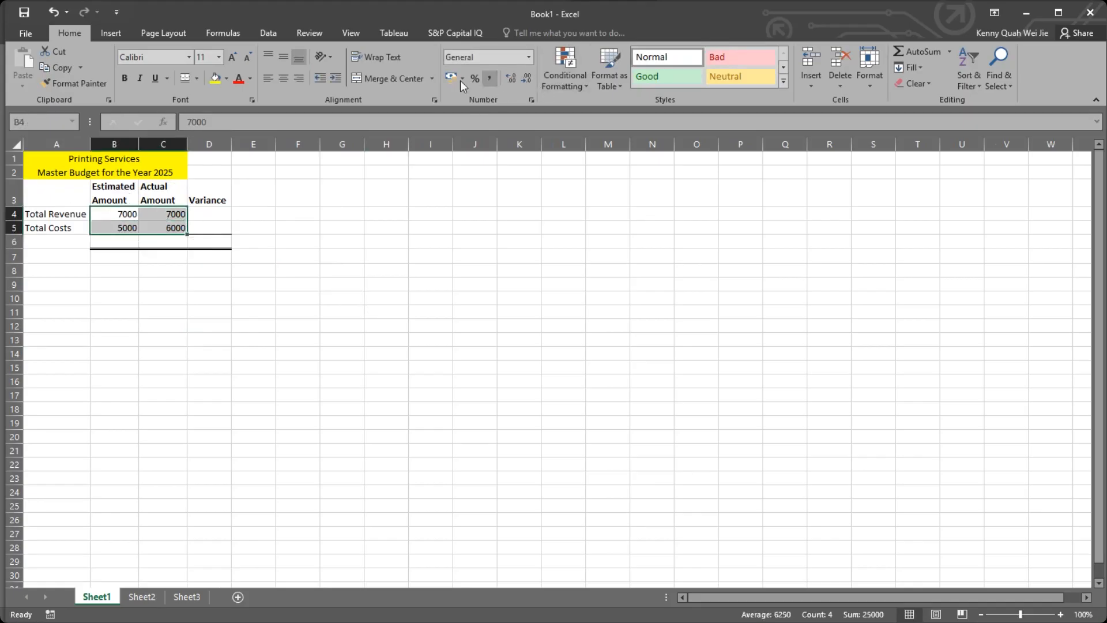
{"action": "left_click", "coordinate": [490, 78]}
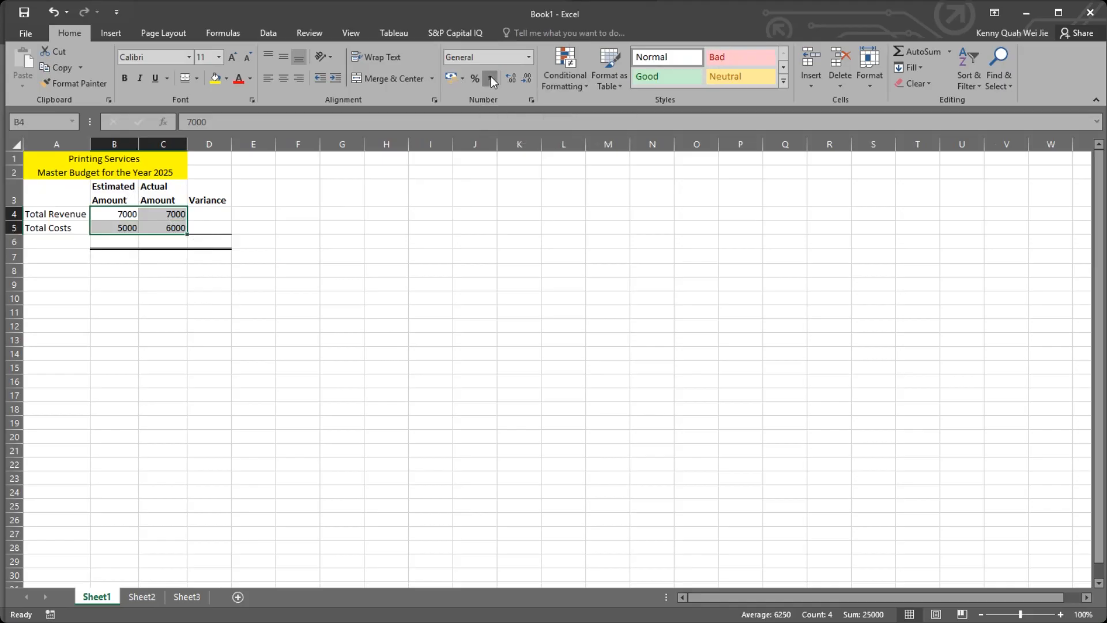
{"action": "left_click", "coordinate": [336, 213]}
{"action": "left_click", "coordinate": [120, 214]}
{"action": "left_click", "coordinate": [160, 214]}
{"action": "left_click", "coordinate": [125, 230]}
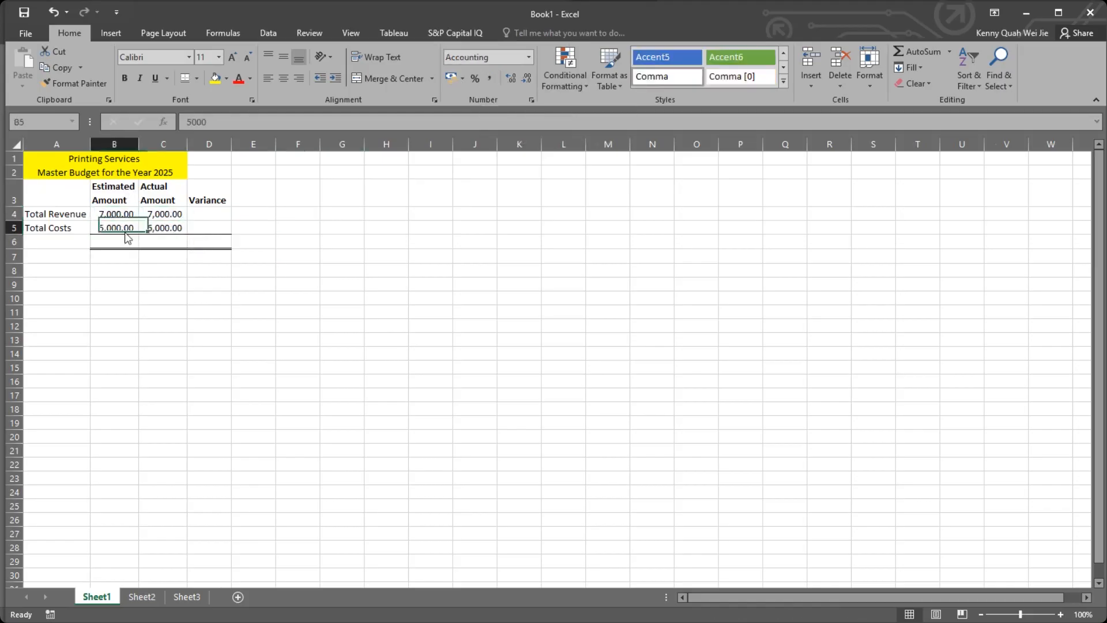
{"action": "left_click", "coordinate": [174, 229]}
{"action": "left_click", "coordinate": [132, 214]}
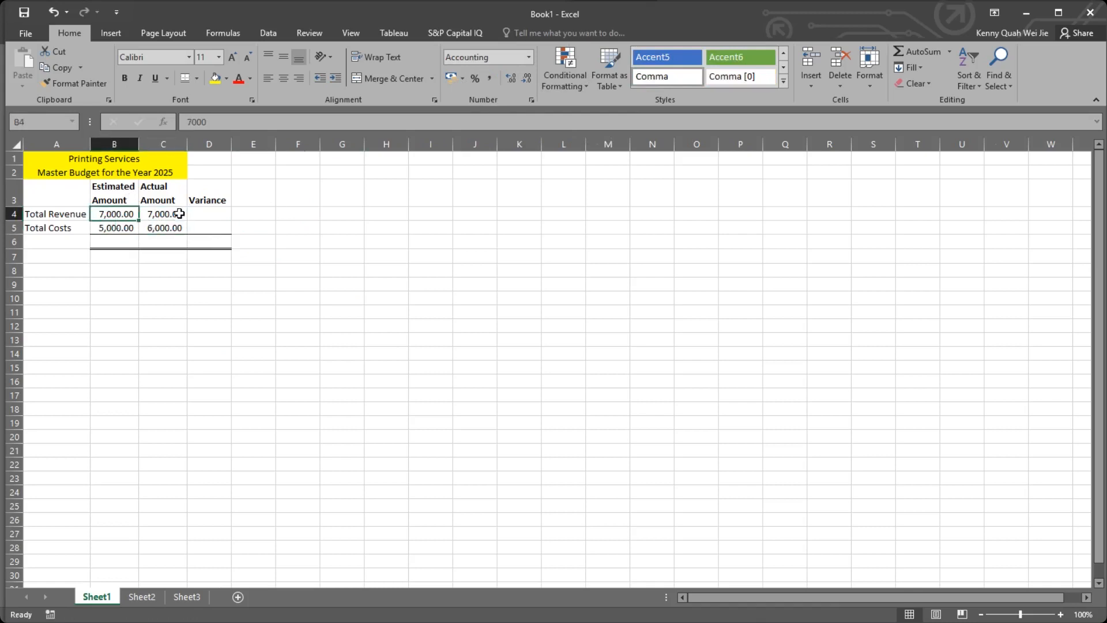
Format the actual revenue in C4 with the Accounting number format and autofit column C.
{"action": "left_click", "coordinate": [180, 215]}
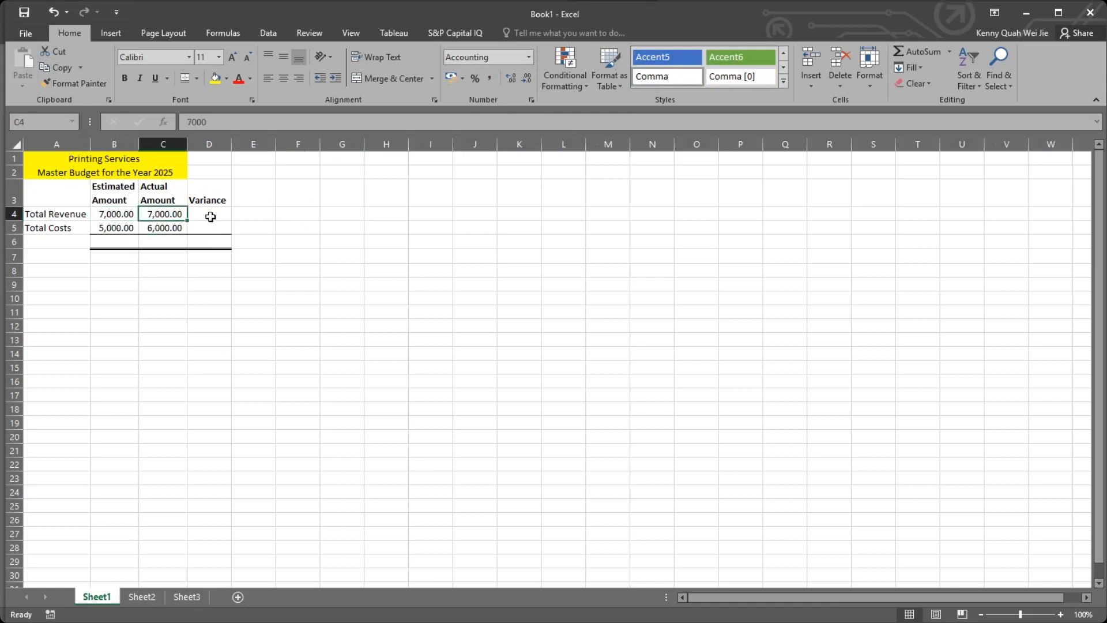
{"action": "left_click", "coordinate": [527, 57]}
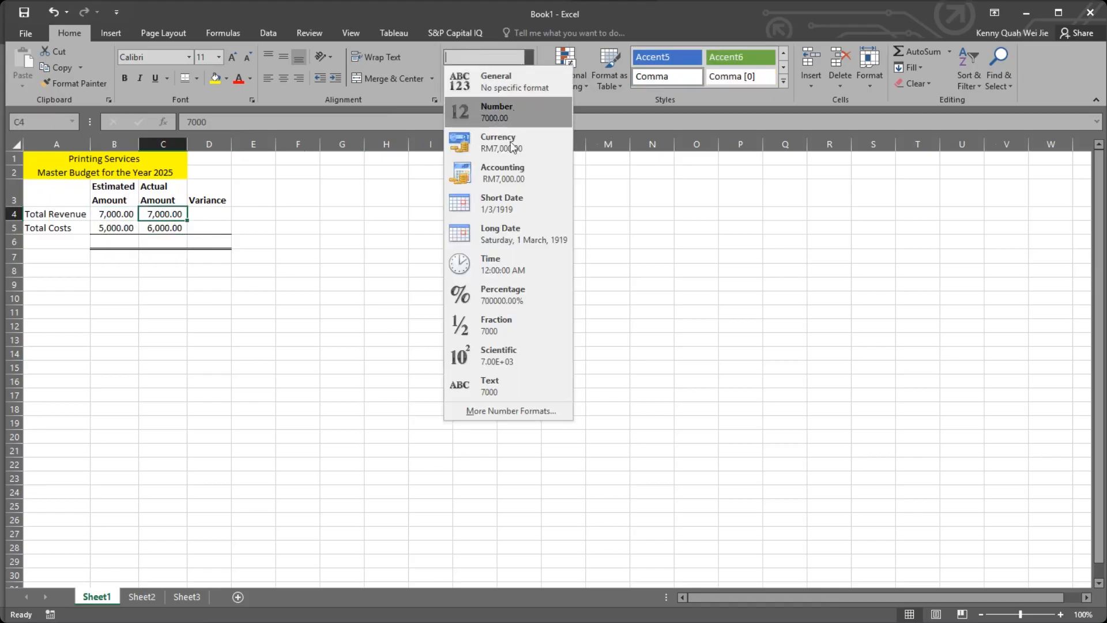
{"action": "left_click", "coordinate": [519, 173]}
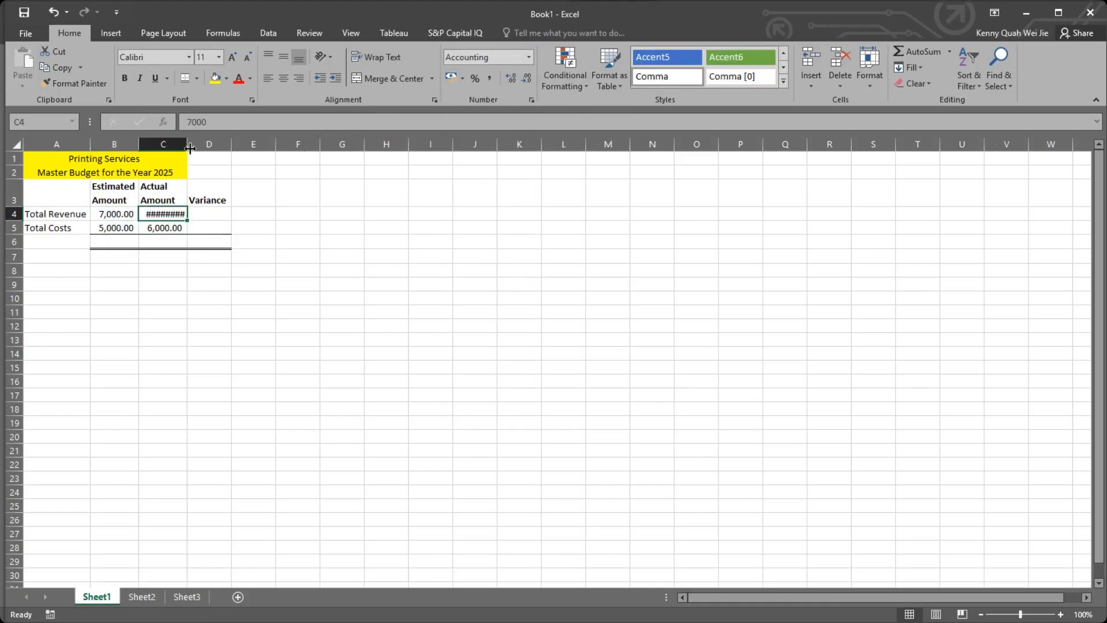
{"action": "double_click", "coordinate": [188, 143]}
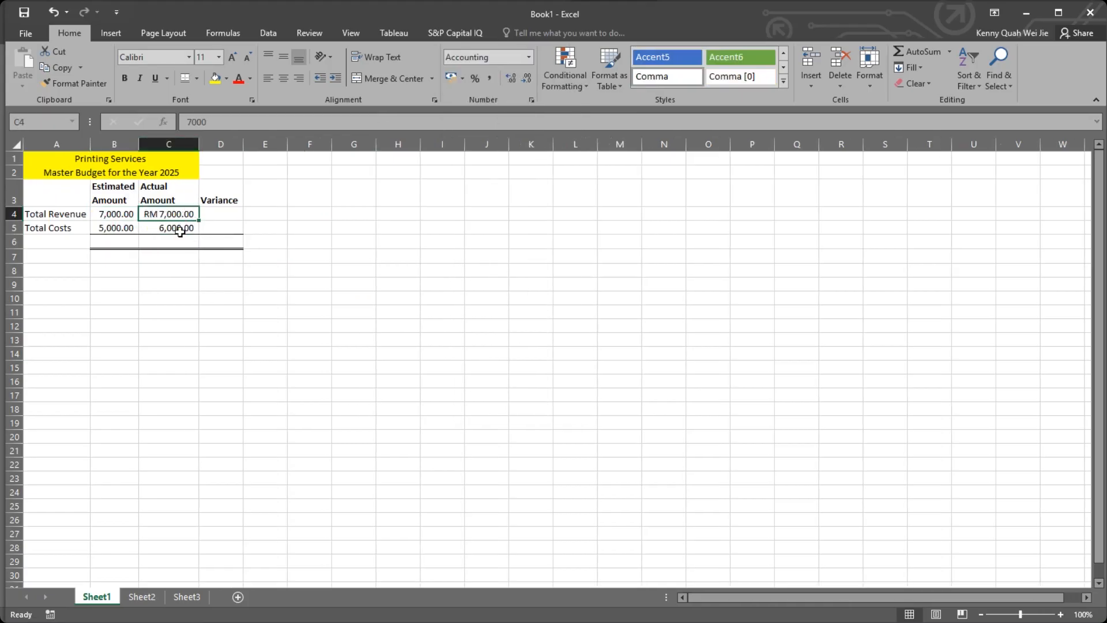
Apply the Accounting number format to all the amounts in B4:C5 and autofit column B.
{"action": "left_click", "coordinate": [116, 214]}
{"action": "left_click_drag", "start_coordinate": [175, 218], "coordinate": [176, 229]}
{"action": "left_click", "coordinate": [528, 57]}
{"action": "left_click", "coordinate": [501, 174]}
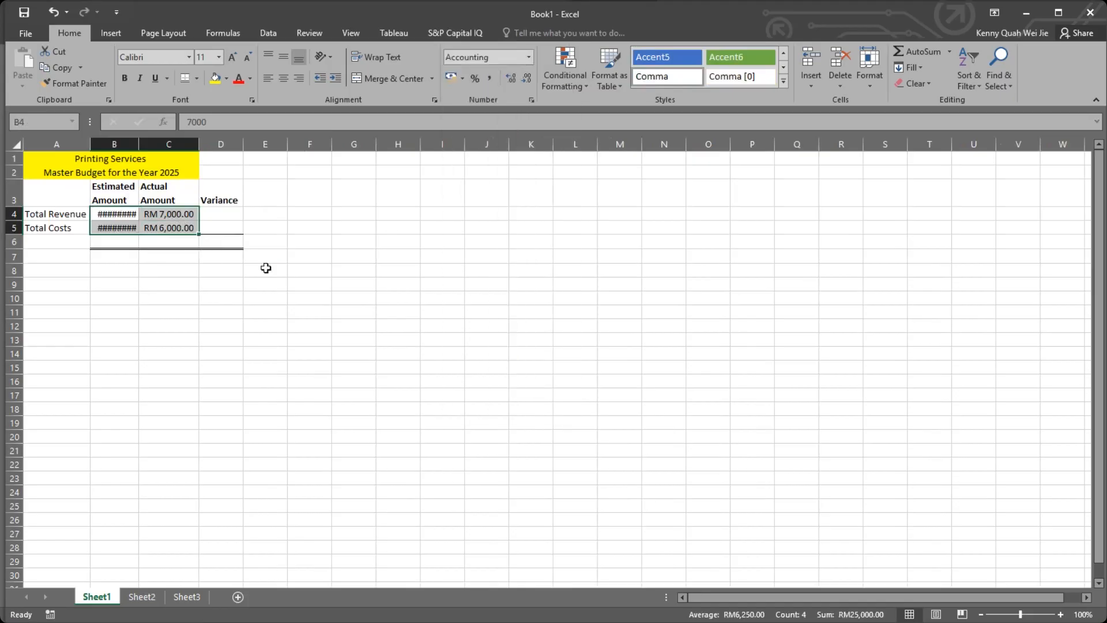
{"action": "left_click", "coordinate": [264, 269]}
{"action": "double_click", "coordinate": [138, 142]}
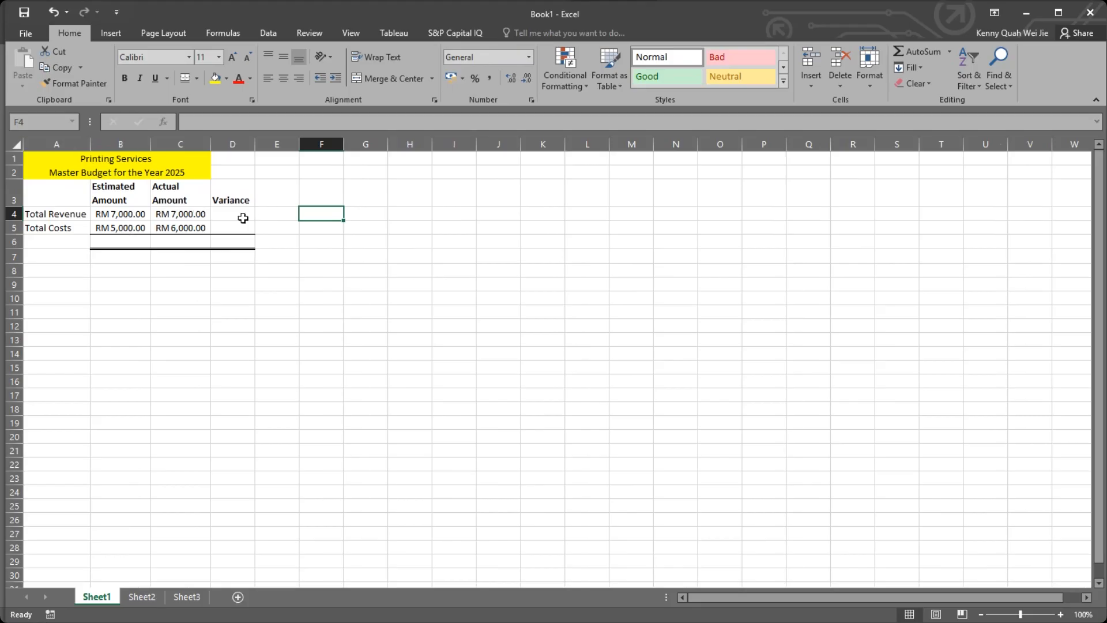
Insert an empty row above the Total Revenue row.
{"action": "left_click", "coordinate": [243, 218]}
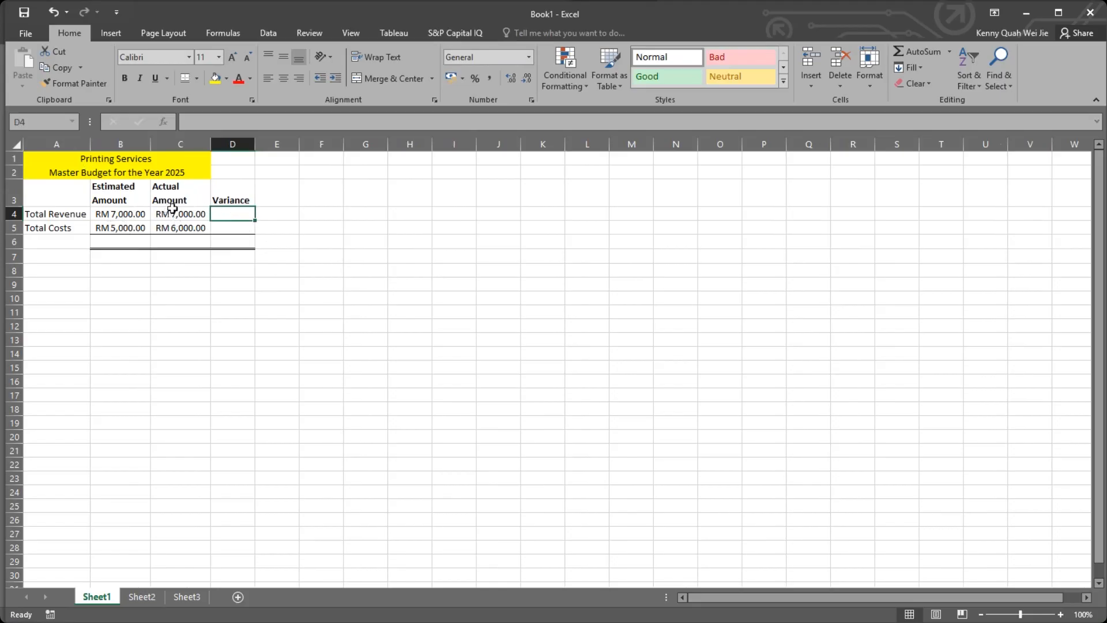
{"action": "left_click", "coordinate": [14, 213]}
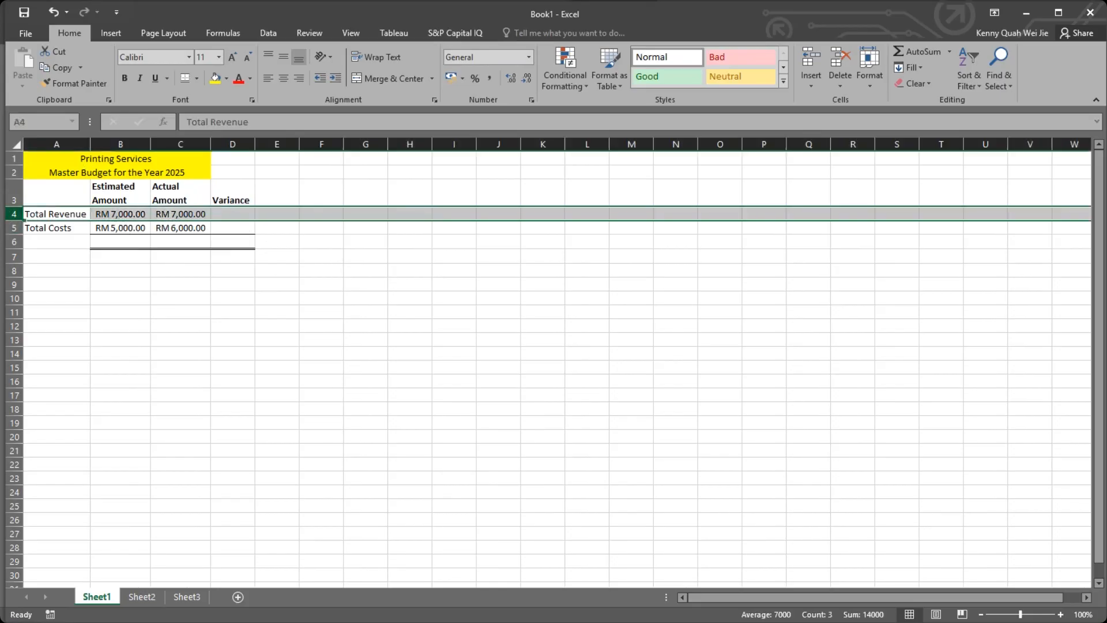
{"action": "right_click", "coordinate": [11, 214]}
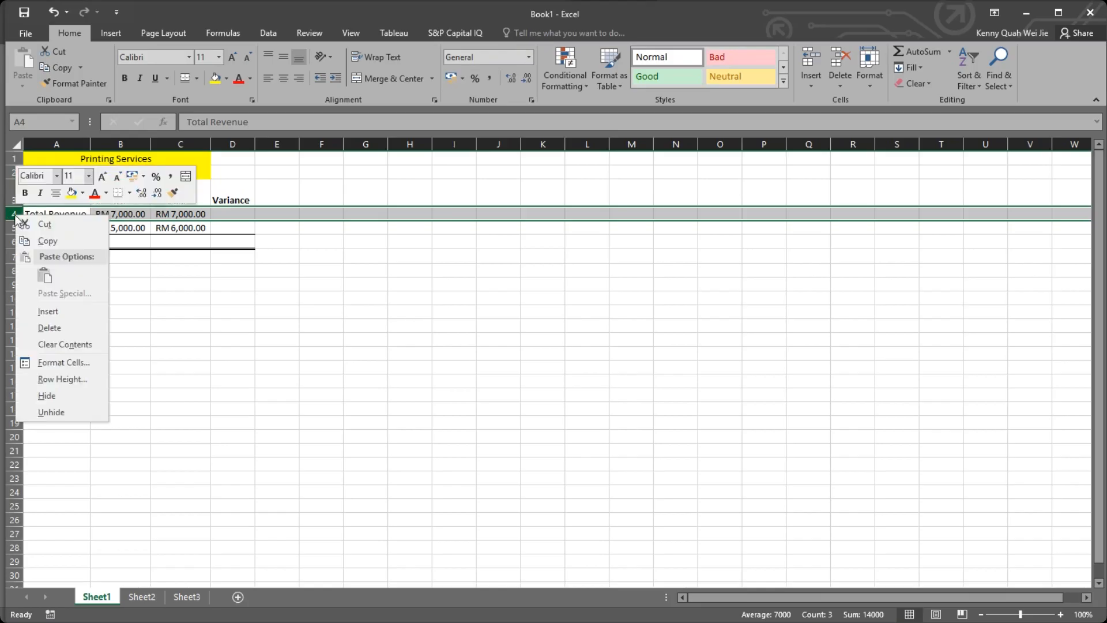
{"action": "left_click", "coordinate": [60, 310]}
{"action": "left_click", "coordinate": [147, 255]}
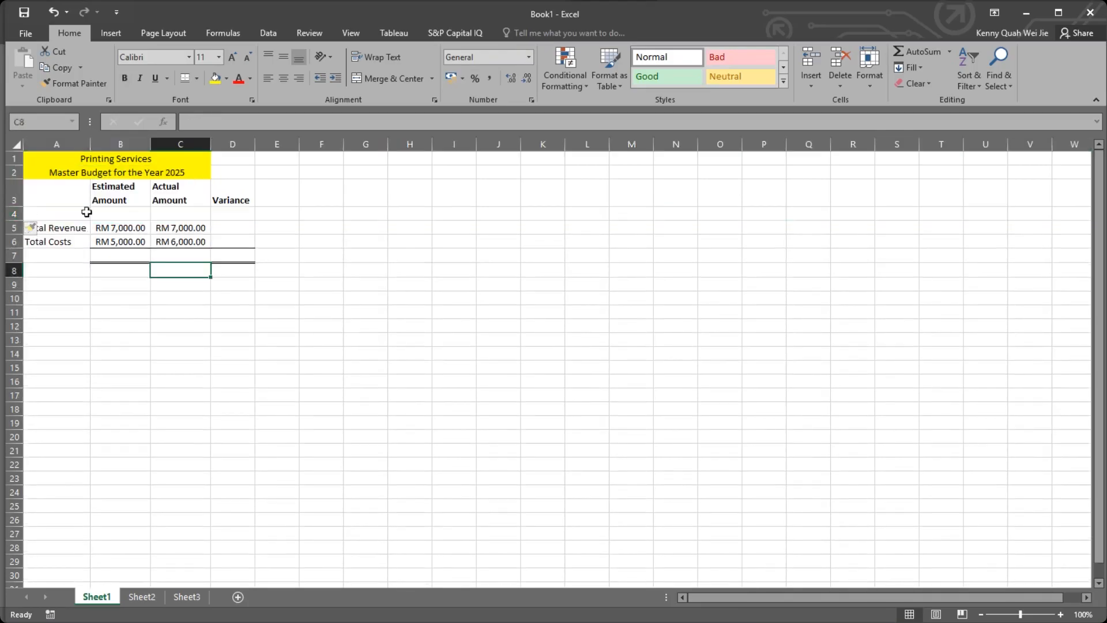
Undo the insertion of the empty row 4.
{"action": "left_click", "coordinate": [136, 214]}
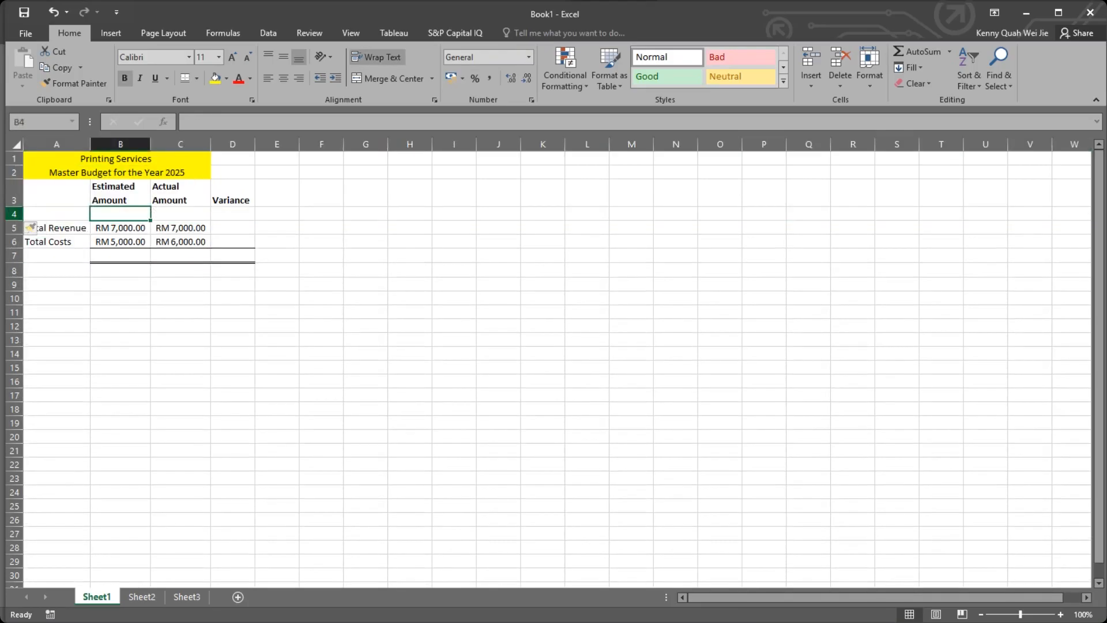
{"action": "left_click", "coordinate": [11, 214]}
{"action": "right_click", "coordinate": [12, 215]}
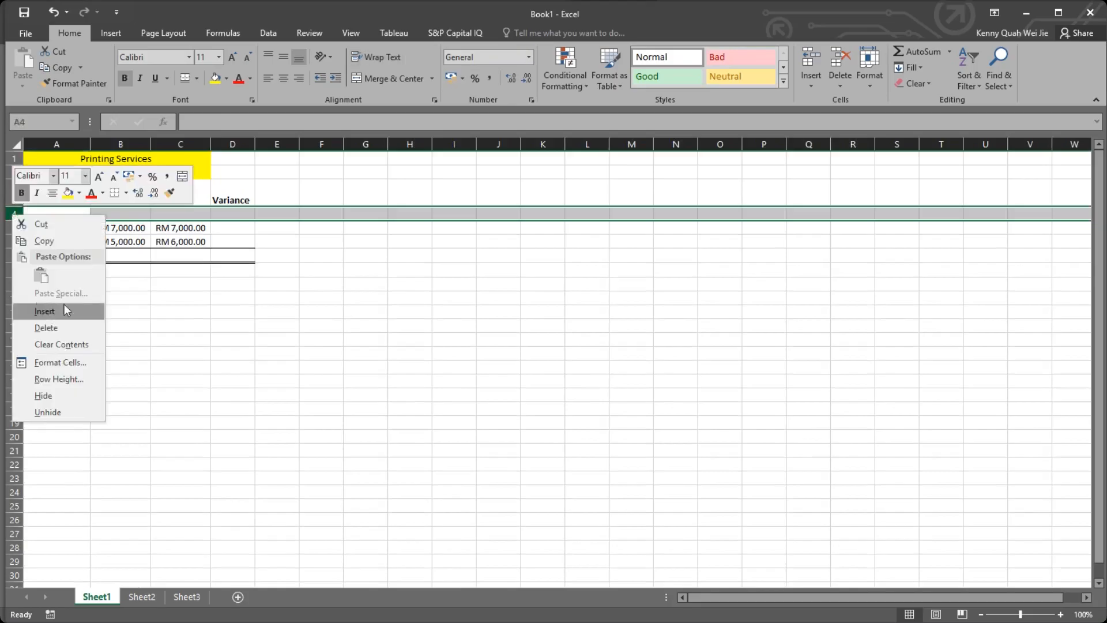
{"action": "left_click", "coordinate": [142, 235]}
{"action": "left_click", "coordinate": [99, 239]}
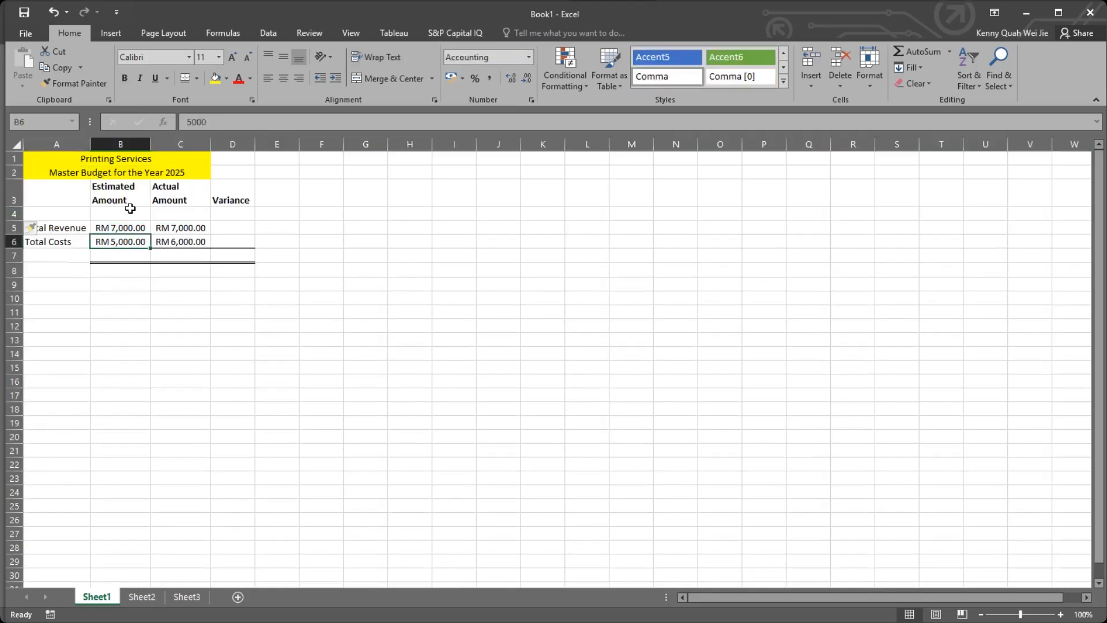
{"action": "key", "text": "ctrl+z"}
Move the budget block A4:D6 down one row to A5:D7, and undo the move.
{"action": "left_click_drag", "start_coordinate": [58, 216], "coordinate": [222, 244]}
{"action": "left_click_drag", "start_coordinate": [84, 216], "coordinate": [222, 243]}
{"action": "left_click_drag", "start_coordinate": [61, 249], "coordinate": [64, 261]}
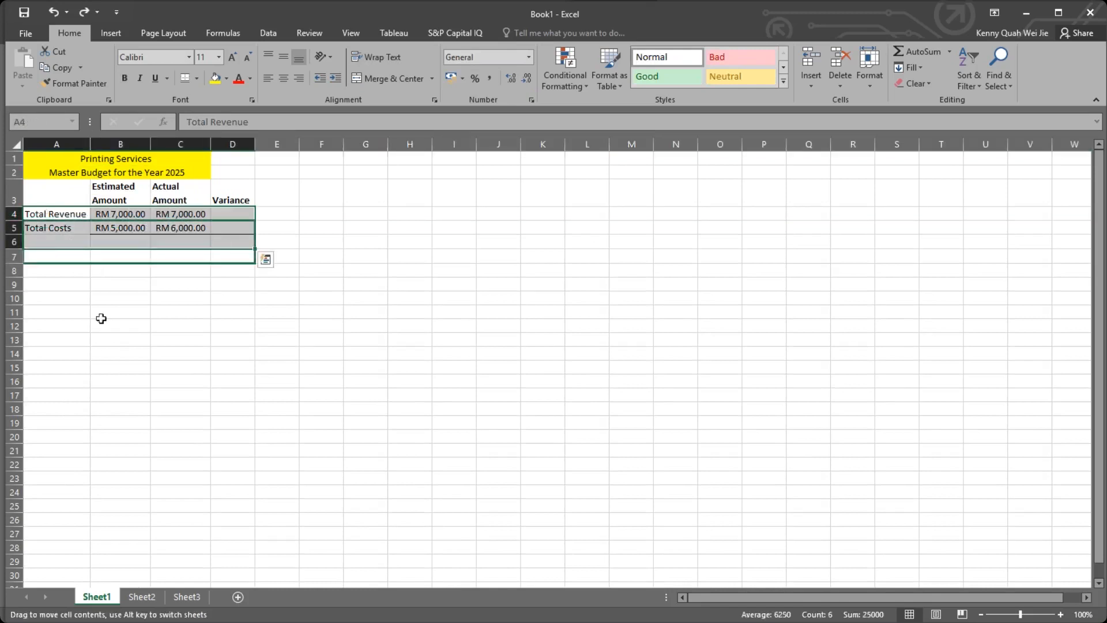
{"action": "left_click", "coordinate": [103, 322]}
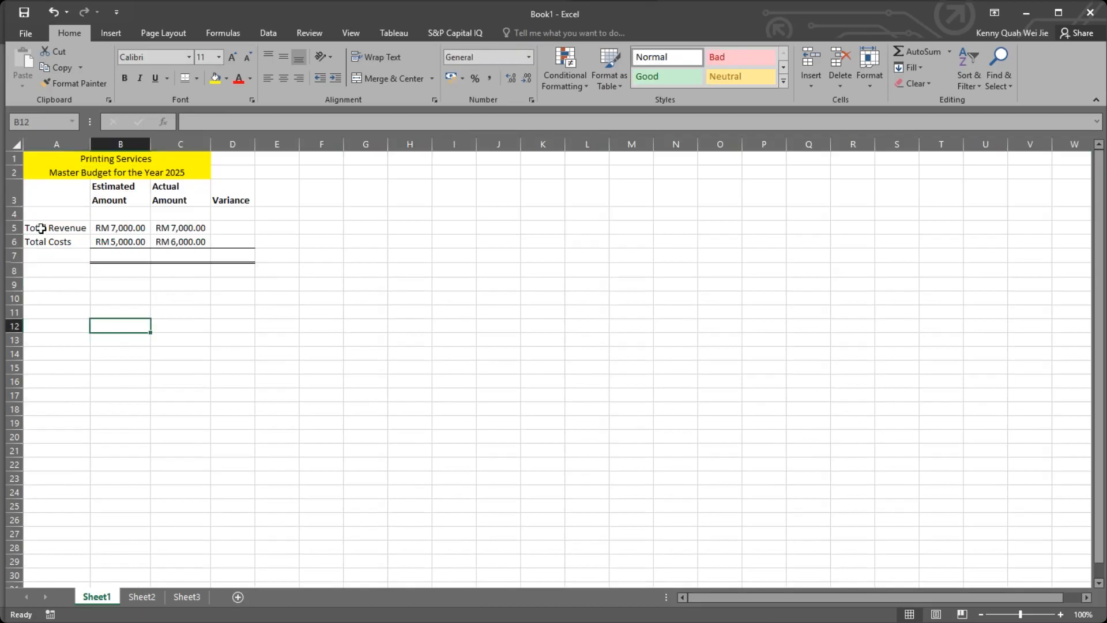
{"action": "key", "text": "ctrl+z"}
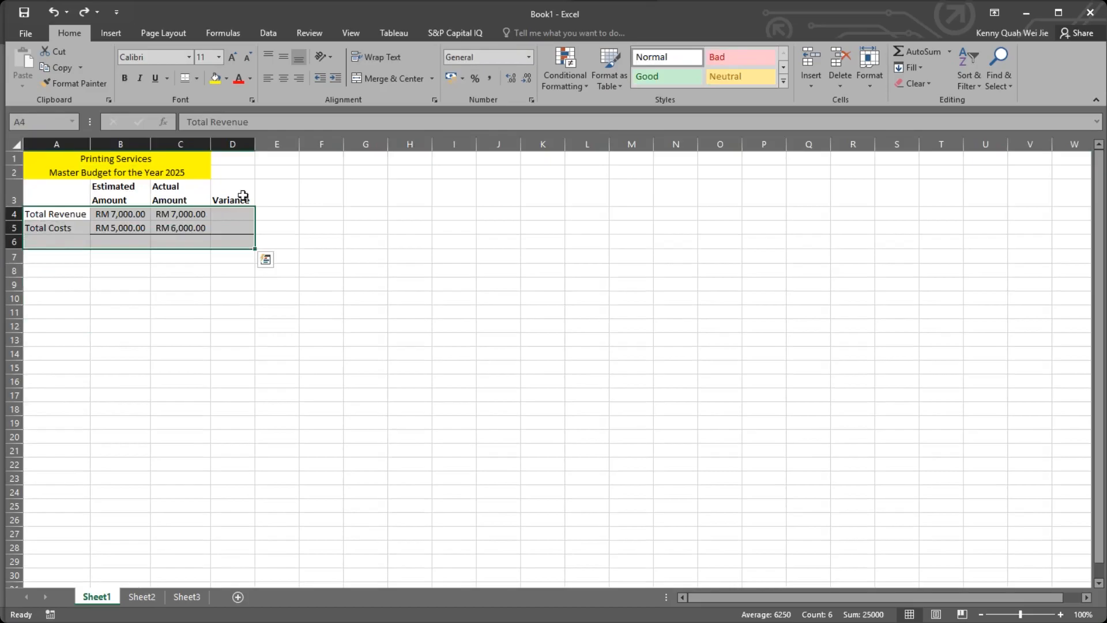
{"action": "left_click", "coordinate": [236, 256]}
{"action": "left_click", "coordinate": [124, 244]}
{"action": "left_click", "coordinate": [238, 215]}
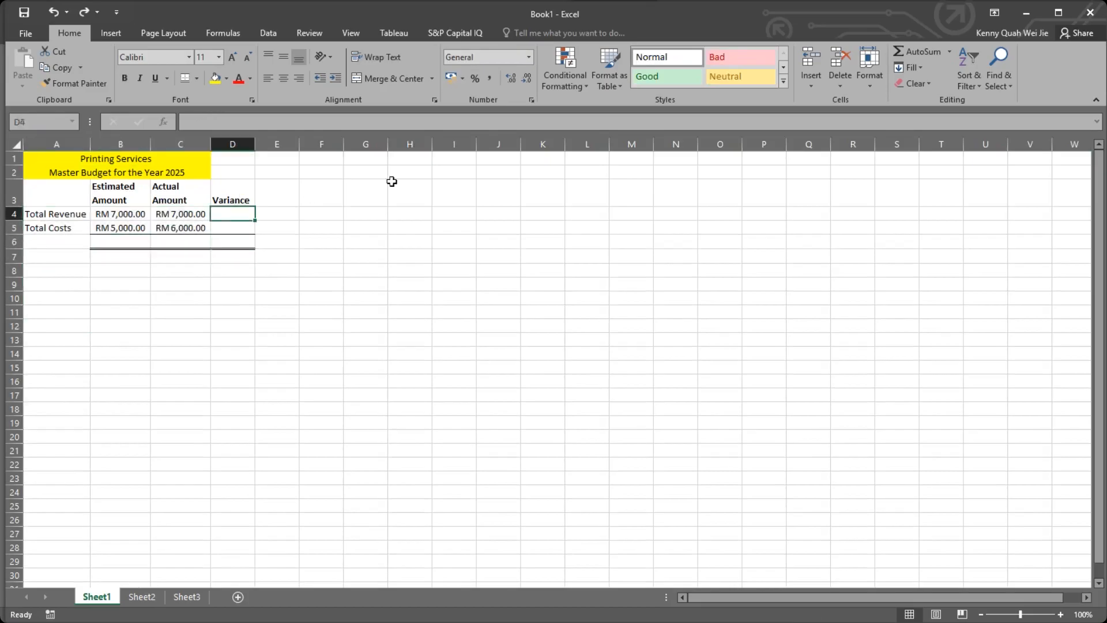
{"action": "left_click", "coordinate": [392, 182]}
{"action": "left_click", "coordinate": [491, 311]}
{"action": "left_click", "coordinate": [414, 312]}
{"action": "left_click", "coordinate": [279, 197]}
Move the revenue, cost and bordered total rows in A4:D6 down one row, leaving row 4 empty.
{"action": "left_click_drag", "start_coordinate": [40, 215], "coordinate": [233, 242]}
{"action": "left_click_drag", "start_coordinate": [136, 248], "coordinate": [141, 277]}
{"action": "left_click_drag", "start_coordinate": [146, 233], "coordinate": [232, 222]}
{"action": "left_click", "coordinate": [365, 214]}
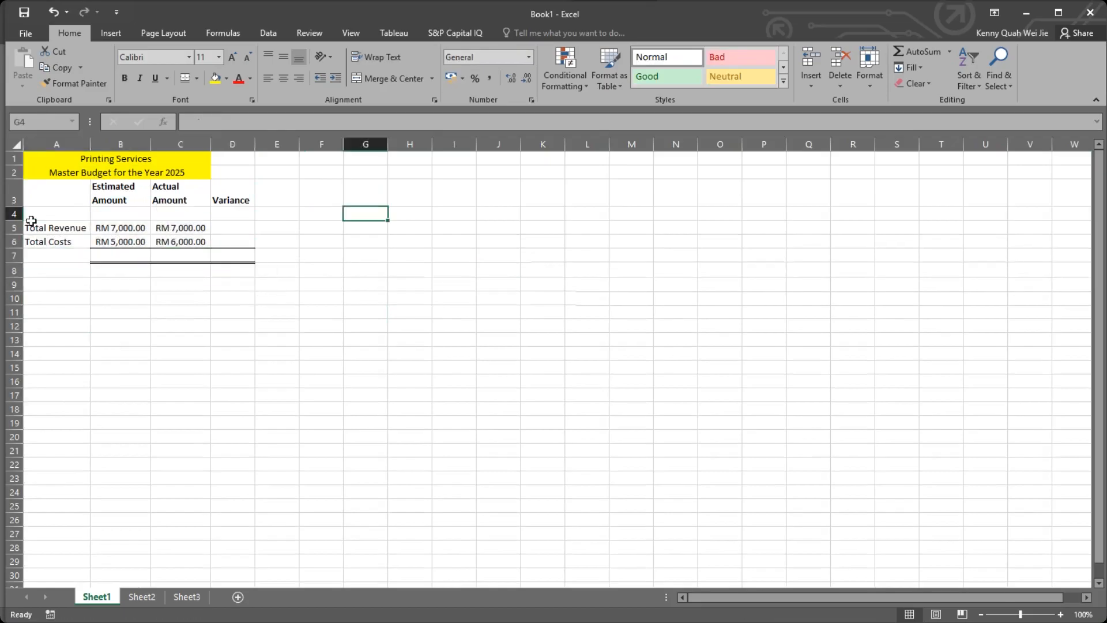
{"action": "left_click", "coordinate": [14, 214]}
{"action": "right_click", "coordinate": [136, 215]}
{"action": "key", "text": "Escape"}
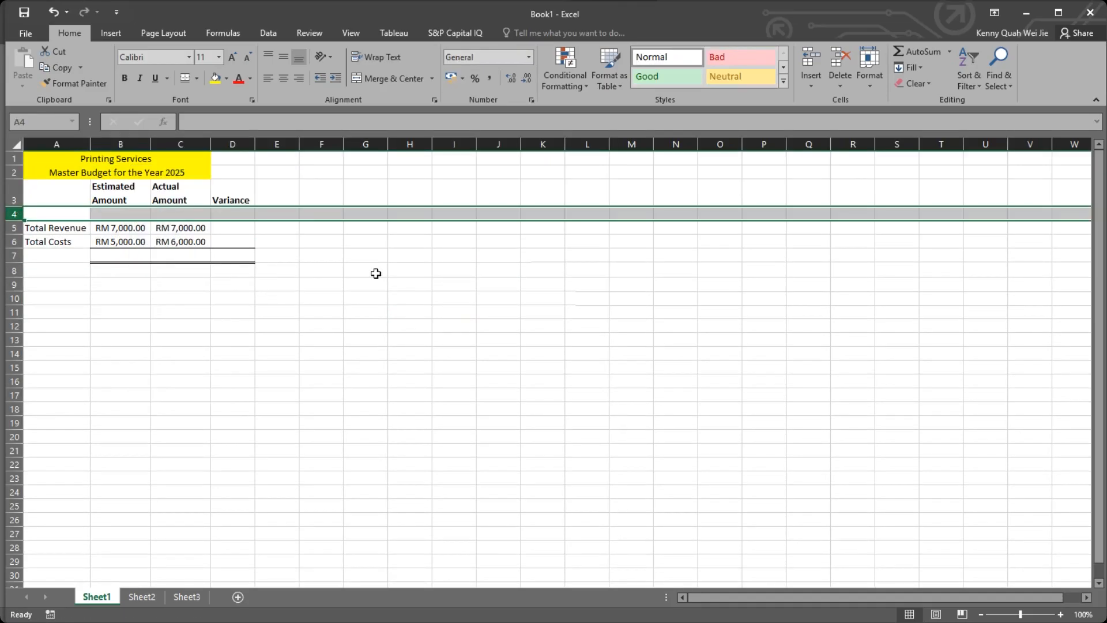
{"action": "left_click", "coordinate": [273, 254]}
{"action": "left_click", "coordinate": [115, 239]}
{"action": "left_click", "coordinate": [132, 216]}
{"action": "left_click", "coordinate": [233, 237]}
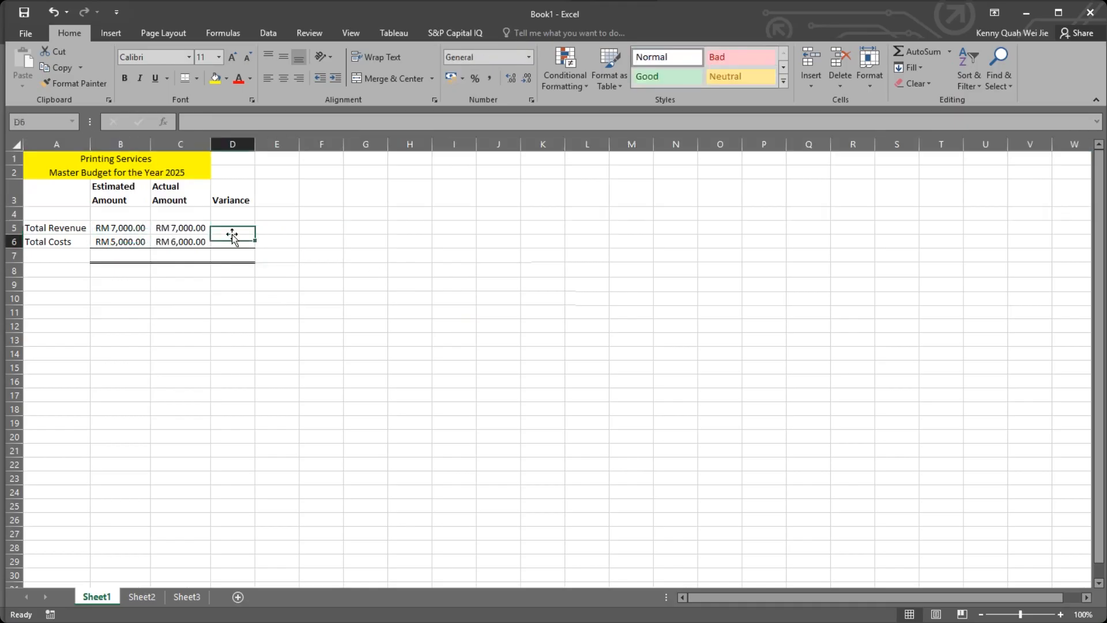
{"action": "left_click", "coordinate": [237, 224]}
{"action": "left_click", "coordinate": [333, 212]}
{"action": "left_click", "coordinate": [264, 215]}
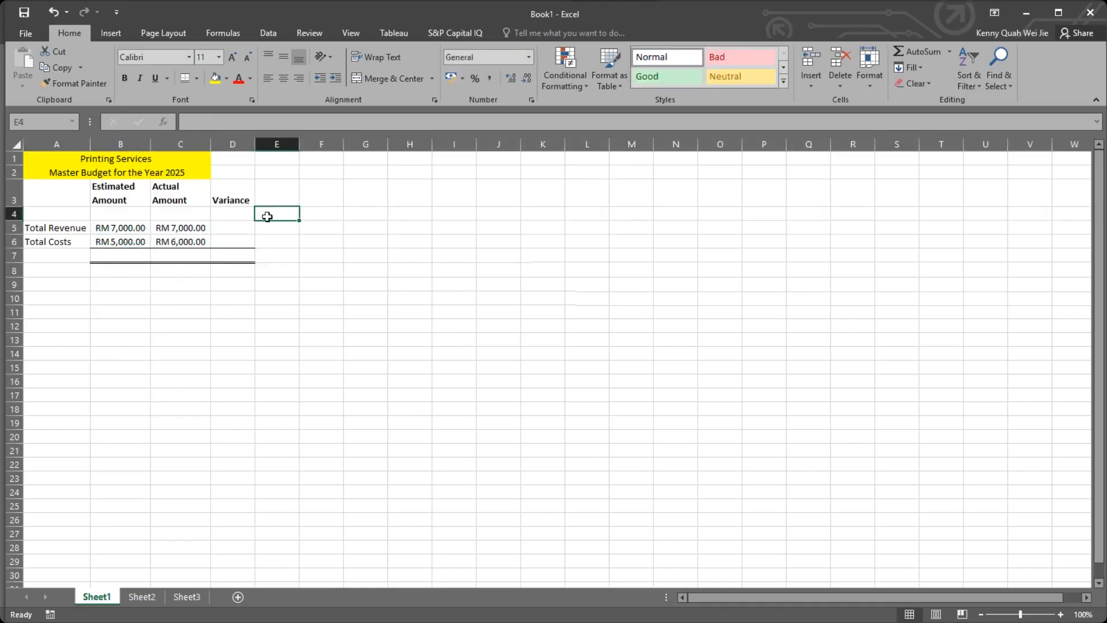
Apply the comma number format to the amounts in B5:C6 and narrow columns B and C to fit their contents.
{"action": "left_click_drag", "start_coordinate": [144, 231], "coordinate": [190, 247]}
{"action": "left_click", "coordinate": [494, 75]}
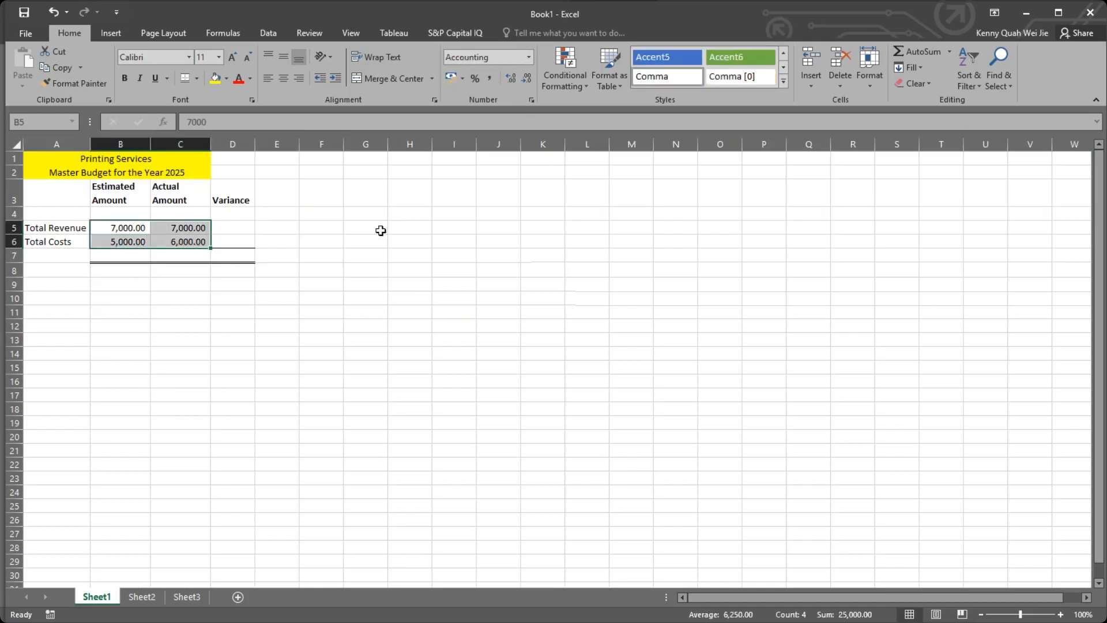
{"action": "left_click", "coordinate": [382, 229]}
{"action": "mouse_move", "coordinate": [125, 144]}
{"action": "left_mouse_down"}
{"action": "mouse_move", "coordinate": [173, 143]}
{"action": "mouse_move", "coordinate": [137, 144]}
{"action": "left_mouse_up"}
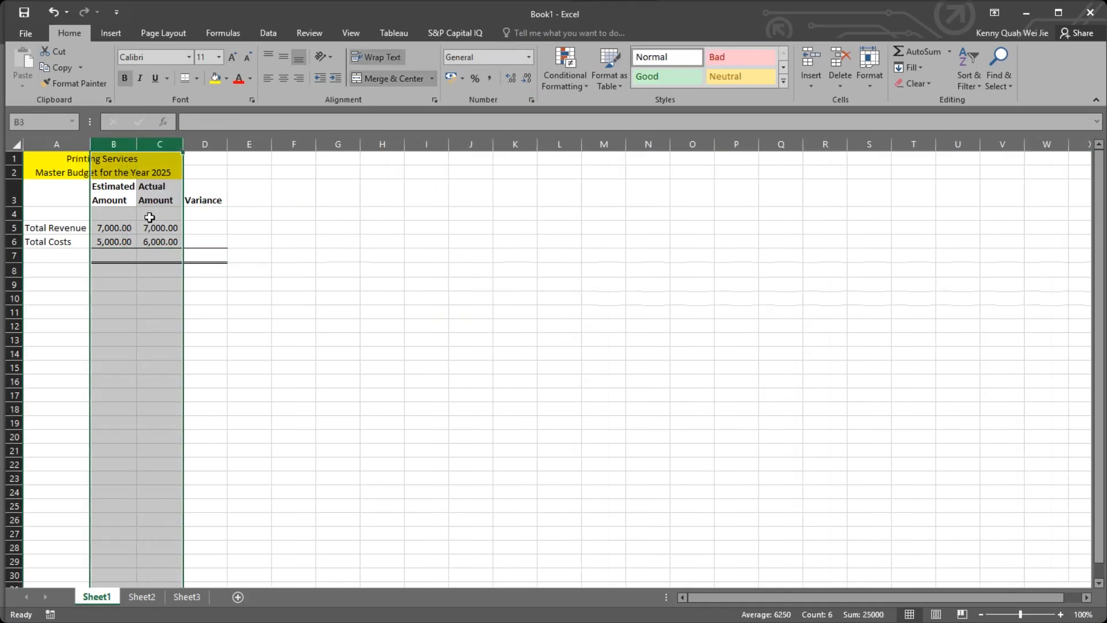
Enter the currency label RM in B4 and C4, beneath the Estimated Amount and Actual Amount headings.
{"action": "left_click", "coordinate": [148, 214]}
{"action": "left_click", "coordinate": [103, 214]}
{"action": "type", "text": "RM"}
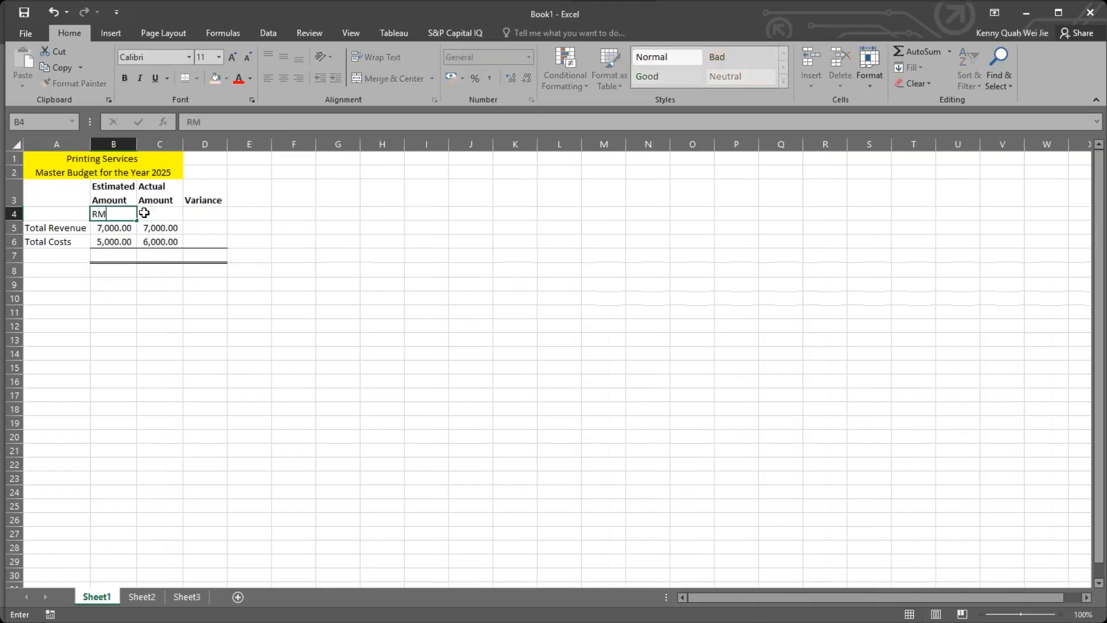
{"action": "left_click", "coordinate": [144, 212]}
{"action": "type", "text": "RM"}
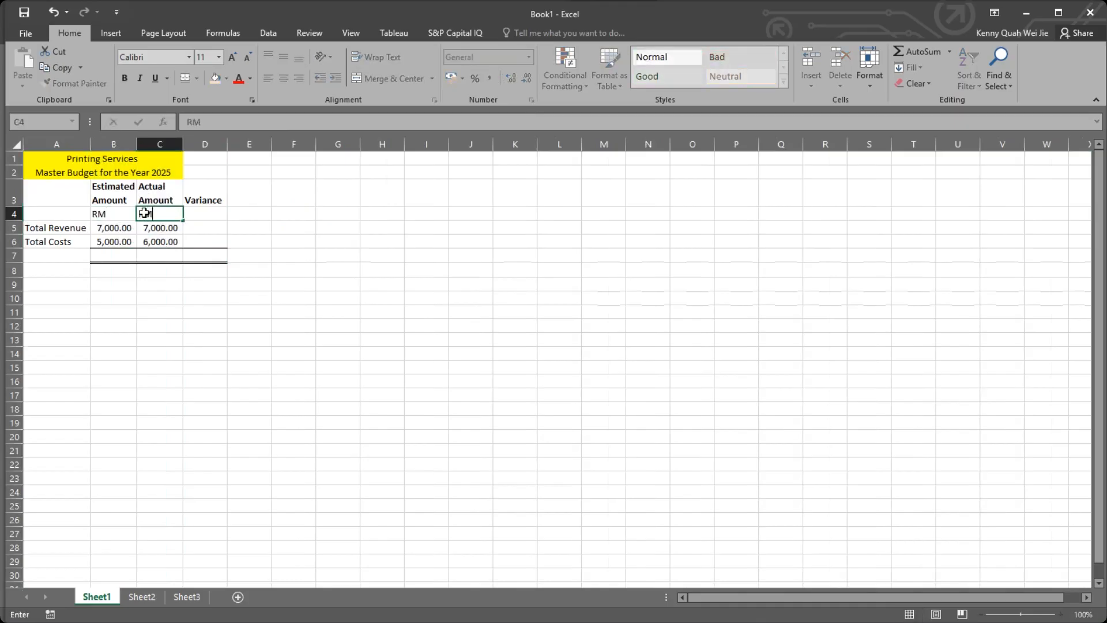
{"action": "key", "text": "Return"}
{"action": "left_click_drag", "start_coordinate": [134, 214], "coordinate": [153, 213]}
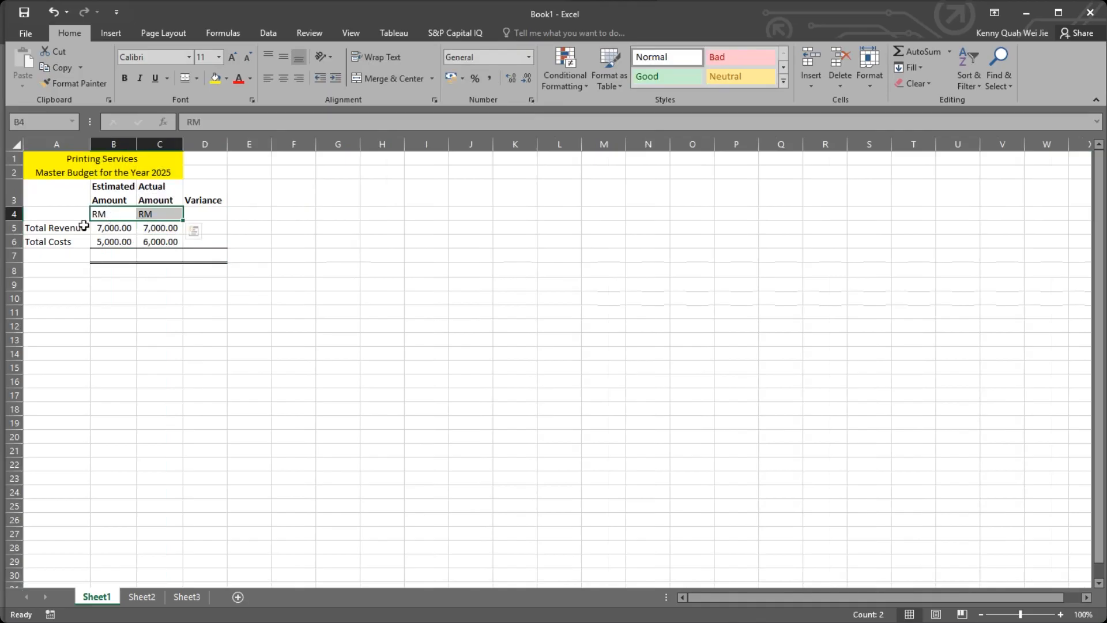
{"action": "left_click", "coordinate": [48, 239]}
{"action": "left_click", "coordinate": [45, 226]}
{"action": "left_click", "coordinate": [46, 240]}
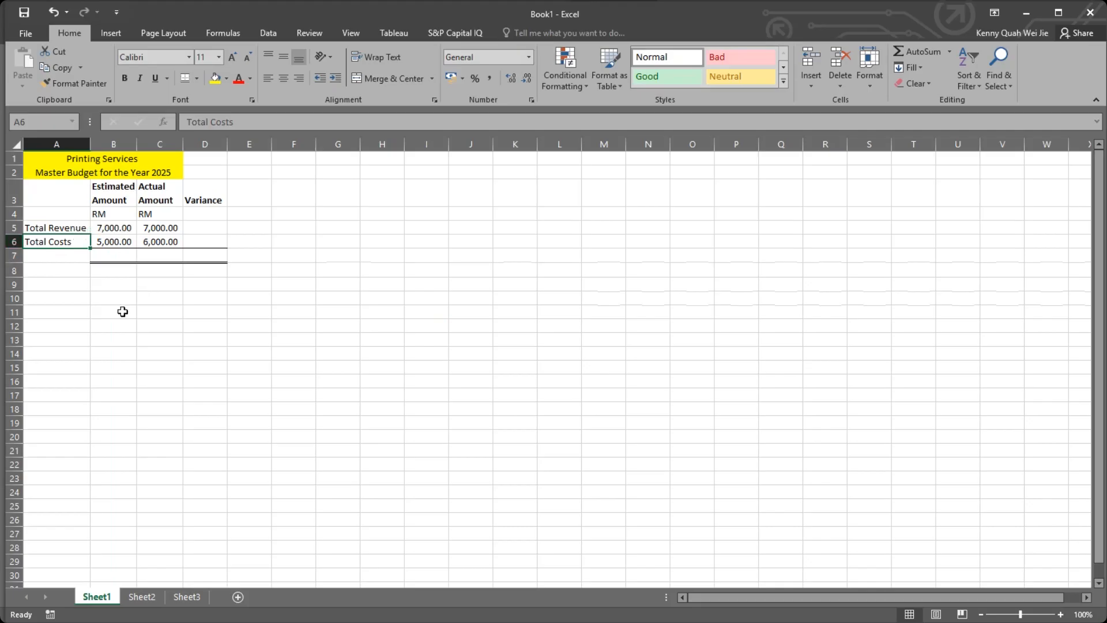
Center and underline the RM labels in B4:C4.
{"action": "left_click_drag", "start_coordinate": [99, 214], "coordinate": [148, 214]}
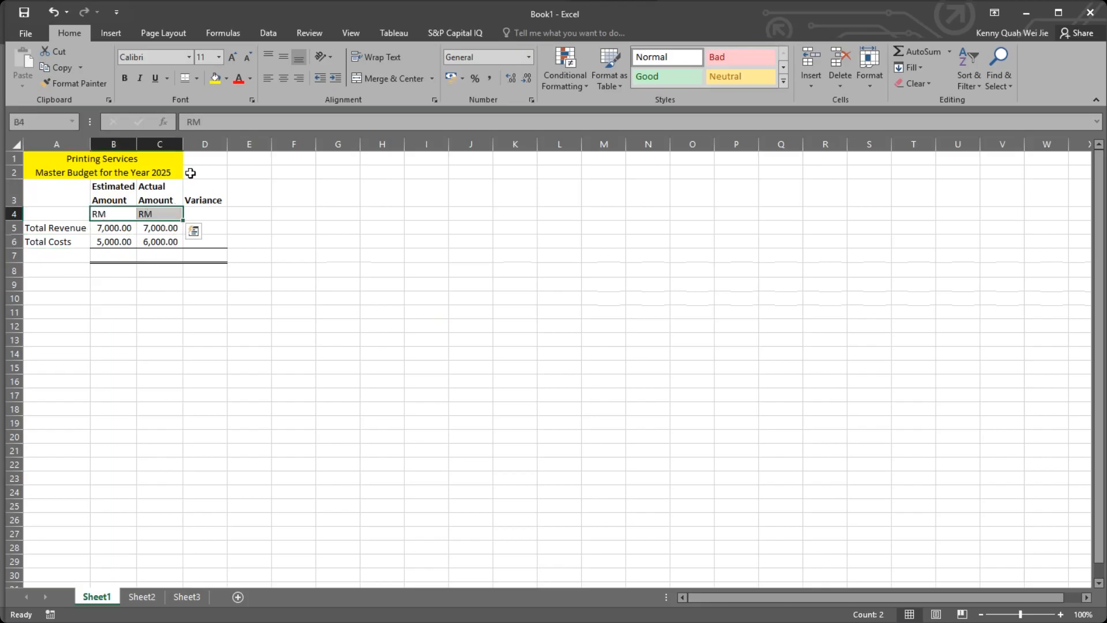
{"action": "left_click", "coordinate": [284, 75]}
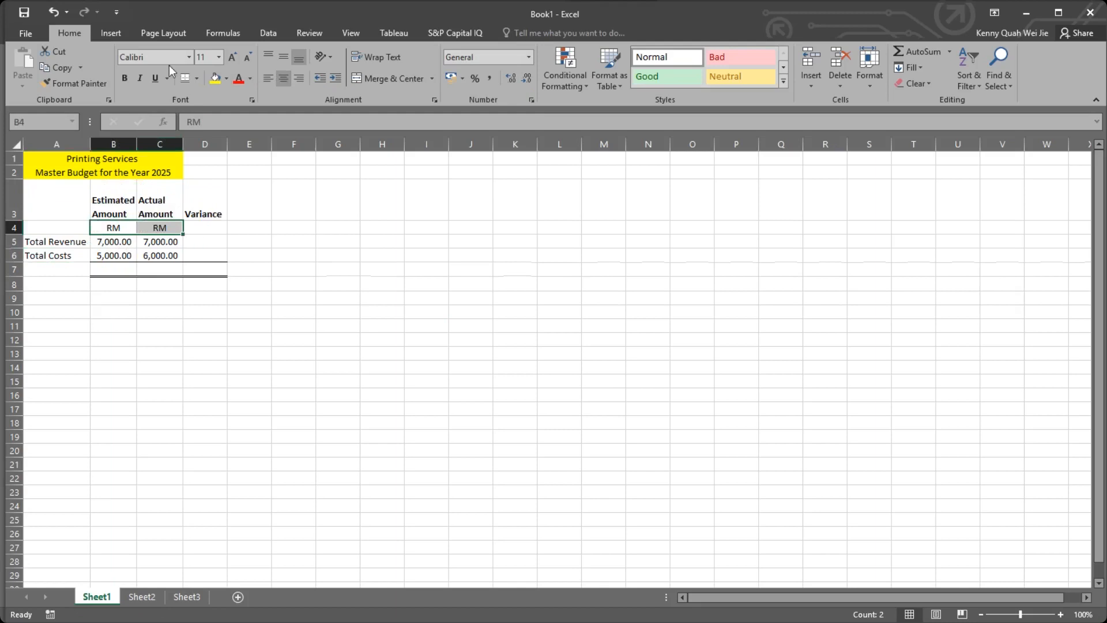
{"action": "left_click", "coordinate": [154, 78]}
{"action": "left_click", "coordinate": [294, 297]}
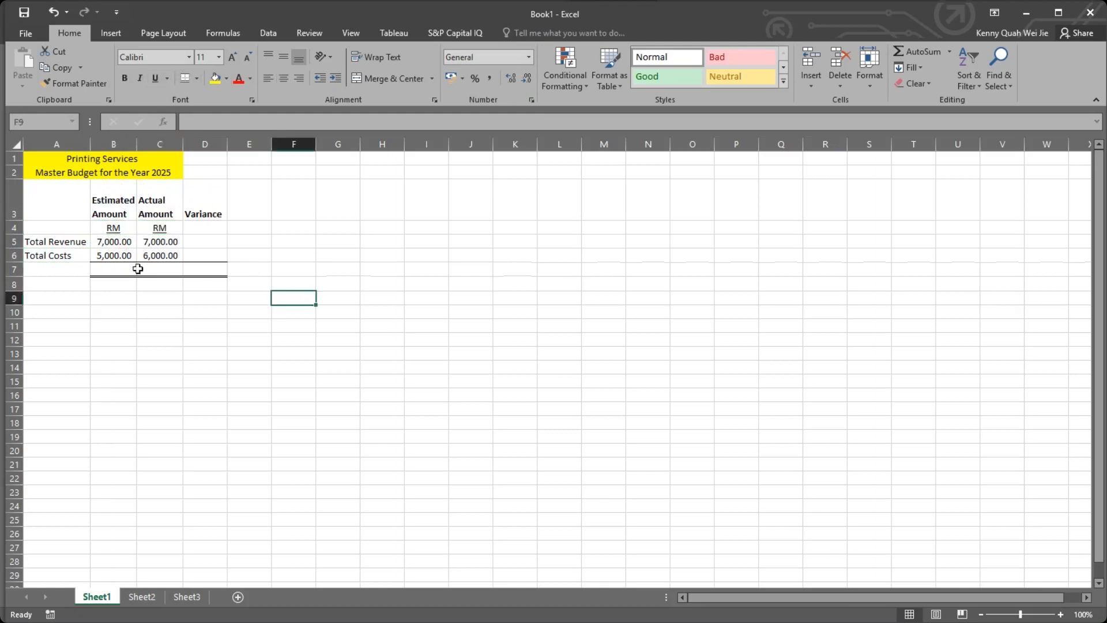
Calculate the Total Revenue variance in D5 as estimated minus actual with the formula =B5-C5.
{"action": "left_click", "coordinate": [202, 238]}
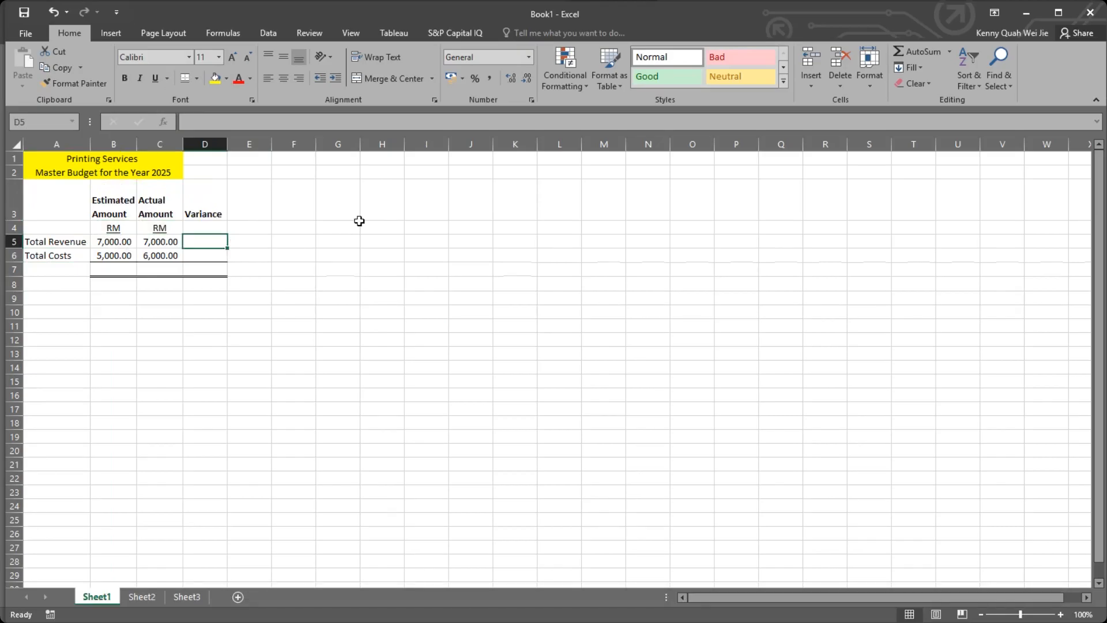
{"action": "type", "text": "="}
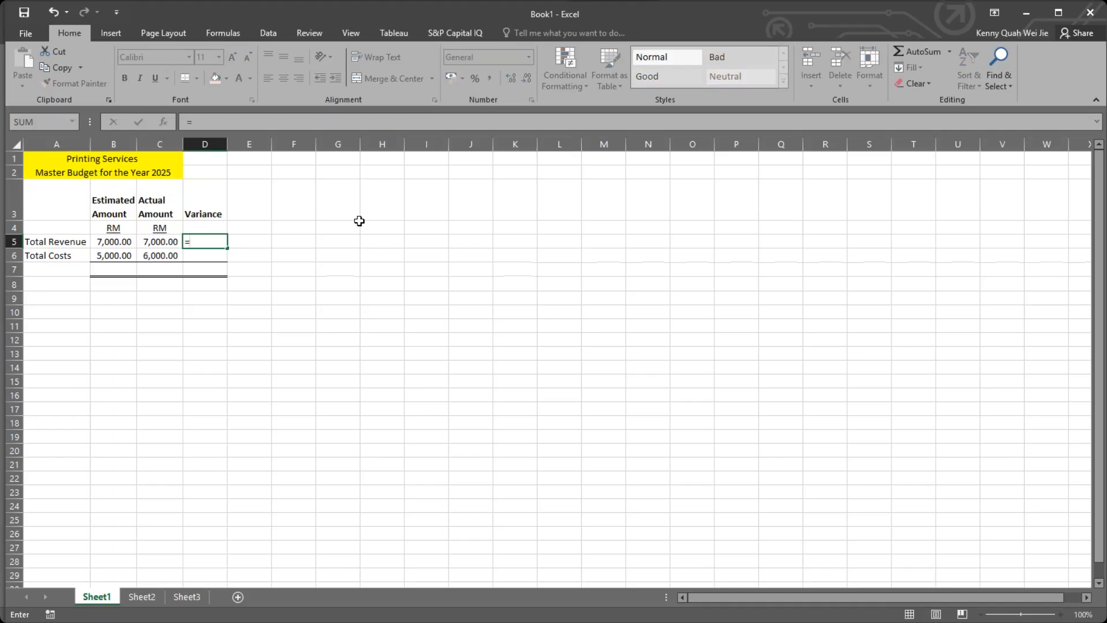
{"action": "left_click", "coordinate": [122, 242]}
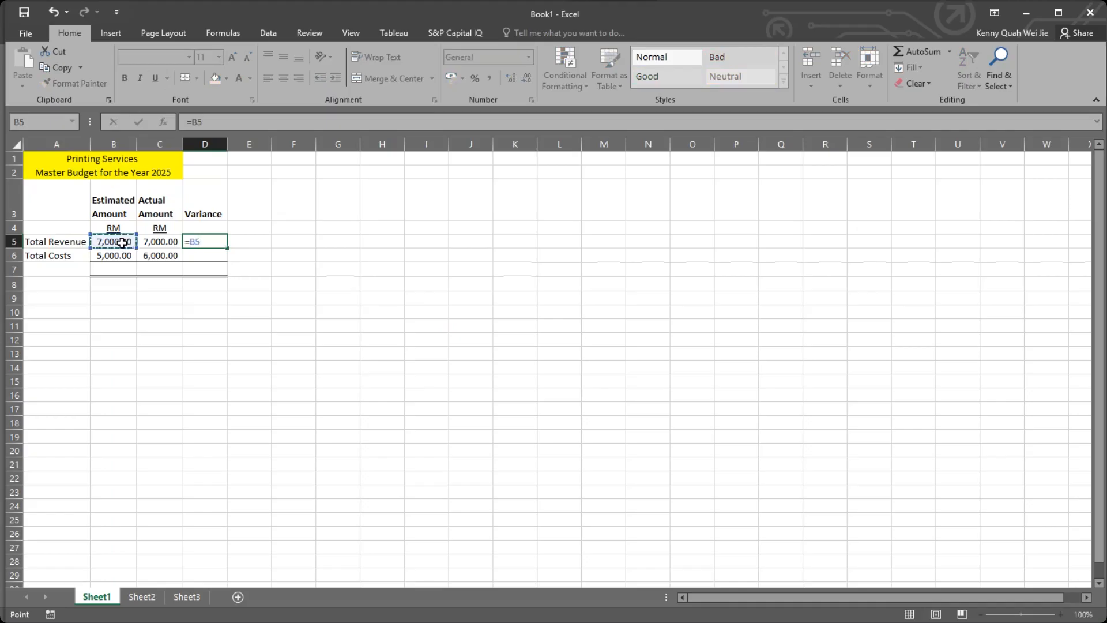
{"action": "type", "text": "-"}
{"action": "left_click", "coordinate": [165, 241]}
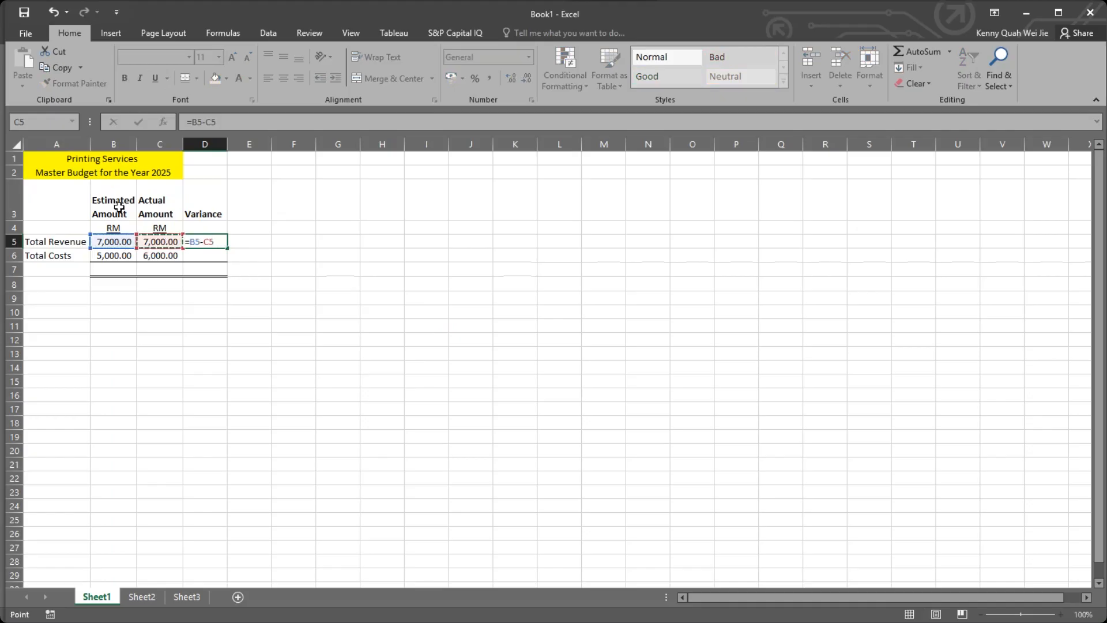
{"action": "key", "text": "Return"}
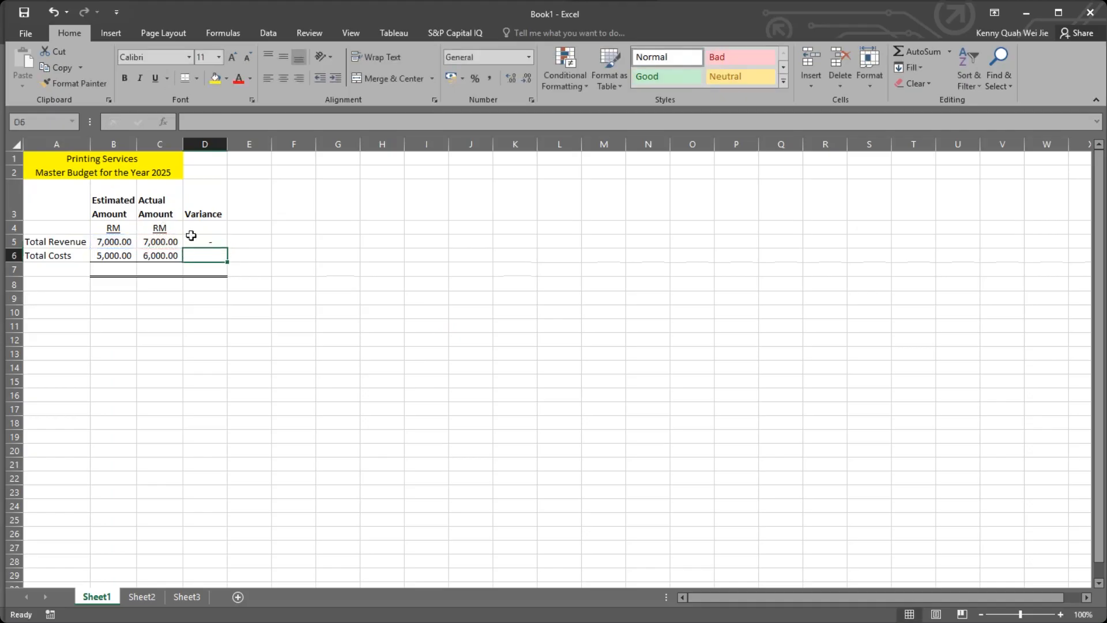
Fill the variance formula from D5 down to D6 and autofit the width of column D.
{"action": "left_click", "coordinate": [202, 239]}
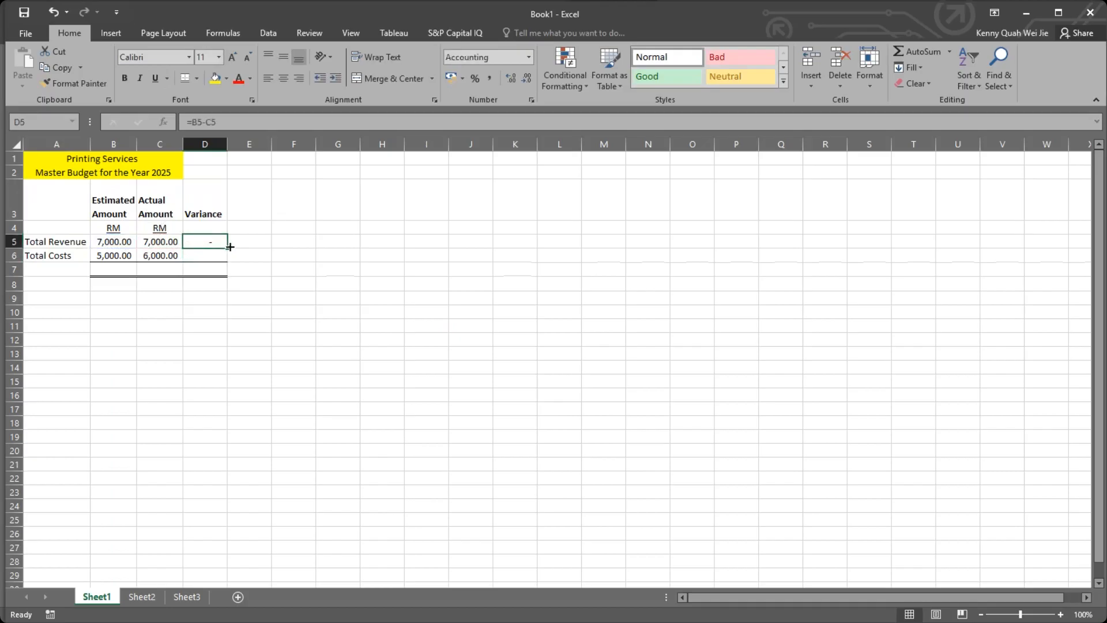
{"action": "left_click_drag", "start_coordinate": [229, 248], "coordinate": [234, 263]}
{"action": "double_click", "coordinate": [226, 144]}
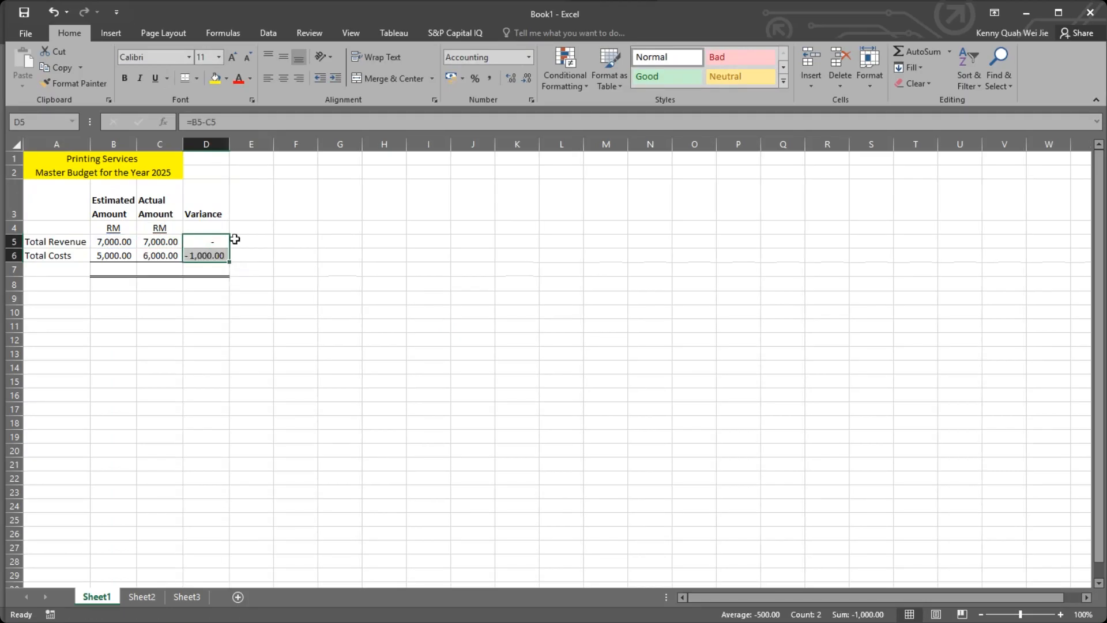
{"action": "left_click", "coordinate": [254, 254]}
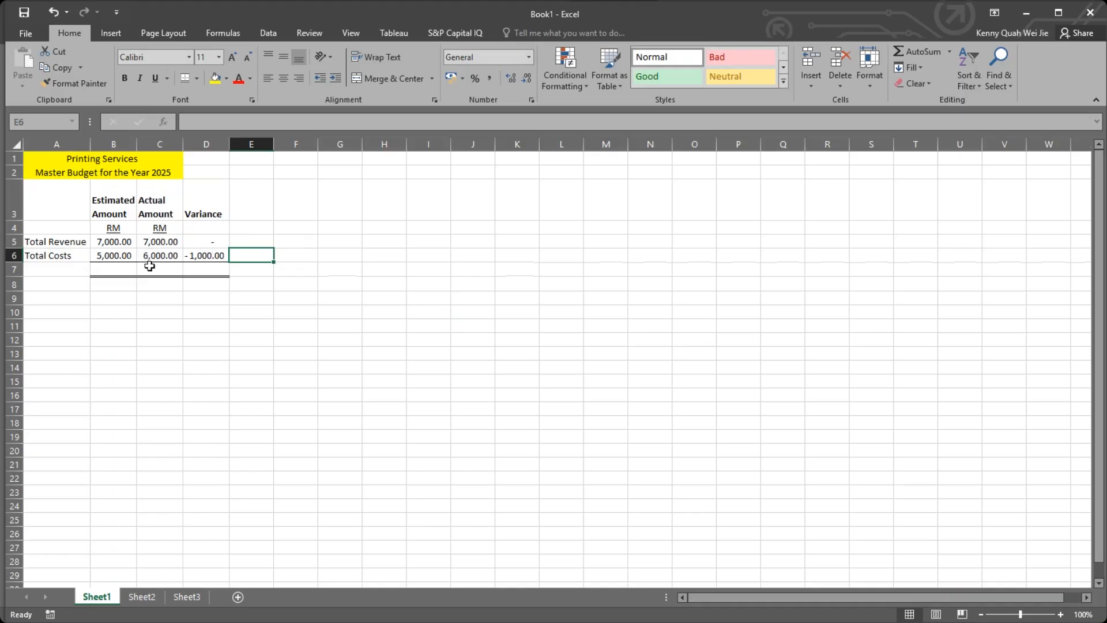
Make the Total Costs amounts negative, setting B6 to -5000 and C6 to -6000.
{"action": "left_click", "coordinate": [118, 267]}
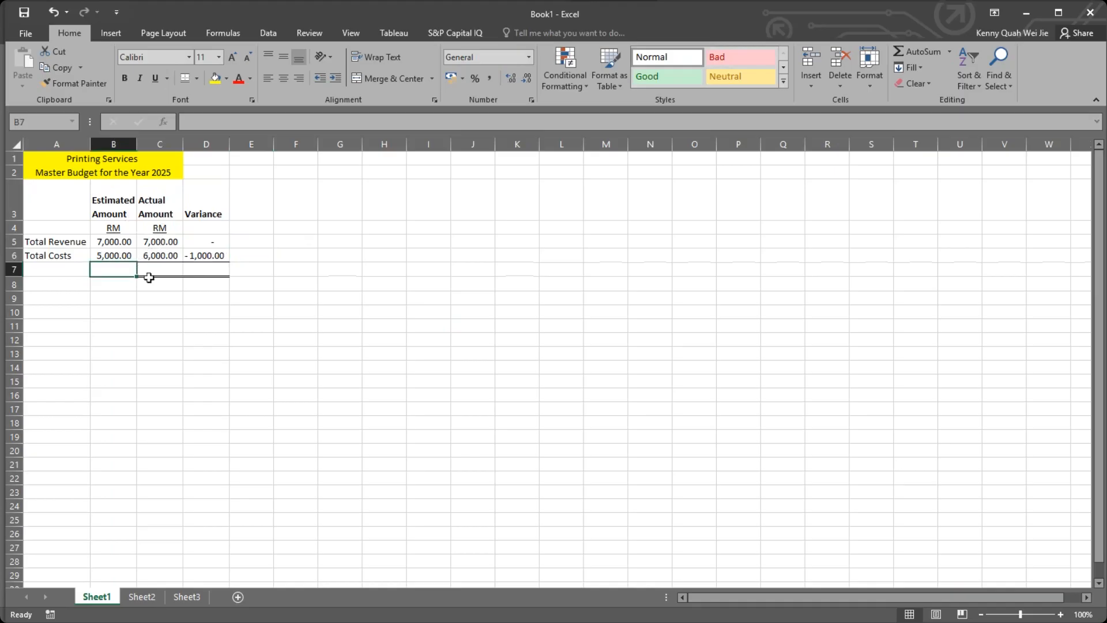
{"action": "left_click", "coordinate": [111, 254]}
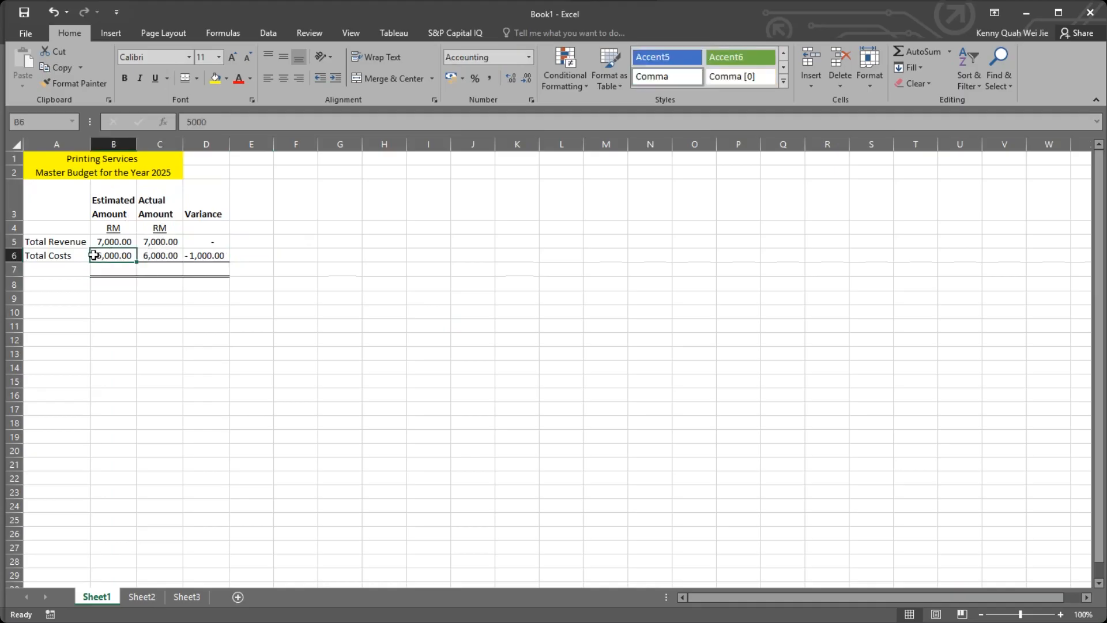
{"action": "double_click", "coordinate": [99, 256]}
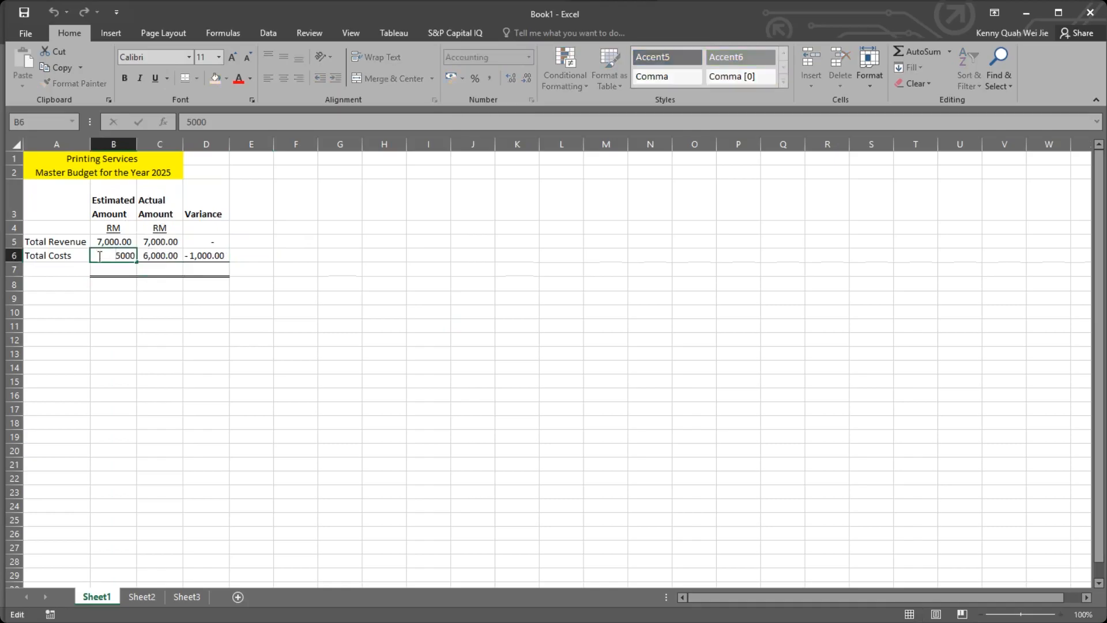
{"action": "type", "text": "-"}
{"action": "left_click", "coordinate": [108, 269]}
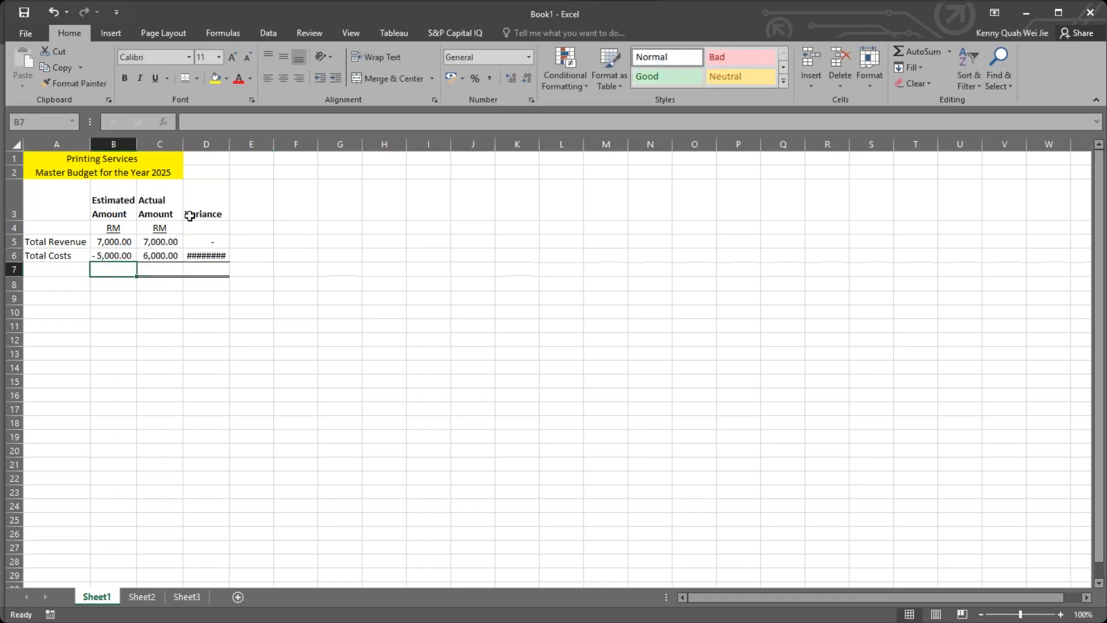
{"action": "double_click", "coordinate": [153, 255]}
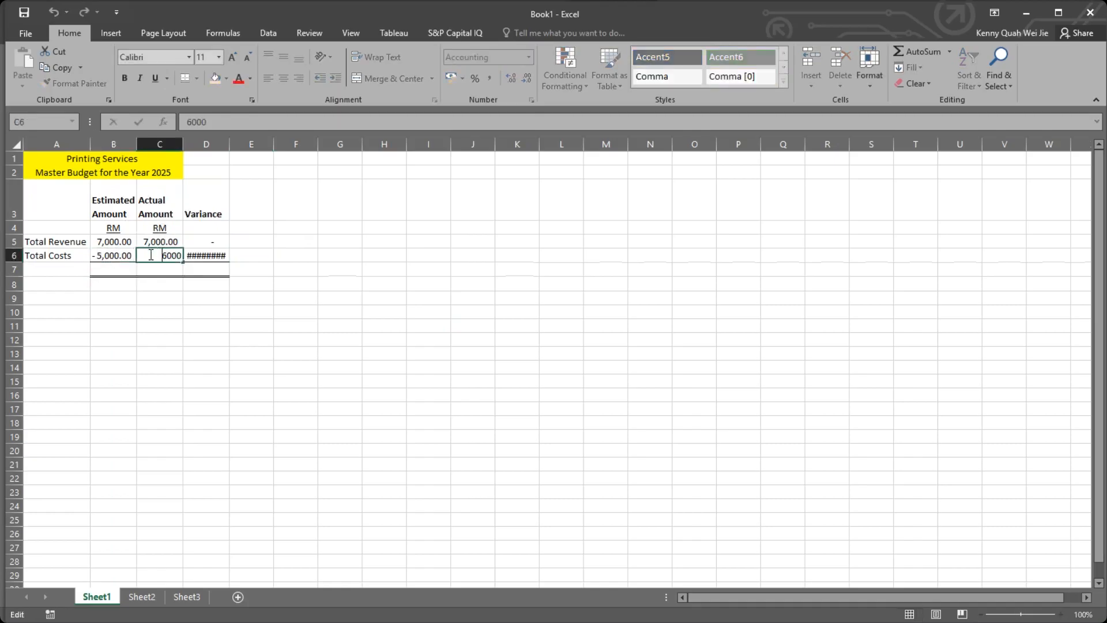
{"action": "type", "text": "-"}
{"action": "key", "text": "Return"}
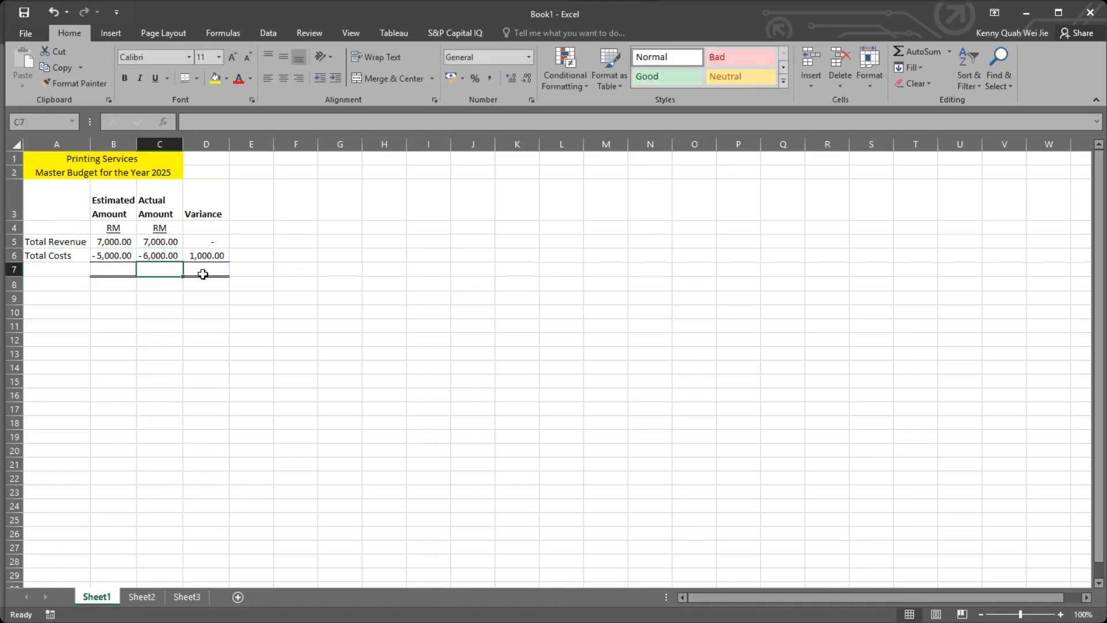
{"action": "key", "text": "Return"}
{"action": "key", "text": "Return"}
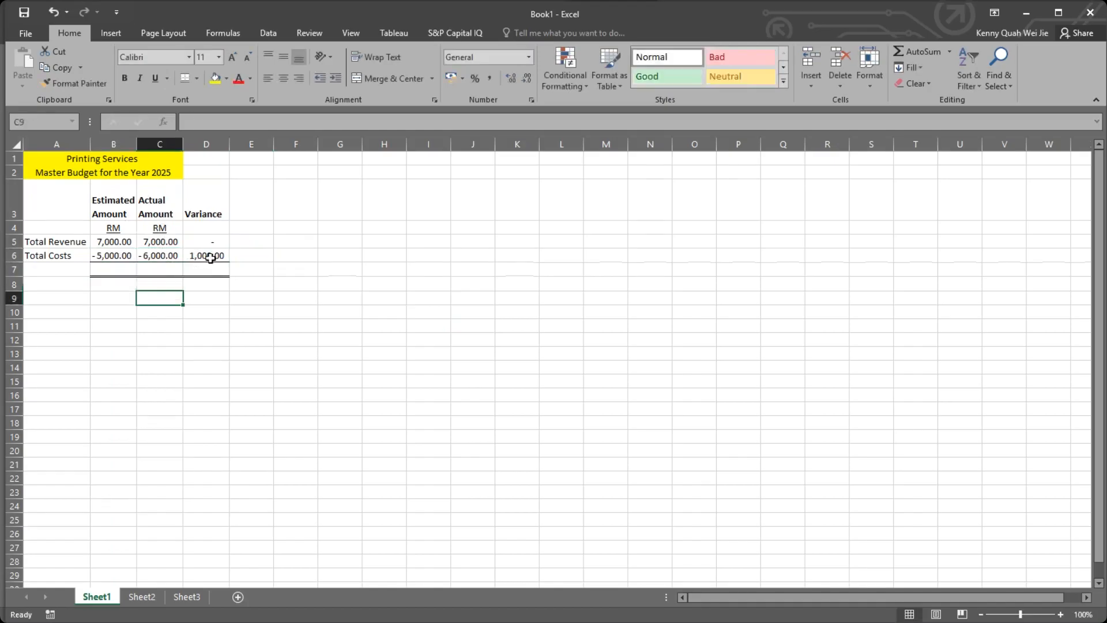
Total the Estimated Amount column in B7 with the formula =SUM(B5:B6).
{"action": "left_click", "coordinate": [214, 254]}
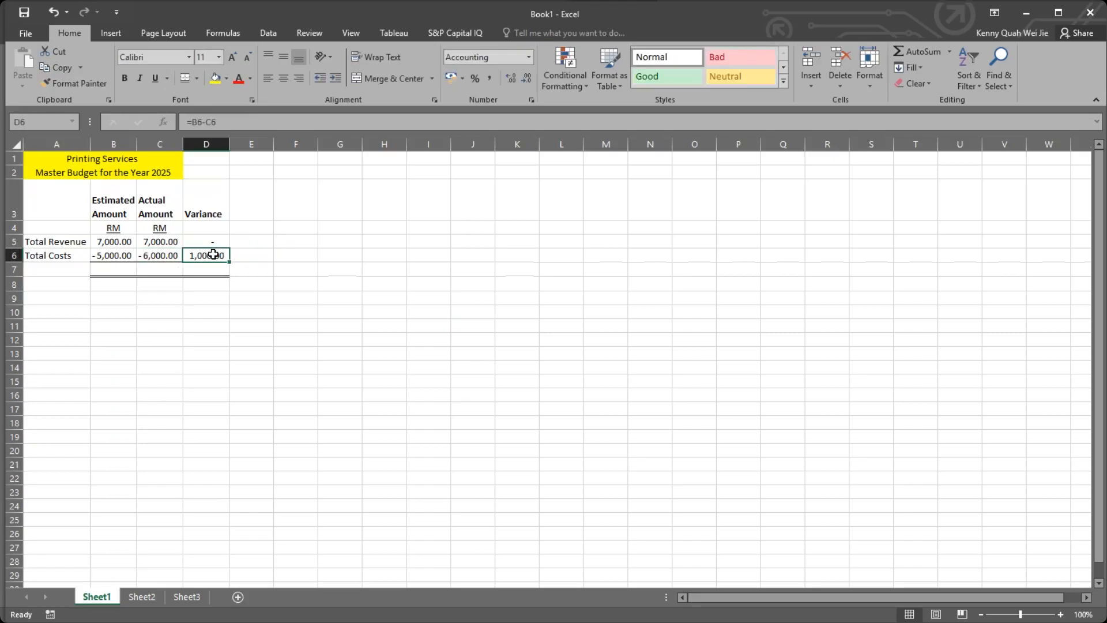
{"action": "left_click", "coordinate": [112, 268]}
{"action": "left_click", "coordinate": [115, 247]}
{"action": "left_click", "coordinate": [114, 257]}
{"action": "left_click", "coordinate": [118, 268]}
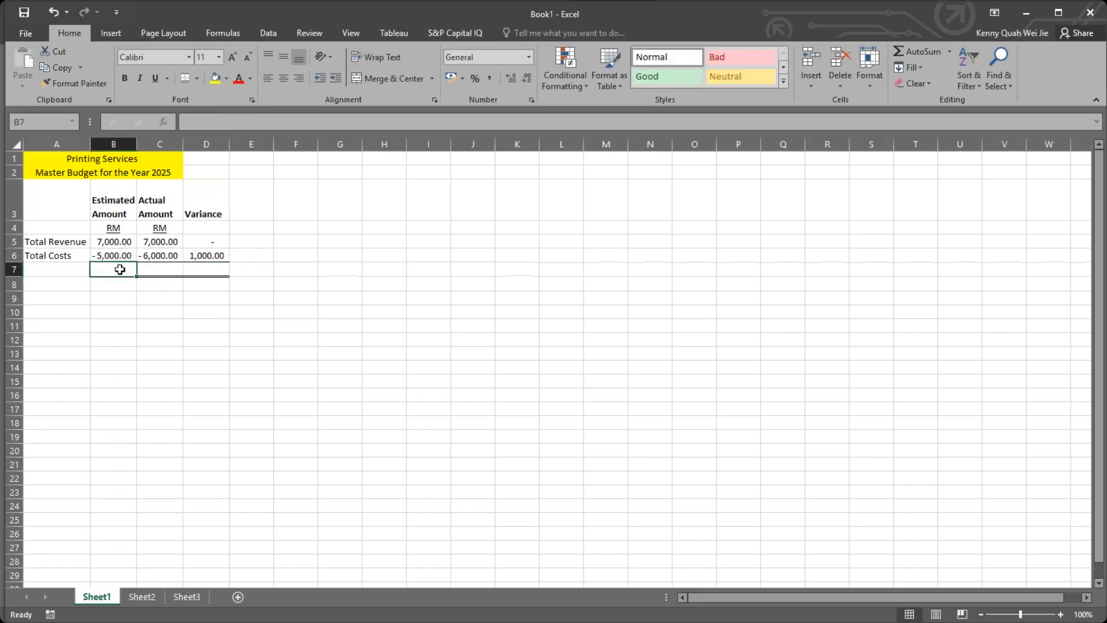
{"action": "type", "text": "="}
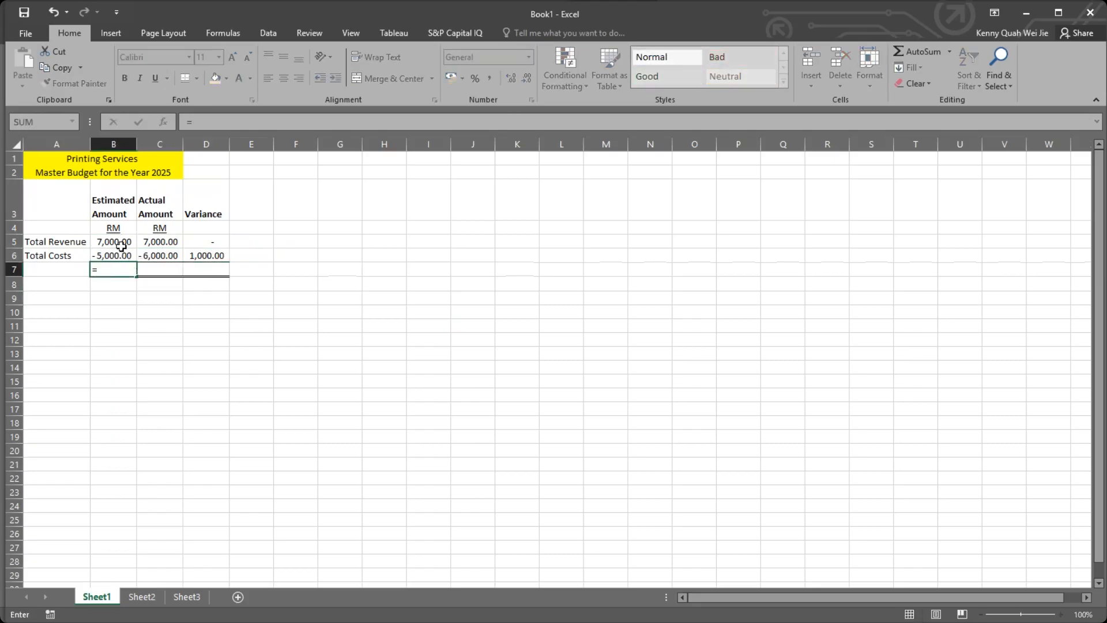
{"action": "type", "text": "sum"}
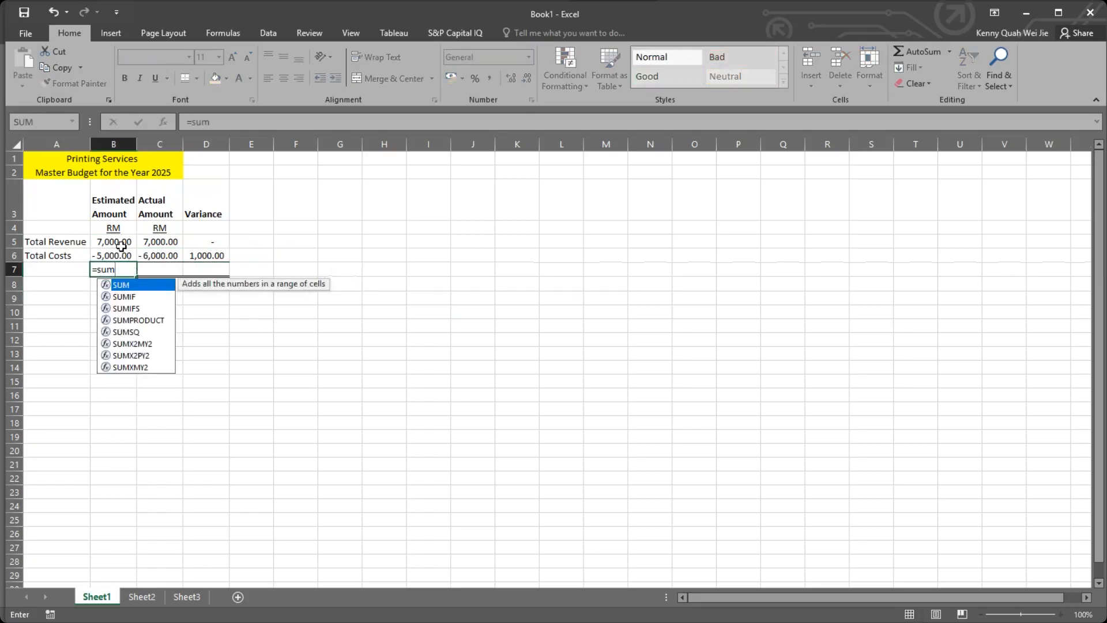
{"action": "type", "text": "("}
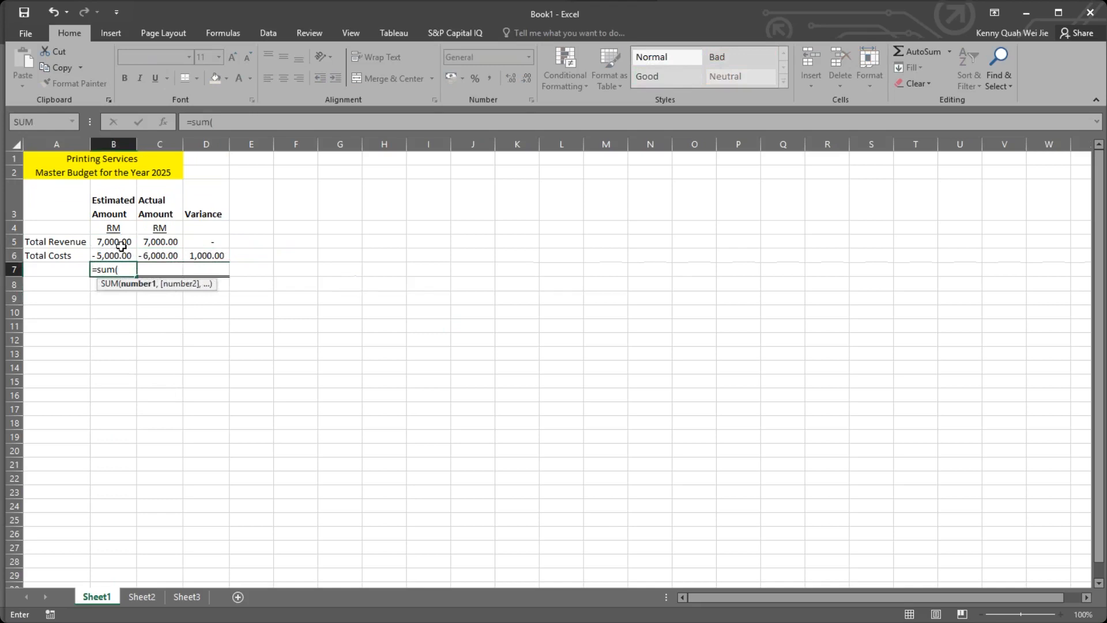
{"action": "left_click_drag", "start_coordinate": [113, 242], "coordinate": [112, 252]}
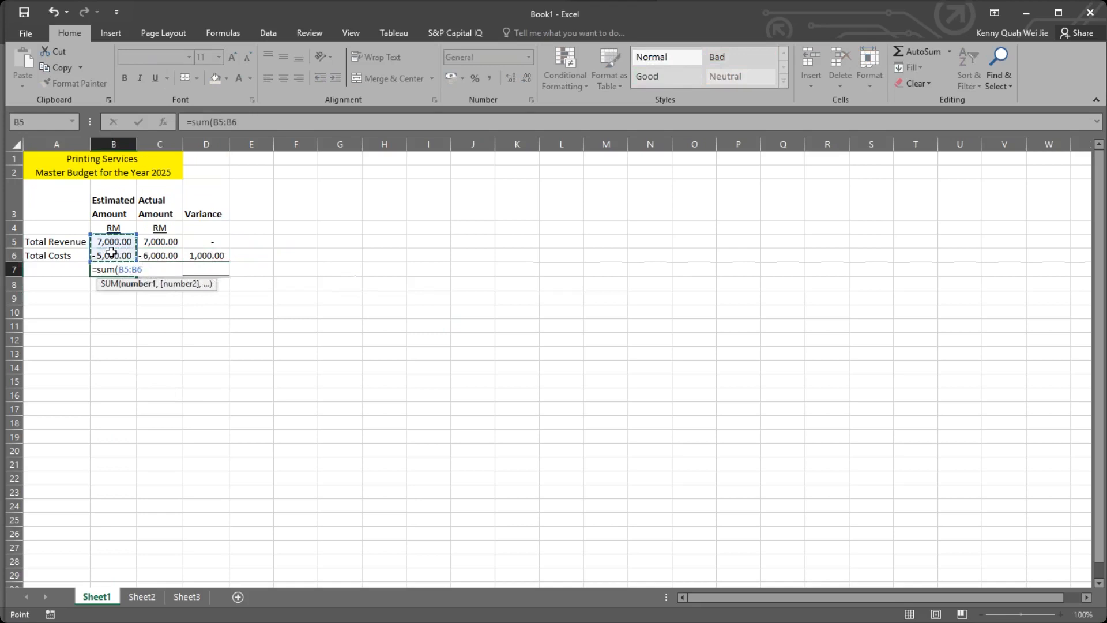
{"action": "key", "text": "Return"}
{"action": "left_click", "coordinate": [122, 270]}
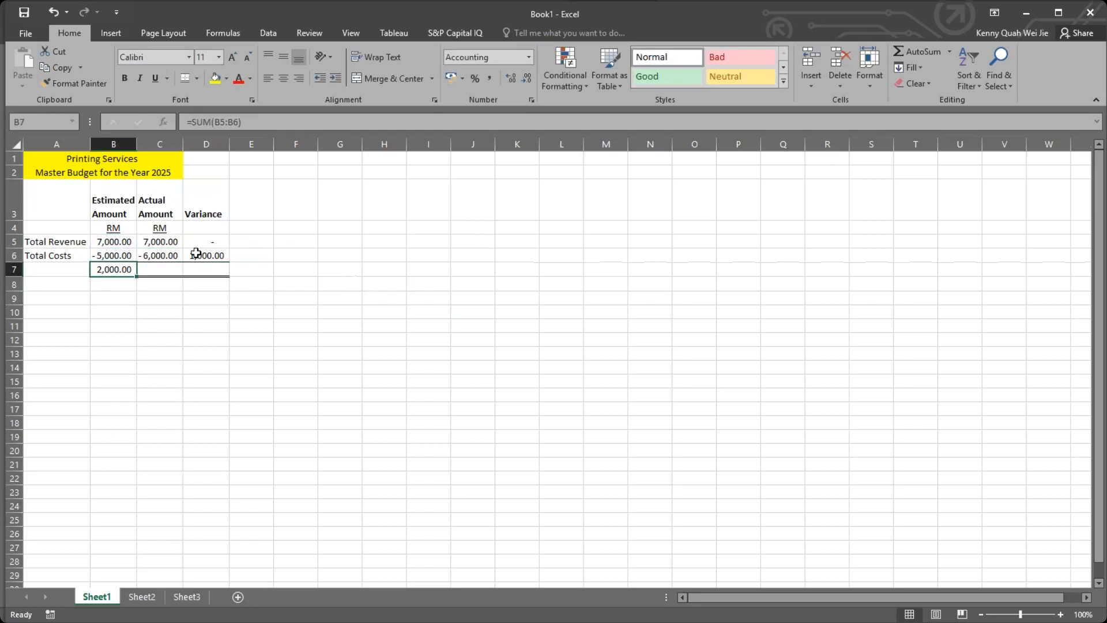
Total the Actual Amount column in C7 using AutoSum over C5:C6.
{"action": "left_click", "coordinate": [166, 267]}
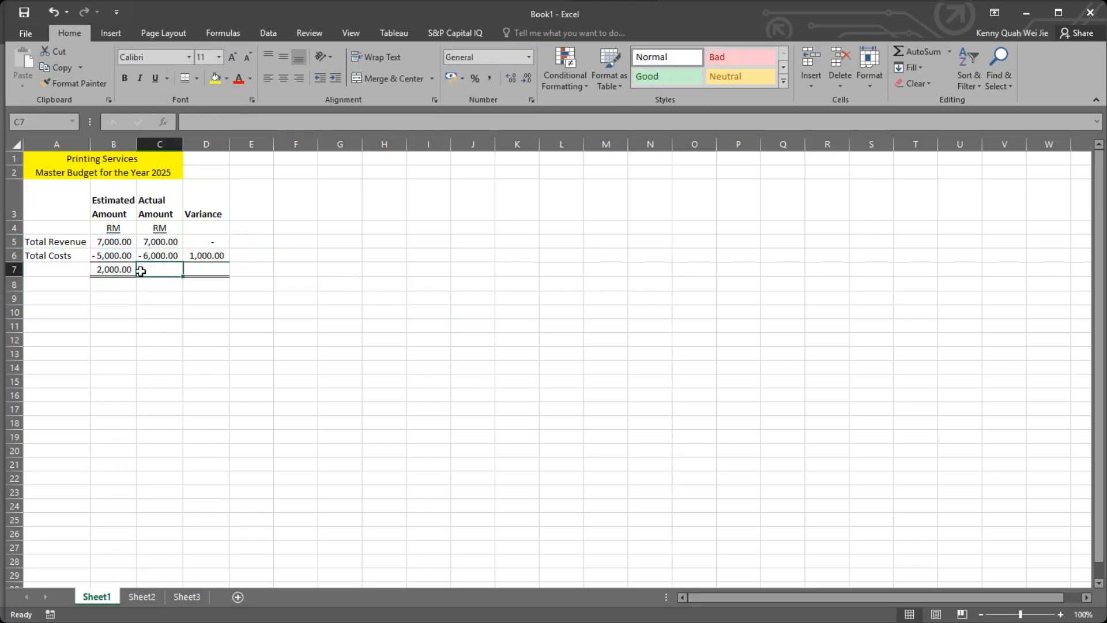
{"action": "left_click", "coordinate": [914, 55]}
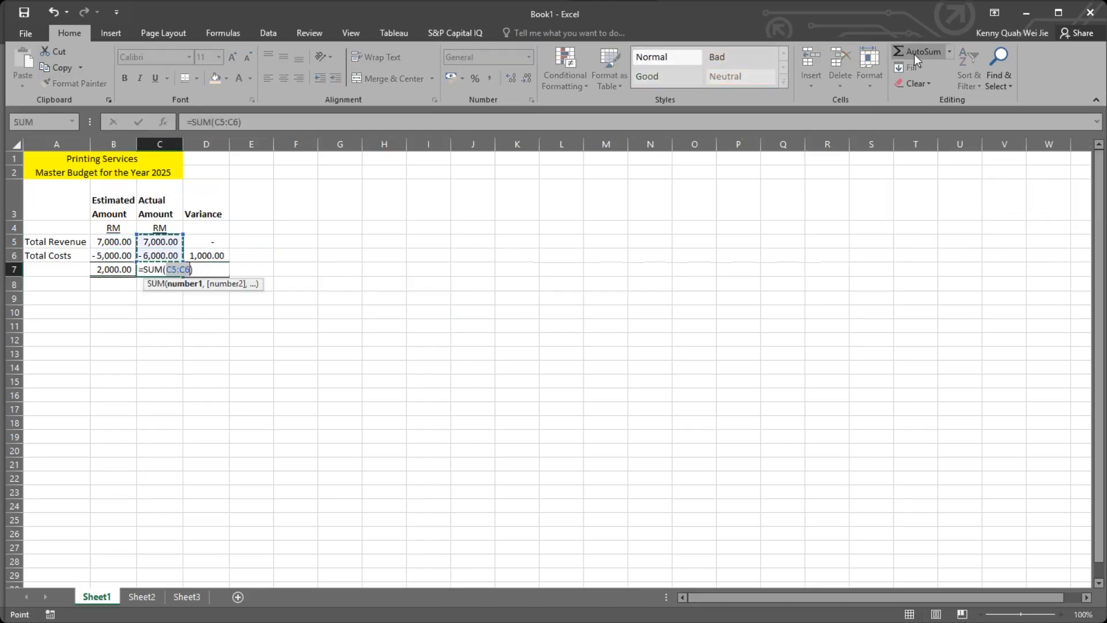
{"action": "key", "text": "Return"}
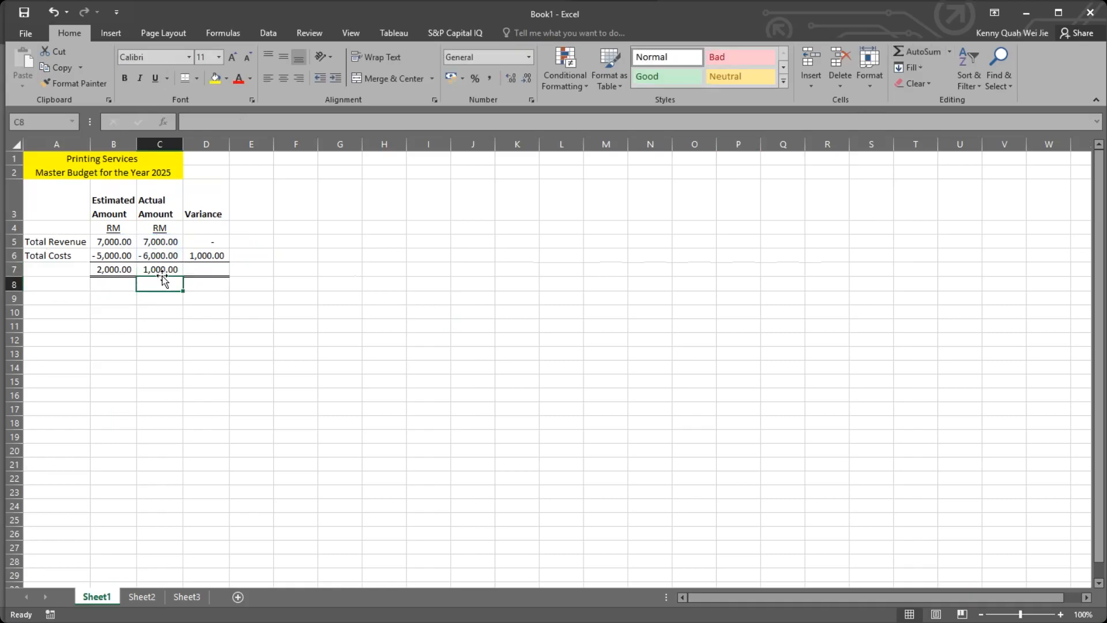
Fill the variance formula from D6 down to D7 to calculate the variance between the estimated and actual totals.
{"action": "left_click", "coordinate": [213, 256]}
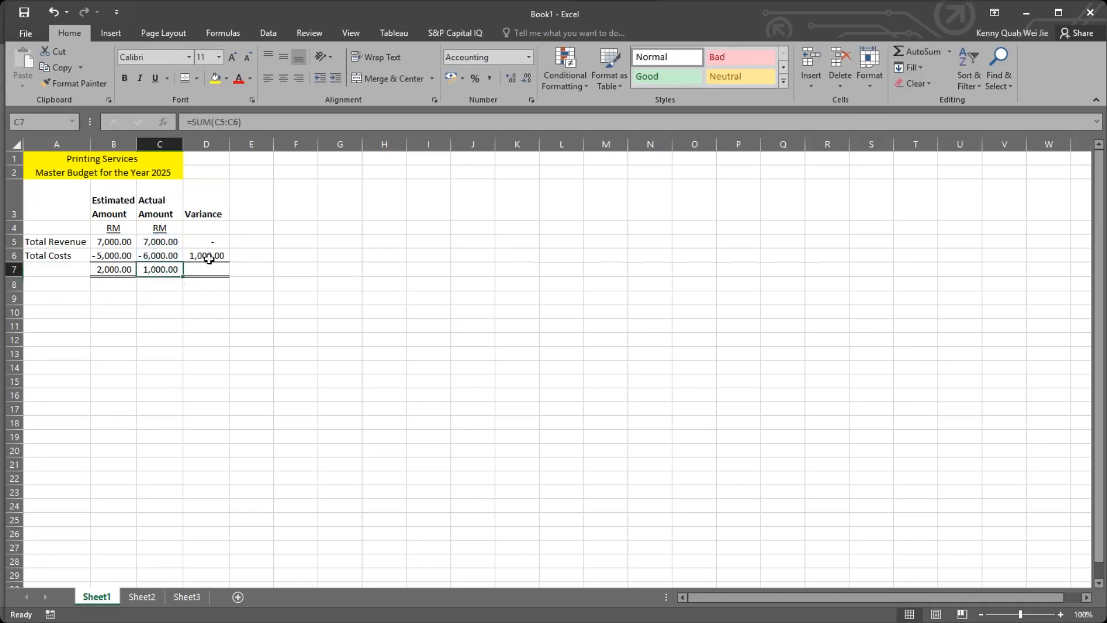
{"action": "left_click_drag", "start_coordinate": [230, 262], "coordinate": [231, 272]}
{"action": "left_click", "coordinate": [234, 271]}
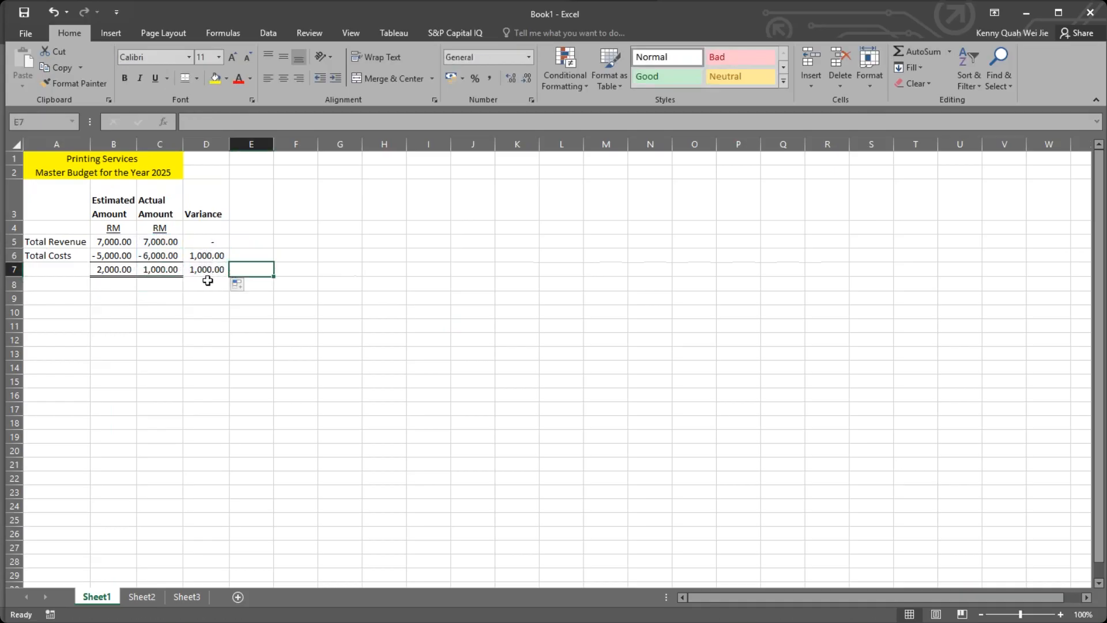
Compare the variance formulas and amounts in D6 and D7 of the Total Costs and totals rows.
{"action": "left_click", "coordinate": [208, 270]}
{"action": "left_click", "coordinate": [219, 257]}
{"action": "left_click", "coordinate": [199, 271]}
{"action": "left_click", "coordinate": [203, 258]}
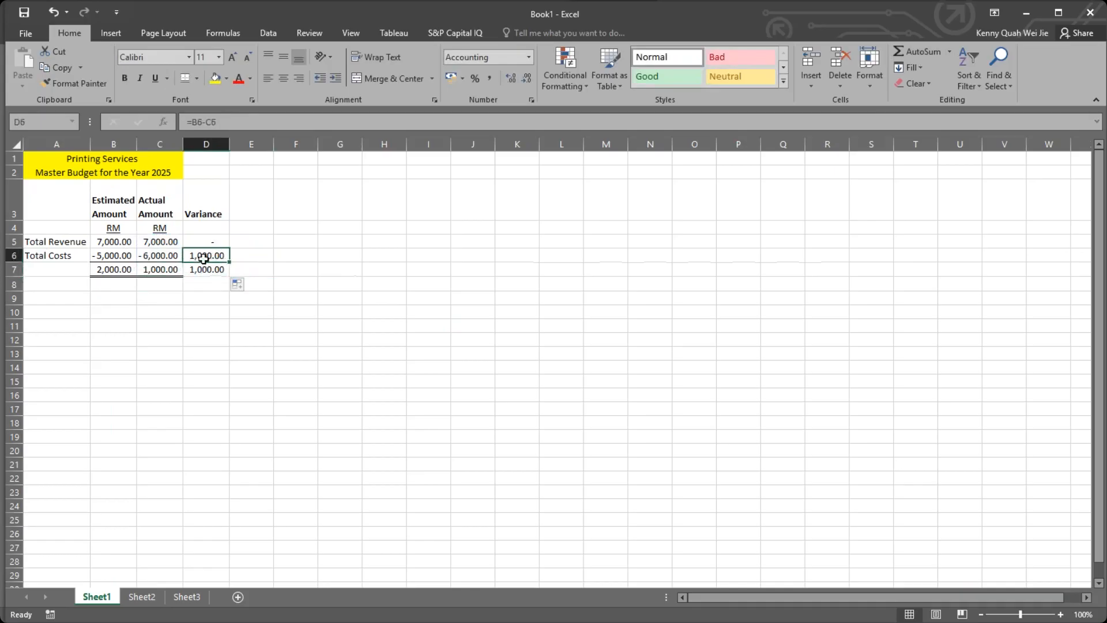
{"action": "left_click", "coordinate": [206, 265]}
{"action": "left_click", "coordinate": [205, 259]}
{"action": "left_click", "coordinate": [210, 264]}
{"action": "left_click", "coordinate": [209, 260]}
{"action": "left_click", "coordinate": [257, 267]}
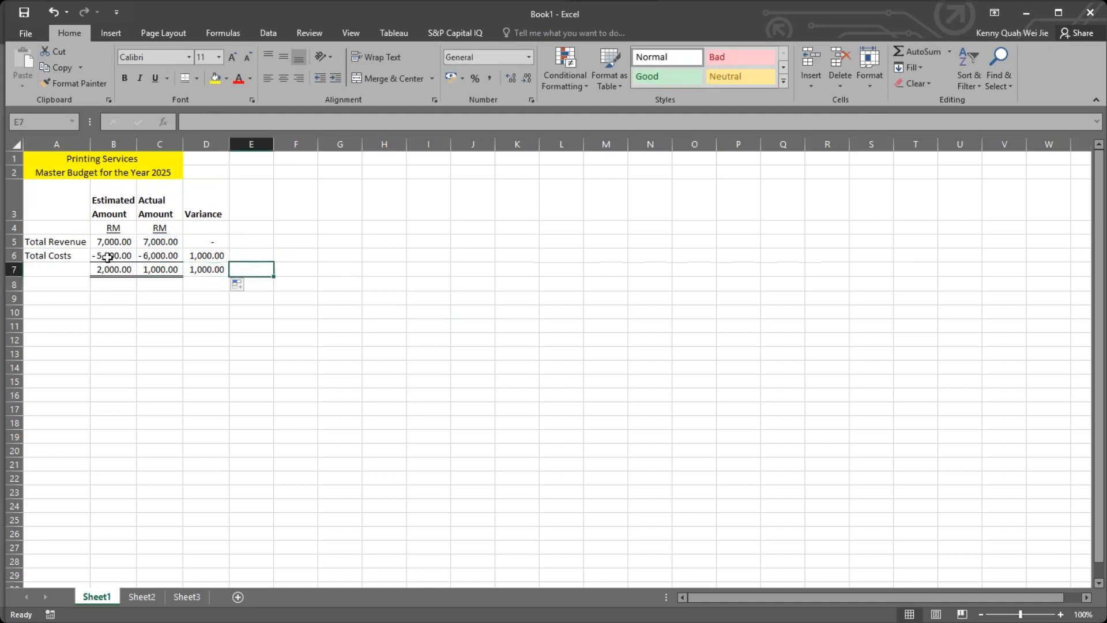
{"action": "left_click", "coordinate": [207, 256]}
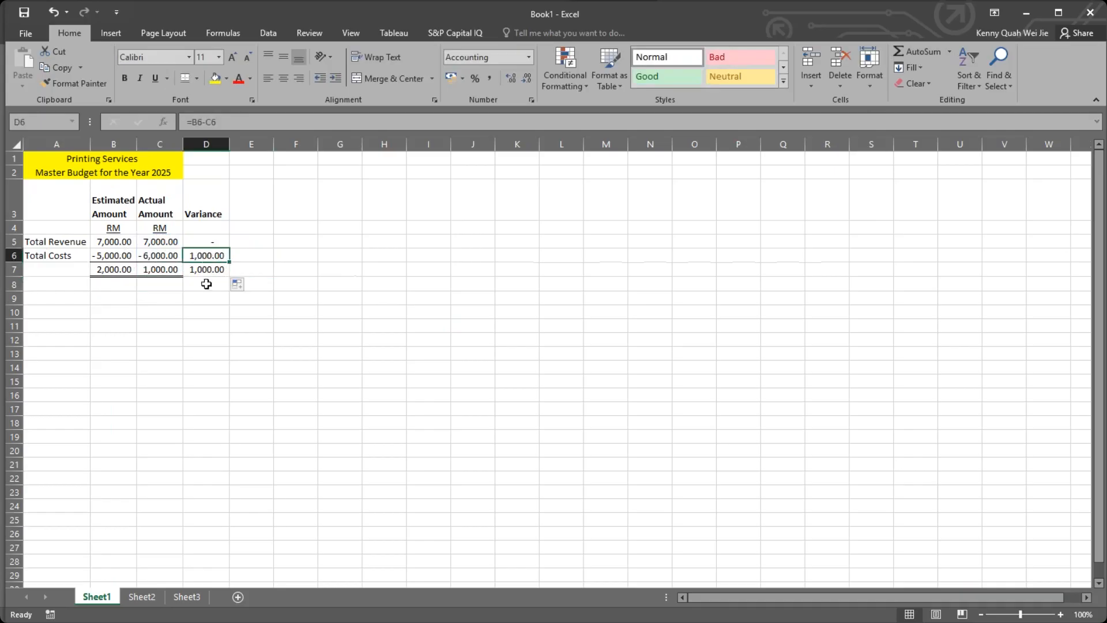
{"action": "left_click", "coordinate": [200, 269]}
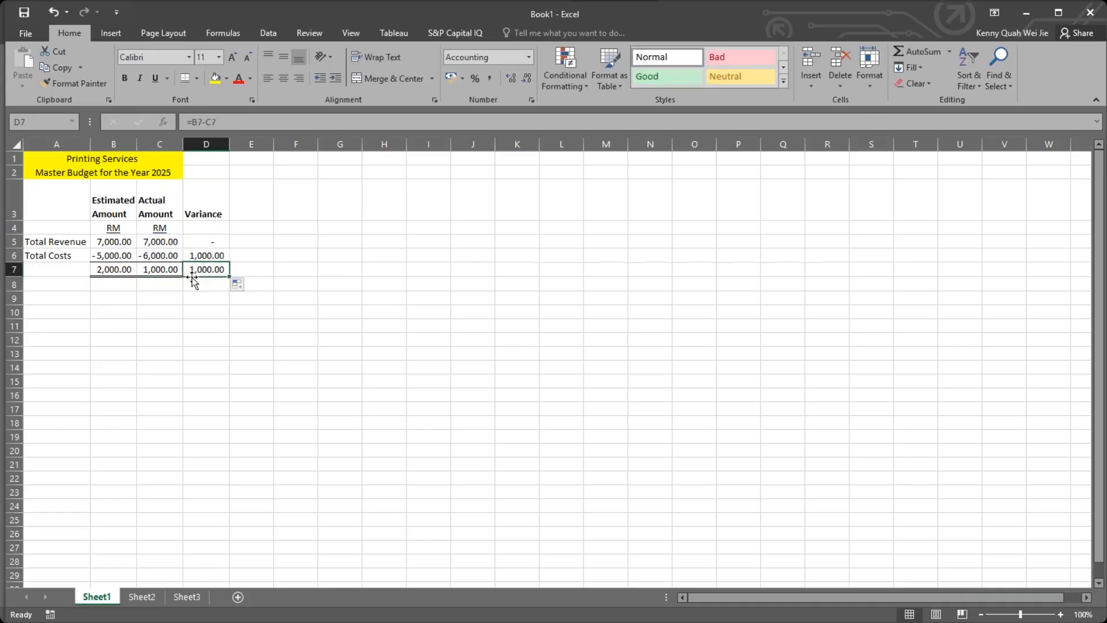
{"action": "left_click", "coordinate": [194, 257]}
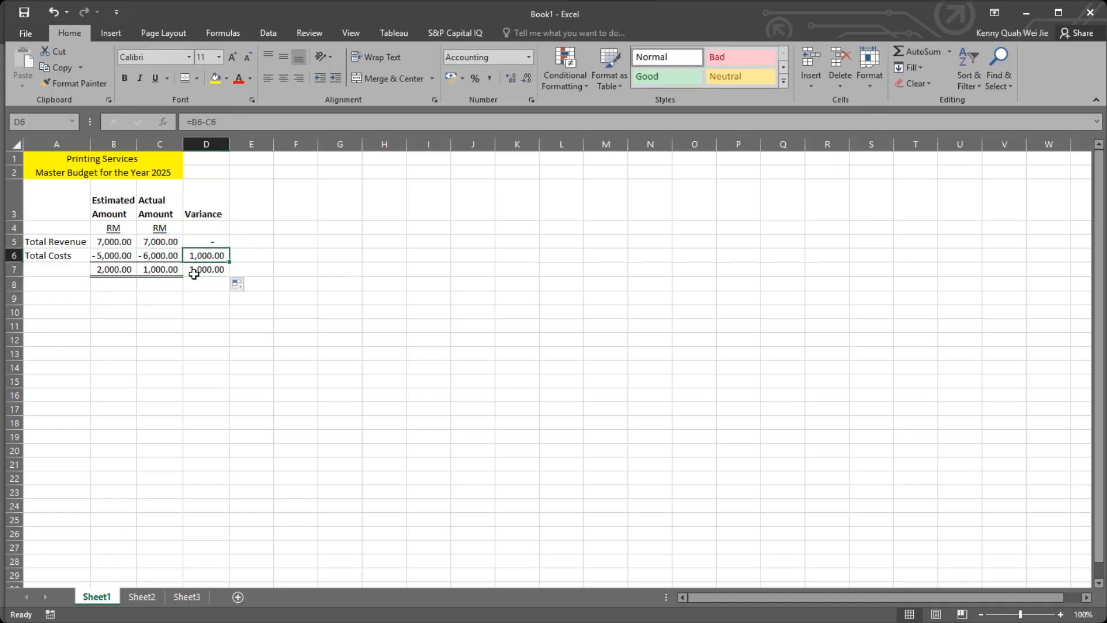
{"action": "left_click", "coordinate": [194, 272]}
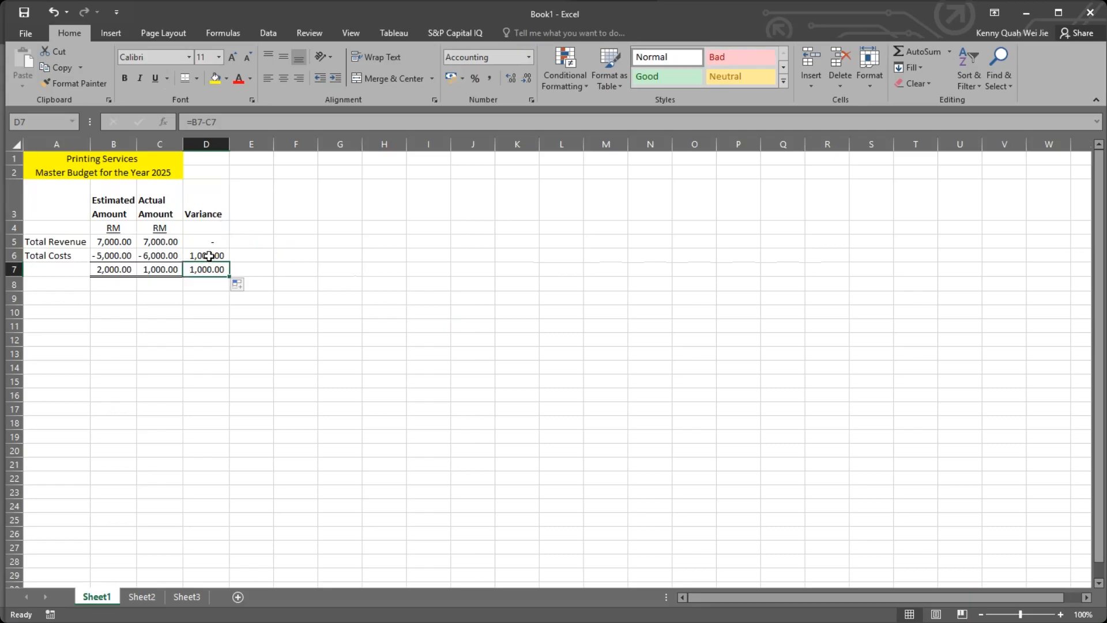
Trace the Total Costs variance formula in D6 back to the estimated and actual costs in B6 and C6.
{"action": "left_click", "coordinate": [207, 254]}
{"action": "double_click", "coordinate": [208, 254]}
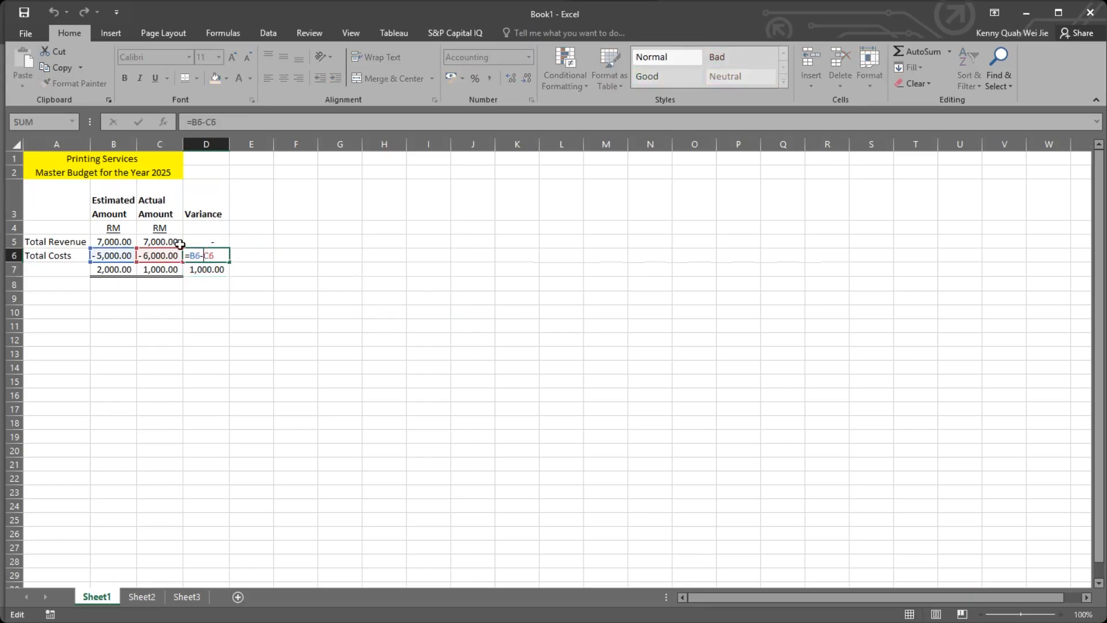
{"action": "left_click", "coordinate": [111, 260]}
{"action": "left_click", "coordinate": [165, 256]}
{"action": "key", "text": "ctrl+Return"}
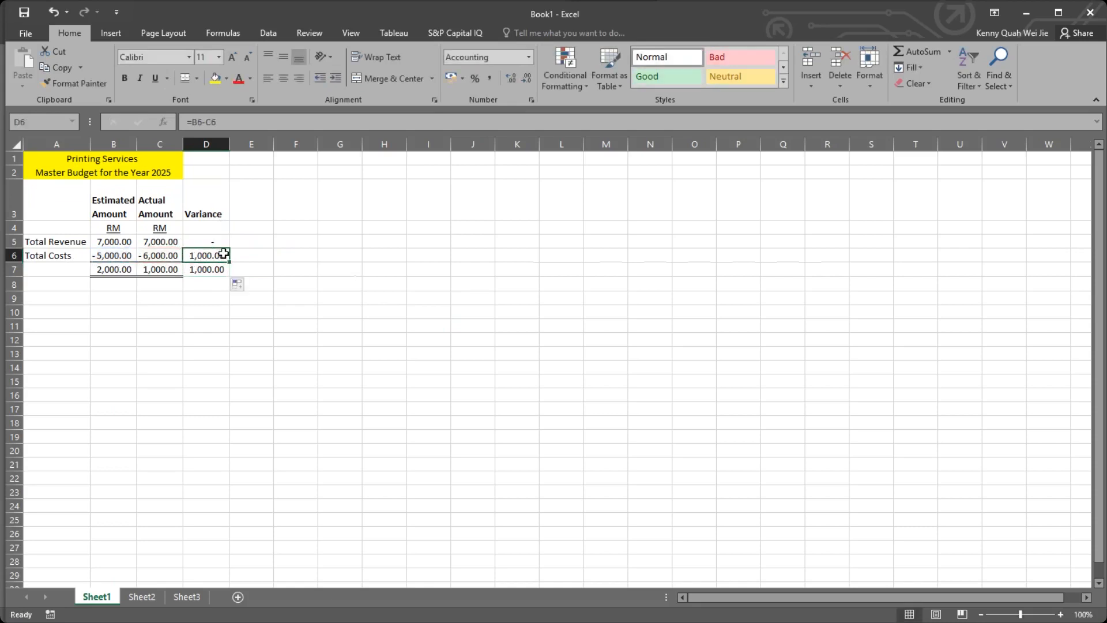
{"action": "left_click", "coordinate": [117, 255]}
{"action": "left_click", "coordinate": [155, 252]}
{"action": "left_click", "coordinate": [125, 256]}
{"action": "left_click", "coordinate": [165, 255]}
{"action": "left_click", "coordinate": [122, 255]}
{"action": "left_click", "coordinate": [173, 256]}
{"action": "left_click", "coordinate": [121, 253]}
{"action": "left_click", "coordinate": [165, 254]}
{"action": "left_click", "coordinate": [210, 254]}
Undo the row 7 totals, the negative cost amounts and the variance formulas in column D.
{"action": "key", "text": "ctrl+z"}
{"action": "key", "text": "ctrl+z"}
{"action": "key", "text": "ctrl+z"}
{"action": "key", "text": "ctrl+z"}
{"action": "key", "text": "ctrl+z"}
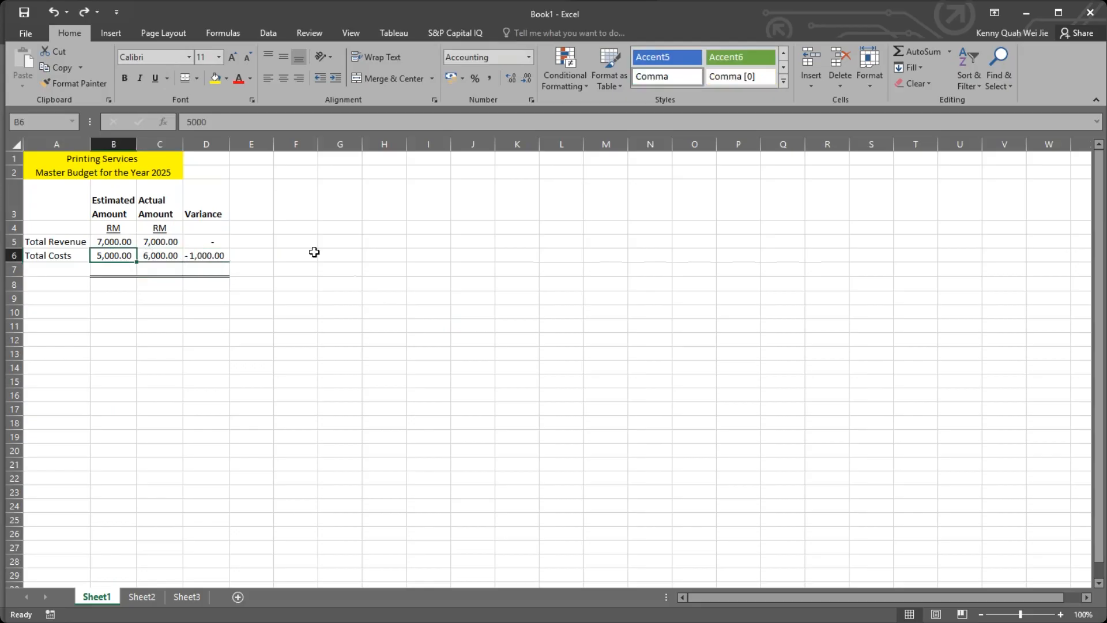
{"action": "left_click", "coordinate": [291, 254]}
{"action": "key", "text": "ctrl+z"}
{"action": "key", "text": "ctrl+z"}
{"action": "key", "text": "ctrl+z"}
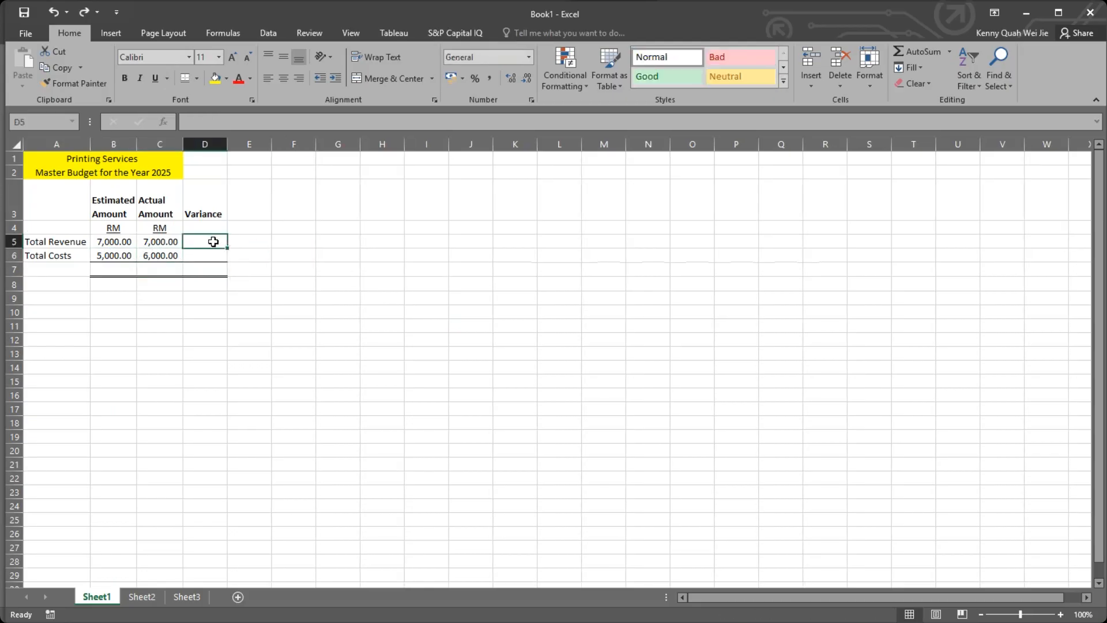
Enter the variance formula =C5-B5 in D5 and fill it down through D7.
{"action": "type", "text": "="}
{"action": "left_click", "coordinate": [160, 242]}
{"action": "type", "text": "-"}
{"action": "left_click", "coordinate": [119, 240]}
{"action": "type", "text": "\\"}
{"action": "key", "text": "BackSpace"}
{"action": "key", "text": "ctrl+Return"}
{"action": "left_click_drag", "start_coordinate": [228, 257], "coordinate": [230, 272]}
Autofit the width of column D to its amounts and check the Total Costs variance formula in D6.
{"action": "left_click", "coordinate": [240, 241]}
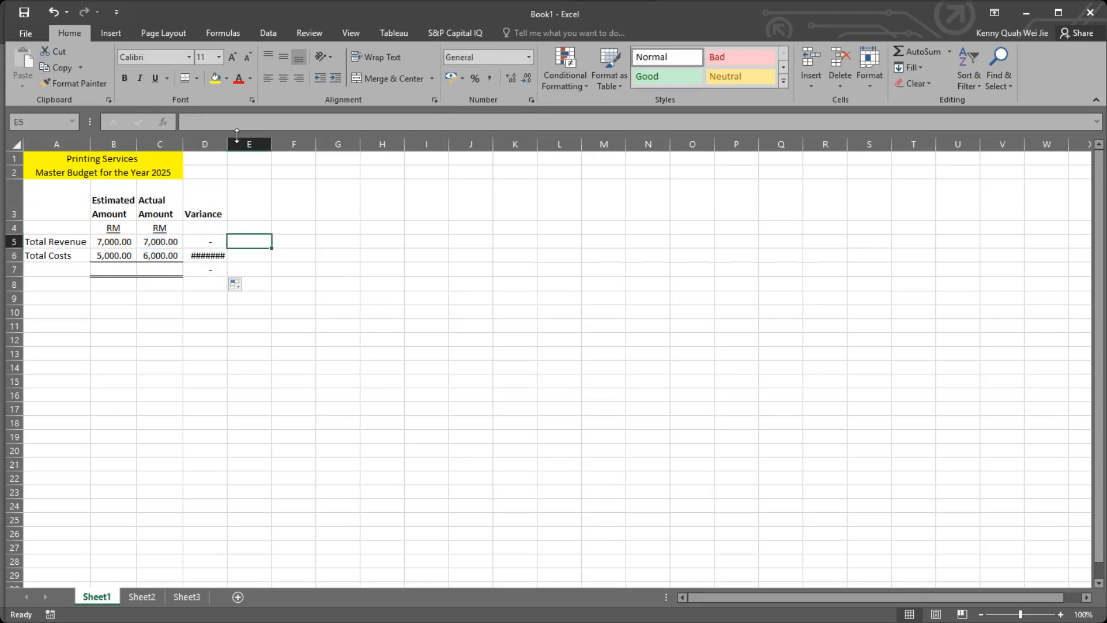
{"action": "double_click", "coordinate": [226, 144]}
{"action": "left_click", "coordinate": [276, 243]}
{"action": "left_click", "coordinate": [214, 255]}
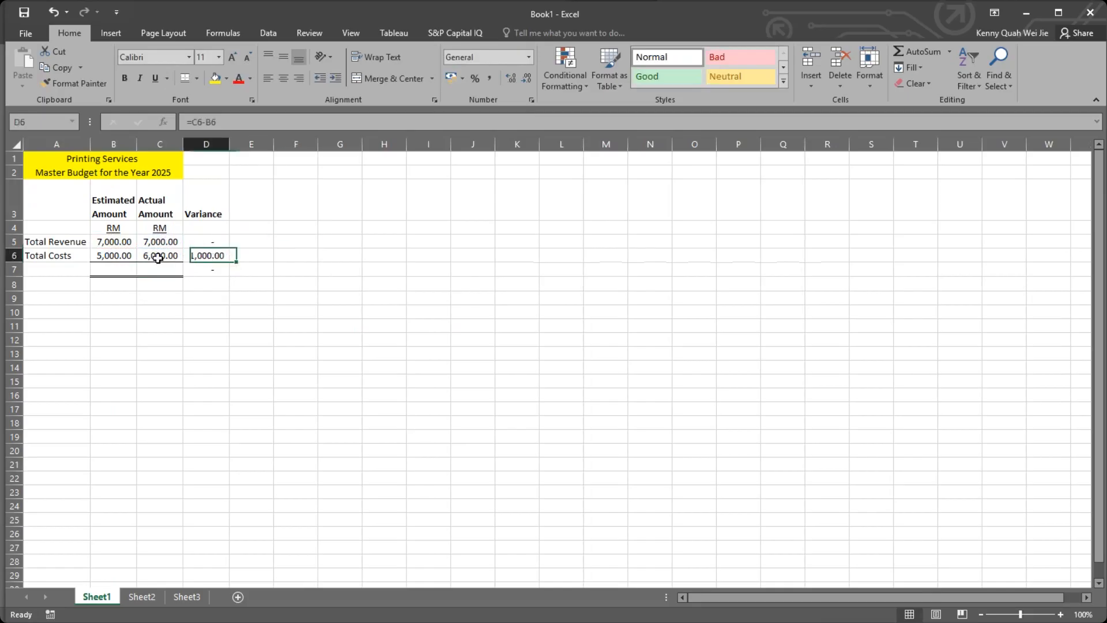
{"action": "left_click", "coordinate": [209, 201]}
{"action": "left_click", "coordinate": [211, 255]}
Subtract total costs from total revenue in B7 with =B5-B6 and fill the formula across to C7.
{"action": "left_click", "coordinate": [104, 268]}
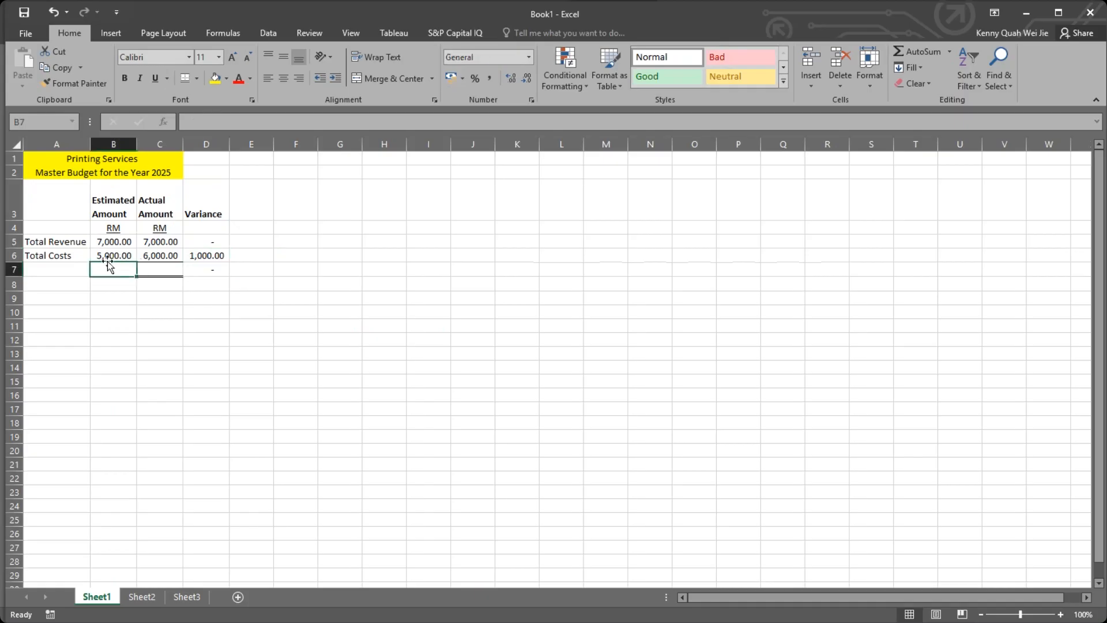
{"action": "type", "text": "="}
{"action": "left_click", "coordinate": [113, 242]}
{"action": "type", "text": "-"}
{"action": "left_click", "coordinate": [114, 255]}
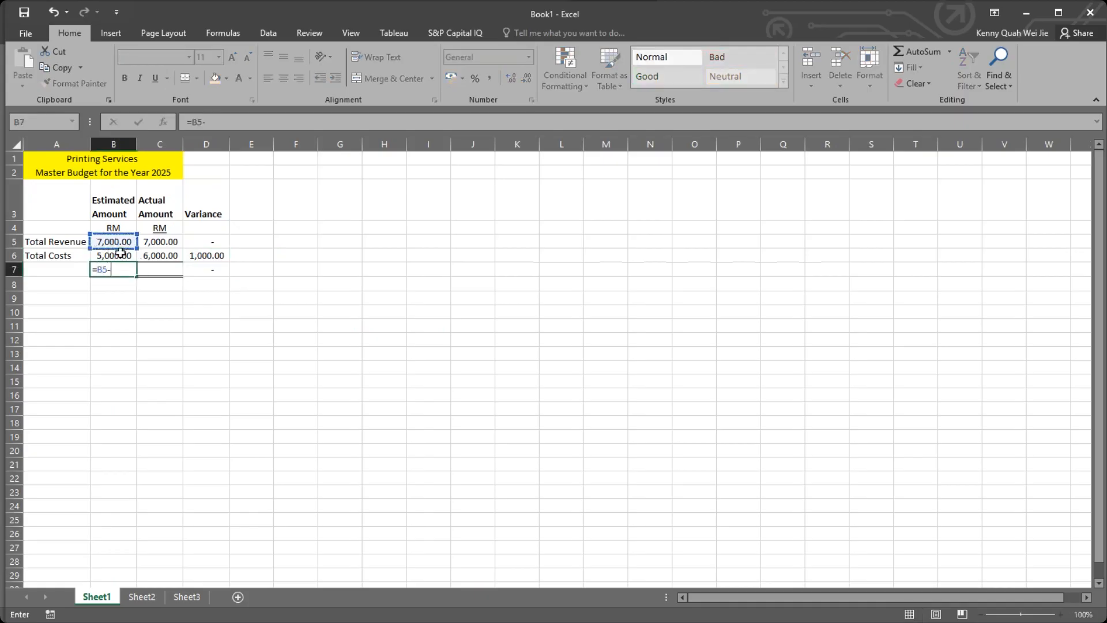
{"action": "key", "text": "Return"}
{"action": "left_click", "coordinate": [116, 268]}
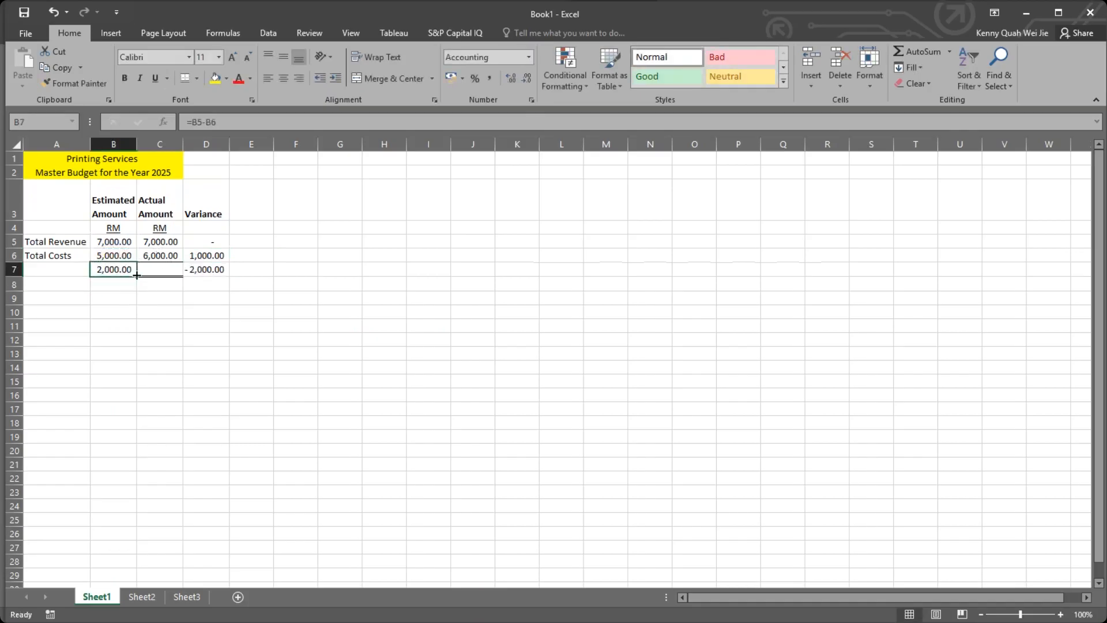
{"action": "left_click_drag", "start_coordinate": [139, 276], "coordinate": [179, 276]}
{"action": "left_click", "coordinate": [210, 309]}
{"action": "left_click", "coordinate": [227, 269]}
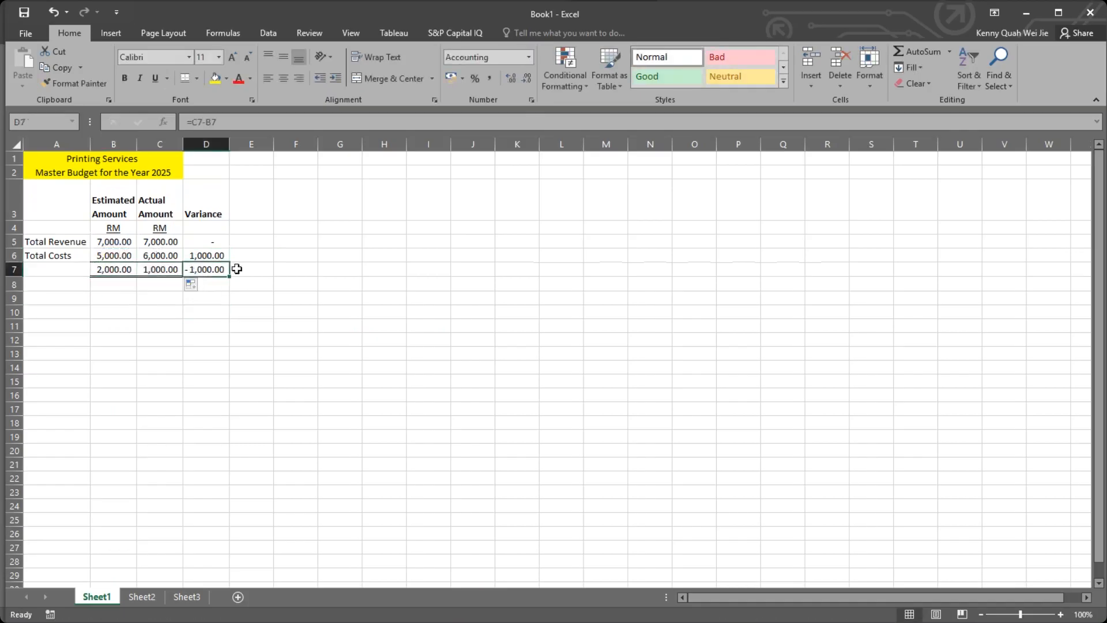
Label the result row by entering Profit in A7.
{"action": "left_click", "coordinate": [247, 268]}
{"action": "left_click", "coordinate": [199, 269]}
{"action": "left_click", "coordinate": [122, 205]}
{"action": "left_click", "coordinate": [114, 269]}
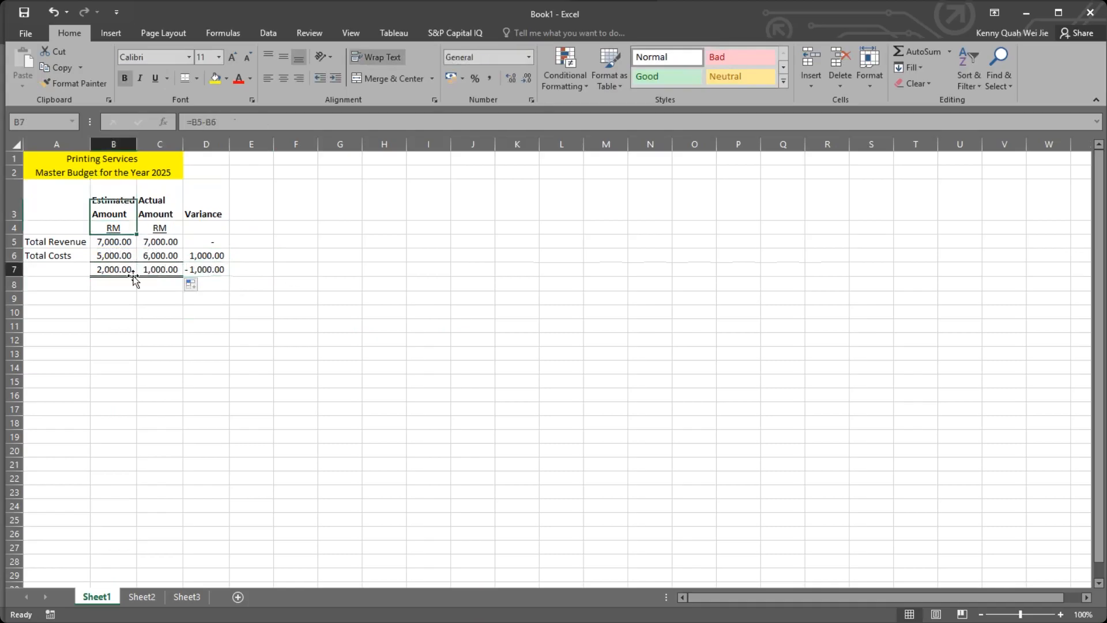
{"action": "left_click", "coordinate": [55, 270]}
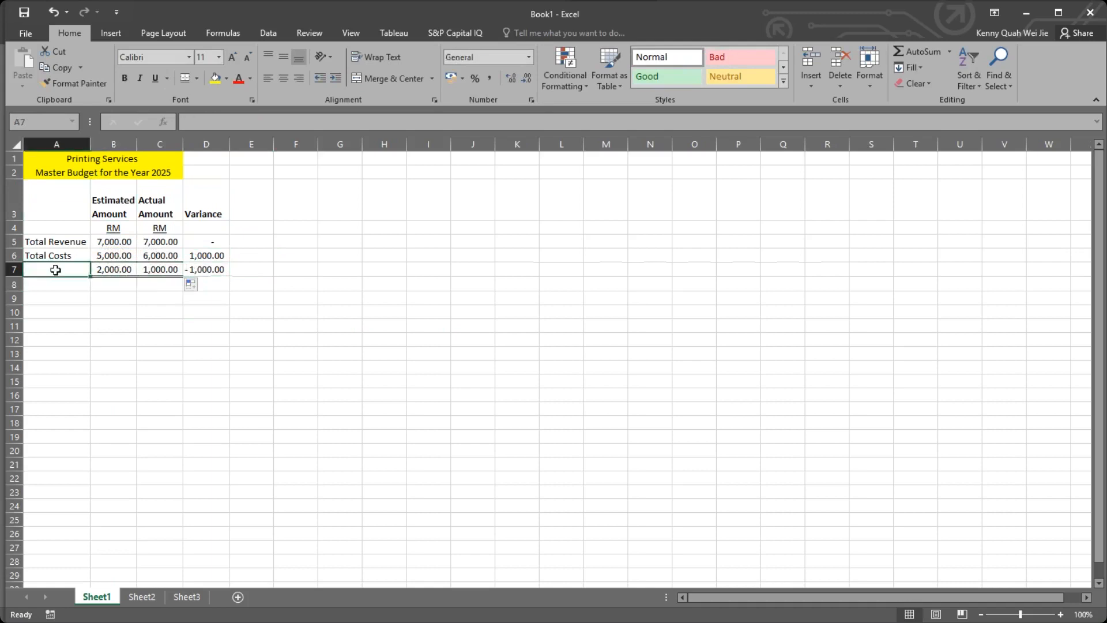
{"action": "type", "text": "Profit"}
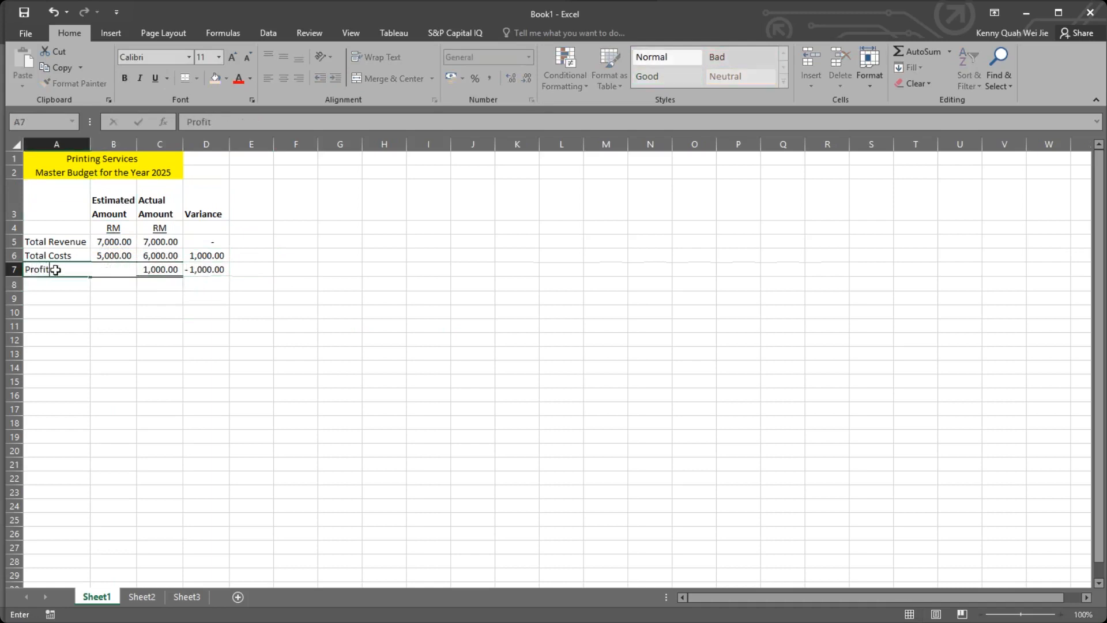
{"action": "key", "text": "Return"}
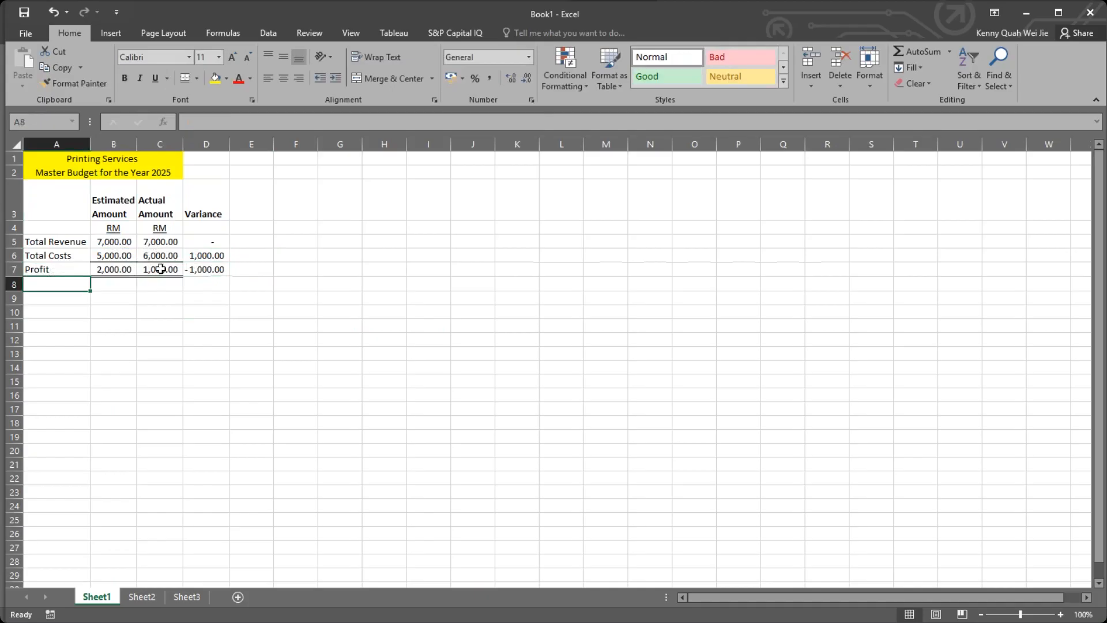
Apply the top and double bottom border to the profit variance cell D7.
{"action": "left_click", "coordinate": [219, 268]}
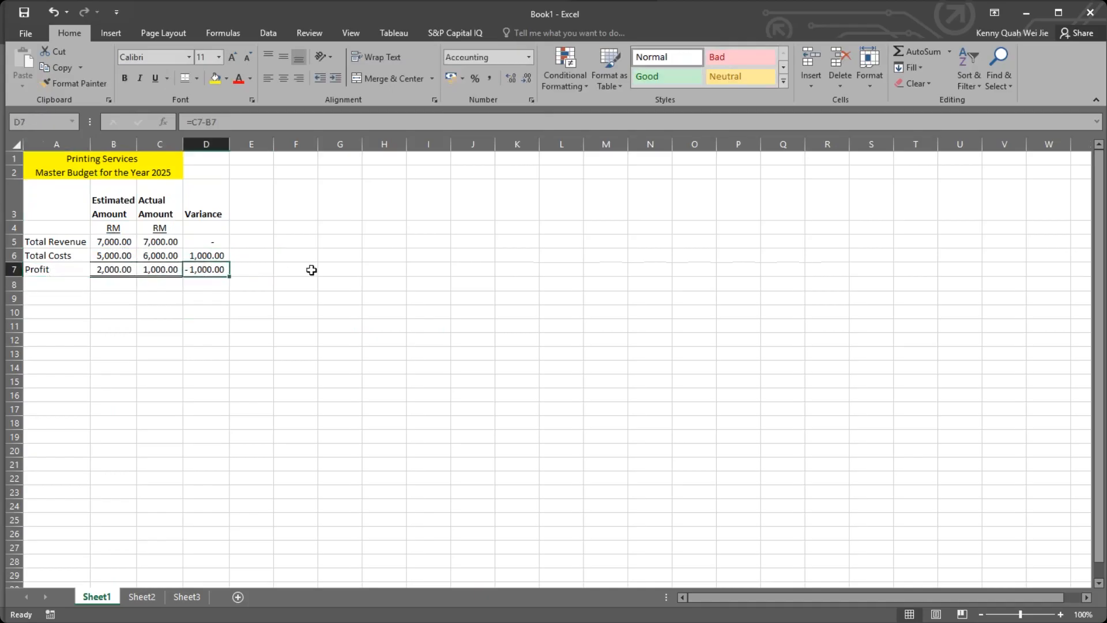
{"action": "left_click", "coordinate": [185, 77]}
{"action": "left_click", "coordinate": [248, 193]}
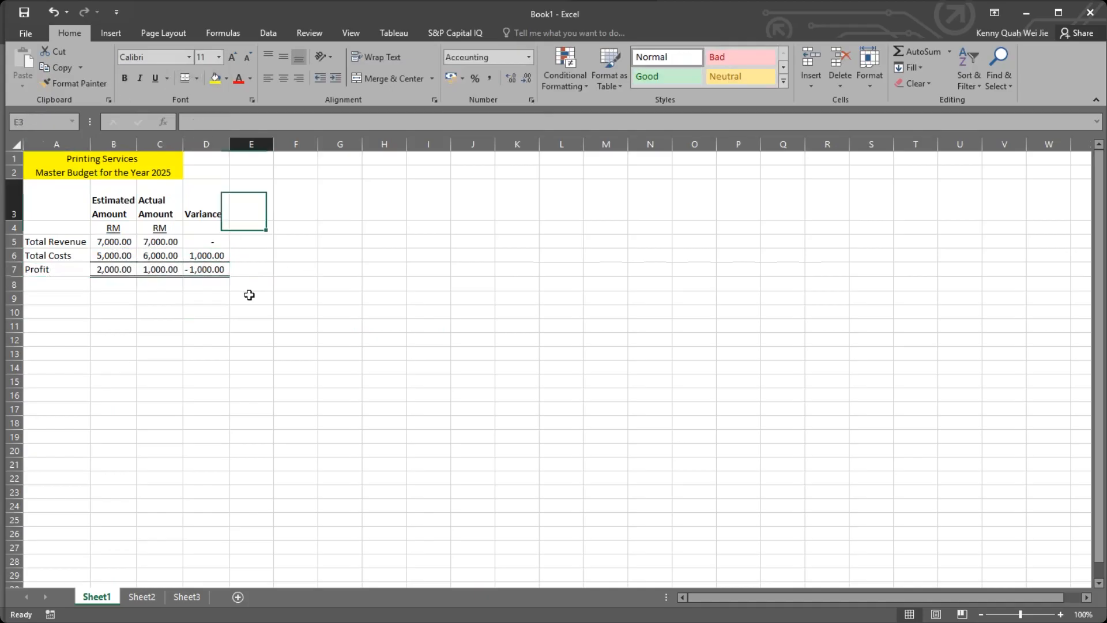
Review the actual profit formula in C7 and the Total Costs amounts and variance in row 6.
{"action": "left_click", "coordinate": [148, 271]}
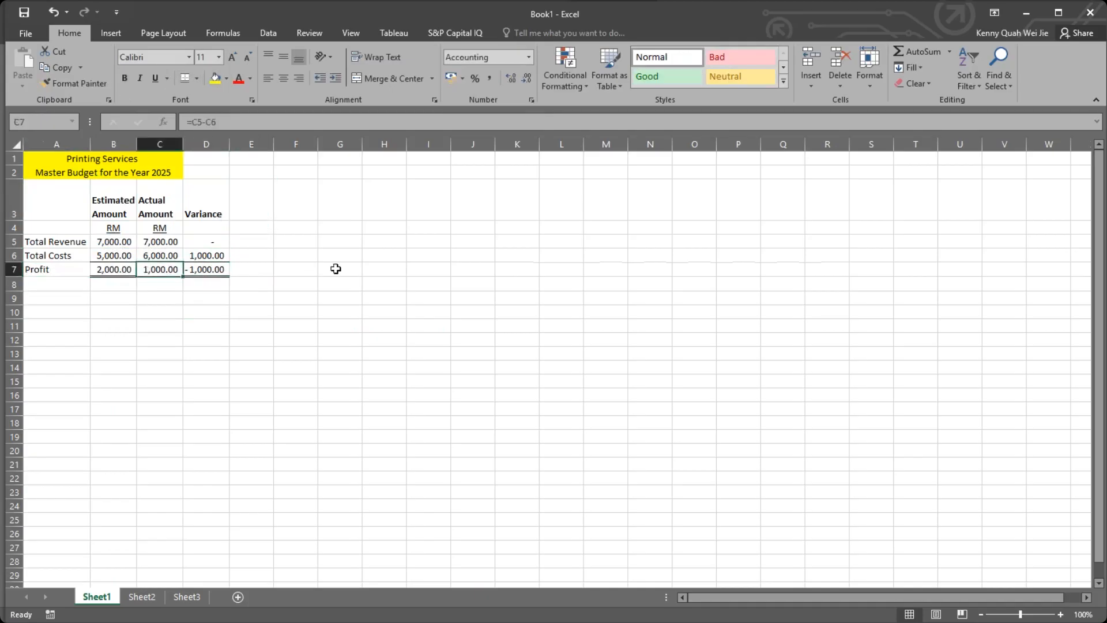
{"action": "left_click", "coordinate": [103, 256]}
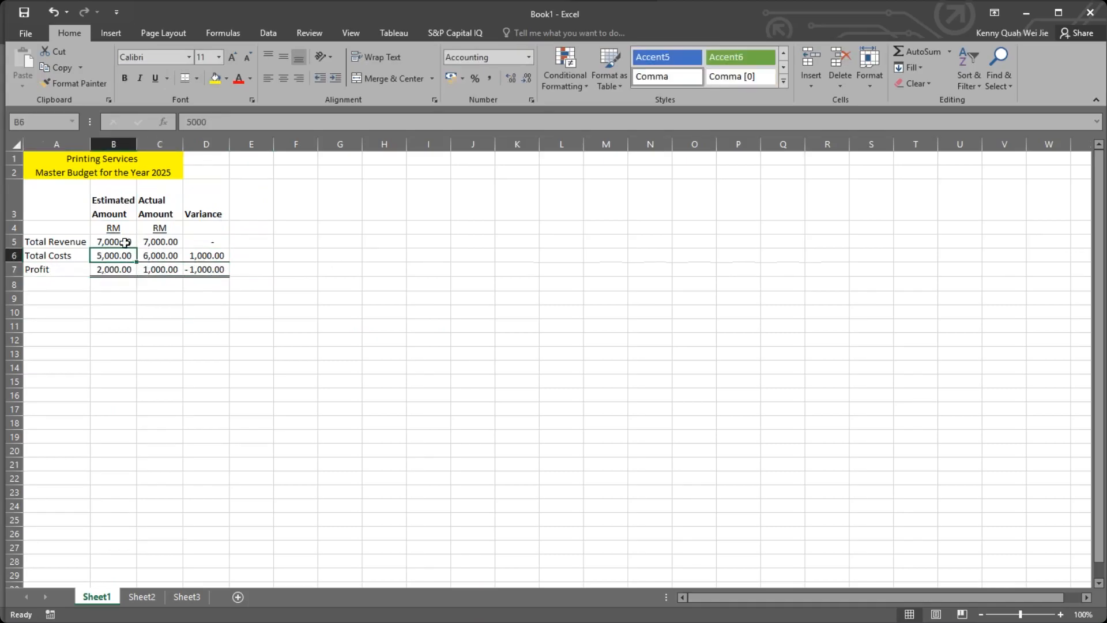
{"action": "left_click", "coordinate": [165, 256]}
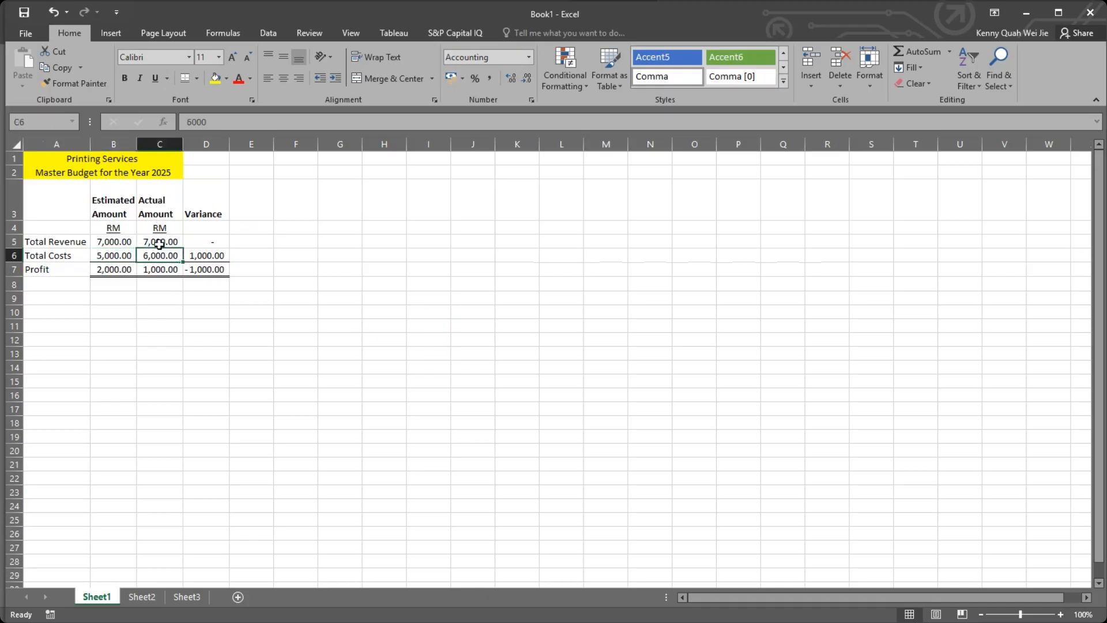
{"action": "left_click", "coordinate": [222, 258]}
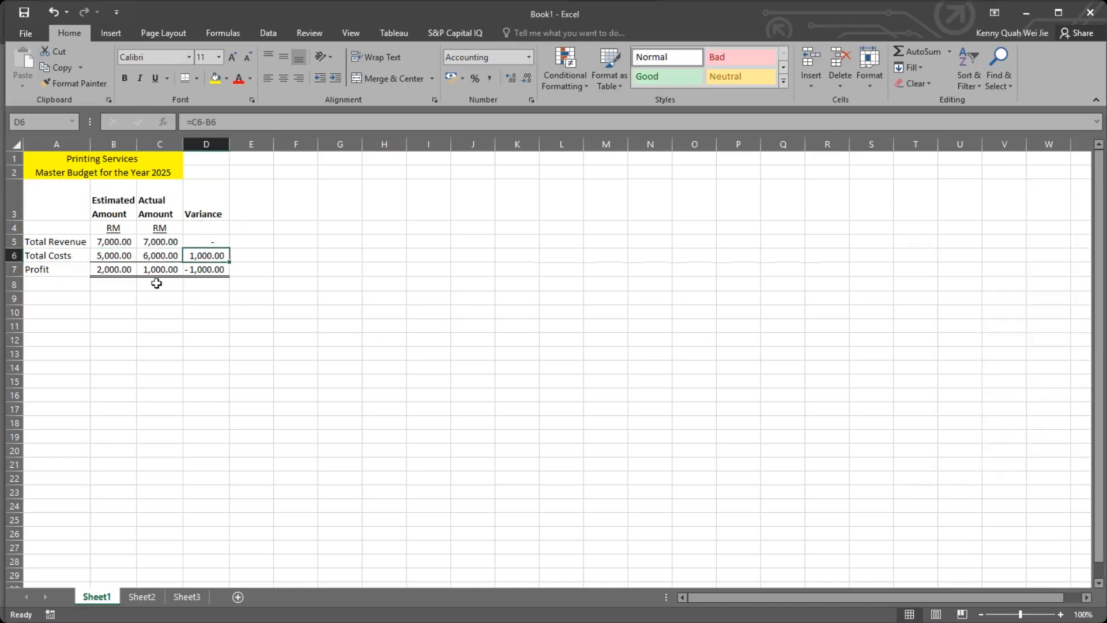
{"action": "left_click", "coordinate": [280, 253]}
{"action": "left_click", "coordinate": [237, 225]}
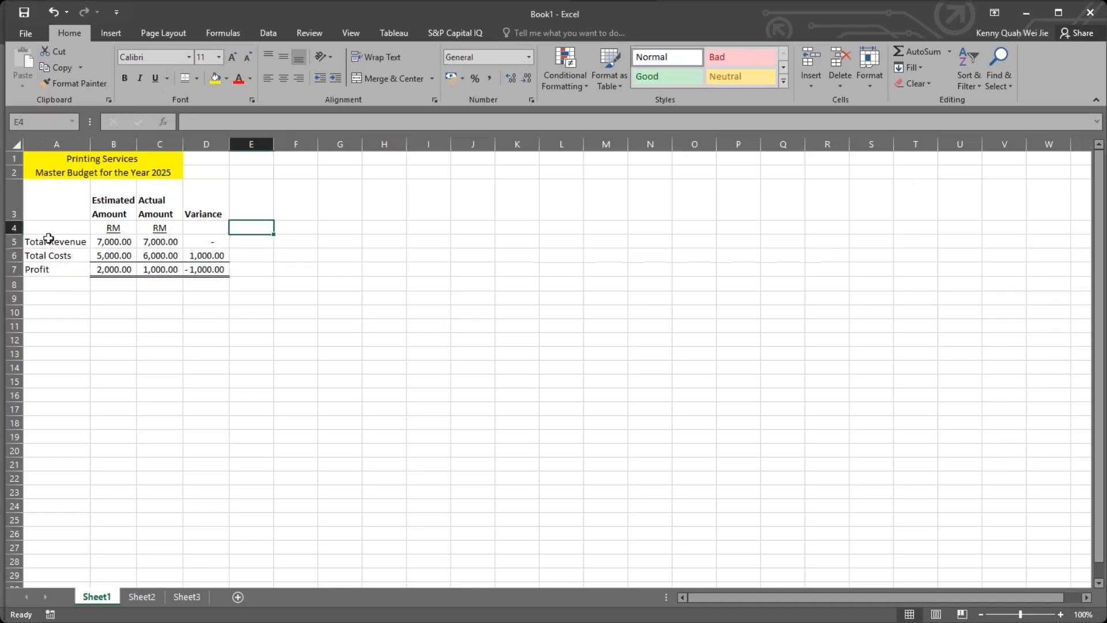
{"action": "left_click", "coordinate": [244, 251]}
{"action": "left_click", "coordinate": [245, 241]}
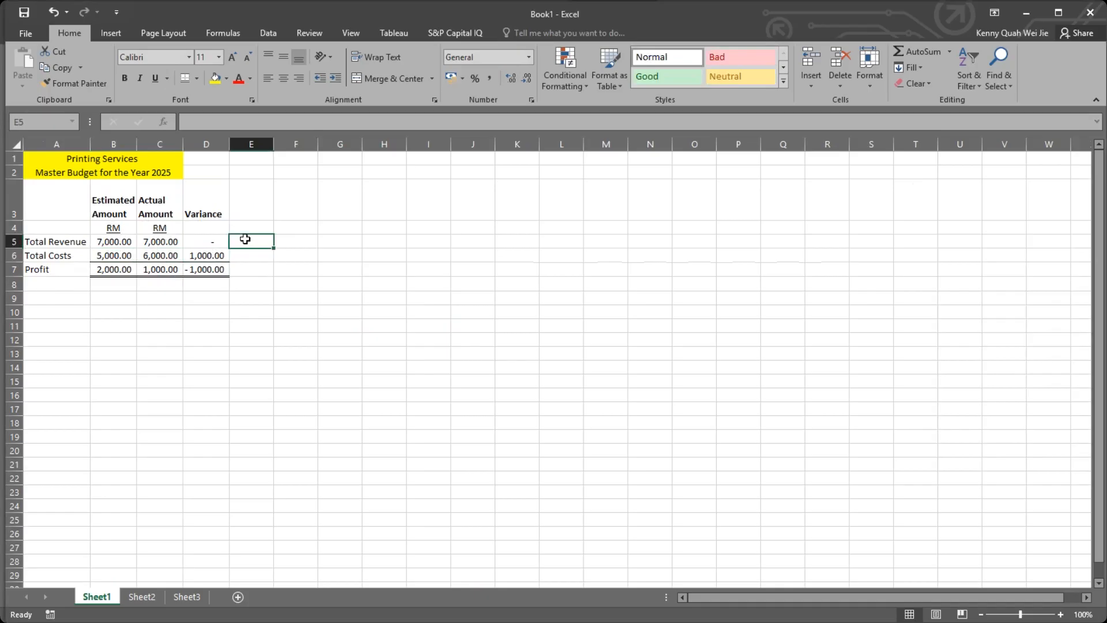
{"action": "left_click", "coordinate": [114, 312]}
{"action": "left_click", "coordinate": [64, 309]}
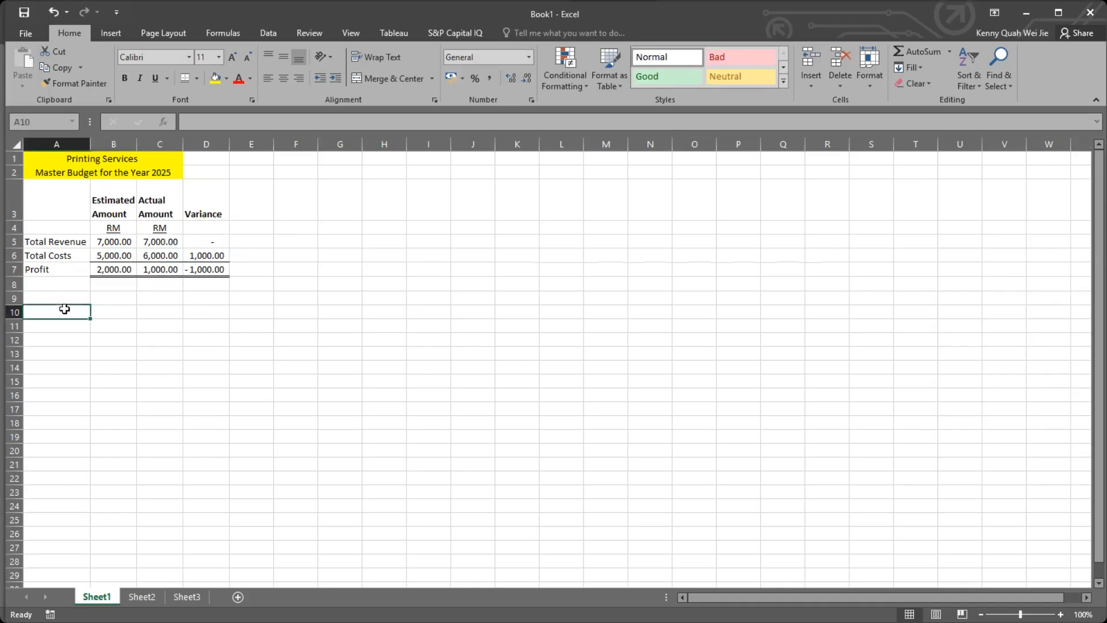
Try the top and double bottom border on the Profit label cell A7.
{"action": "left_click", "coordinate": [74, 242]}
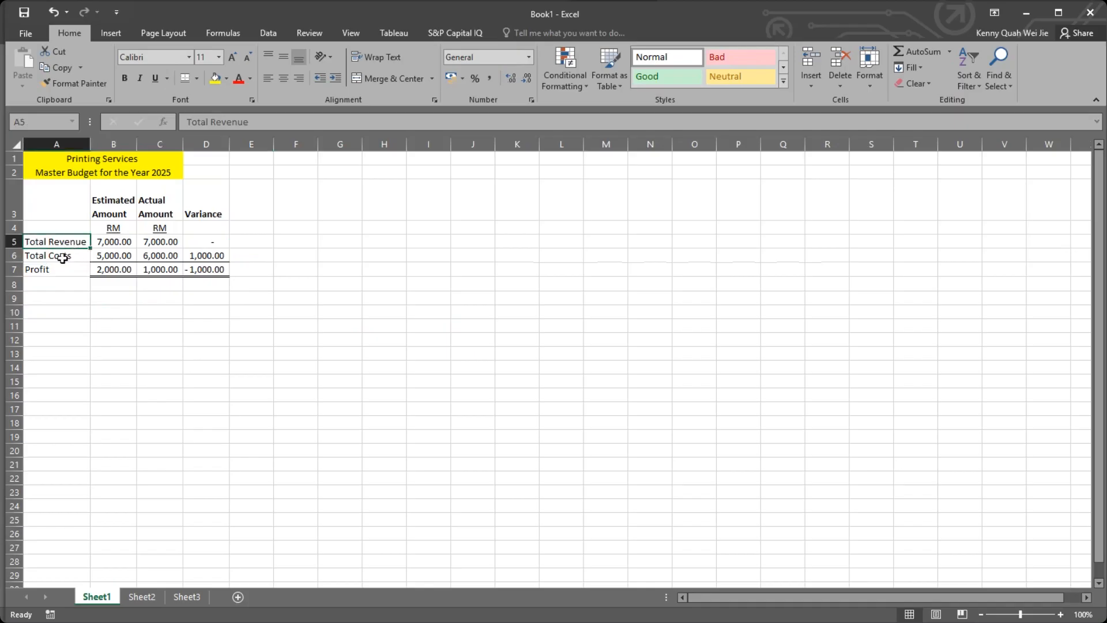
{"action": "left_click", "coordinate": [63, 267]}
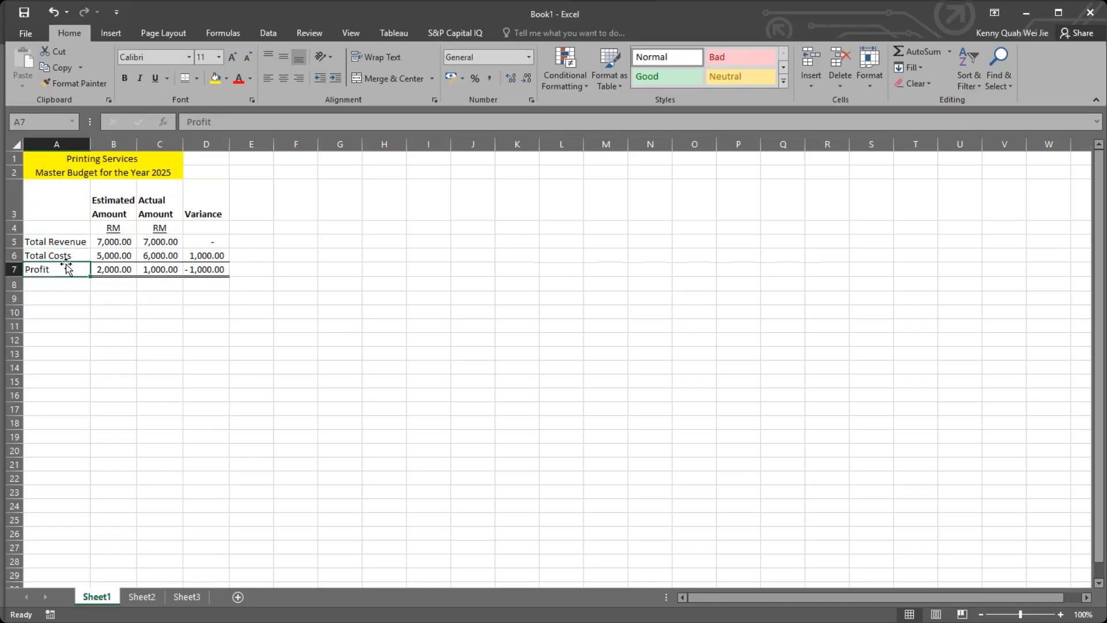
{"action": "left_click", "coordinate": [186, 75]}
{"action": "left_click", "coordinate": [287, 312]}
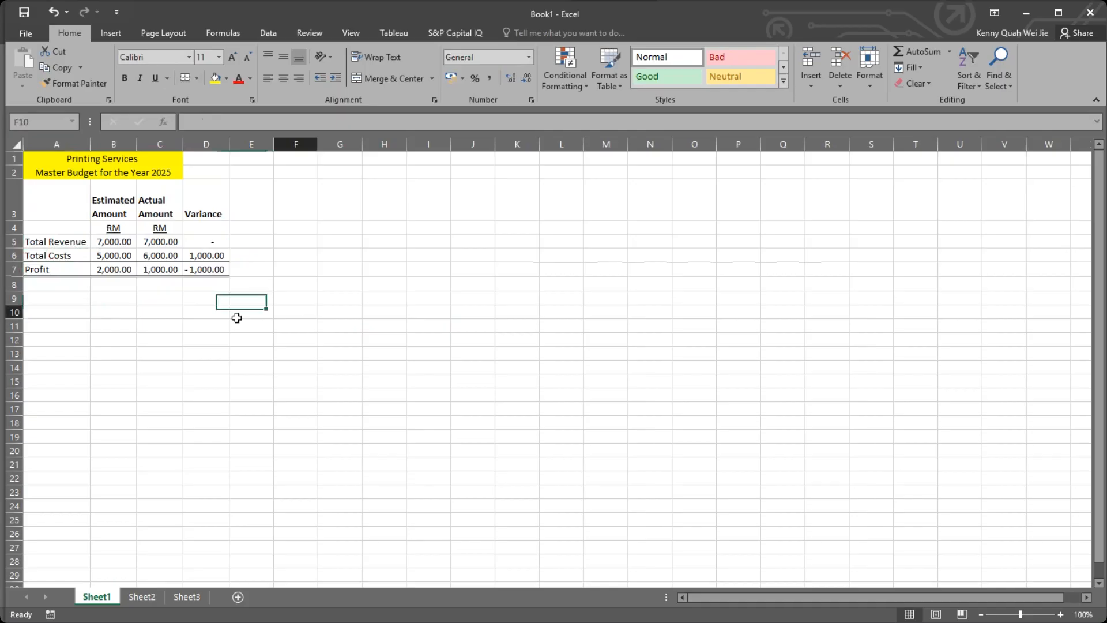
Undo the border on the Profit label cell A7.
{"action": "left_click", "coordinate": [66, 264]}
{"action": "left_click", "coordinate": [82, 324]}
{"action": "left_click", "coordinate": [74, 271]}
{"action": "left_click", "coordinate": [124, 302]}
{"action": "left_click", "coordinate": [52, 244]}
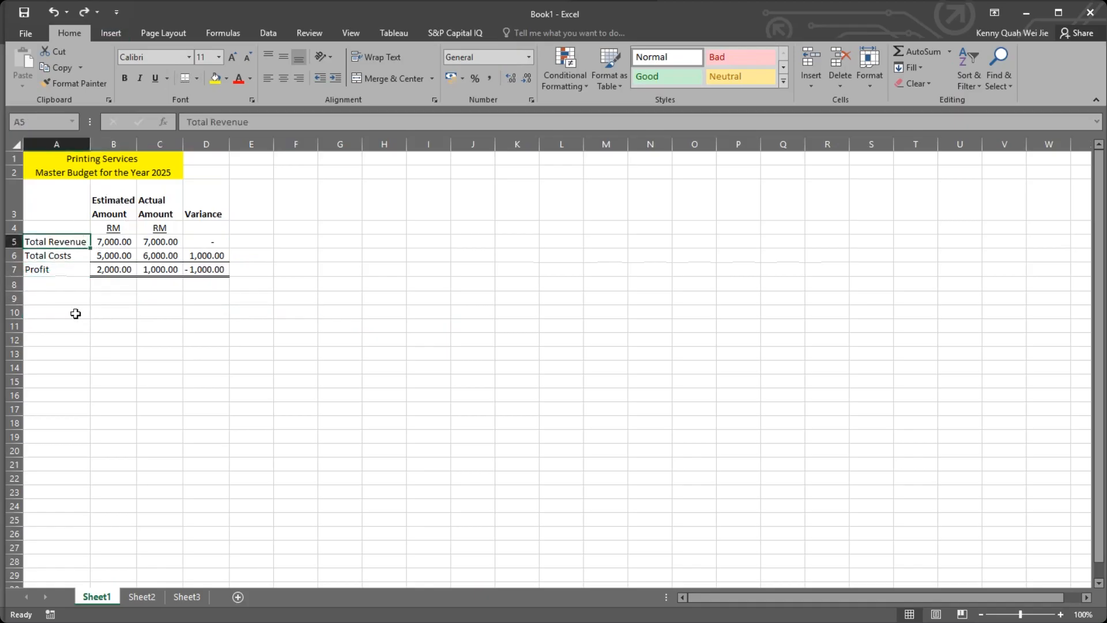
Copy the Estimated Amount, Actual Amount and Variance headers from B3:D3 into B9:D9.
{"action": "left_click", "coordinate": [77, 320]}
{"action": "left_click", "coordinate": [83, 314]}
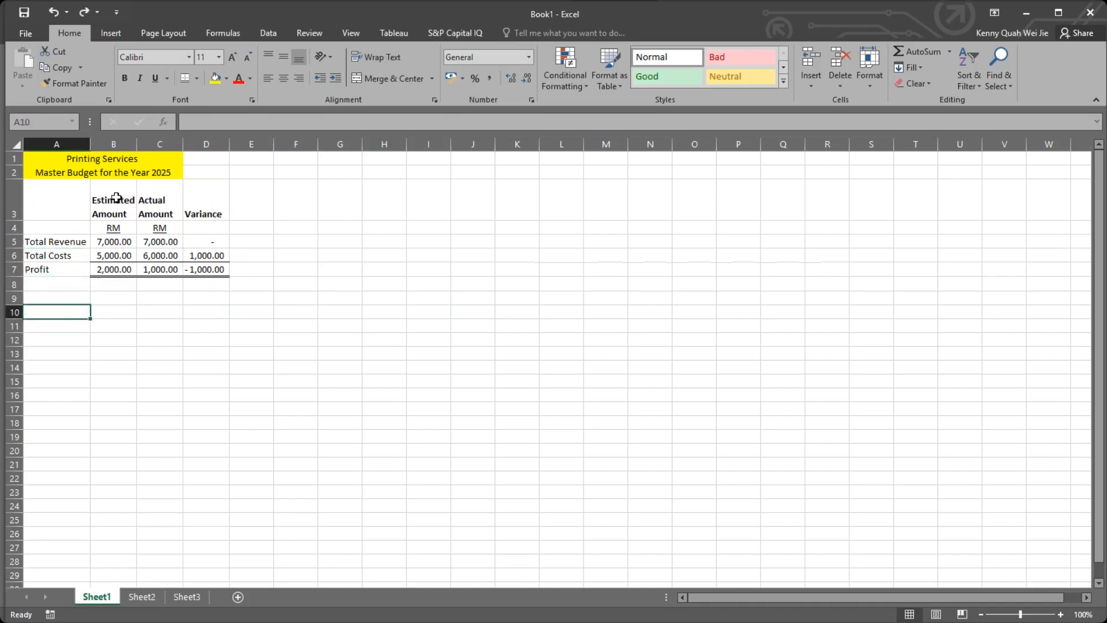
{"action": "left_click_drag", "start_coordinate": [115, 198], "coordinate": [217, 214]}
{"action": "key", "text": "ctrl+c"}
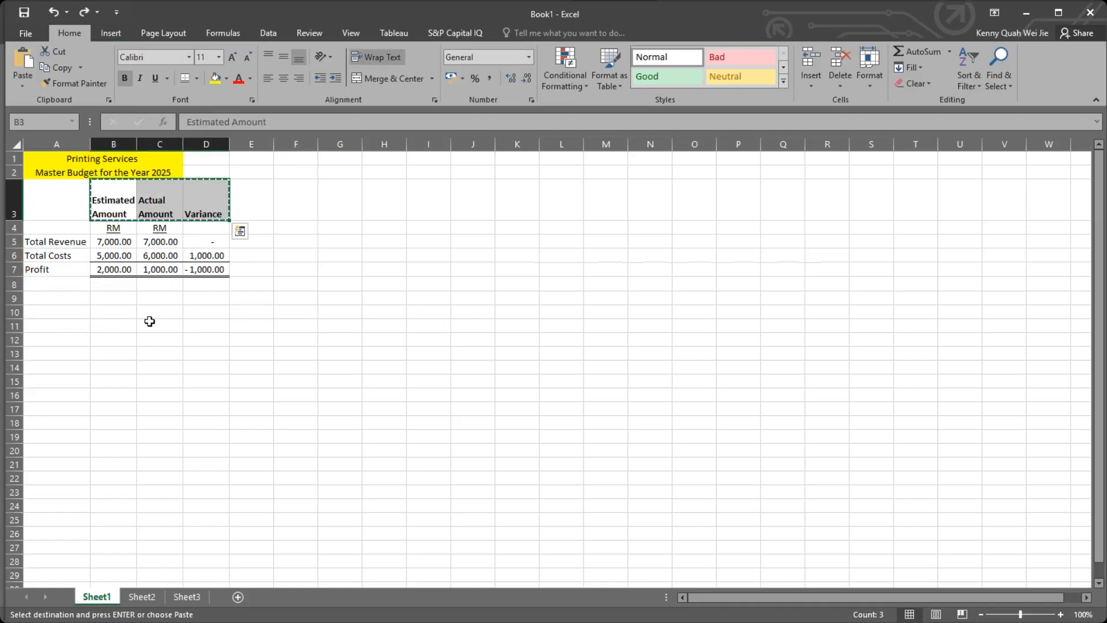
{"action": "left_click", "coordinate": [111, 312]}
{"action": "left_click", "coordinate": [120, 298]}
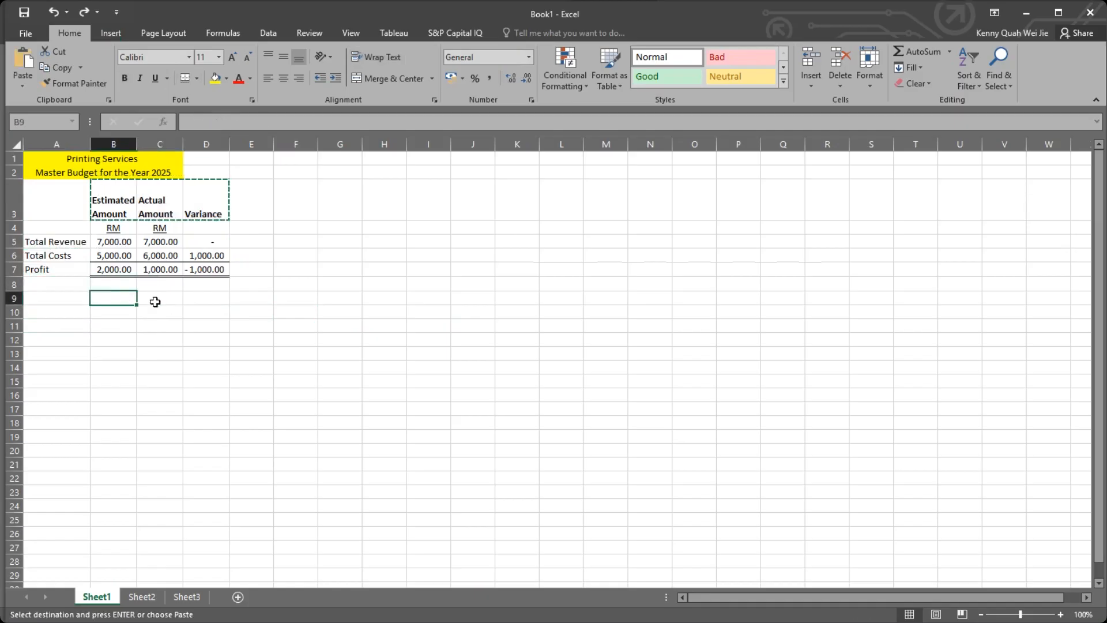
{"action": "key", "text": "ctrl+v"}
{"action": "left_click", "coordinate": [86, 341]}
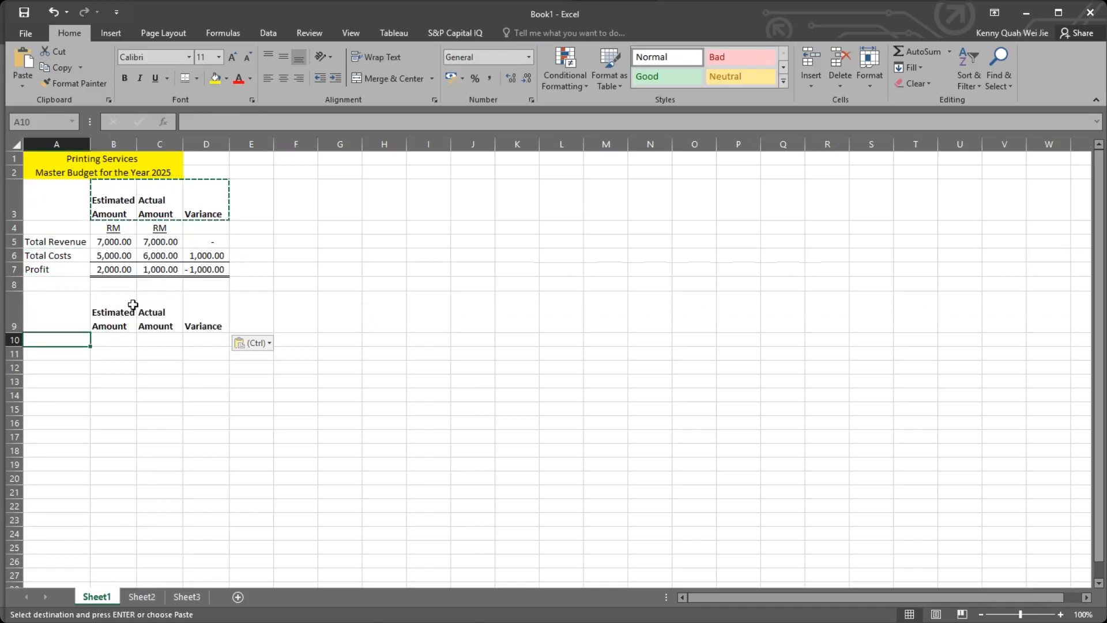
{"action": "left_click_drag", "start_coordinate": [18, 334], "coordinate": [19, 334]}
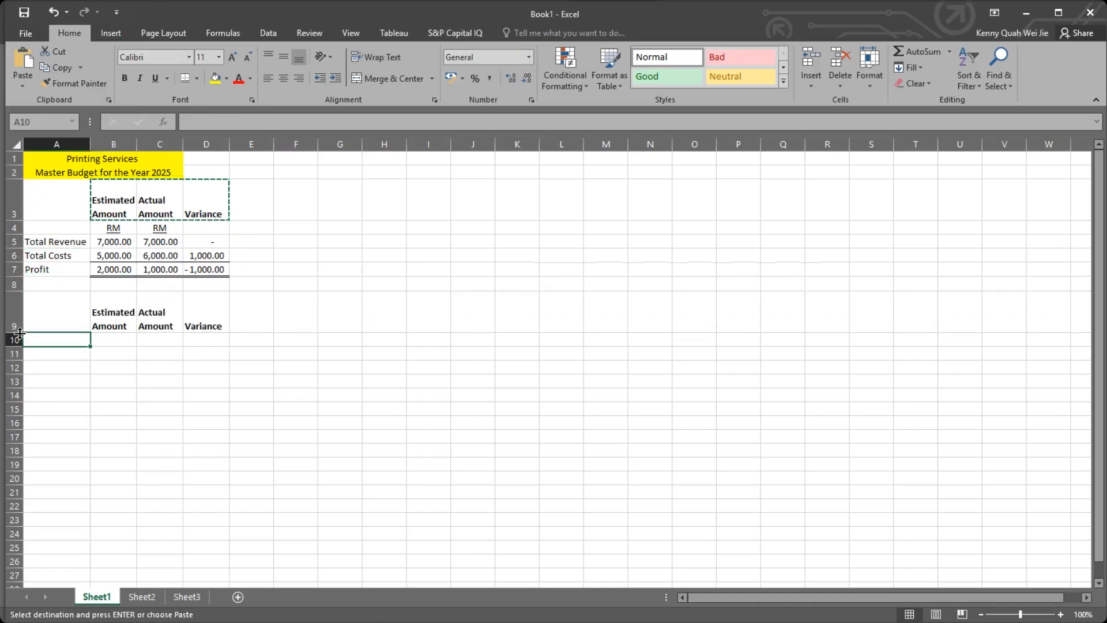
{"action": "left_click", "coordinate": [146, 327]}
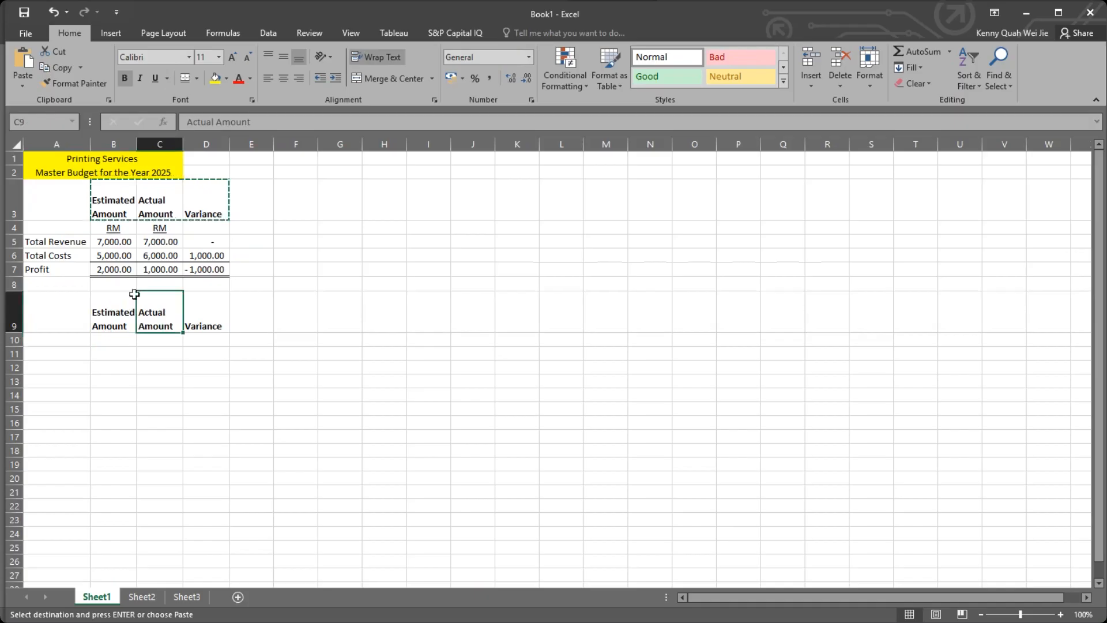
{"action": "left_click", "coordinate": [115, 295]}
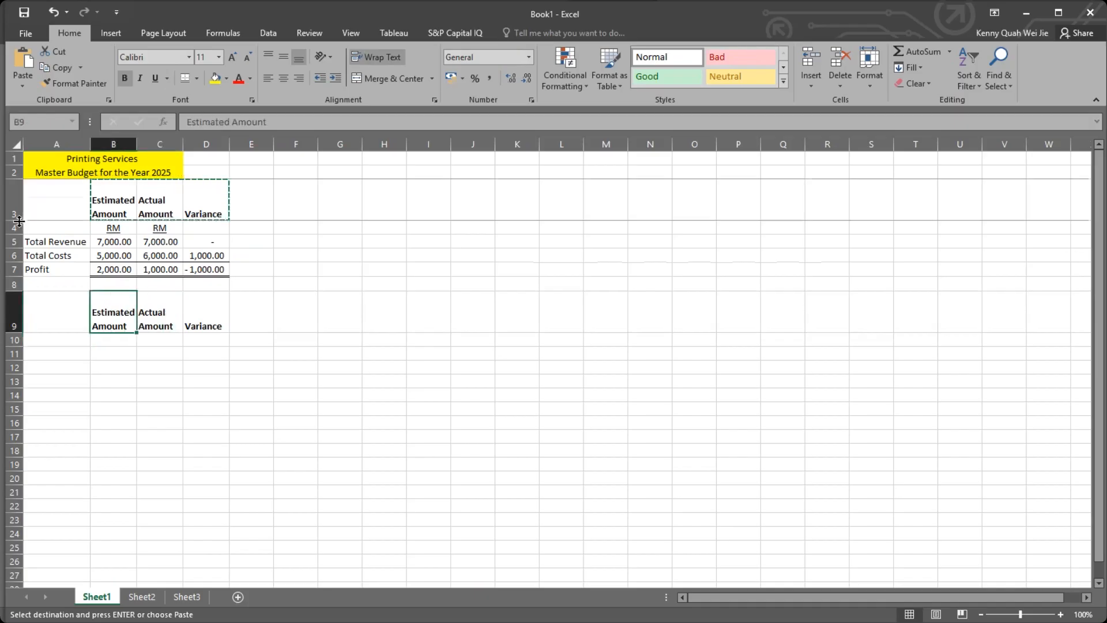
{"action": "left_click", "coordinate": [115, 199]}
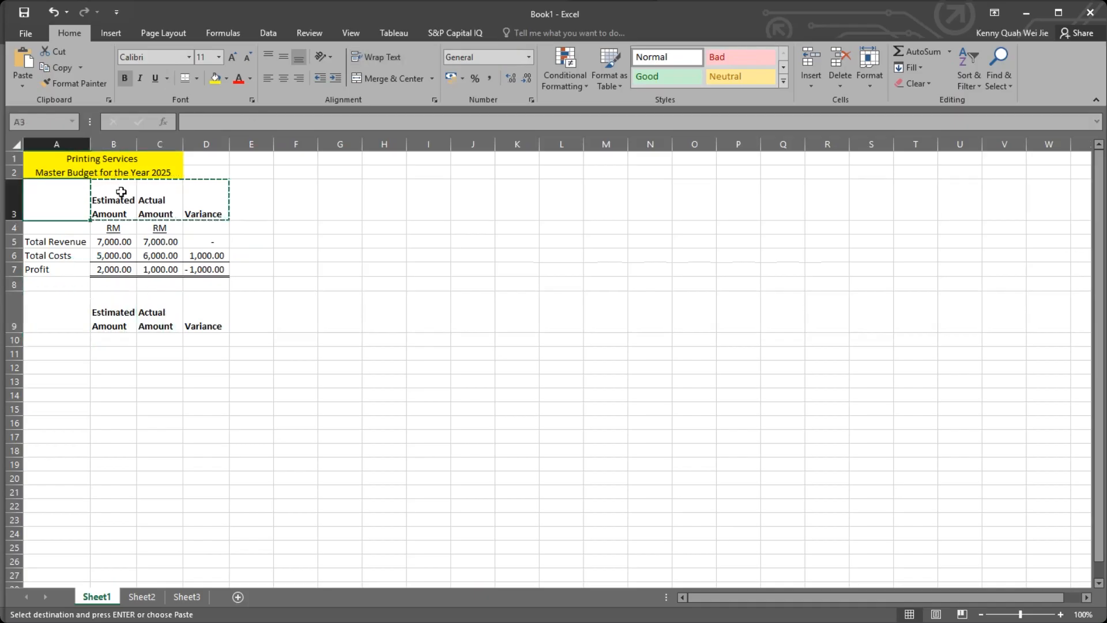
Try a smaller height for header row 3, and autofit the row's height again.
{"action": "left_click", "coordinate": [267, 196]}
{"action": "key", "text": "Escape"}
{"action": "key", "text": "Down"}
{"action": "key", "text": "Down"}
{"action": "key", "text": "Down"}
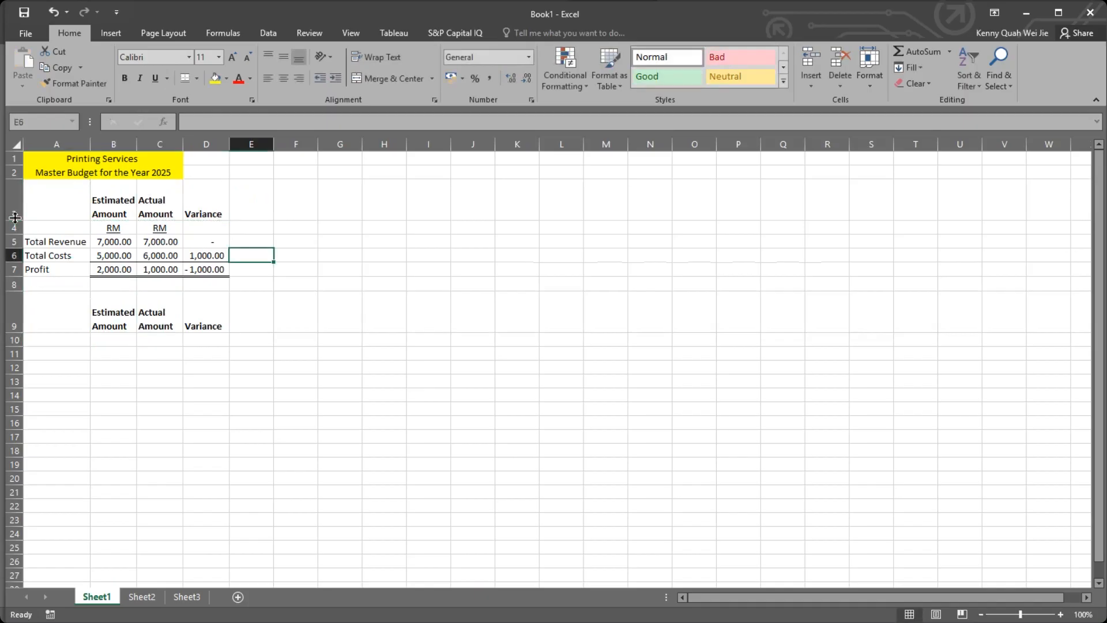
{"action": "left_click_drag", "start_coordinate": [23, 221], "coordinate": [51, 203]}
{"action": "left_click", "coordinate": [51, 203]}
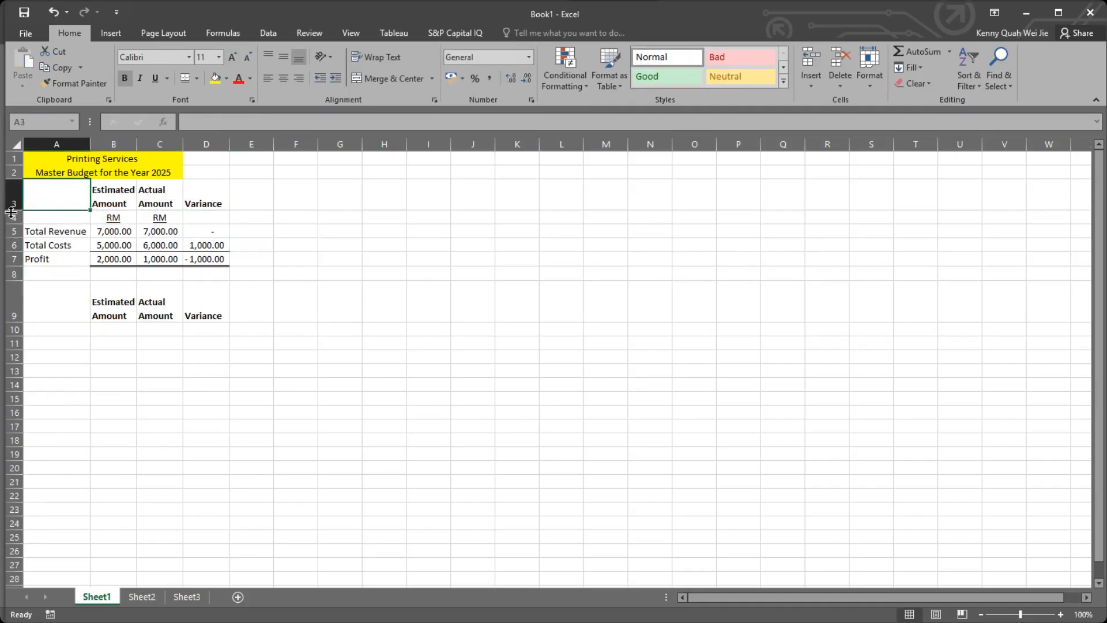
{"action": "double_click", "coordinate": [22, 210]}
{"action": "left_click", "coordinate": [158, 203]}
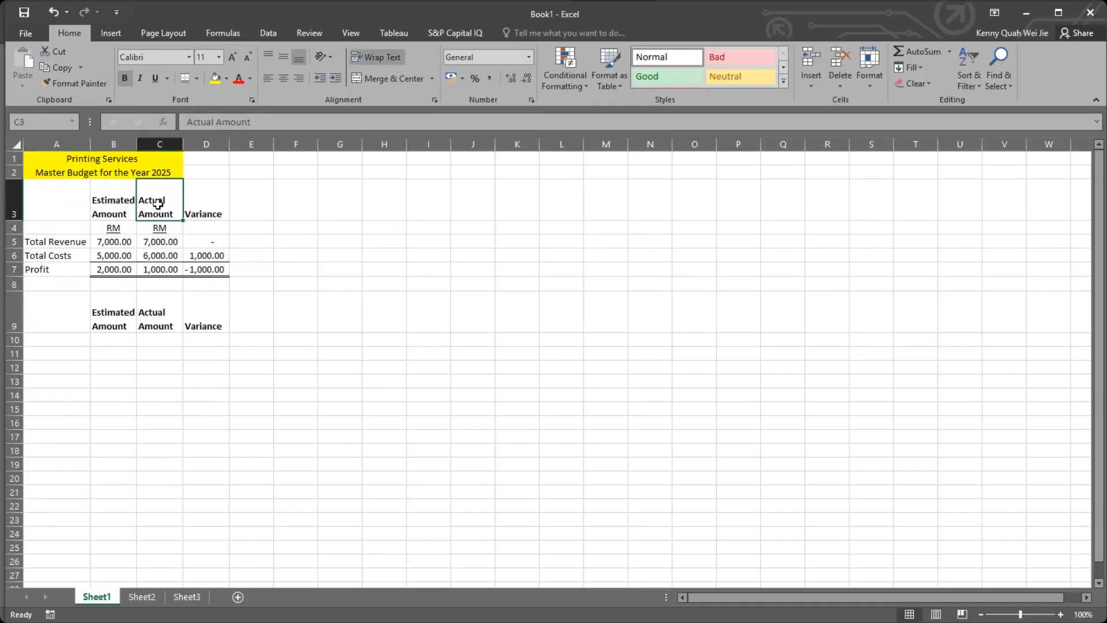
{"action": "left_click", "coordinate": [203, 207]}
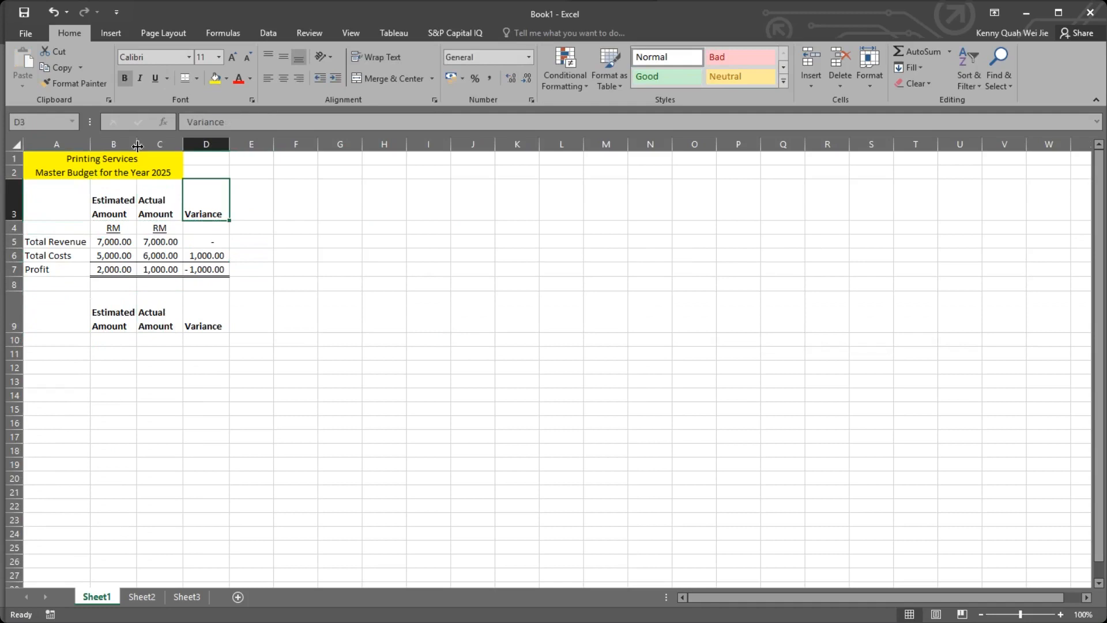
{"action": "left_click", "coordinate": [27, 205]}
{"action": "left_click", "coordinate": [16, 180]}
{"action": "left_click", "coordinate": [9, 144]}
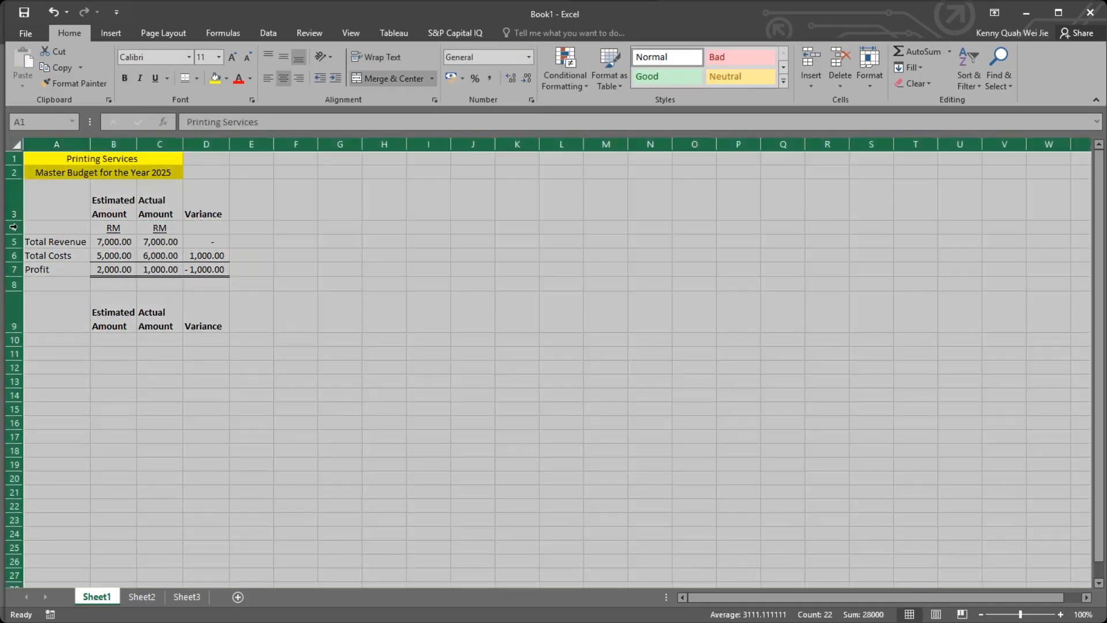
{"action": "left_click", "coordinate": [69, 211]}
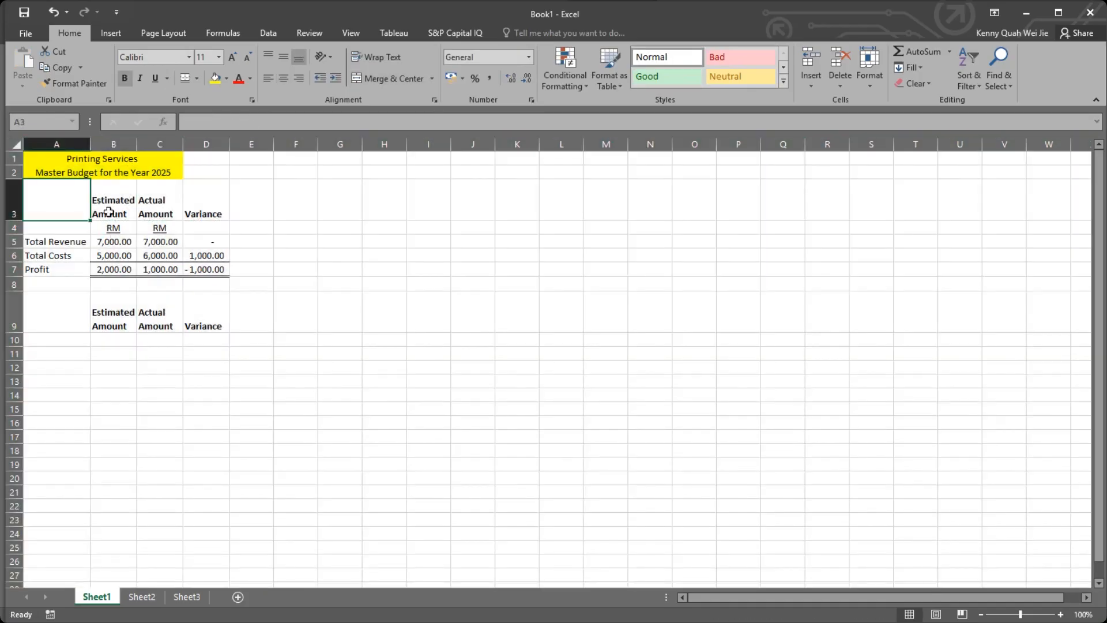
{"action": "double_click", "coordinate": [109, 200]}
{"action": "double_click", "coordinate": [177, 214]}
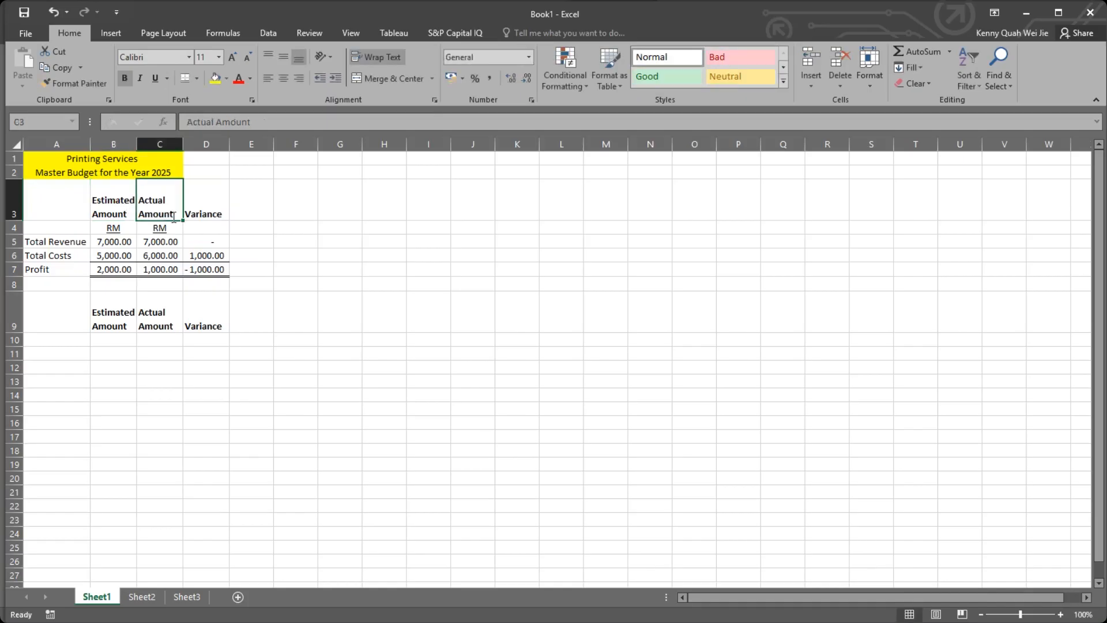
{"action": "left_click", "coordinate": [210, 215]}
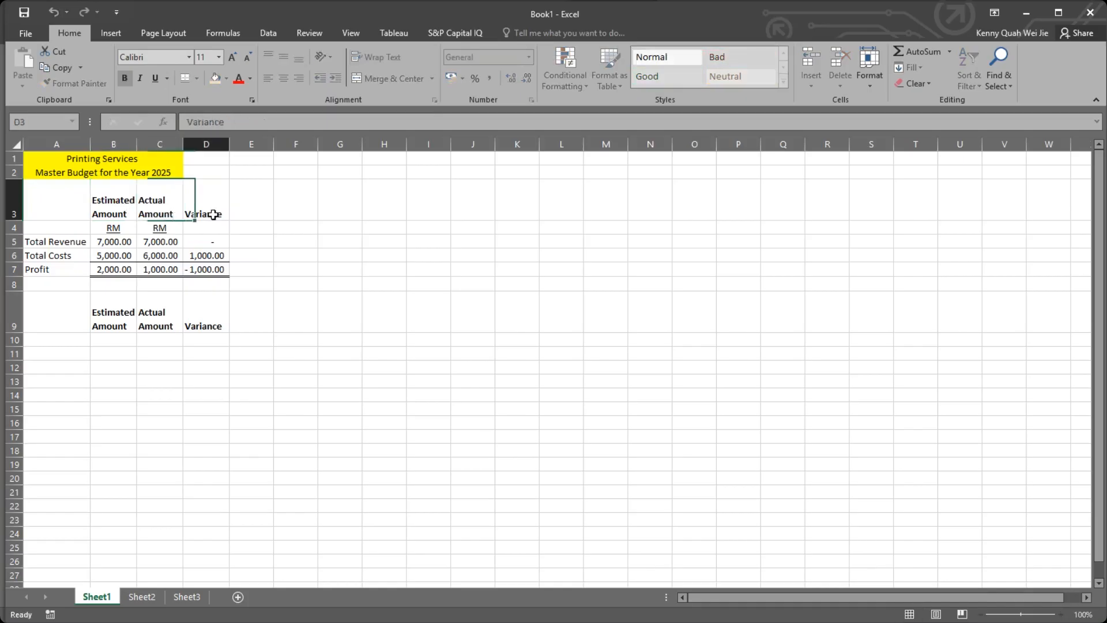
{"action": "left_click", "coordinate": [207, 305]}
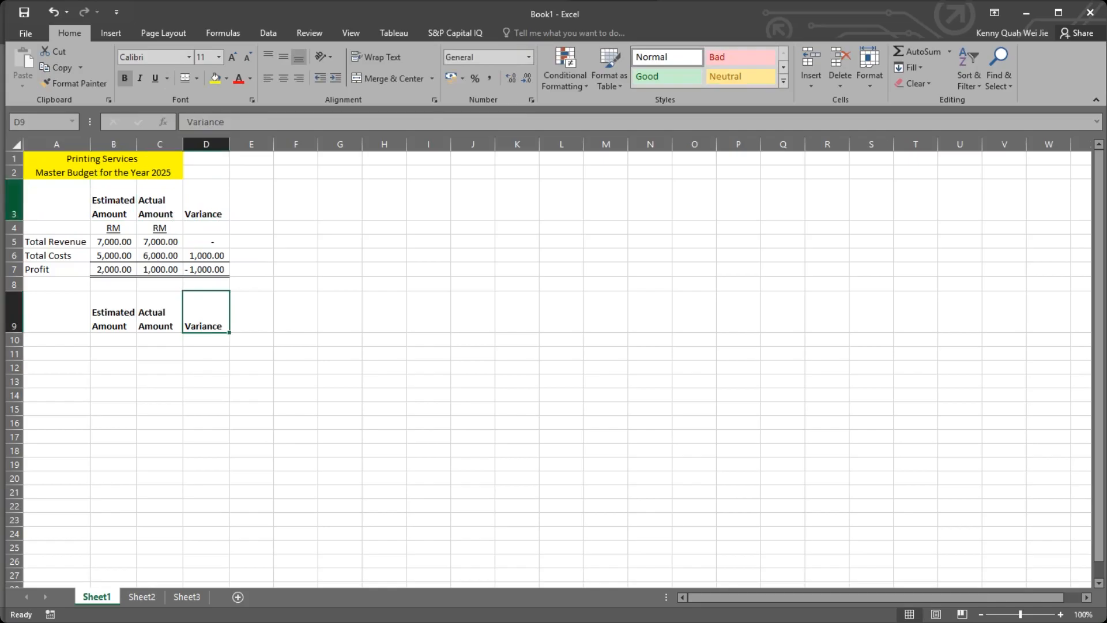
Try changing the height of all rows in the sheet at once, and undo it.
{"action": "left_click", "coordinate": [16, 144]}
{"action": "left_click_drag", "start_coordinate": [16, 218], "coordinate": [23, 176]}
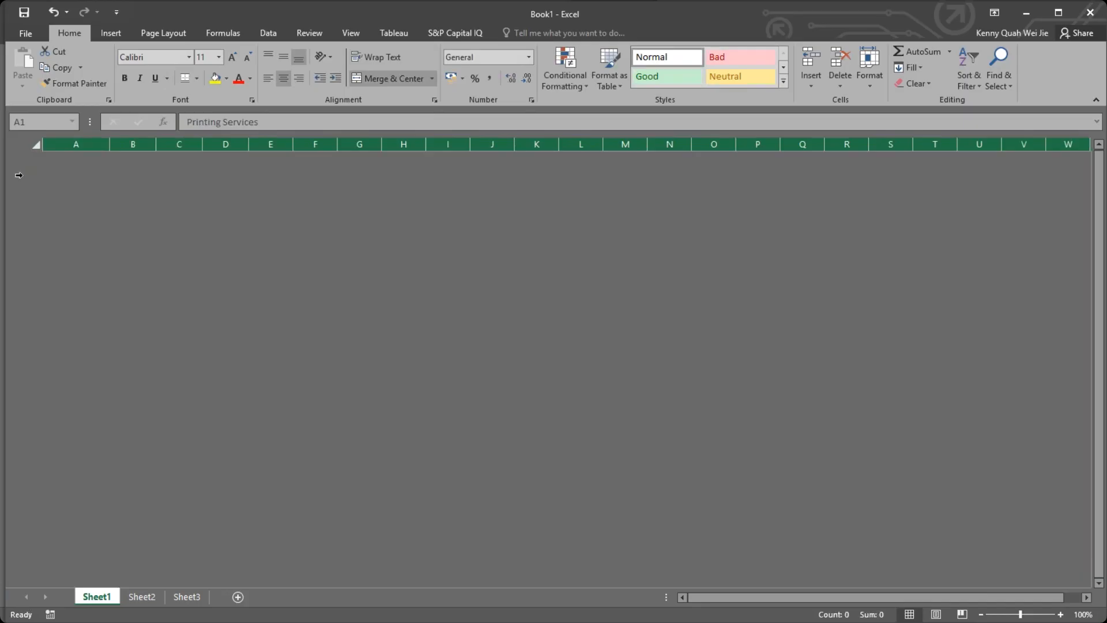
{"action": "key", "text": "ctrl+z"}
{"action": "left_click", "coordinate": [20, 218]}
{"action": "left_click", "coordinate": [15, 220]}
{"action": "left_click", "coordinate": [15, 208]}
{"action": "left_click_drag", "start_coordinate": [13, 217], "coordinate": [15, 220]}
{"action": "left_click", "coordinate": [15, 207]}
{"action": "left_click", "coordinate": [176, 198]}
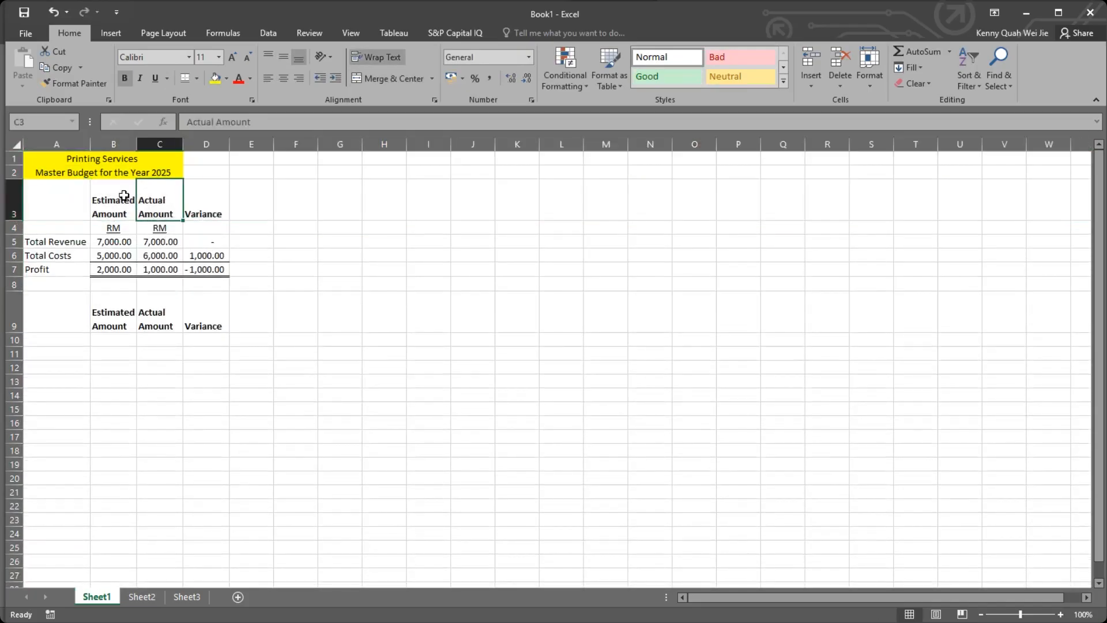
{"action": "left_click", "coordinate": [231, 301]}
{"action": "left_click", "coordinate": [158, 304]}
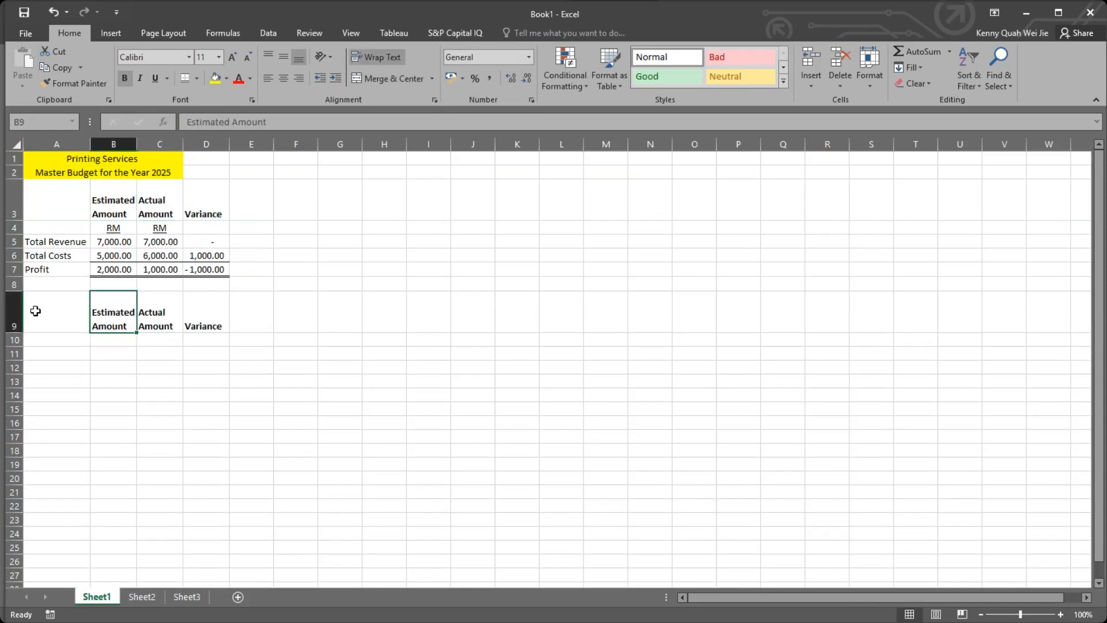
Insert a blank row above the copied Estimated Amount, Actual Amount and Variance headers in row 9.
{"action": "right_click", "coordinate": [14, 312]}
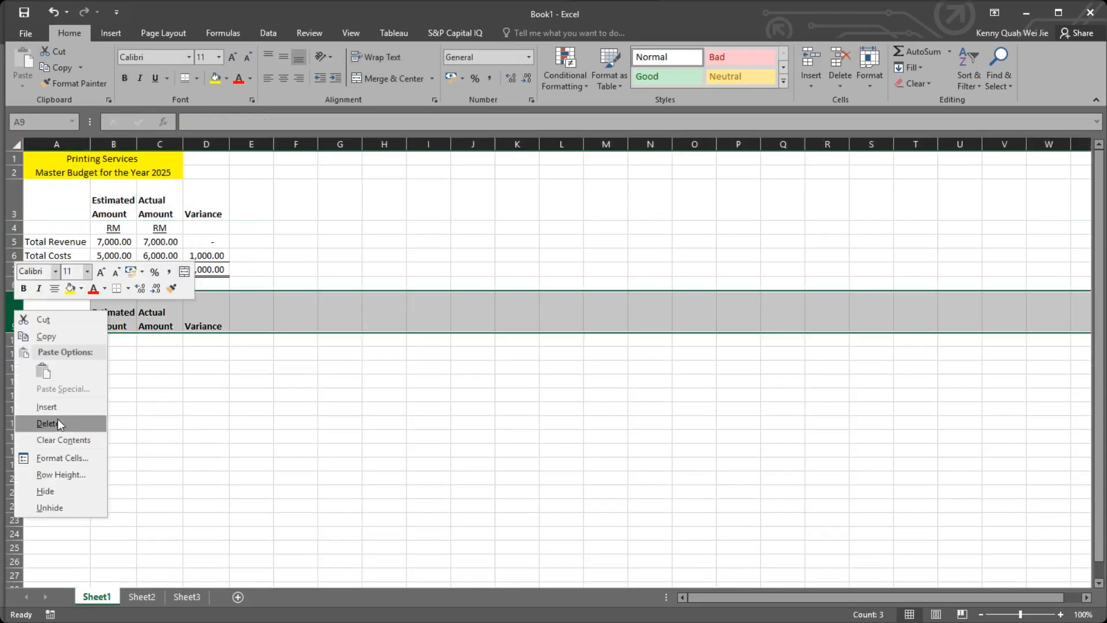
{"action": "key", "text": "Escape"}
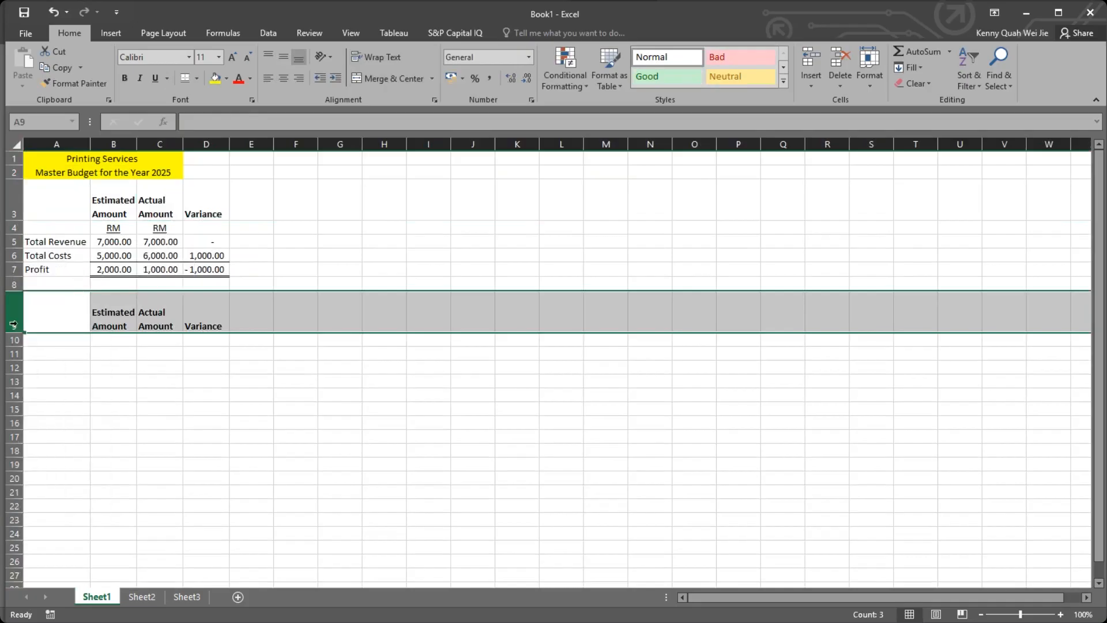
{"action": "right_click", "coordinate": [18, 311]}
{"action": "left_click", "coordinate": [70, 405]}
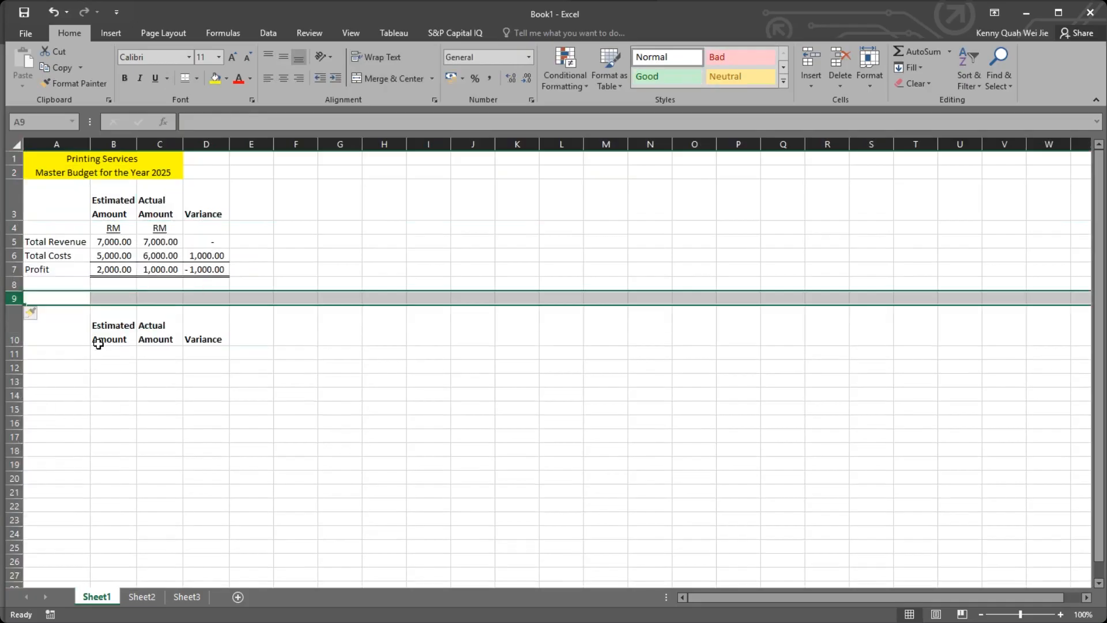
{"action": "left_click", "coordinate": [112, 366]}
{"action": "left_click", "coordinate": [70, 300]}
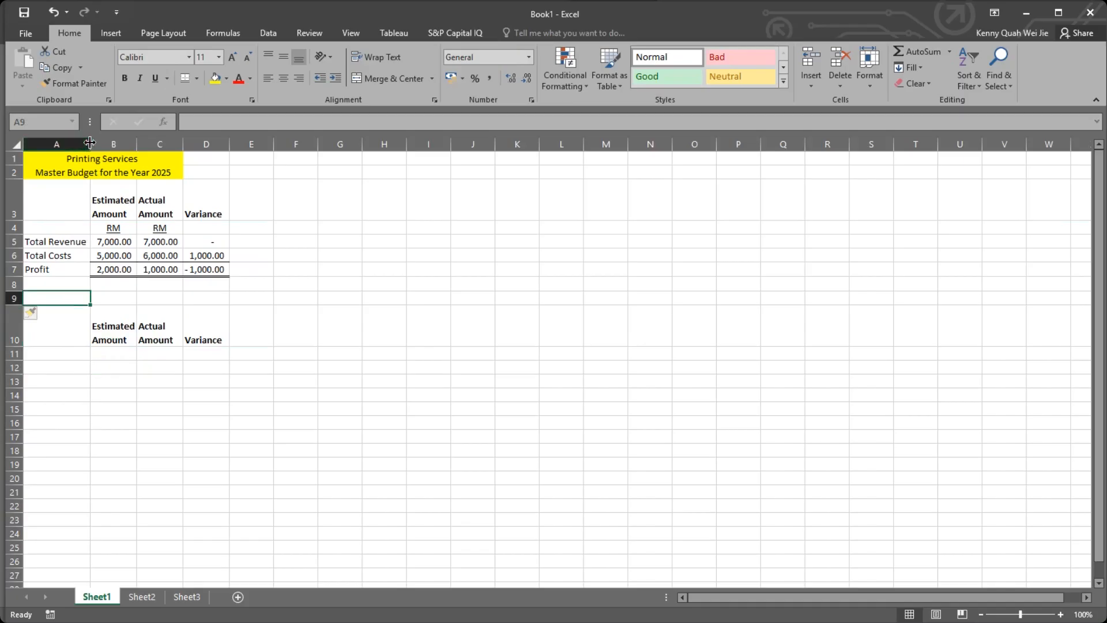
Extend the label in A5 to "Total Revenue (W1)" and widen column A to fit it.
{"action": "left_click_drag", "start_coordinate": [92, 142], "coordinate": [103, 142]}
{"action": "double_click", "coordinate": [91, 243]}
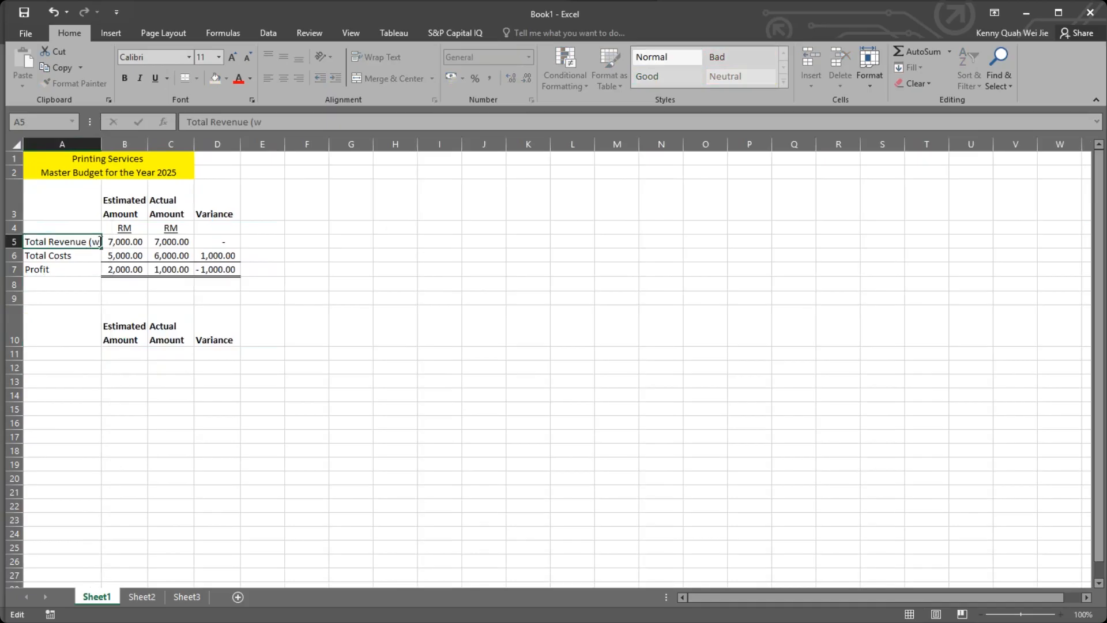
{"action": "type", "text": "(W"}
{"action": "key", "text": "Return"}
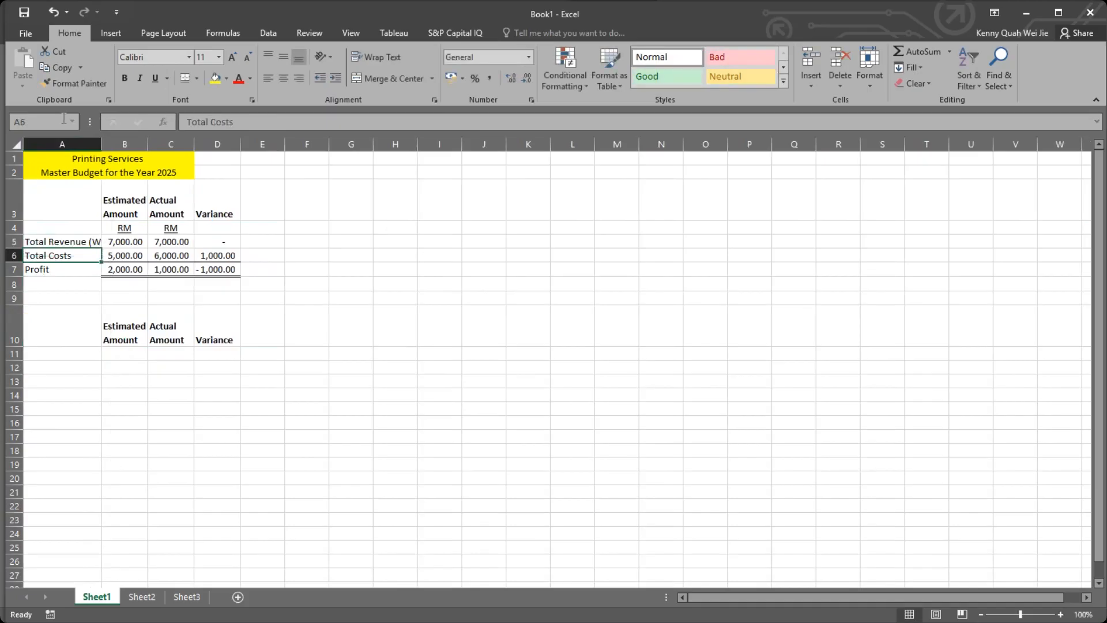
{"action": "double_click", "coordinate": [102, 144]}
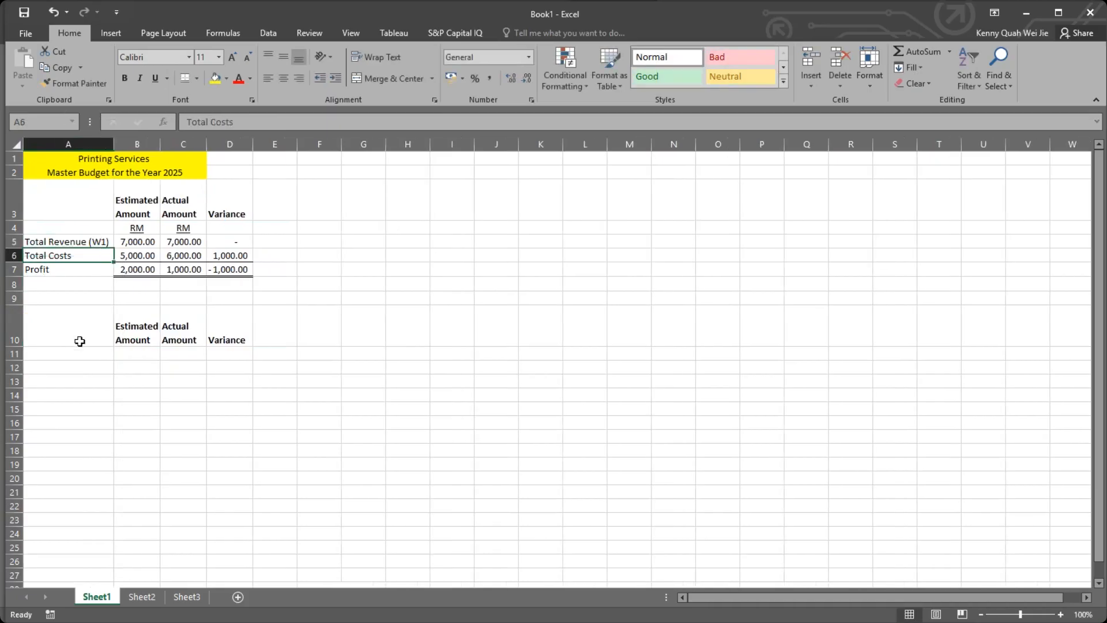
Copy the Total Revenue (W1) label from A5 into A9.
{"action": "left_click", "coordinate": [83, 341]}
{"action": "left_click", "coordinate": [93, 299]}
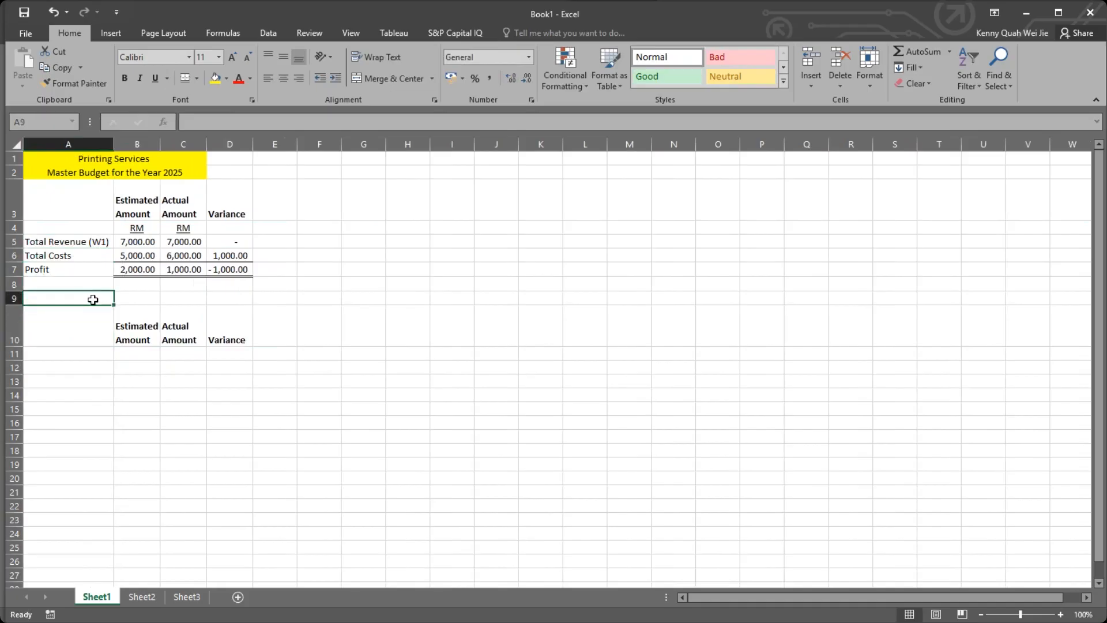
{"action": "left_click", "coordinate": [111, 241]}
{"action": "key", "text": "ctrl+c"}
{"action": "left_click", "coordinate": [88, 301]}
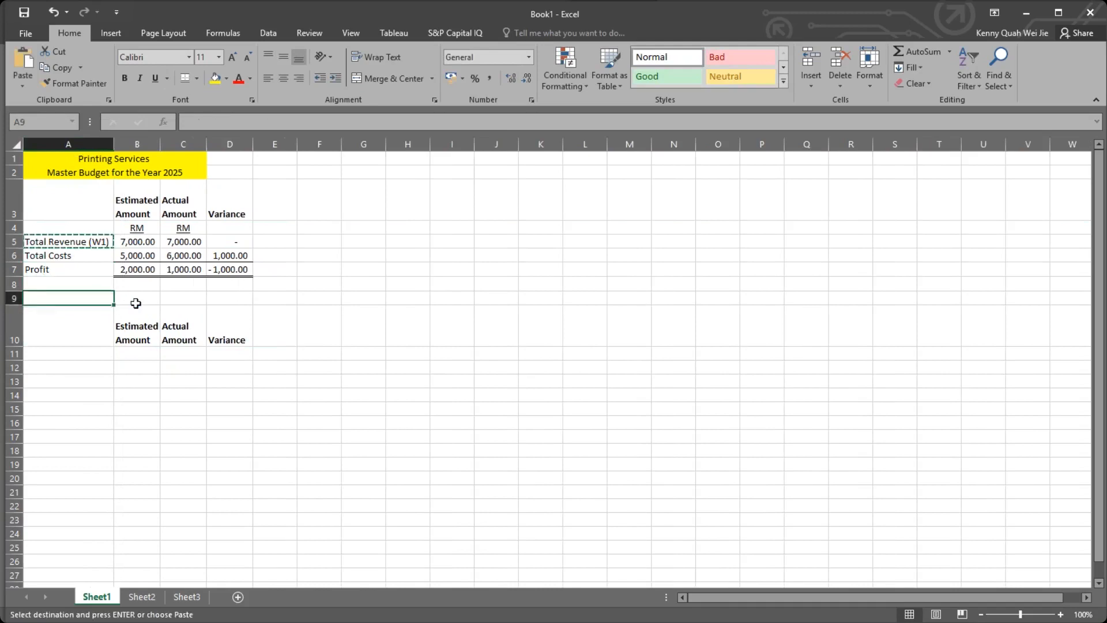
{"action": "key", "text": "ctrl+v"}
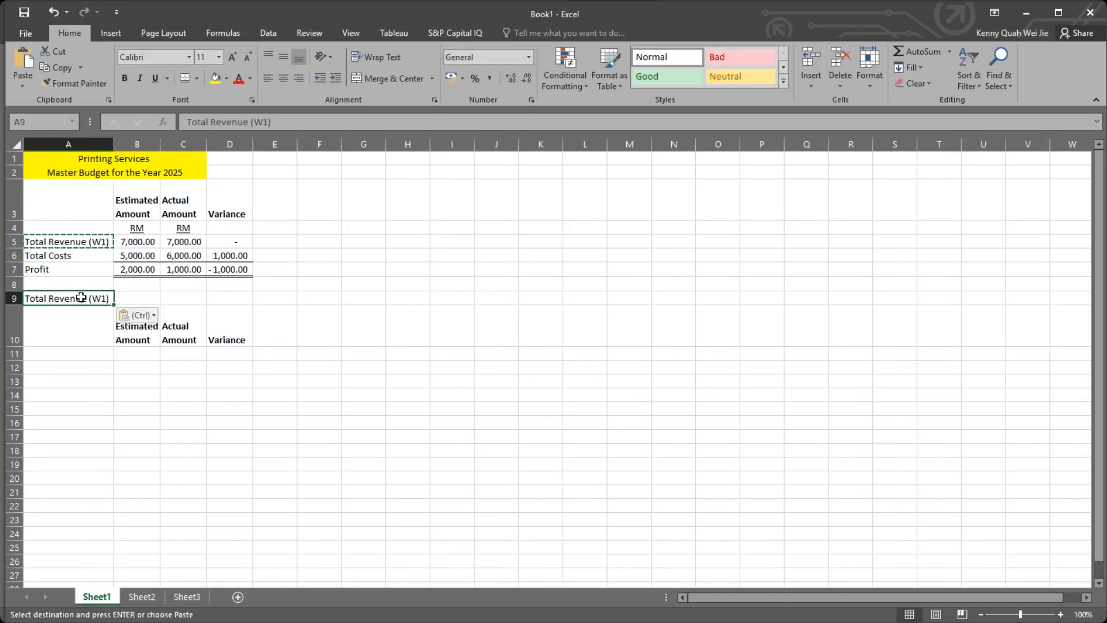
Reword the label in A9 as "(W1) Total Revenue".
{"action": "double_click", "coordinate": [88, 298]}
{"action": "left_click_drag", "start_coordinate": [88, 297], "coordinate": [111, 297]}
{"action": "key", "text": "BackSpace"}
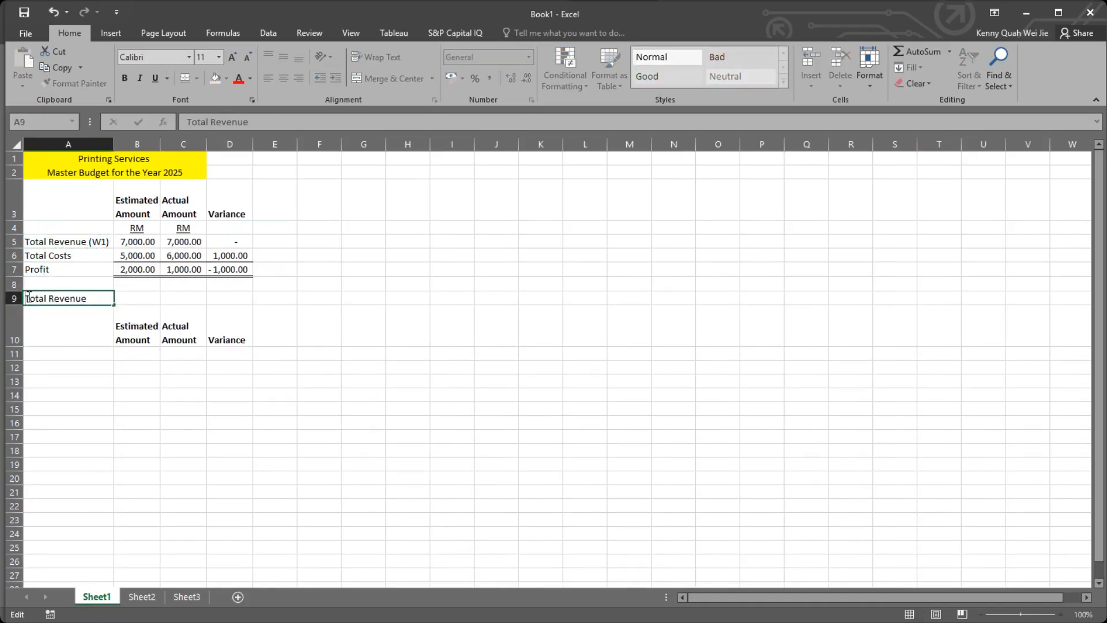
{"action": "type", "text": "("}
{"action": "type", "text": "W1)"}
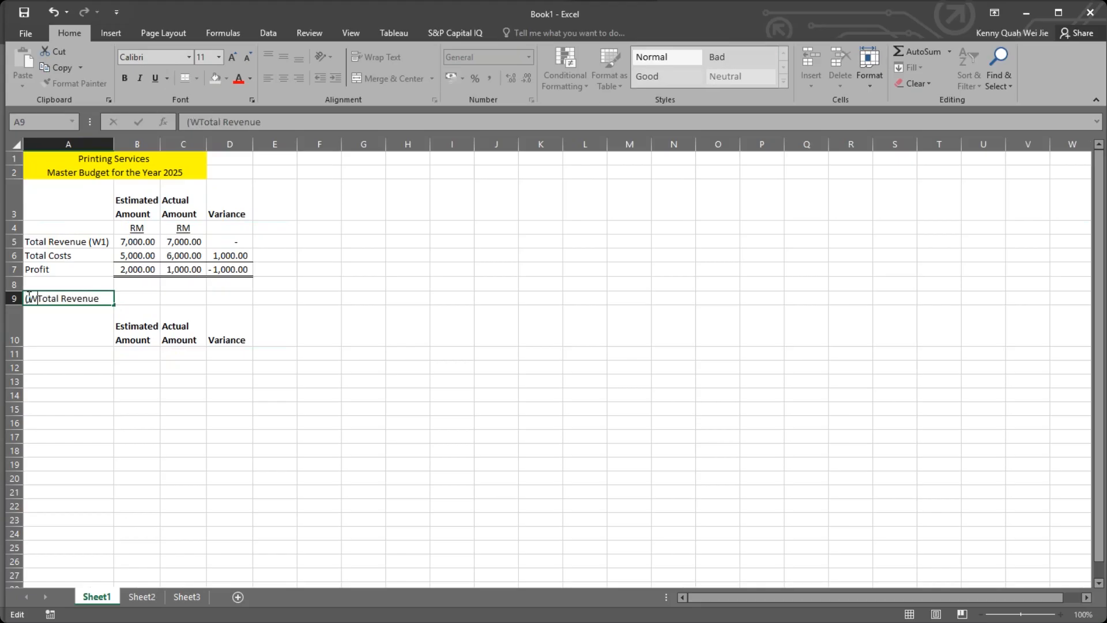
{"action": "key", "text": "Return"}
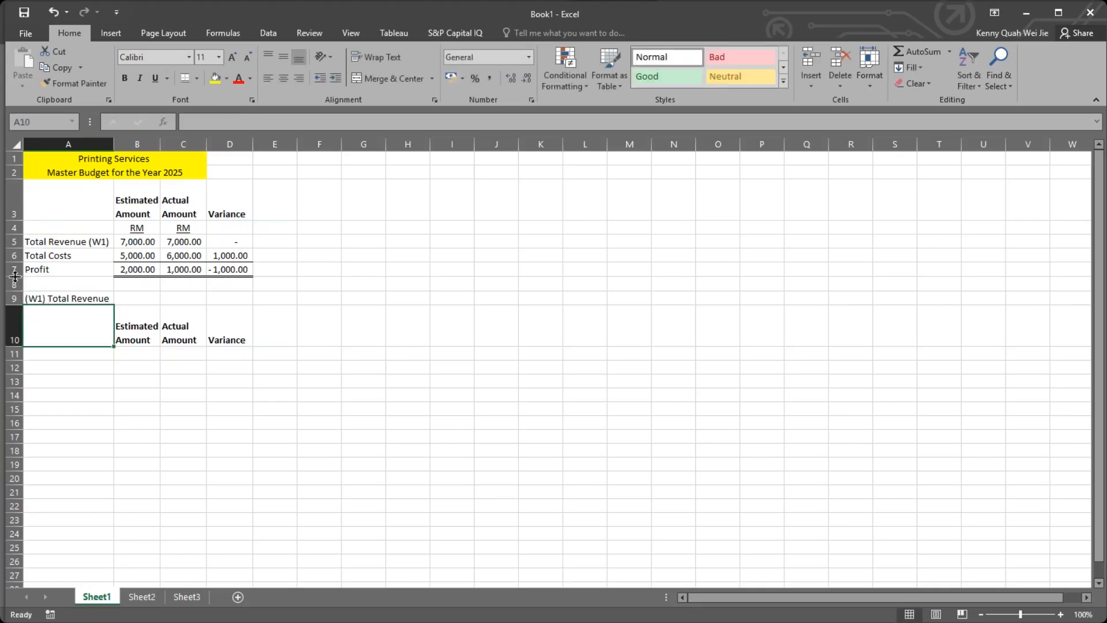
Underline the (W1) Total Revenue heading in A9.
{"action": "left_click", "coordinate": [84, 355]}
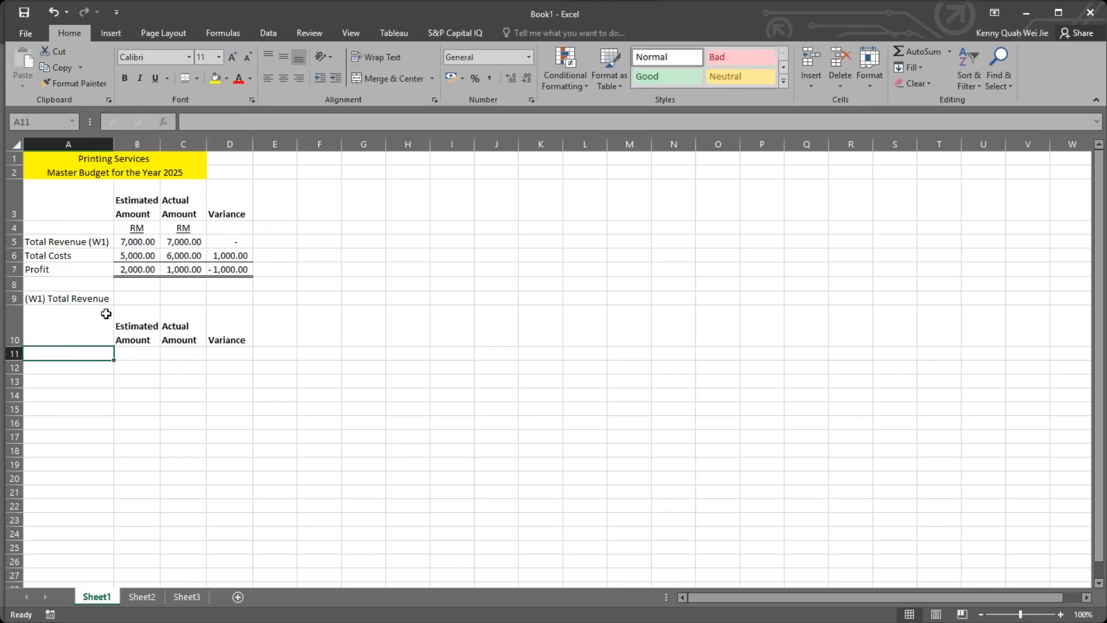
{"action": "left_click", "coordinate": [93, 300]}
{"action": "left_click", "coordinate": [156, 77]}
{"action": "left_click", "coordinate": [67, 378]}
Copy the underlined RM unit label from C4 into D4 under the Variance header.
{"action": "left_click_drag", "start_coordinate": [136, 228], "coordinate": [292, 239]}
{"action": "left_click", "coordinate": [201, 227]}
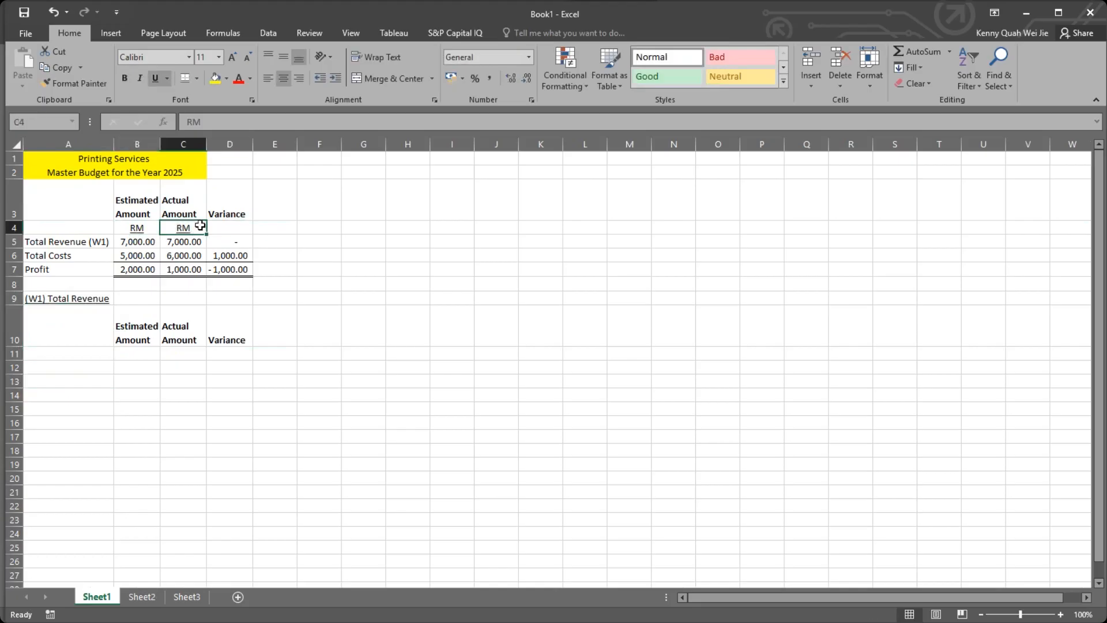
{"action": "key", "text": "ctrl+c"}
{"action": "left_click", "coordinate": [242, 227]}
{"action": "key", "text": "ctrl+v"}
Copy the RM labels from B4:D4 into B11:D11 under the second set of headers.
{"action": "left_click_drag", "start_coordinate": [137, 227], "coordinate": [231, 228]}
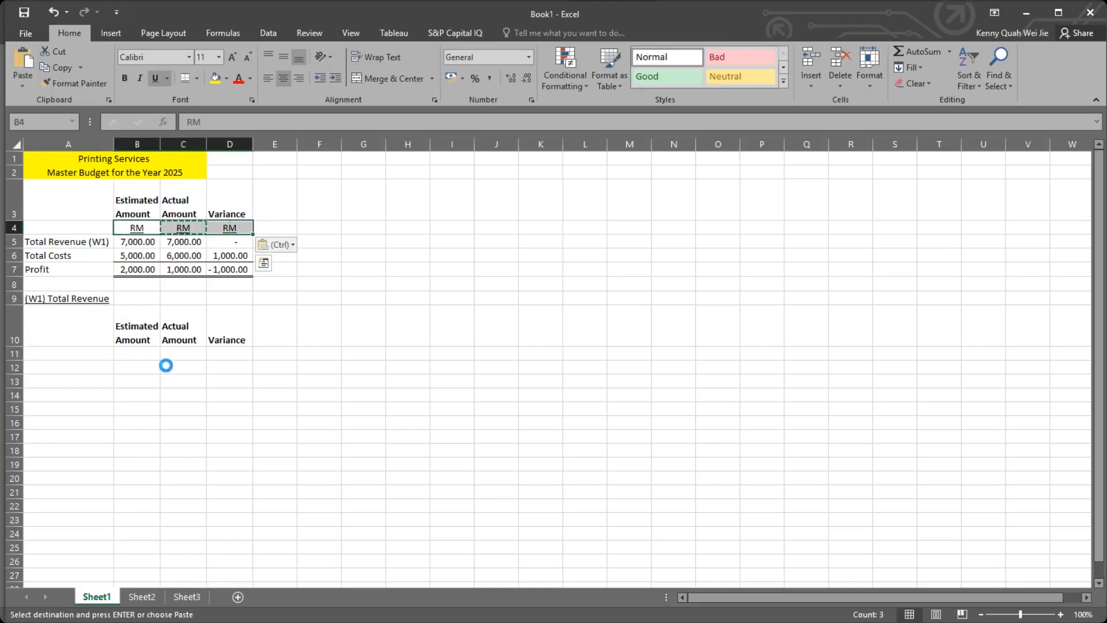
{"action": "key", "text": "ctrl+c"}
{"action": "left_click", "coordinate": [137, 354]}
{"action": "key", "text": "ctrl+v"}
{"action": "left_click", "coordinate": [78, 372]}
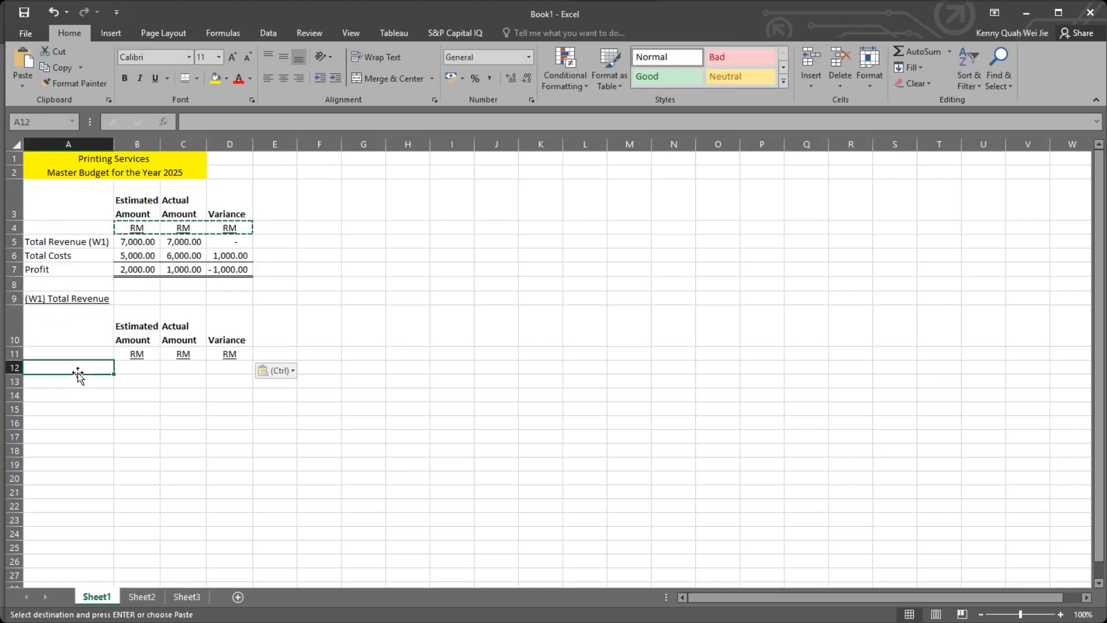
{"action": "type", "text": "Ca"}
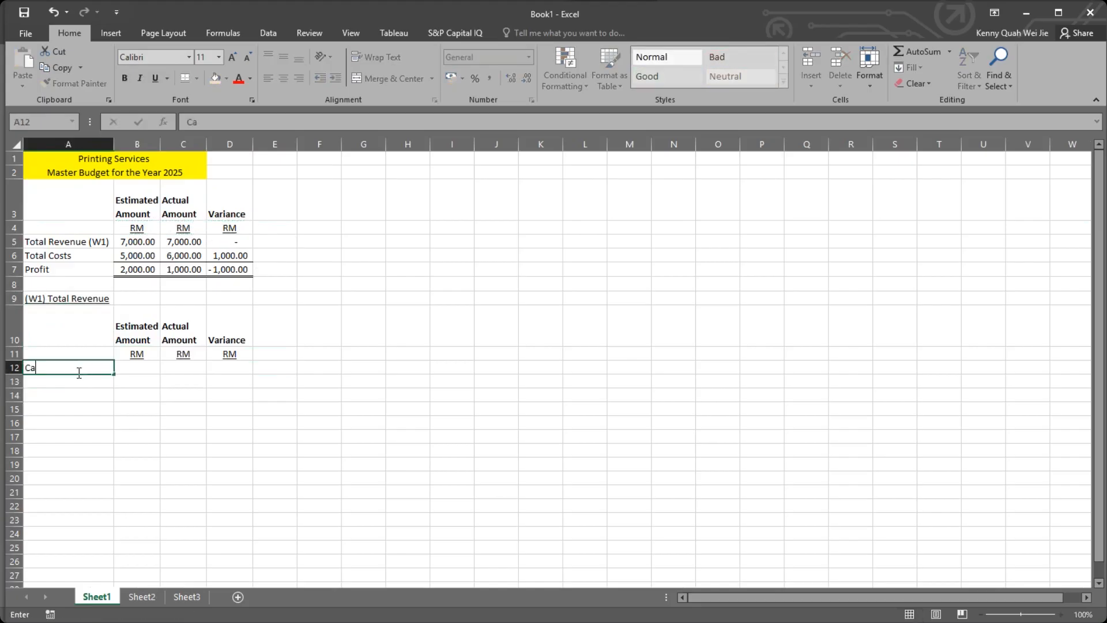
{"action": "key", "text": "BackSpace"}
{"action": "key", "text": "BackSpace"}
{"action": "key", "text": "Up"}
{"action": "key", "text": "Up"}
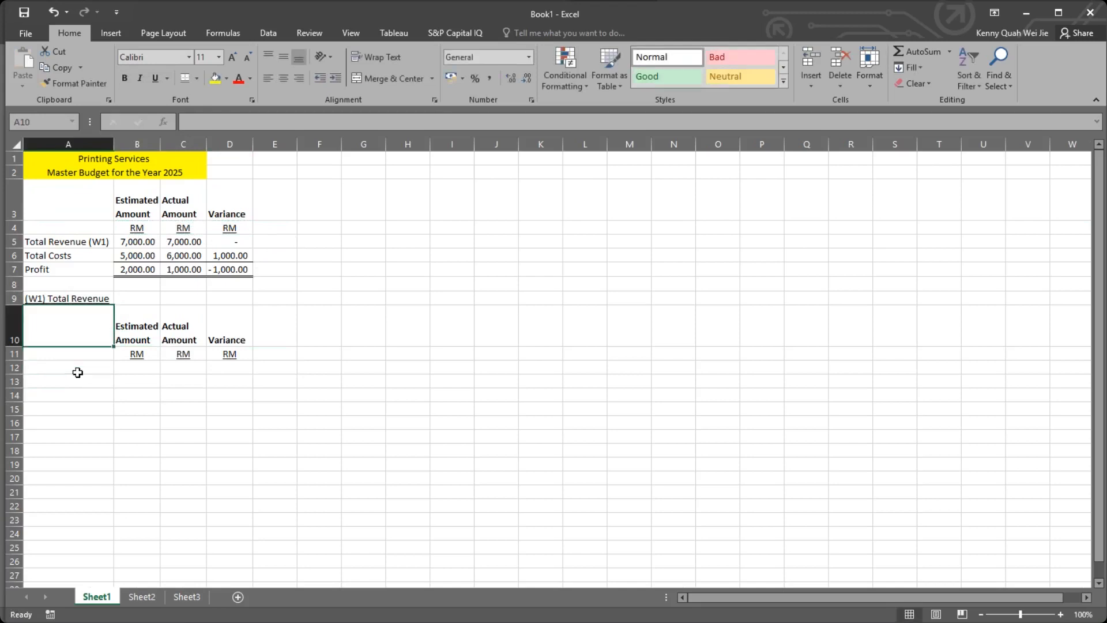
Enter the header "Category" in A10 and make it bold.
{"action": "type", "text": "Category"}
{"action": "key", "text": "Return"}
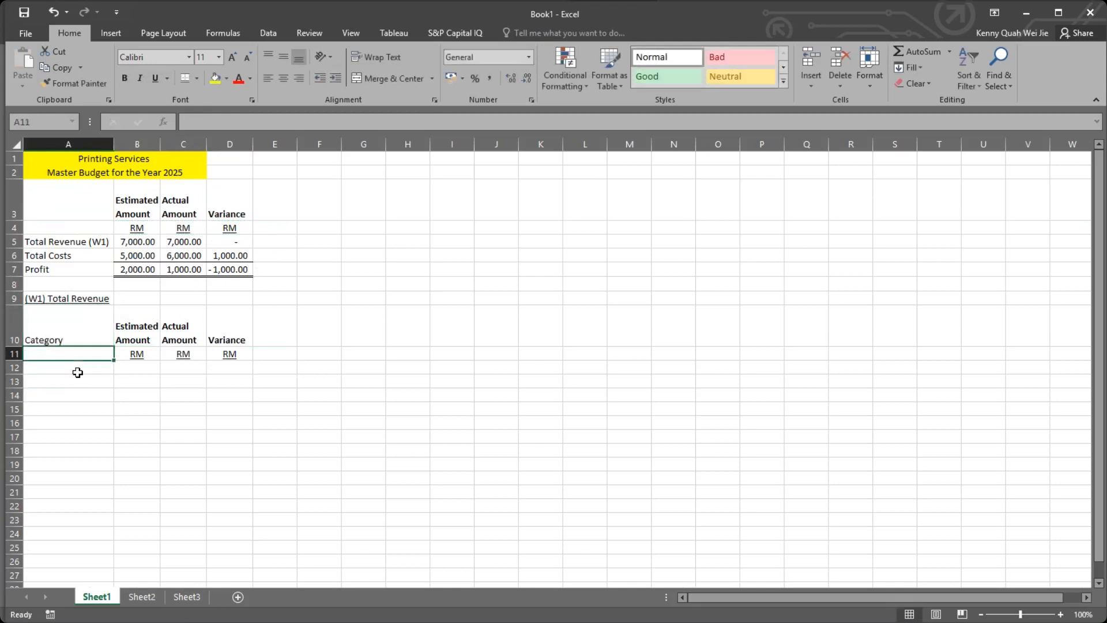
{"action": "left_click", "coordinate": [78, 319]}
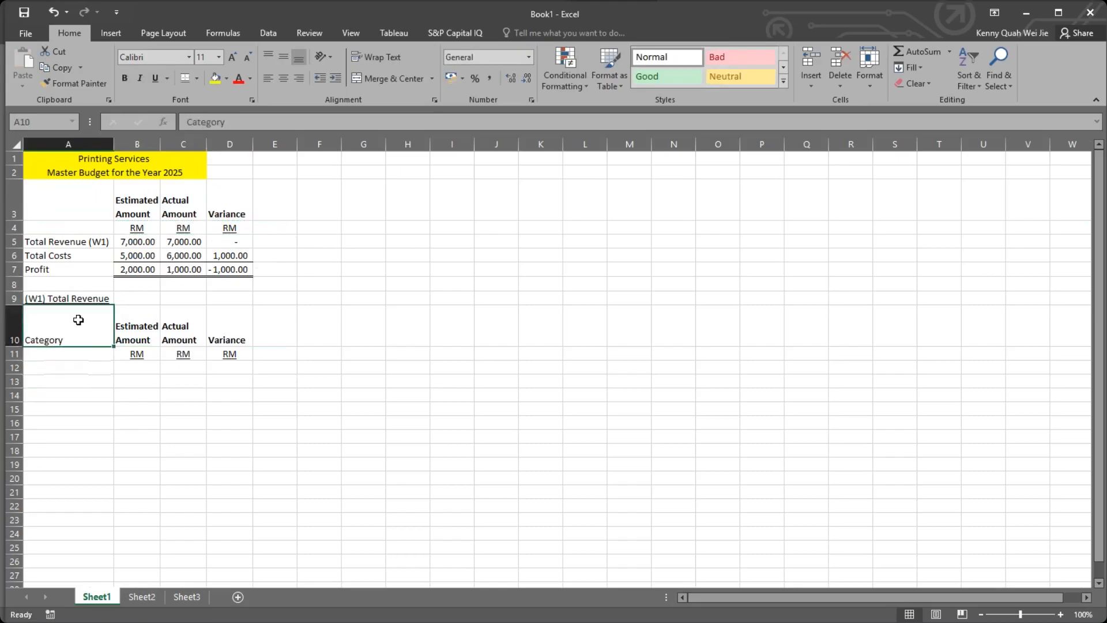
{"action": "key", "text": "ctrl+c"}
{"action": "key", "text": "ctrl+b"}
Enter the revenue categories "Sales of Prints" in A12 and "Custom Orders" in A13.
{"action": "left_click", "coordinate": [85, 368]}
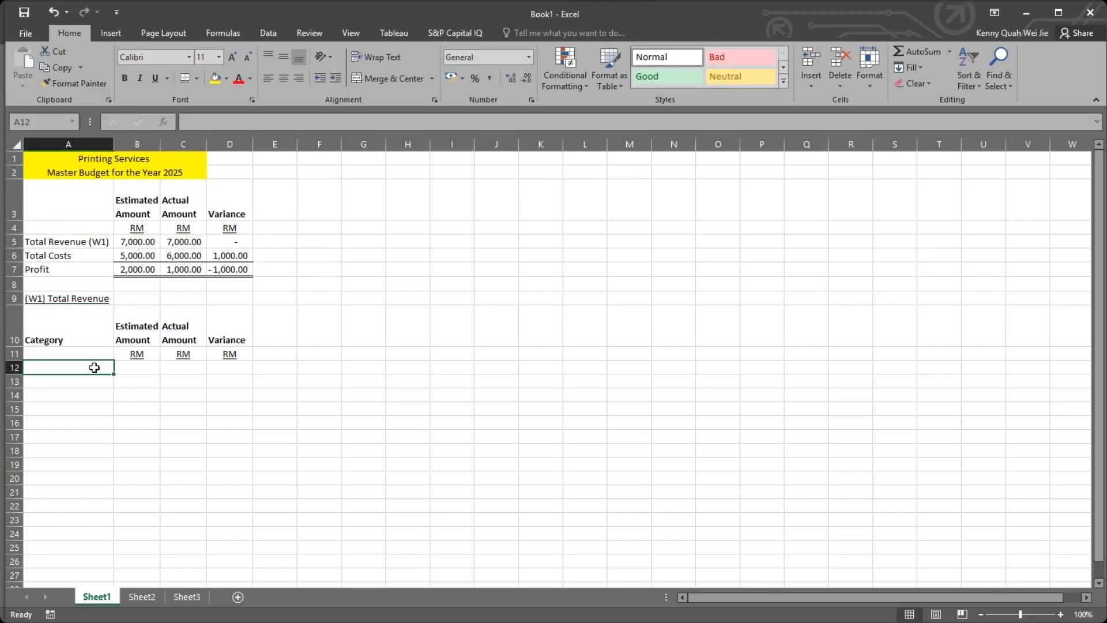
{"action": "type", "text": "Sa"}
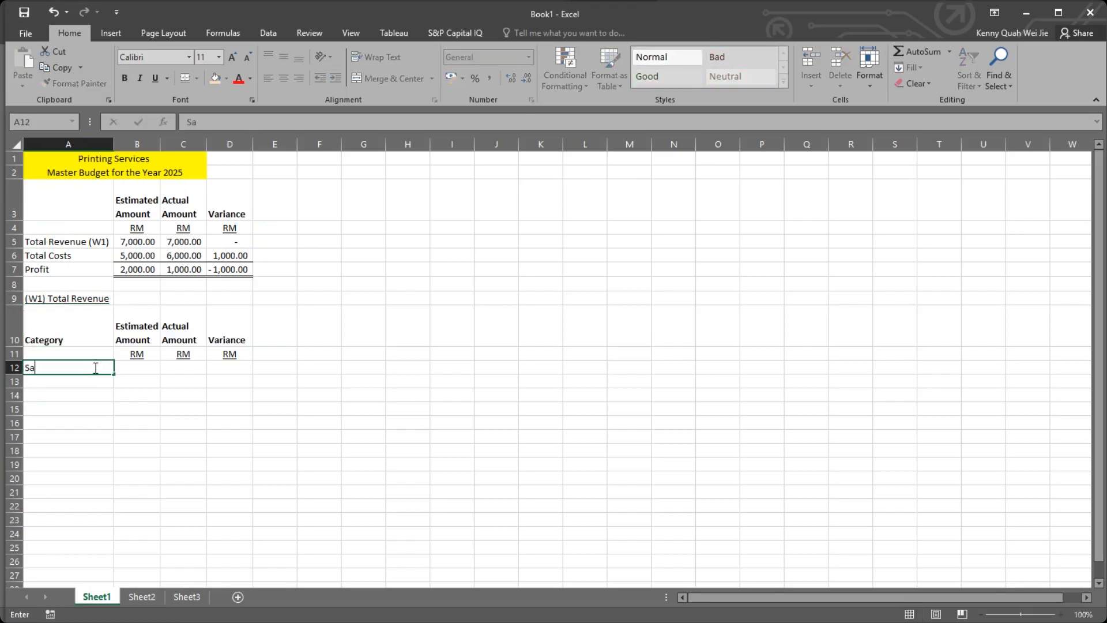
{"action": "type", "text": "les of Prints"}
{"action": "key", "text": "Return"}
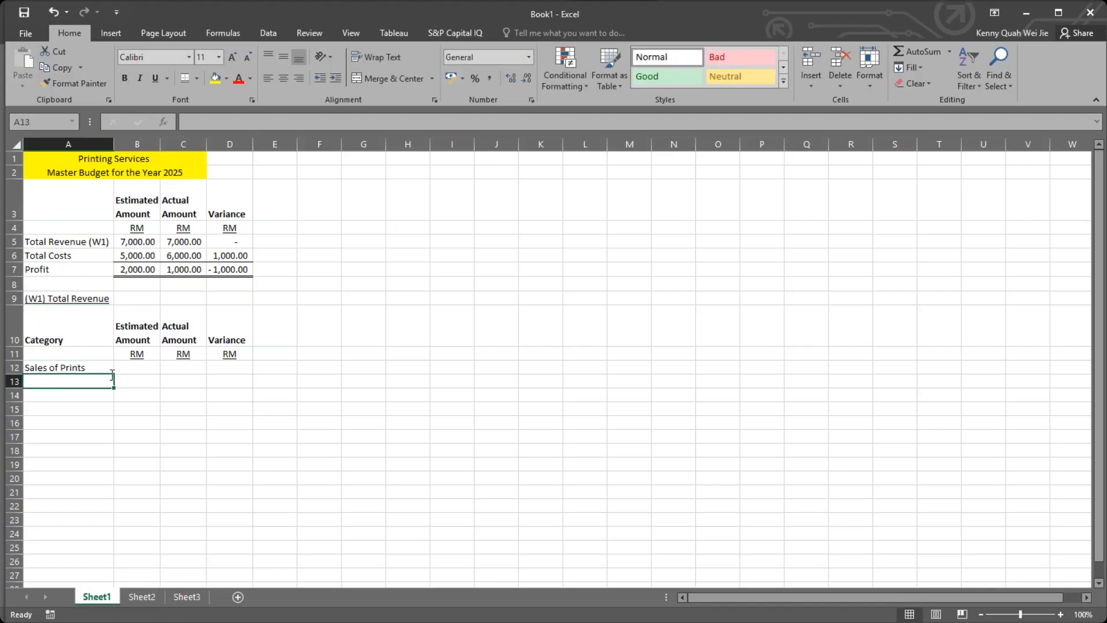
{"action": "type", "text": "Cus"}
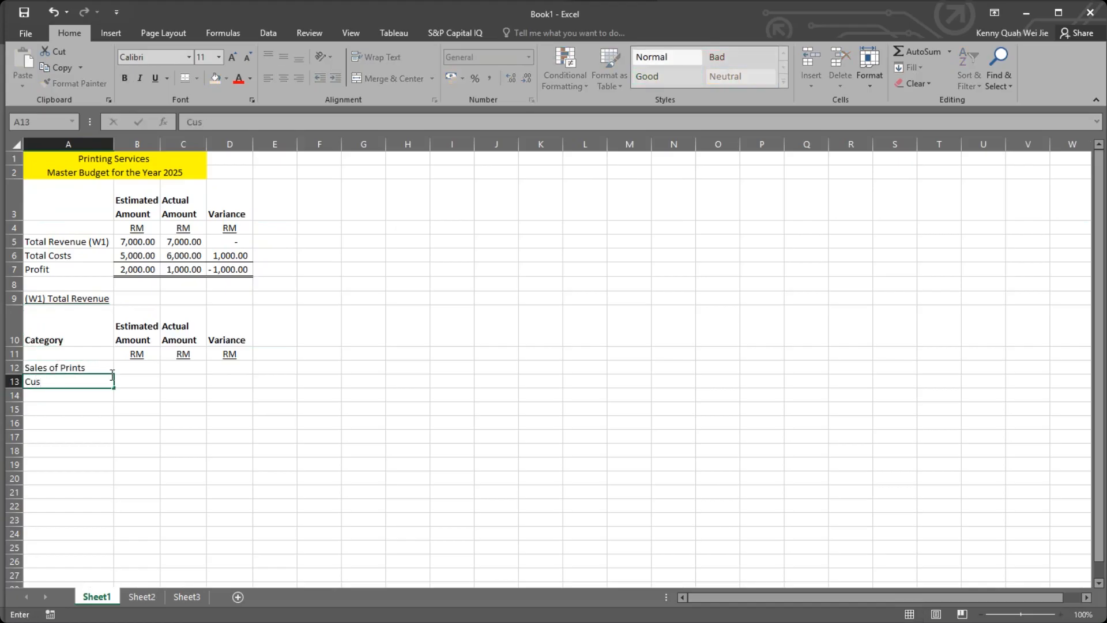
{"action": "type", "text": "tom Orders"}
{"action": "key", "text": "Return"}
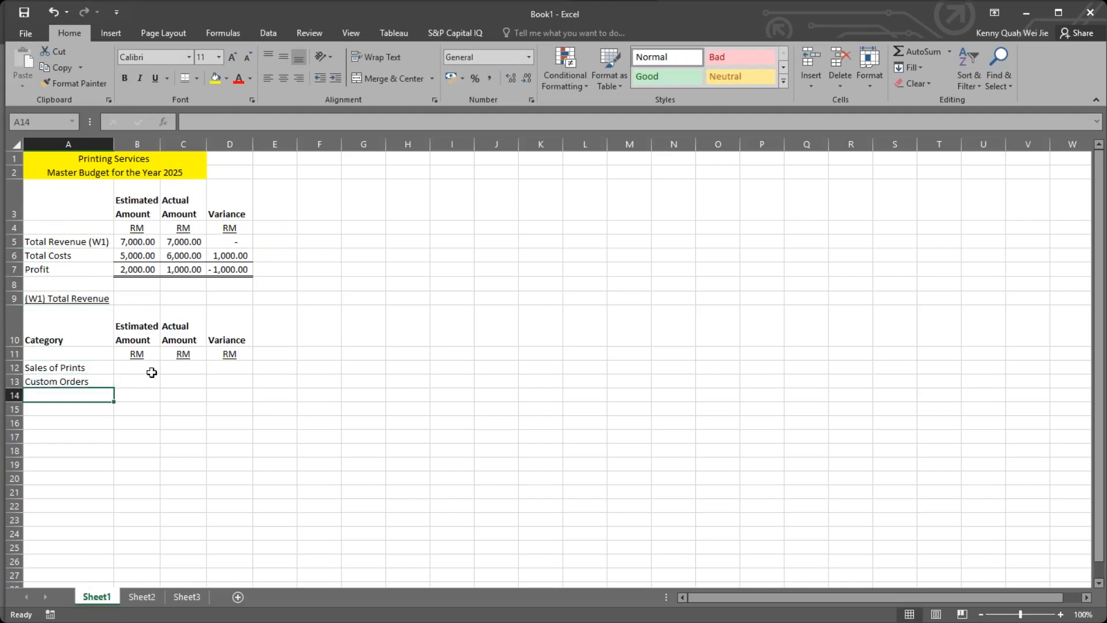
Enter the estimated amounts 5000 for Sales of Prints in B12 and 2000 for Custom Orders in B13.
{"action": "left_click", "coordinate": [136, 369]}
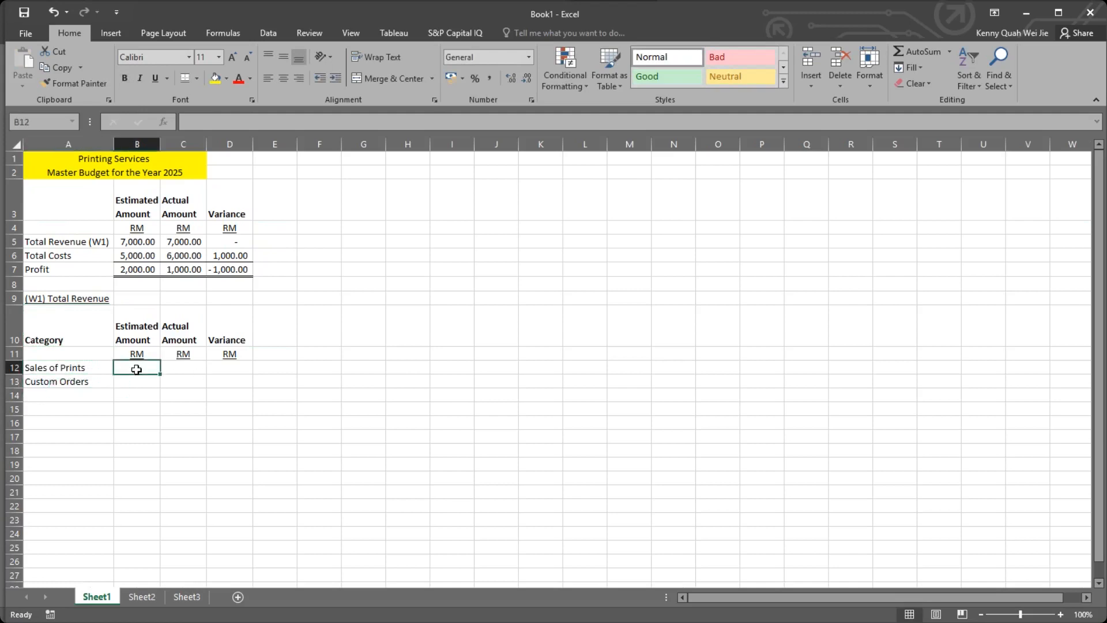
{"action": "type", "text": "5000"}
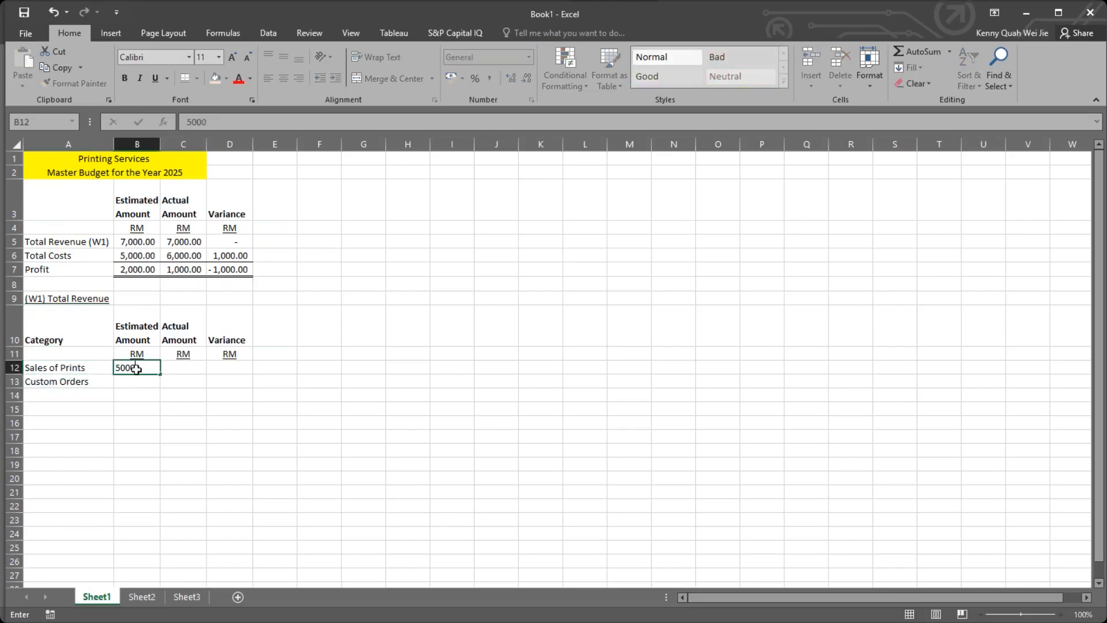
{"action": "key", "text": "Return"}
{"action": "type", "text": "2000"}
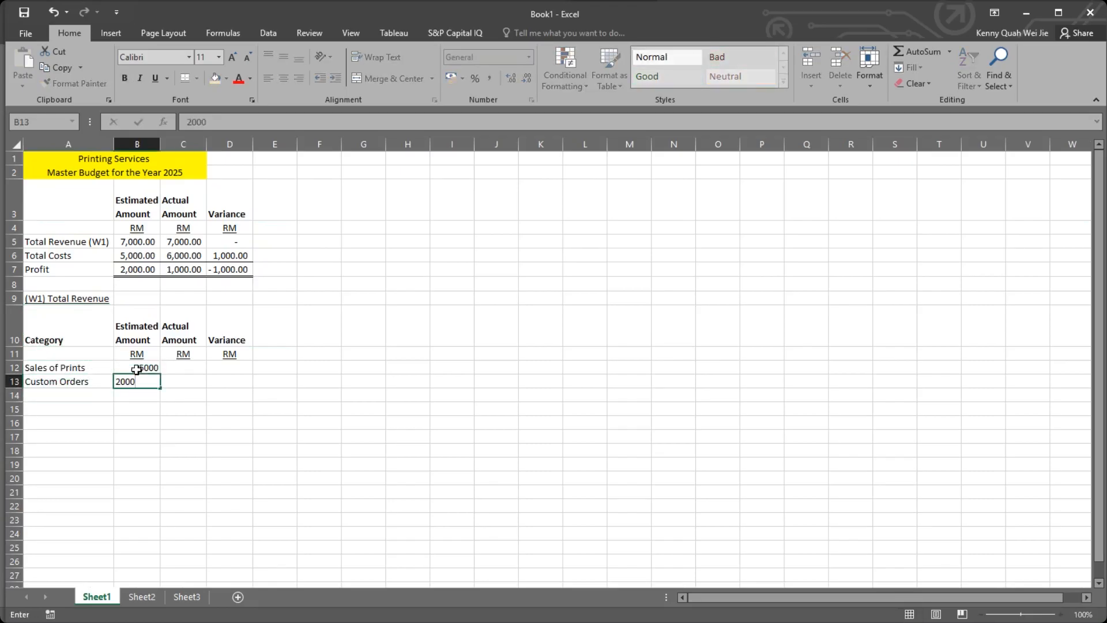
{"action": "key", "text": "Return"}
Enter the actual amounts 4800 for Sales of Prints in C12 and 2200 for Custom Orders in C13.
{"action": "key", "text": "Right"}
{"action": "key", "text": "Up"}
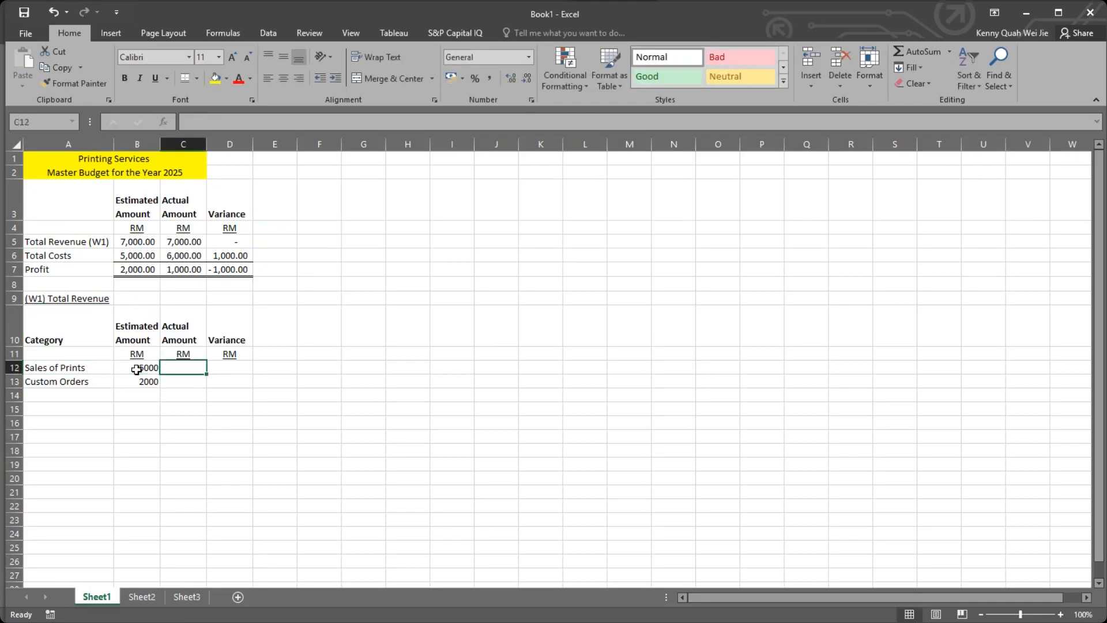
{"action": "type", "text": "4800"}
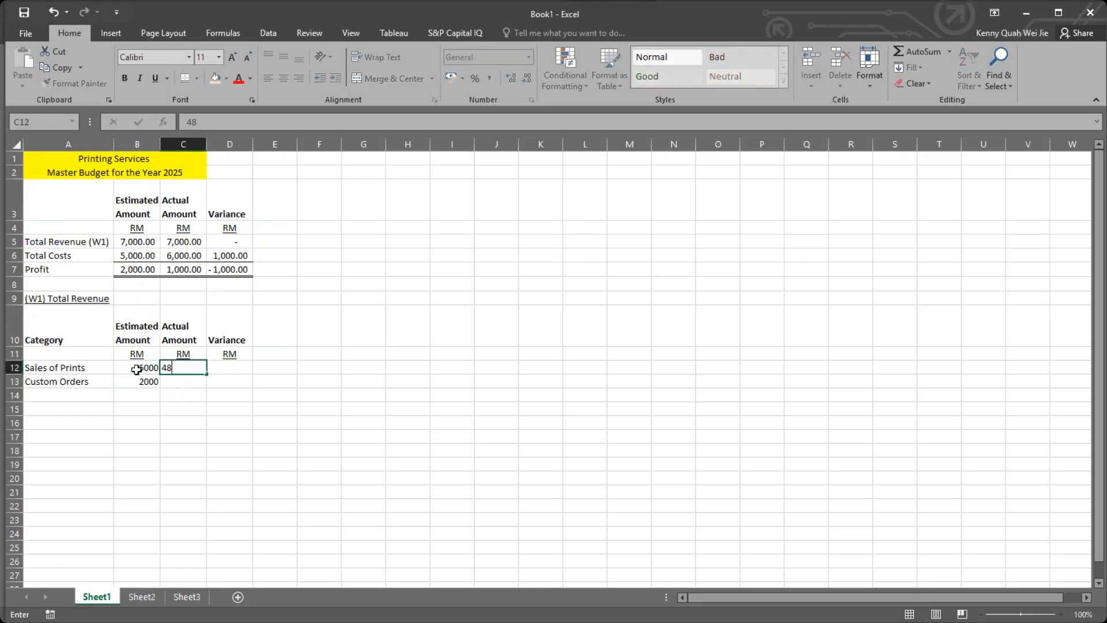
{"action": "key", "text": "Return"}
{"action": "type", "text": "2200"}
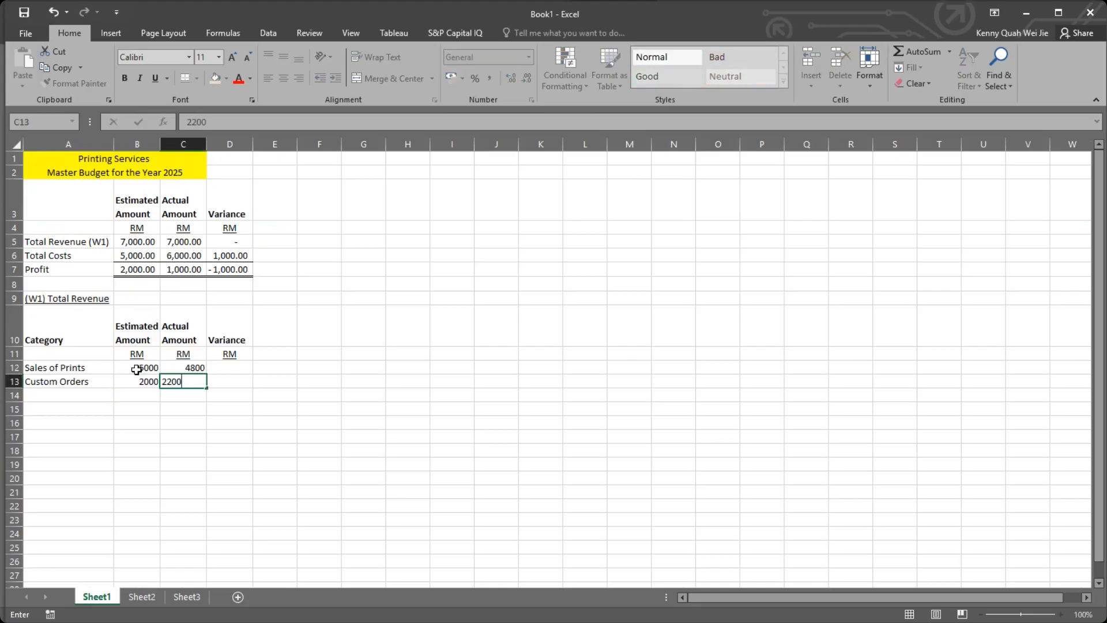
{"action": "key", "text": "Return"}
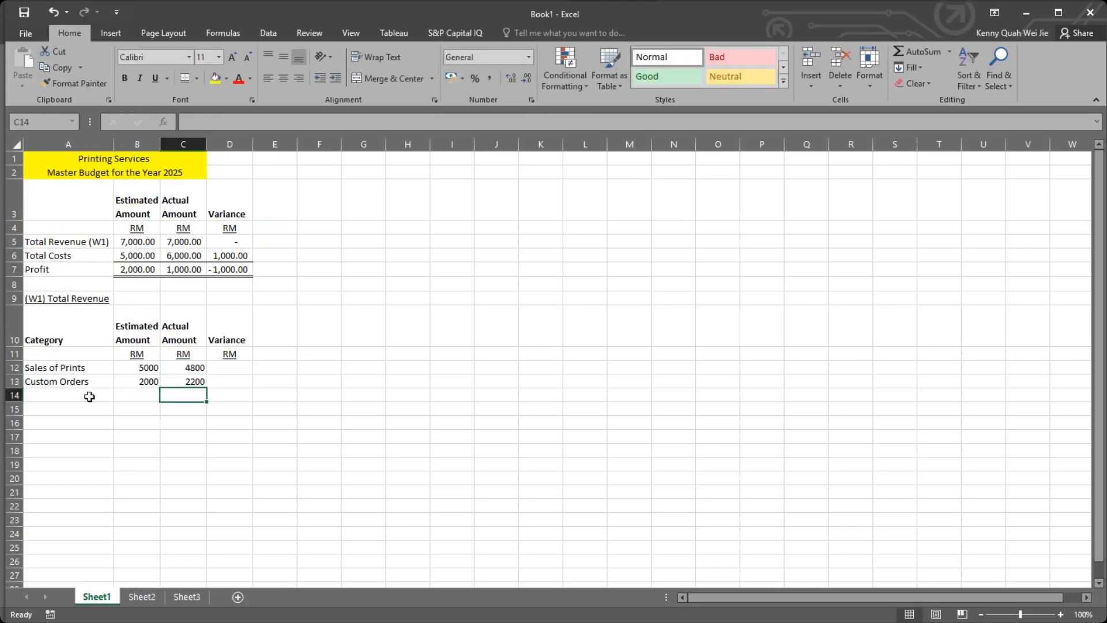
Copy the Total Revenue (W1) label from A5 into A14 and shorten it to "Total Revenue".
{"action": "left_click", "coordinate": [89, 397]}
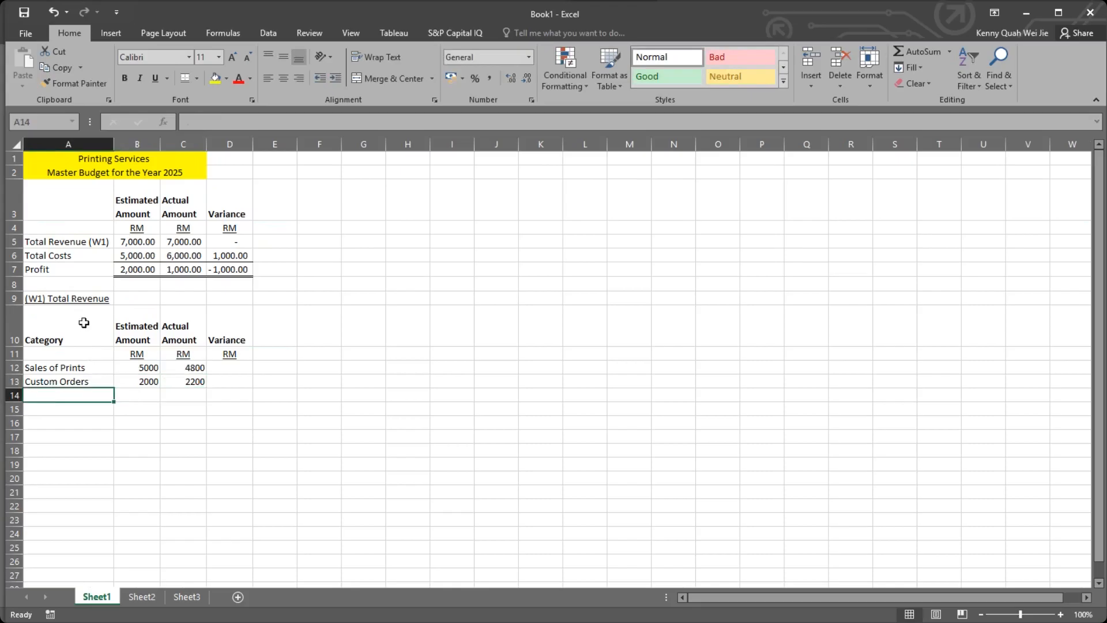
{"action": "left_click", "coordinate": [81, 241]}
{"action": "key", "text": "ctrl+c"}
{"action": "left_click", "coordinate": [98, 393]}
{"action": "key", "text": "ctrl+v"}
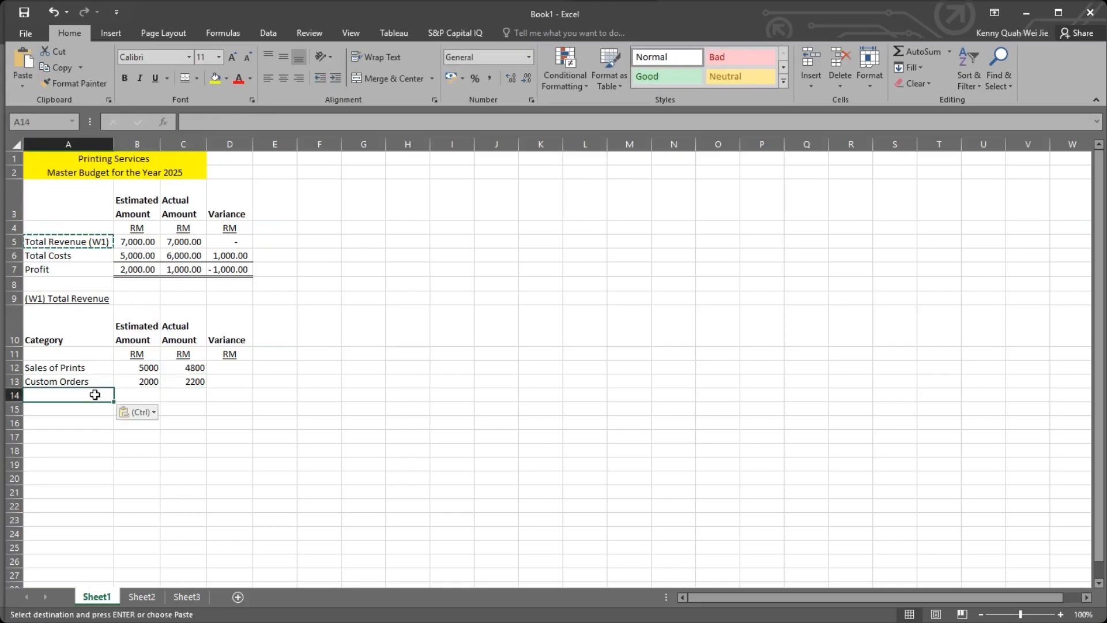
{"action": "double_click", "coordinate": [97, 395]}
{"action": "key", "text": "BackSpace"}
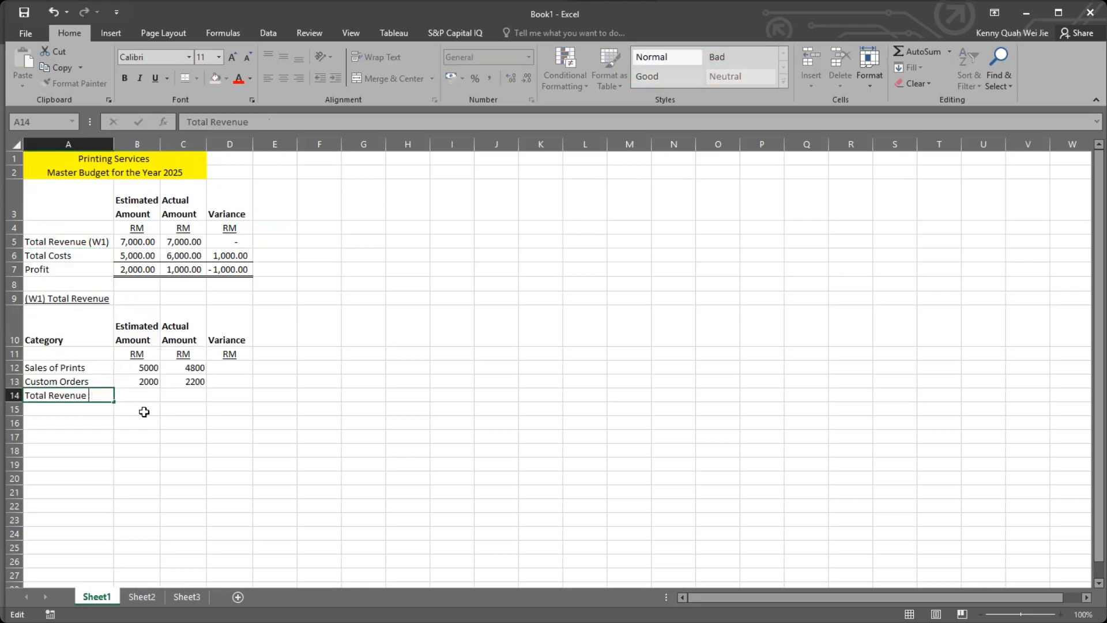
{"action": "left_click", "coordinate": [139, 409]}
Apply the comma number style to the revenue working's amount and variance cells B12:D14.
{"action": "left_click_drag", "start_coordinate": [144, 395], "coordinate": [237, 396]}
{"action": "left_click_drag", "start_coordinate": [149, 369], "coordinate": [242, 396]}
{"action": "left_click", "coordinate": [490, 78]}
{"action": "left_click", "coordinate": [319, 326]}
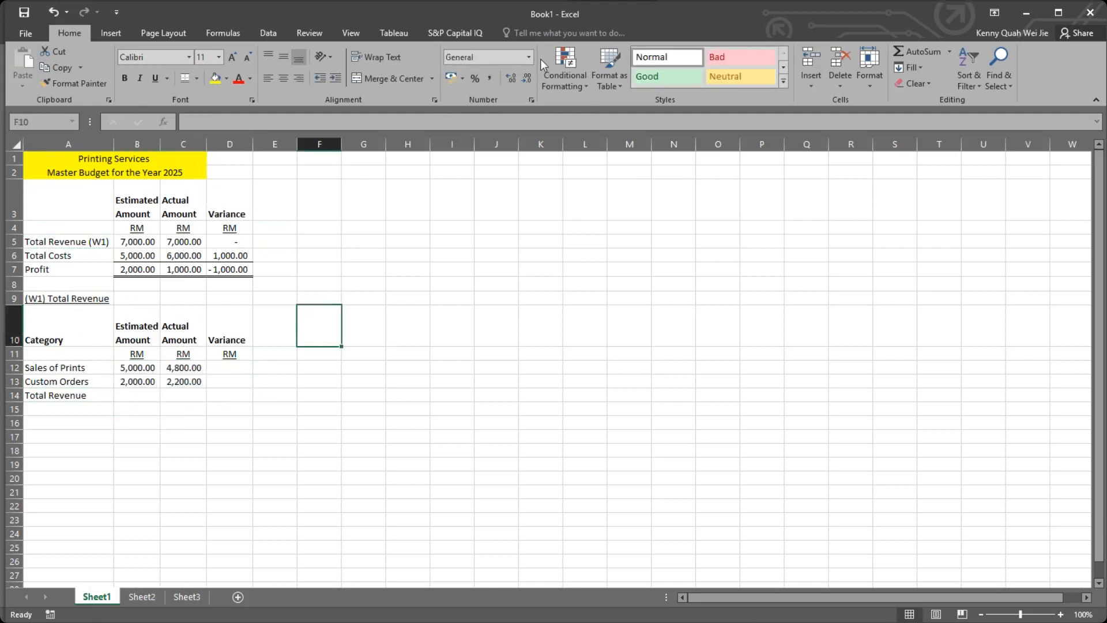
Add a top and double bottom border to the Total Revenue cells B14:D14.
{"action": "left_click", "coordinate": [143, 396]}
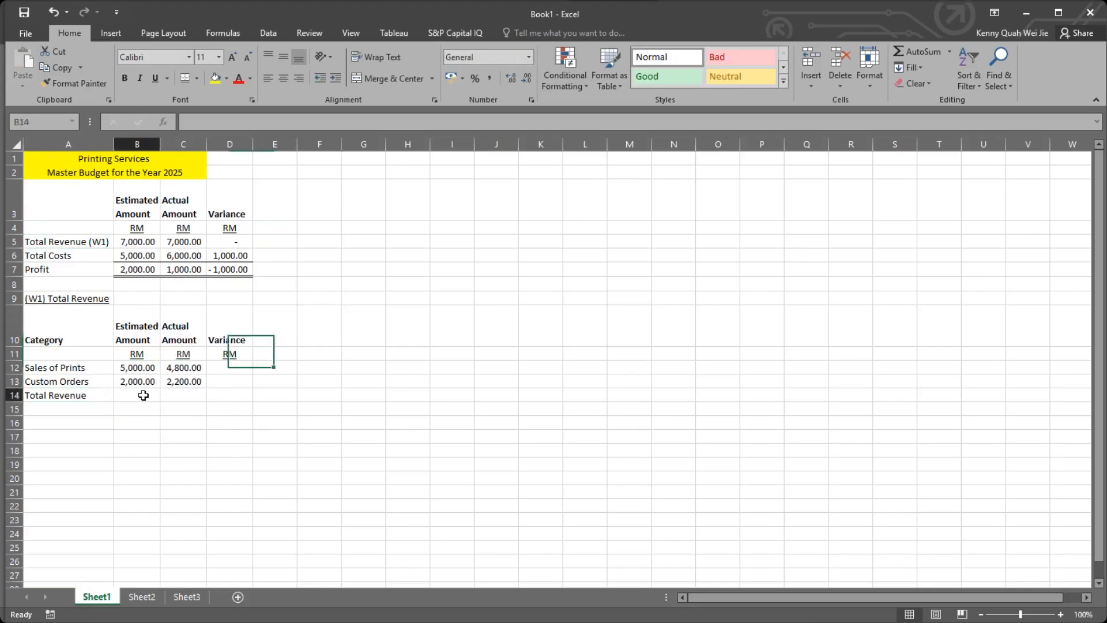
{"action": "left_click_drag", "start_coordinate": [144, 395], "coordinate": [242, 392]}
{"action": "left_click", "coordinate": [184, 77]}
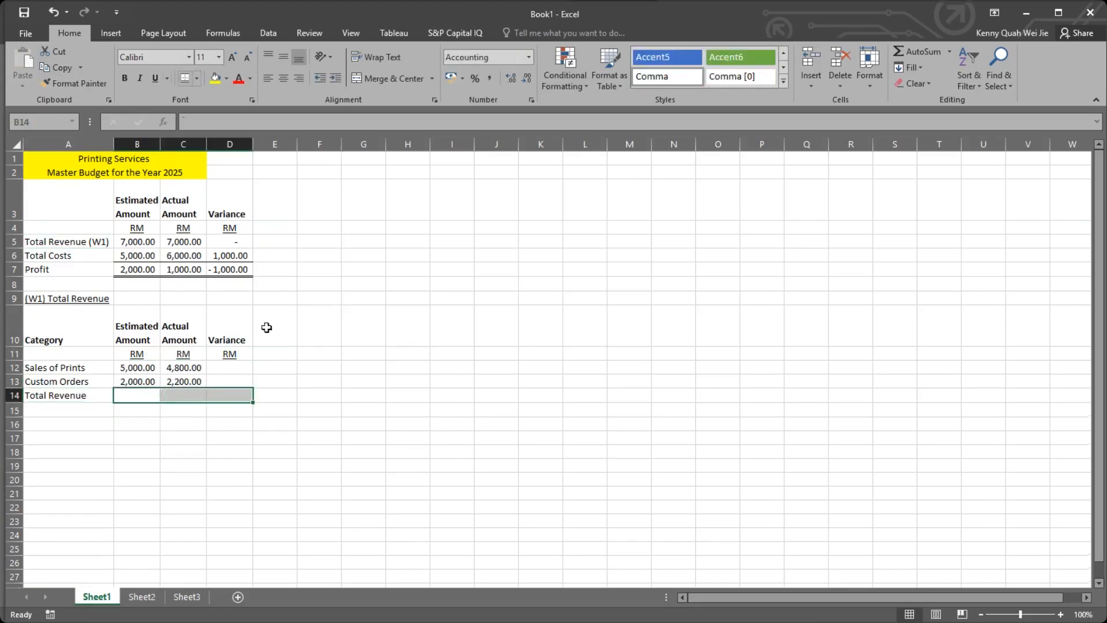
{"action": "left_click", "coordinate": [266, 326]}
Sum the estimated amounts in B14 and the actual amounts in C14 with AutoSum.
{"action": "left_click", "coordinate": [137, 394]}
{"action": "left_click_drag", "start_coordinate": [136, 265], "coordinate": [227, 267]}
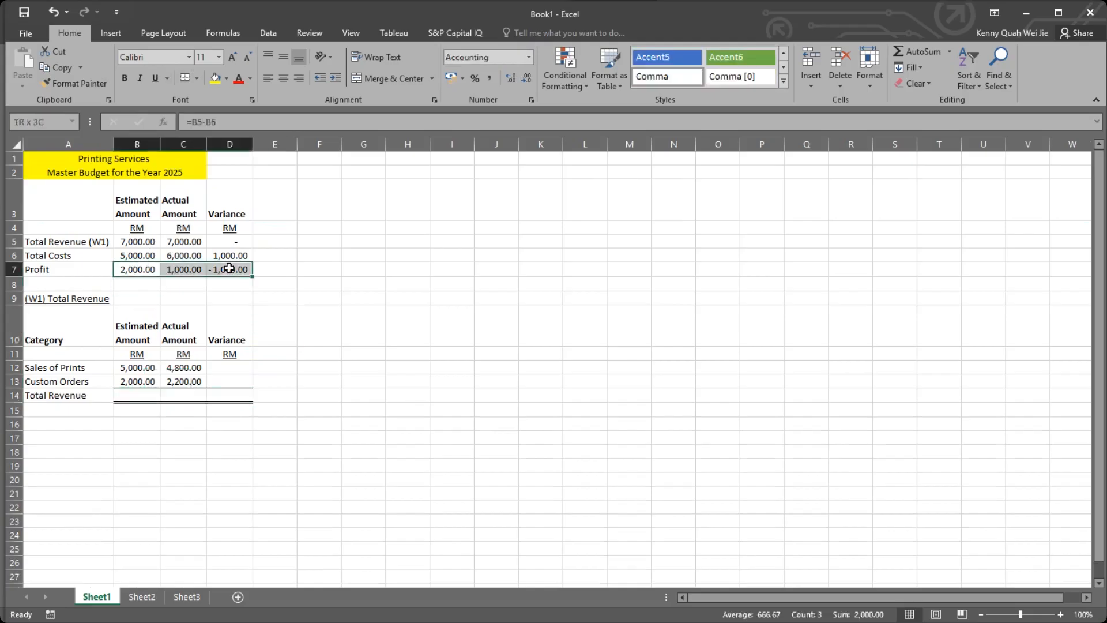
{"action": "left_click", "coordinate": [141, 269]}
{"action": "left_click", "coordinate": [133, 394]}
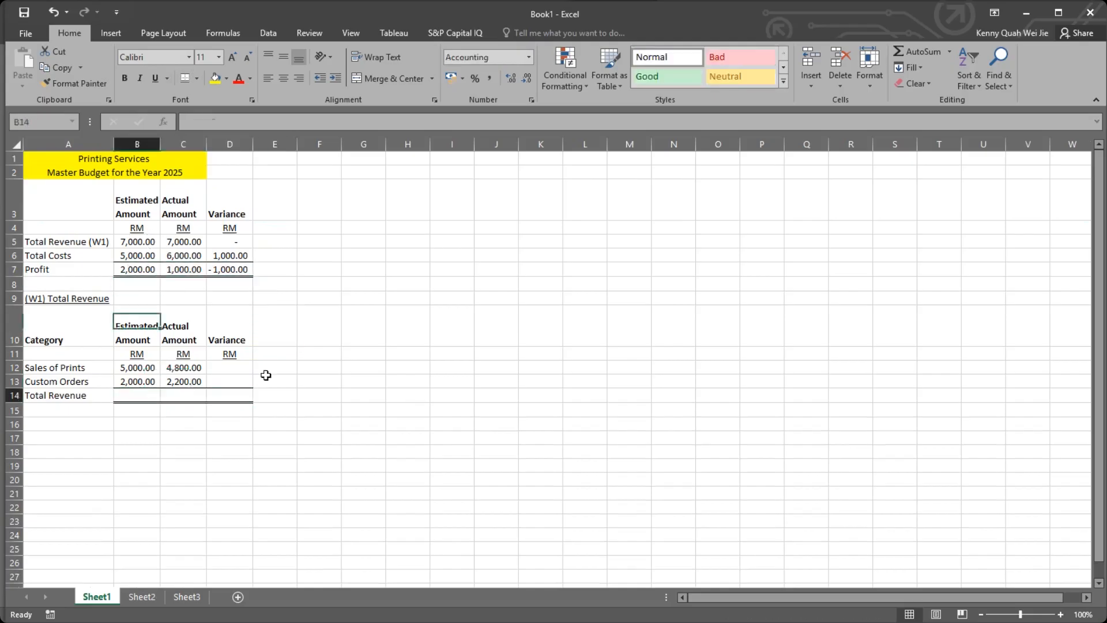
{"action": "left_click", "coordinate": [923, 57]}
{"action": "key", "text": "Tab"}
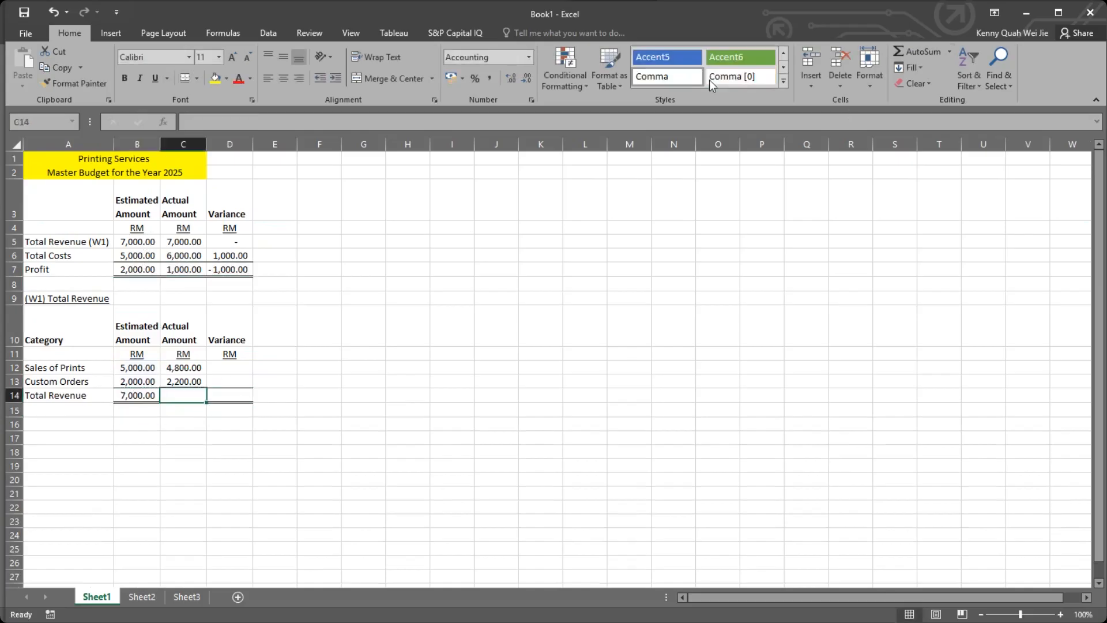
{"action": "left_click", "coordinate": [906, 56]}
{"action": "key", "text": "Return"}
Copy the variance formulas from D5:D6 into D12:D13 for Sales of Prints and Custom Orders.
{"action": "left_click", "coordinate": [200, 369]}
{"action": "left_click", "coordinate": [227, 368]}
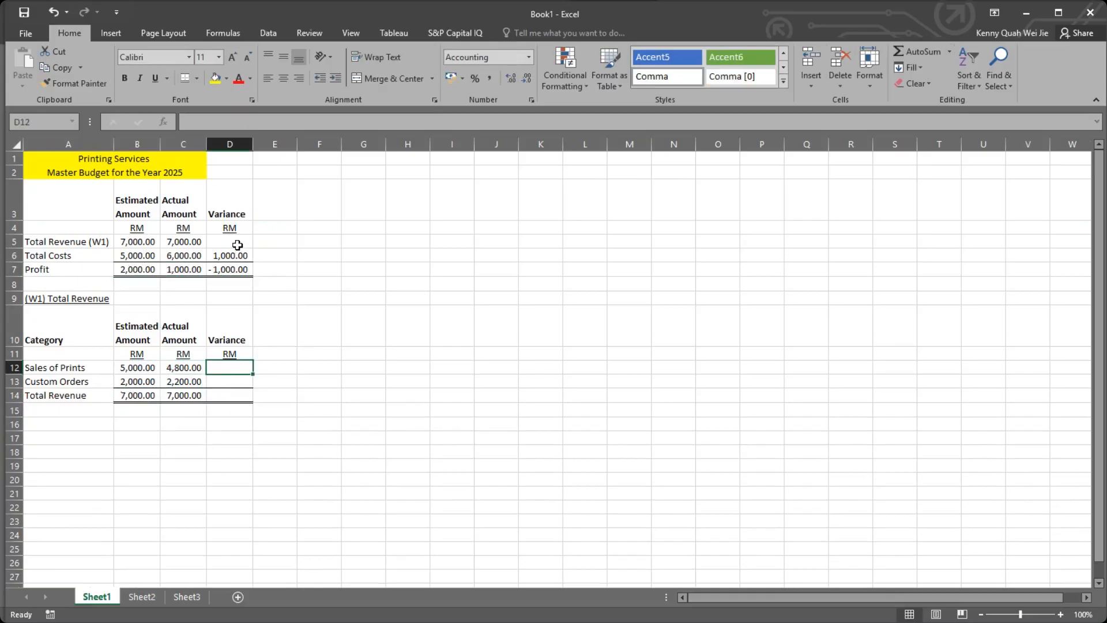
{"action": "left_click_drag", "start_coordinate": [237, 243], "coordinate": [230, 255]}
{"action": "key", "text": "ctrl+c"}
{"action": "left_click", "coordinate": [234, 367]}
{"action": "key", "text": "ctrl+v"}
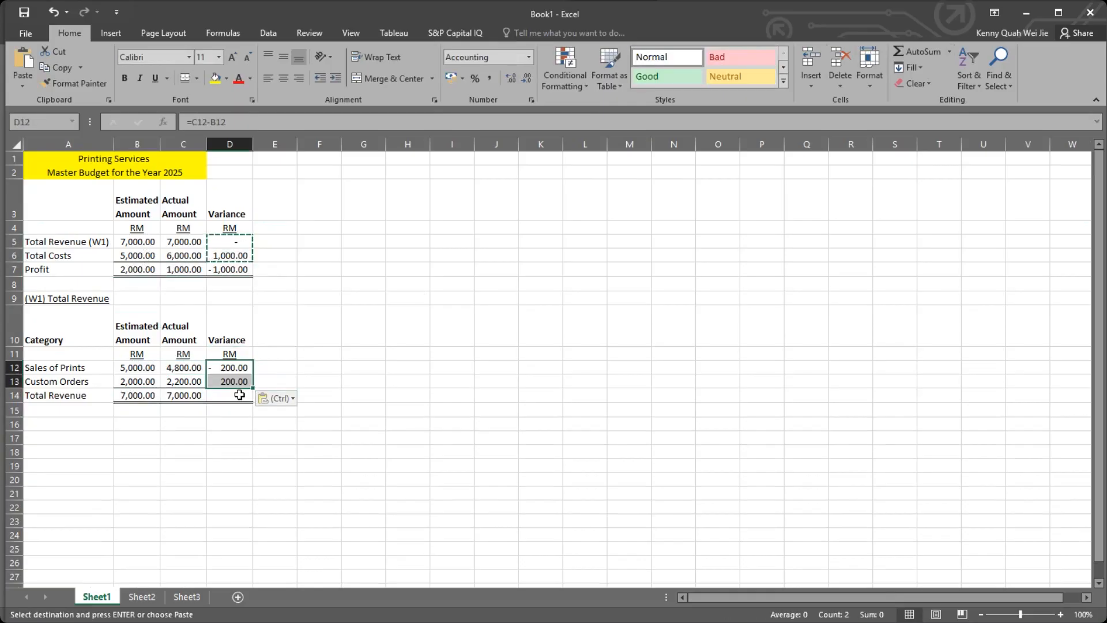
Copy the Profit variance formula from D7 into D14 on the Total Revenue row.
{"action": "left_click", "coordinate": [239, 395]}
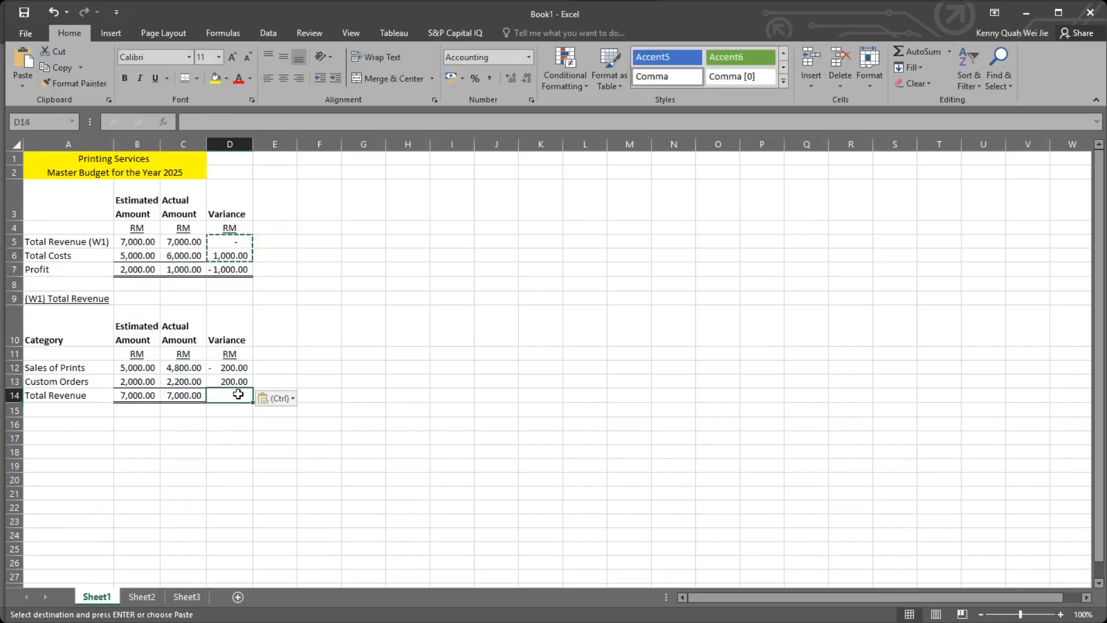
{"action": "key", "text": "Escape"}
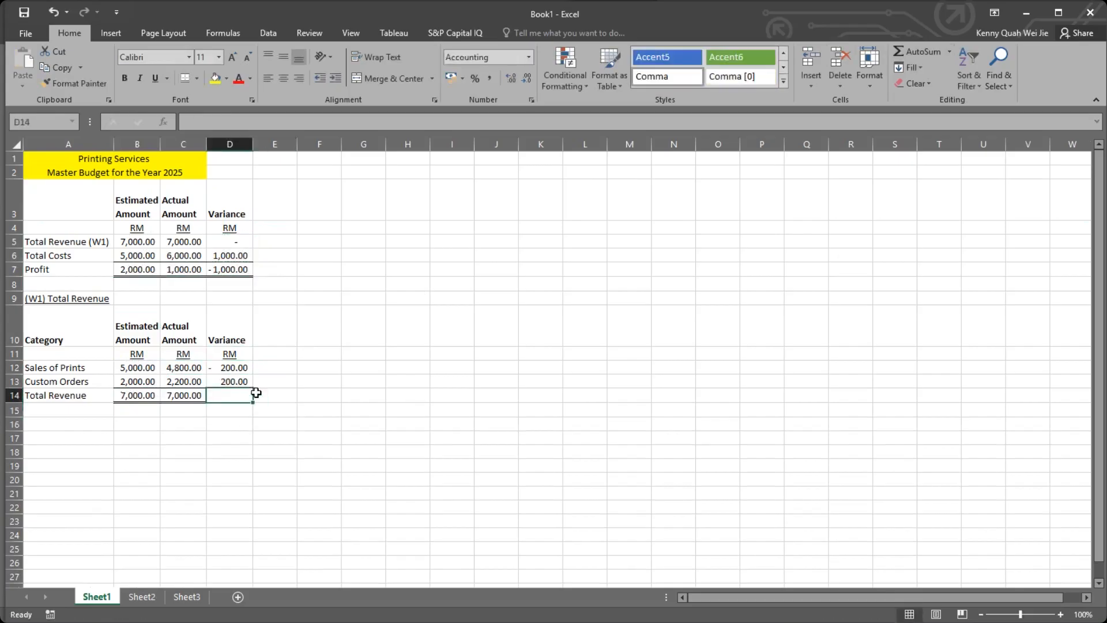
{"action": "left_click", "coordinate": [241, 385]}
{"action": "left_click", "coordinate": [243, 393]}
{"action": "left_click", "coordinate": [233, 268]}
{"action": "key", "text": "ctrl+c"}
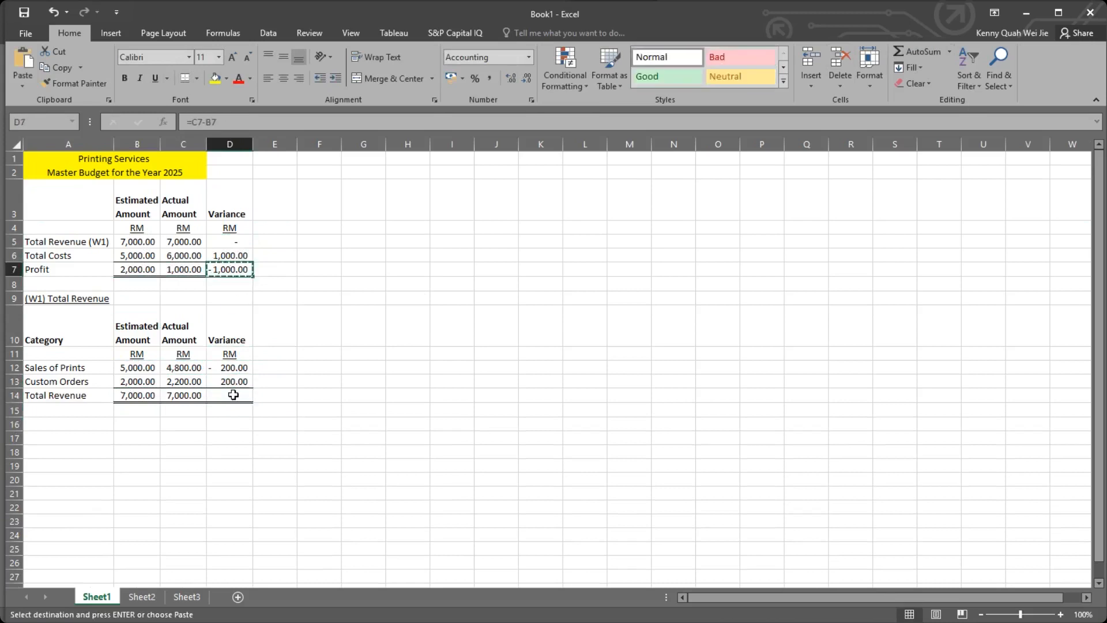
{"action": "left_click", "coordinate": [245, 396]}
{"action": "key", "text": "ctrl+v"}
{"action": "left_click", "coordinate": [288, 383]}
{"action": "key", "text": "Escape"}
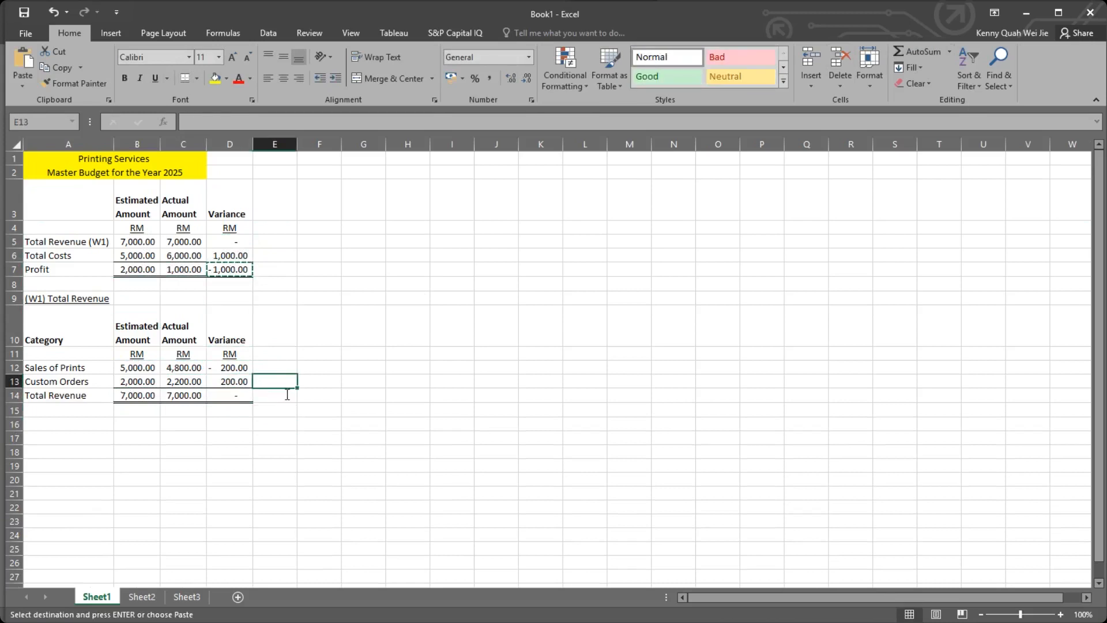
{"action": "left_click", "coordinate": [301, 411]}
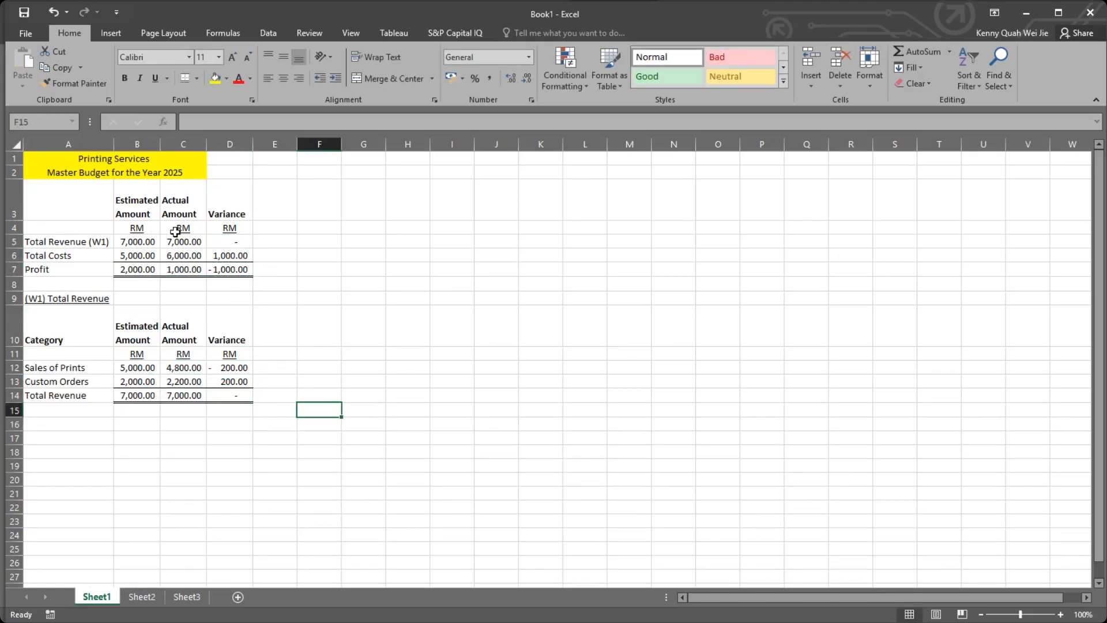
Link the estimated Total Revenue (W1) in B5 to the working's total with the formula =B14.
{"action": "left_click", "coordinate": [129, 394]}
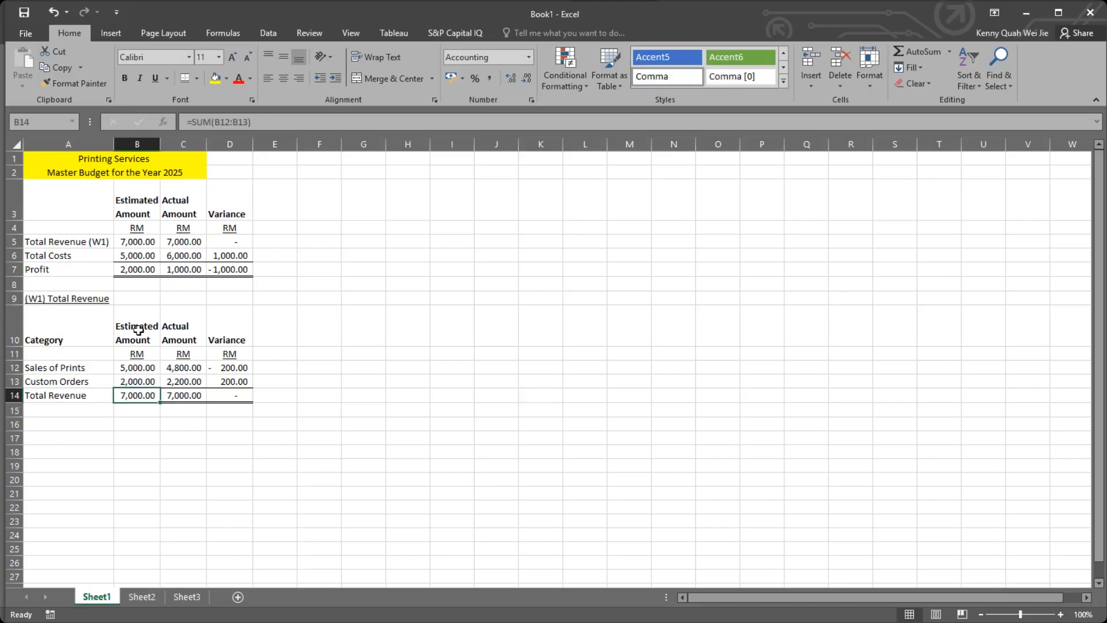
{"action": "left_click", "coordinate": [145, 241]}
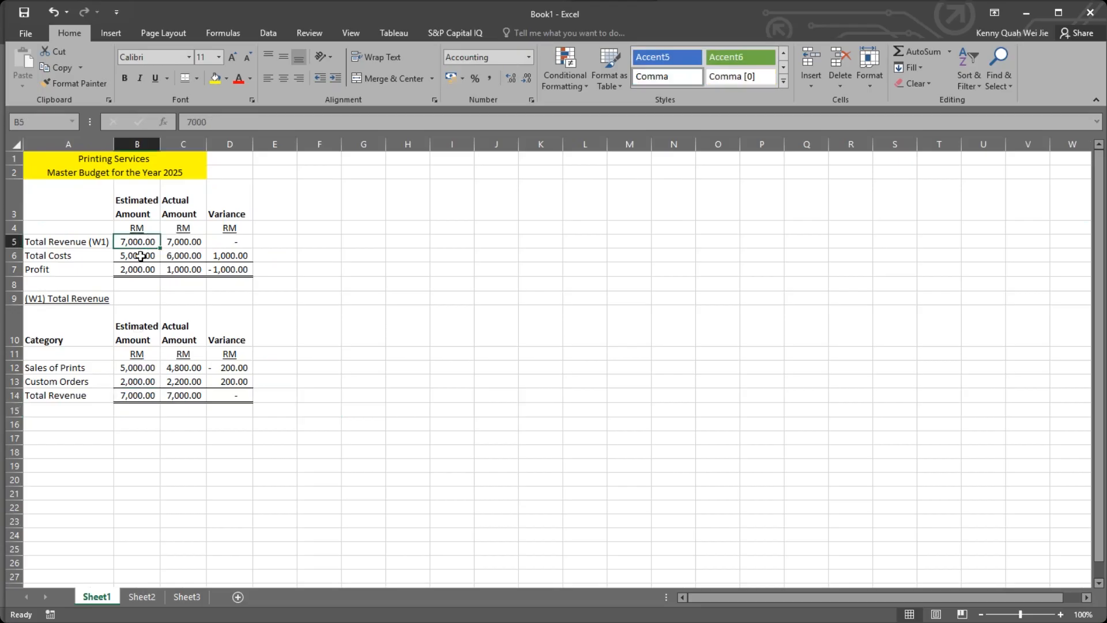
{"action": "type", "text": "="}
{"action": "left_click", "coordinate": [128, 394]}
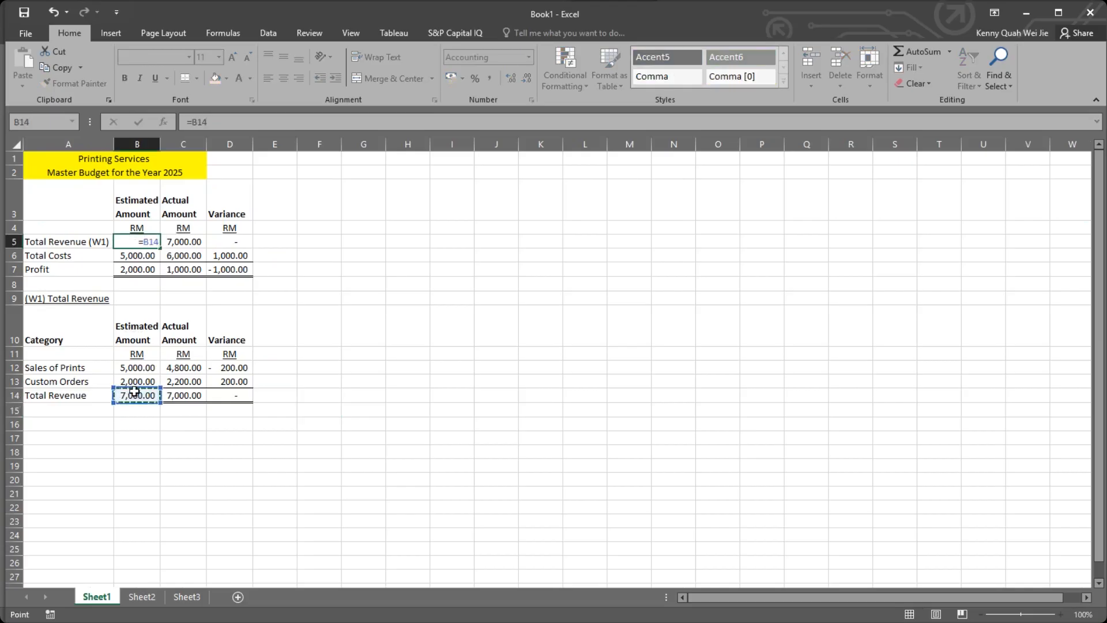
{"action": "key", "text": "Return"}
Link the actual Total Revenue (W1) in C5 to the working's total with the formula =C14.
{"action": "left_click", "coordinate": [195, 244]}
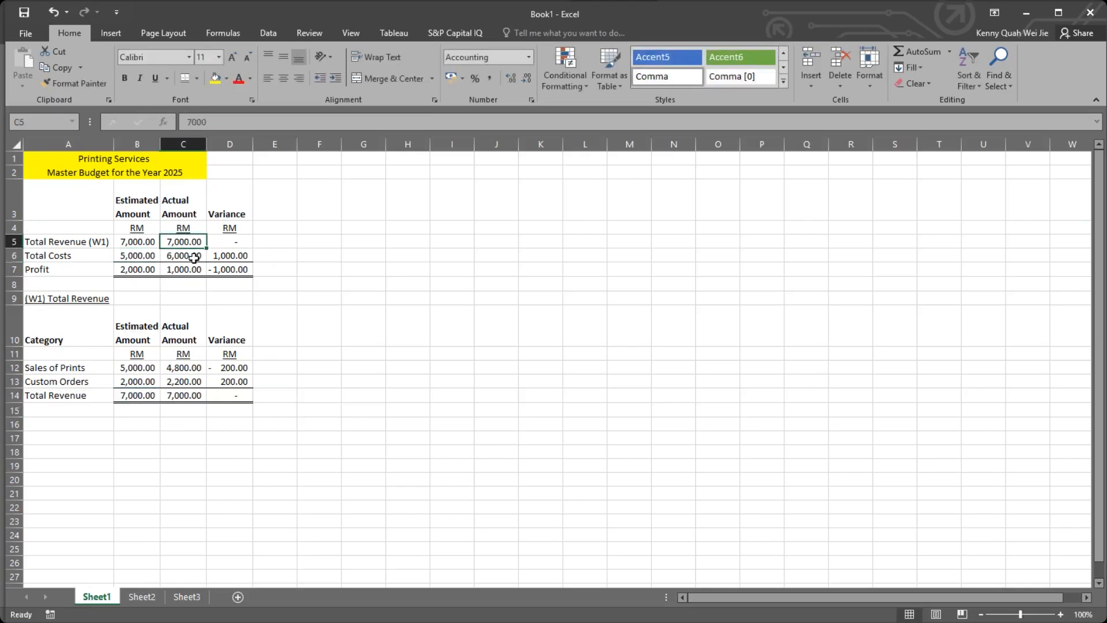
{"action": "type", "text": "="}
{"action": "left_click", "coordinate": [190, 395]}
{"action": "key", "text": "Return"}
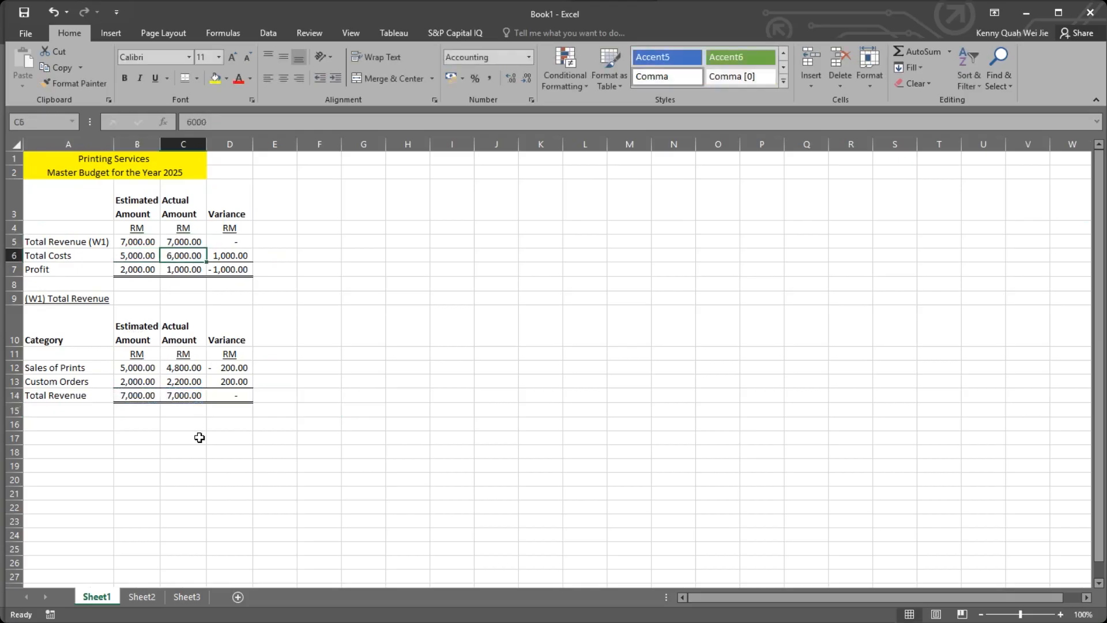
{"action": "left_click", "coordinate": [197, 437]}
Try an estimated Sales of Prints amount of 4000 in B12, and undo the change.
{"action": "left_click", "coordinate": [140, 368]}
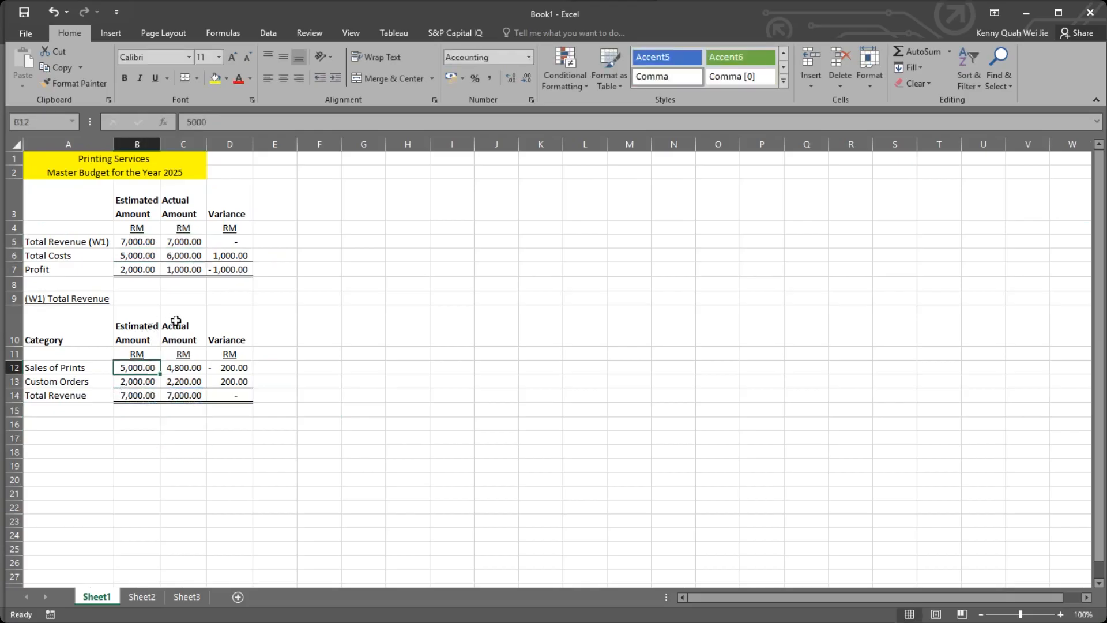
{"action": "type", "text": "4000"}
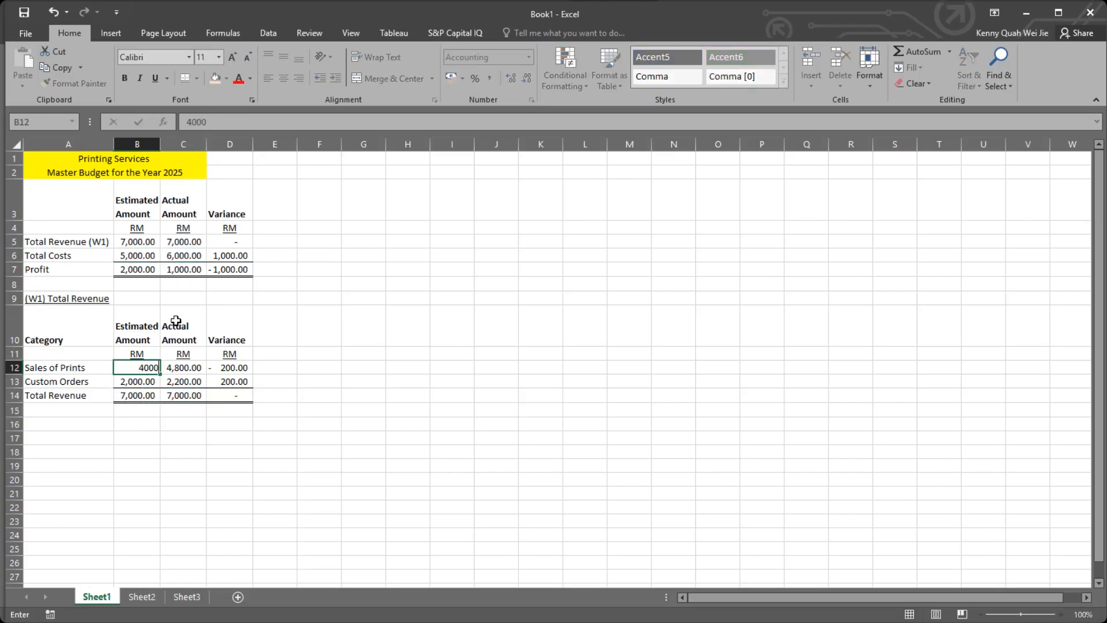
{"action": "key", "text": "Return"}
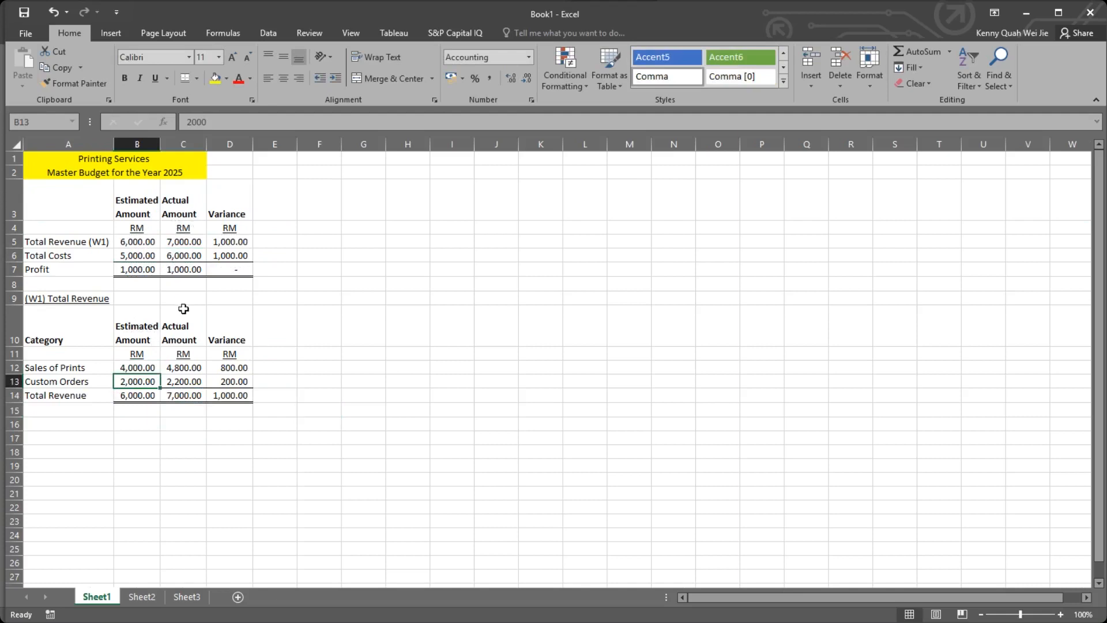
{"action": "key", "text": "ctrl+z"}
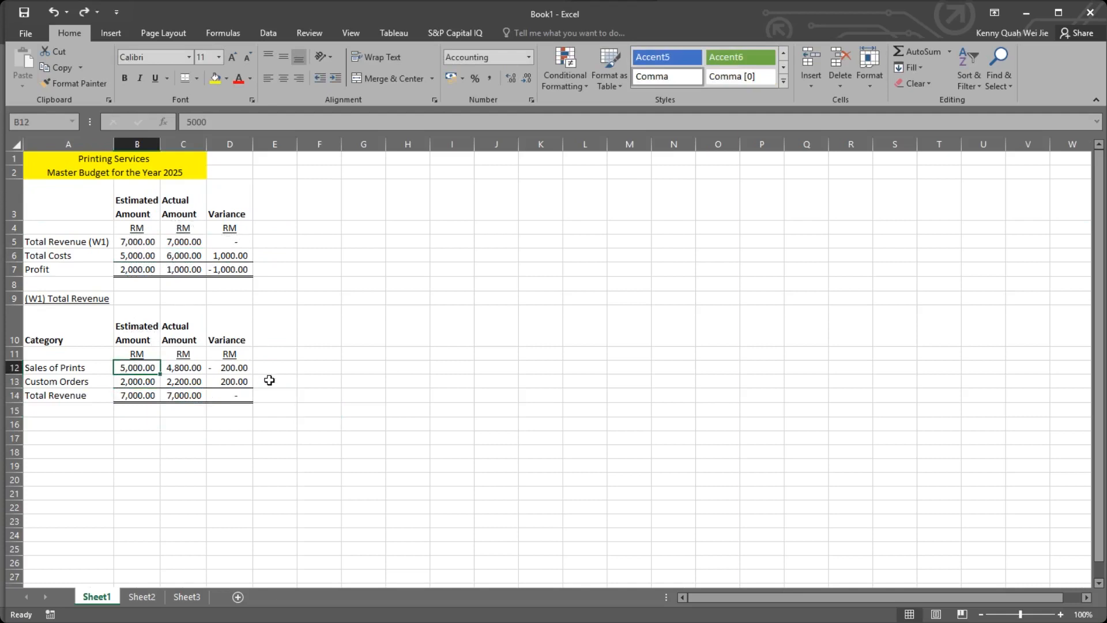
{"action": "left_click", "coordinate": [267, 378]}
{"action": "left_click", "coordinate": [287, 369]}
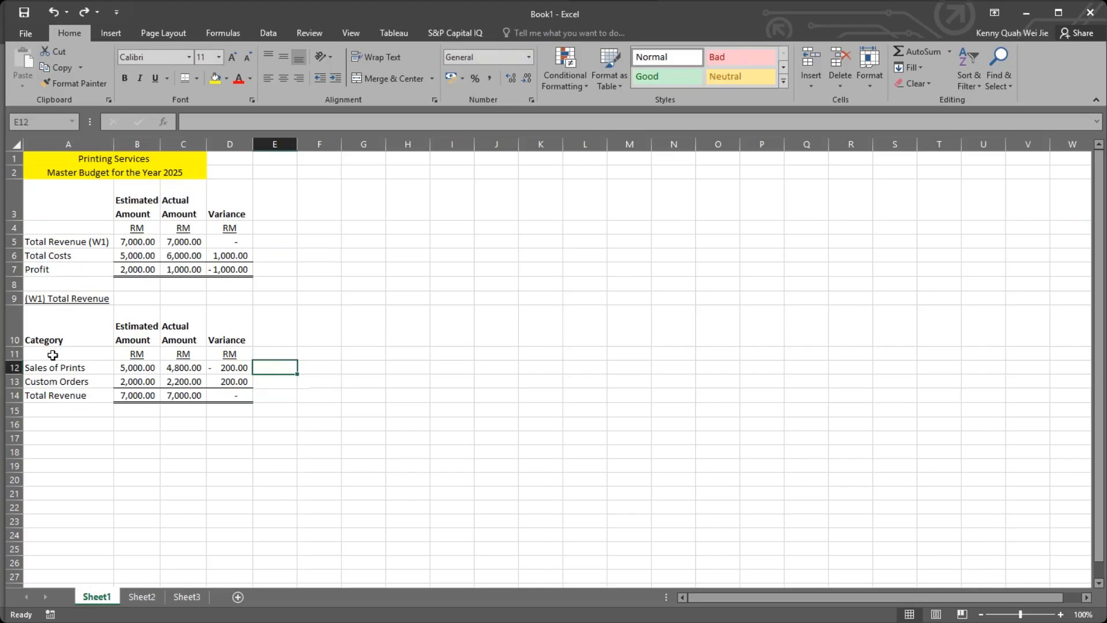
{"action": "left_click", "coordinate": [72, 426]}
{"action": "left_click", "coordinate": [73, 255]}
{"action": "left_click", "coordinate": [75, 424]}
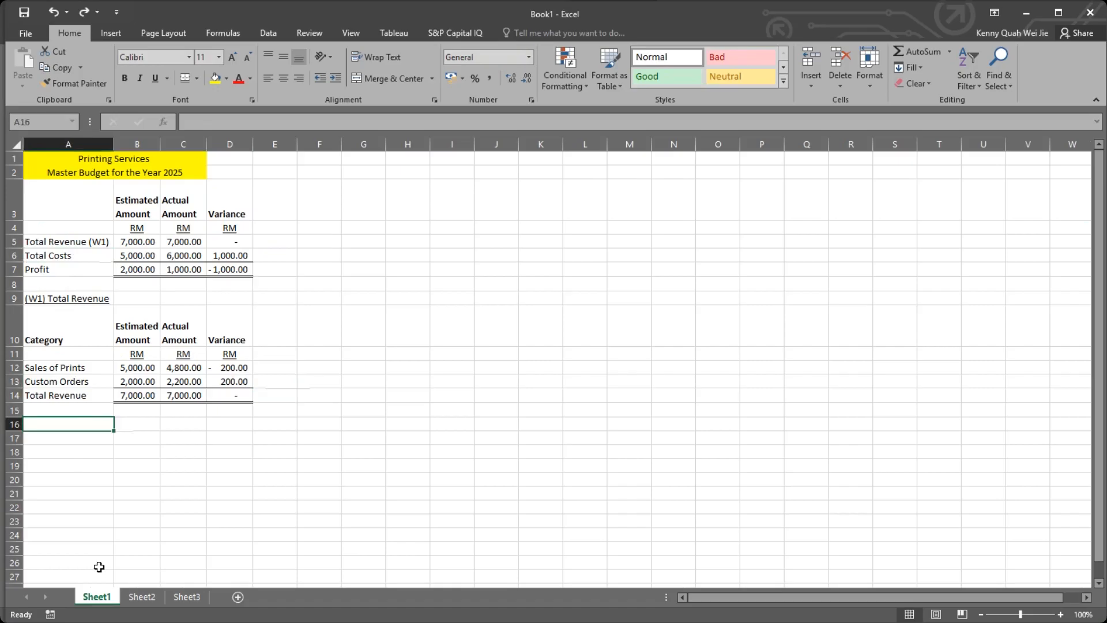
{"action": "left_click", "coordinate": [89, 369]}
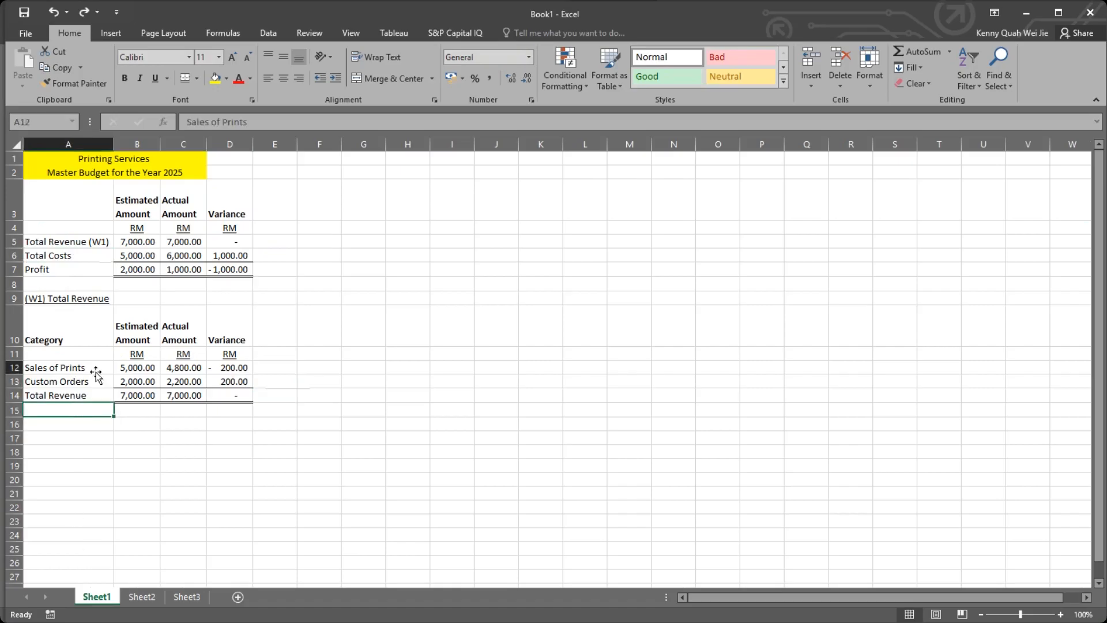
{"action": "left_click", "coordinate": [94, 425]}
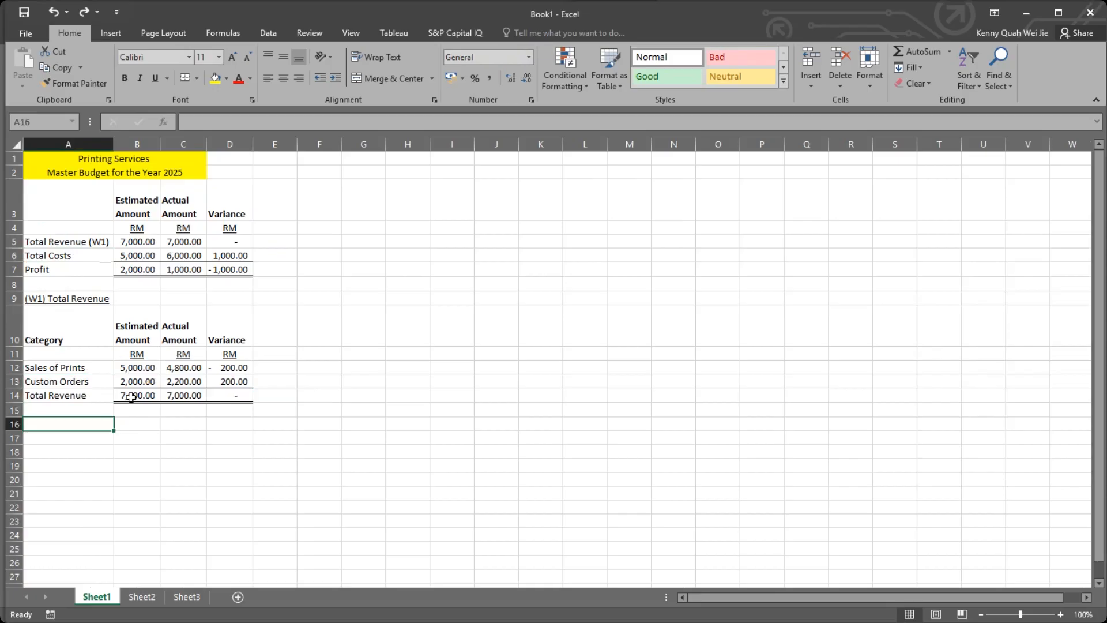
{"action": "left_click", "coordinate": [128, 367]}
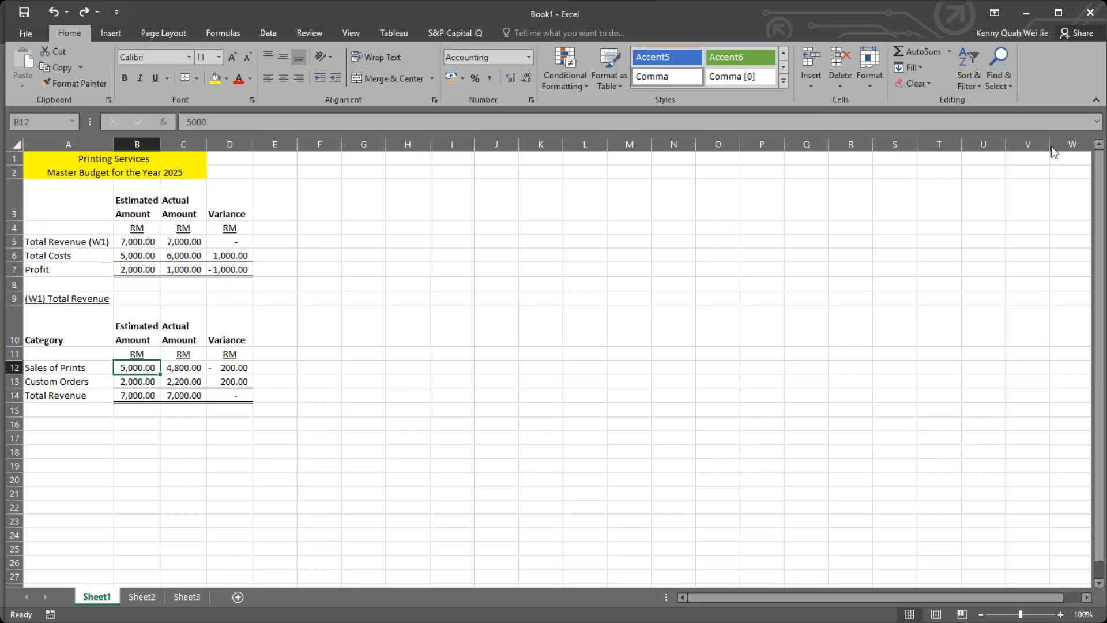
{"action": "left_click", "coordinate": [1020, 156]}
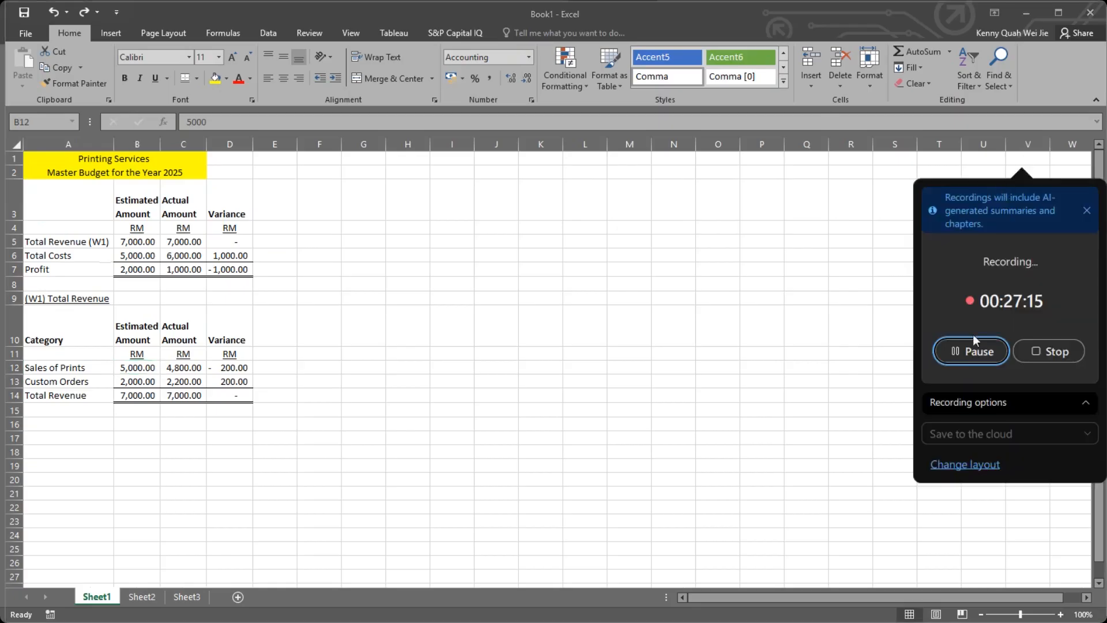
{"action": "left_click", "coordinate": [976, 349]}
{"action": "left_click", "coordinate": [976, 349]}
{"action": "left_click", "coordinate": [281, 232]}
{"action": "left_click", "coordinate": [270, 245]}
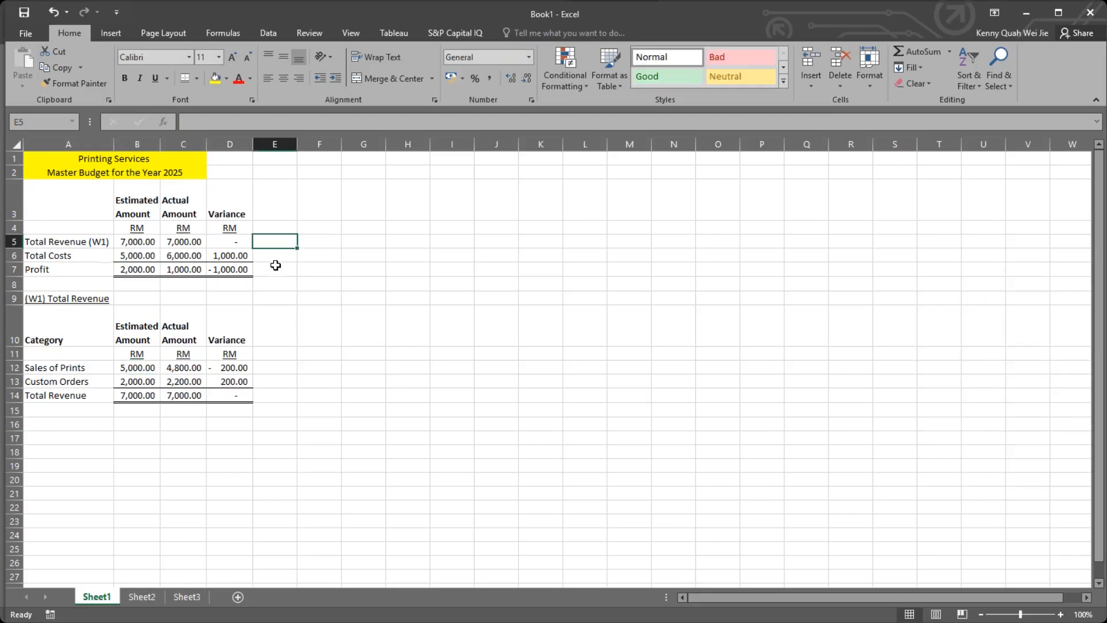
Examine the Variance cells of the master budget and of the (W1) Total Revenue working.
{"action": "left_click", "coordinate": [272, 210]}
{"action": "left_click", "coordinate": [237, 217]}
{"action": "left_click", "coordinate": [226, 254]}
{"action": "left_click", "coordinate": [238, 275]}
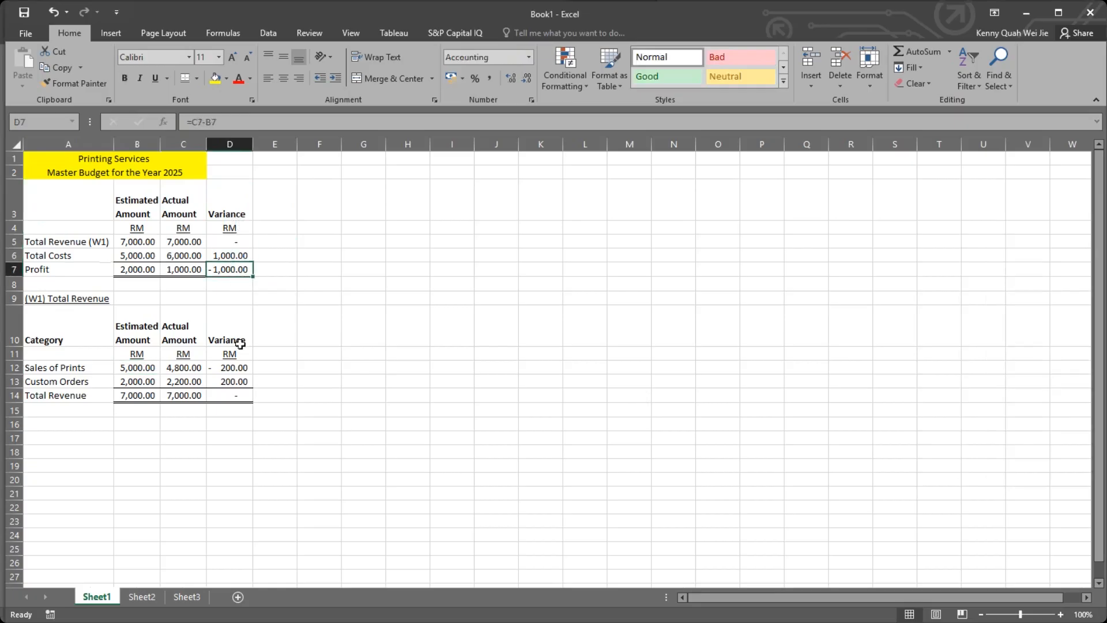
{"action": "left_click_drag", "start_coordinate": [240, 376], "coordinate": [240, 368]}
{"action": "left_click", "coordinate": [239, 378]}
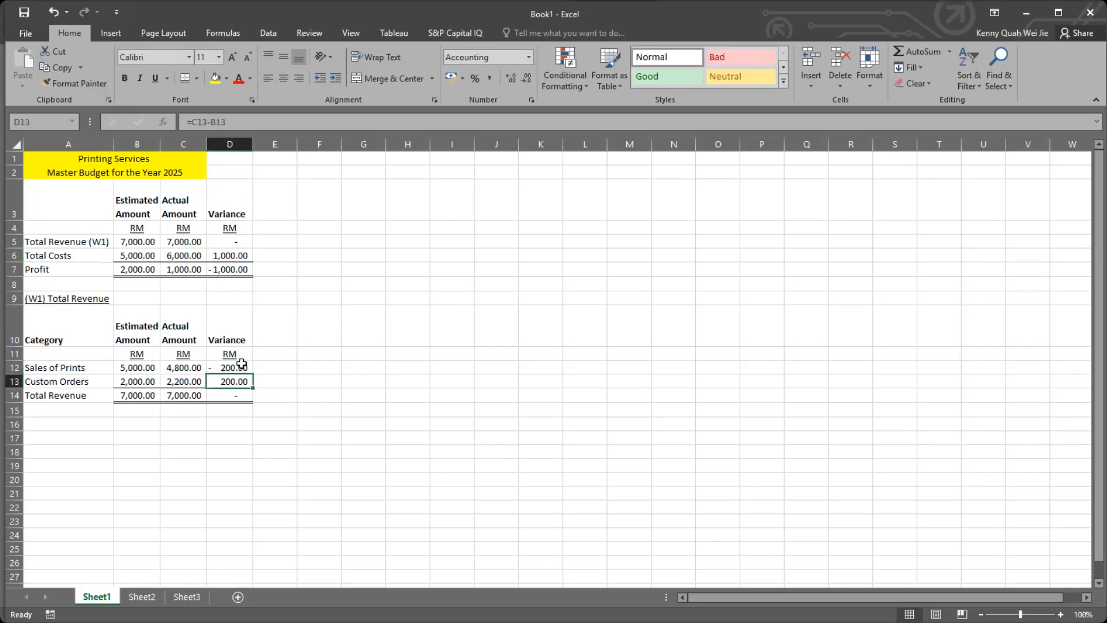
{"action": "left_click", "coordinate": [239, 356]}
{"action": "left_click_drag", "start_coordinate": [232, 255], "coordinate": [233, 271]}
{"action": "left_click", "coordinate": [231, 271]}
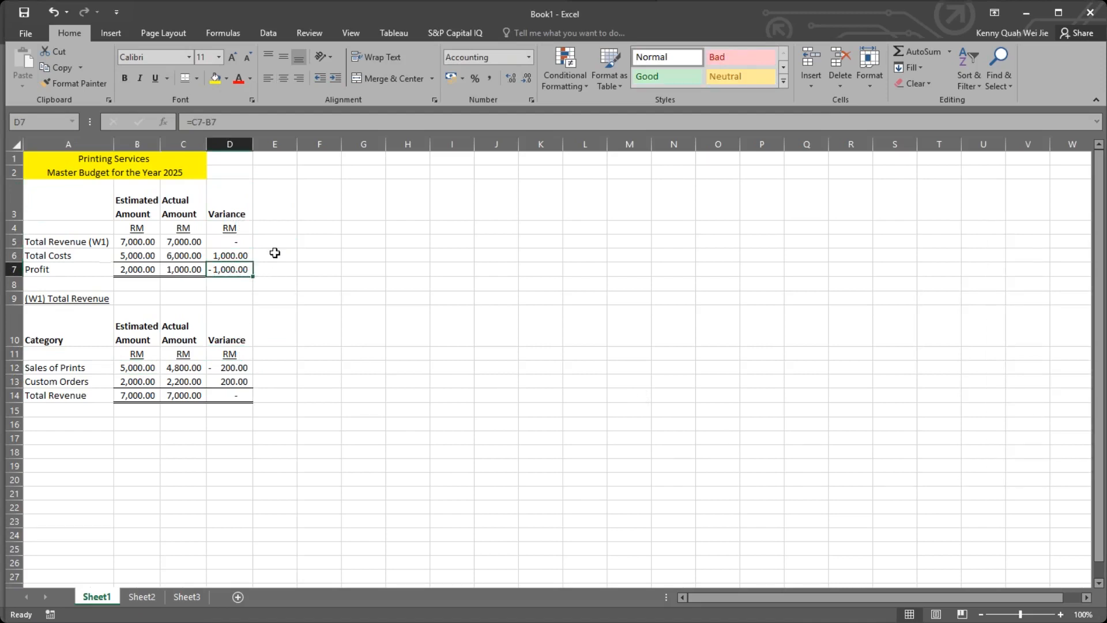
{"action": "left_click", "coordinate": [274, 256]}
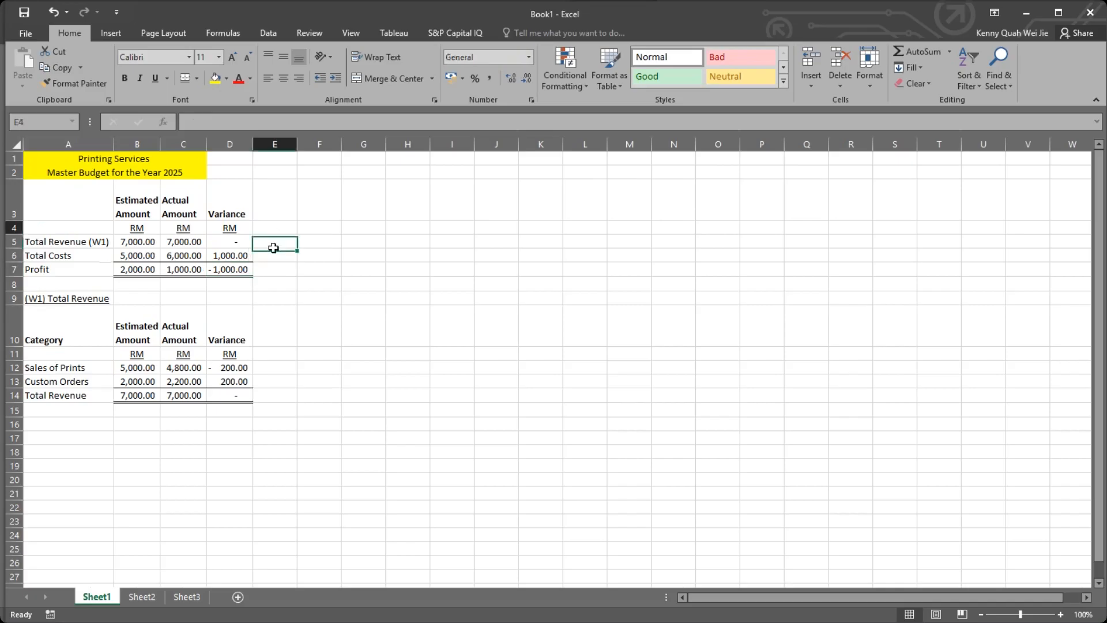
{"action": "left_click", "coordinate": [278, 239]}
{"action": "left_click", "coordinate": [273, 256]}
{"action": "left_click", "coordinate": [272, 266]}
{"action": "left_click", "coordinate": [274, 241]}
{"action": "left_click", "coordinate": [269, 258]}
{"action": "left_click", "coordinate": [269, 265]}
{"action": "left_click", "coordinate": [270, 256]}
{"action": "left_click", "coordinate": [278, 243]}
Review the Total Revenue, Total Costs and Profit rows against the Total Costs and Profit variances in D6 and D7.
{"action": "left_click", "coordinate": [89, 241]}
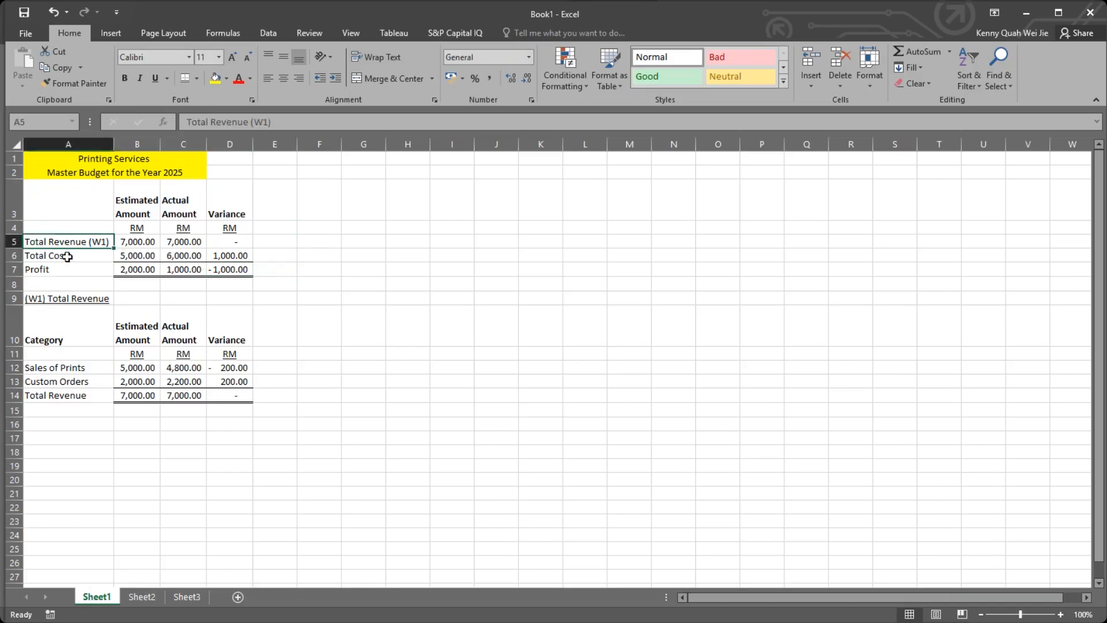
{"action": "left_click", "coordinate": [80, 256]}
{"action": "left_click", "coordinate": [75, 272]}
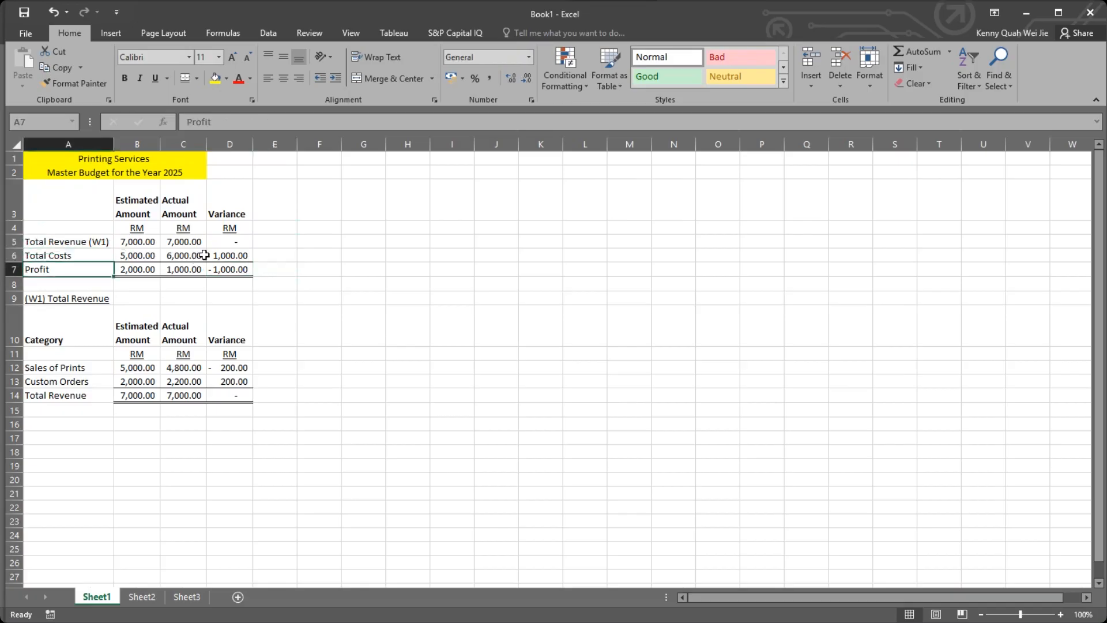
{"action": "left_click", "coordinate": [218, 270]}
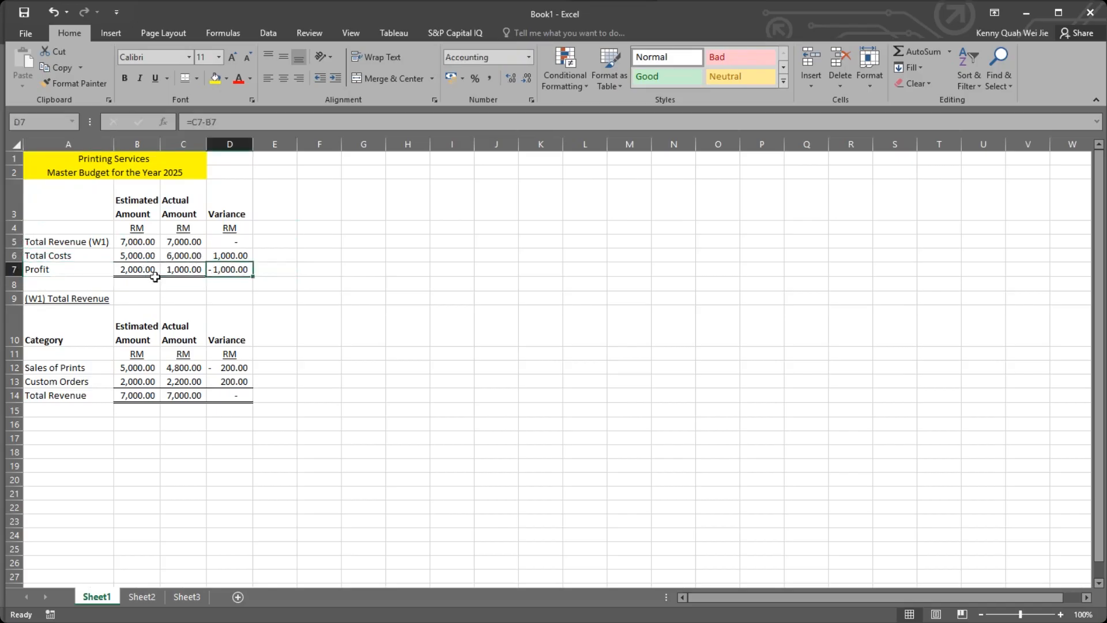
{"action": "left_click", "coordinate": [236, 256]}
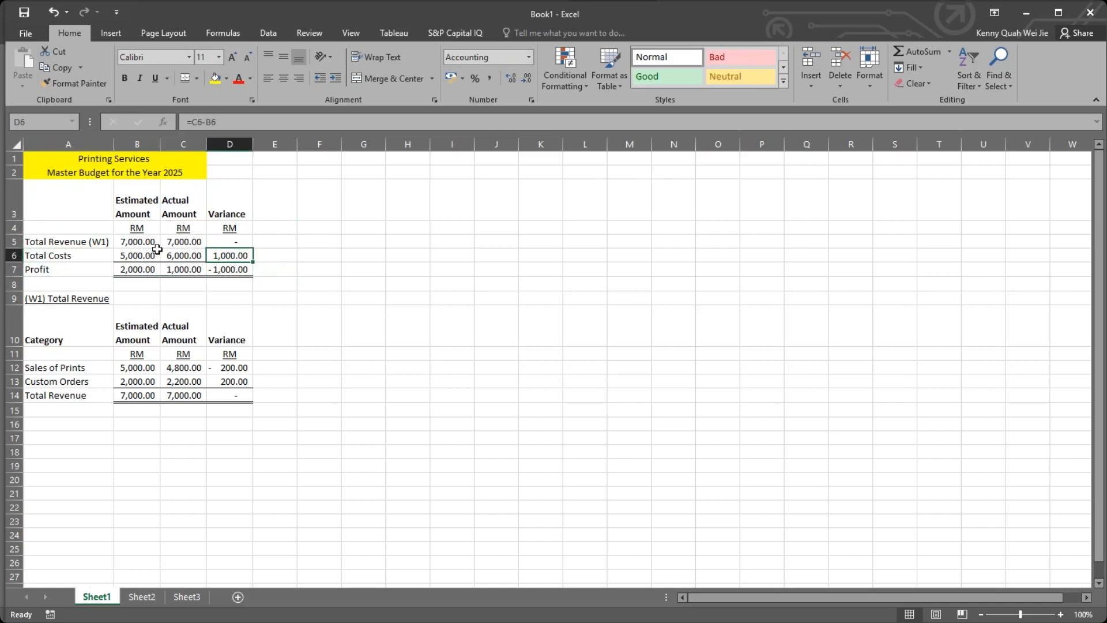
{"action": "left_click", "coordinate": [241, 269]}
{"action": "left_click", "coordinate": [259, 258]}
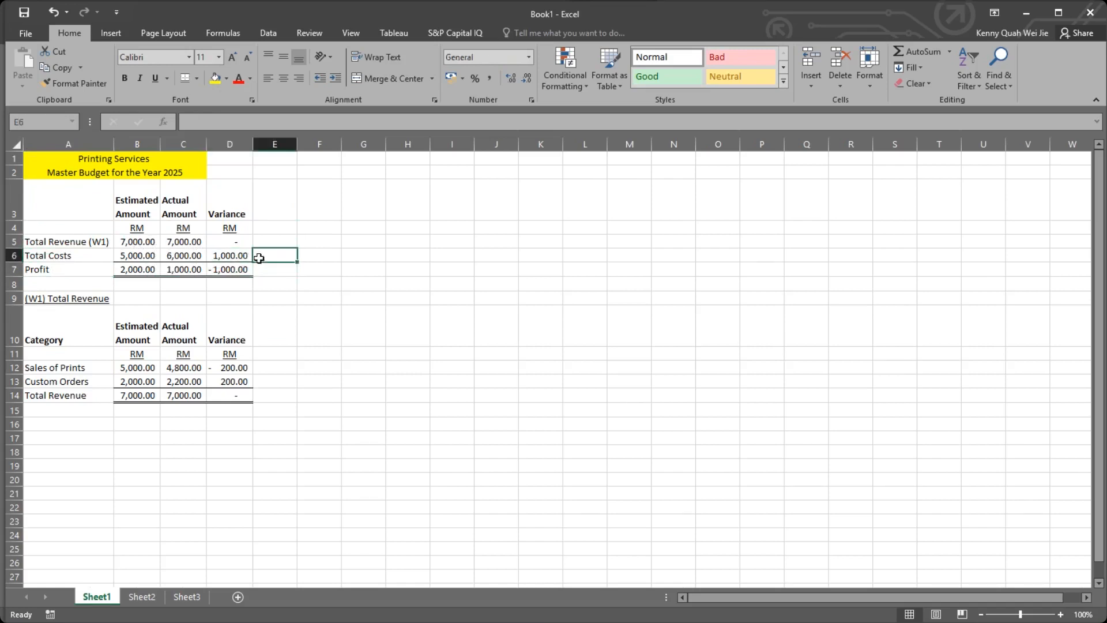
{"action": "left_click", "coordinate": [1006, 160]}
{"action": "left_click", "coordinate": [970, 353]}
{"action": "left_click", "coordinate": [970, 353]}
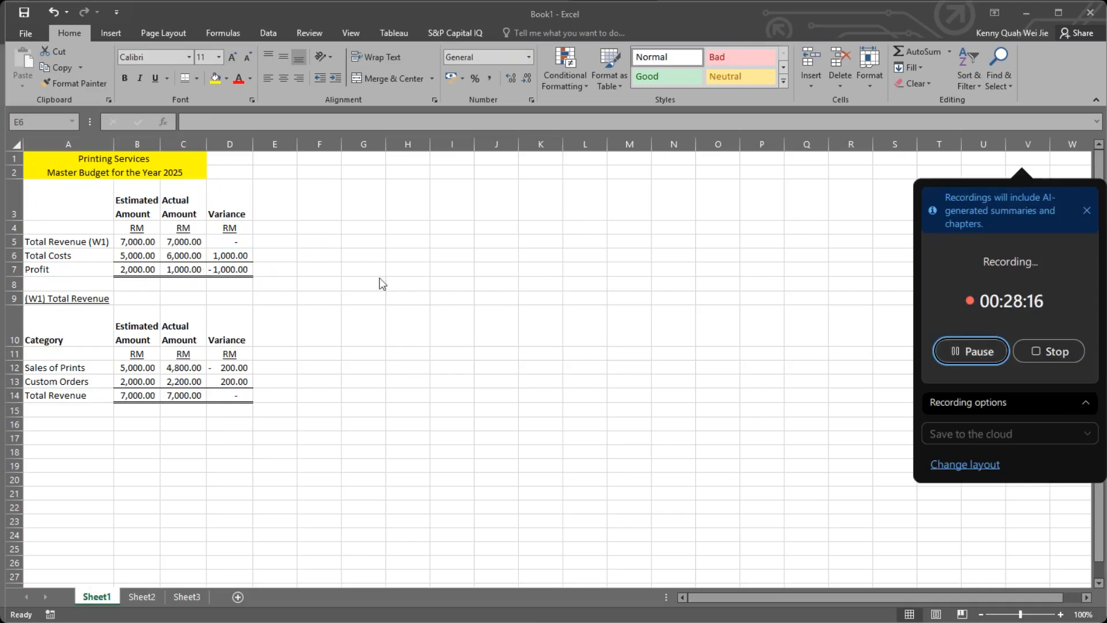
{"action": "left_click", "coordinate": [280, 241]}
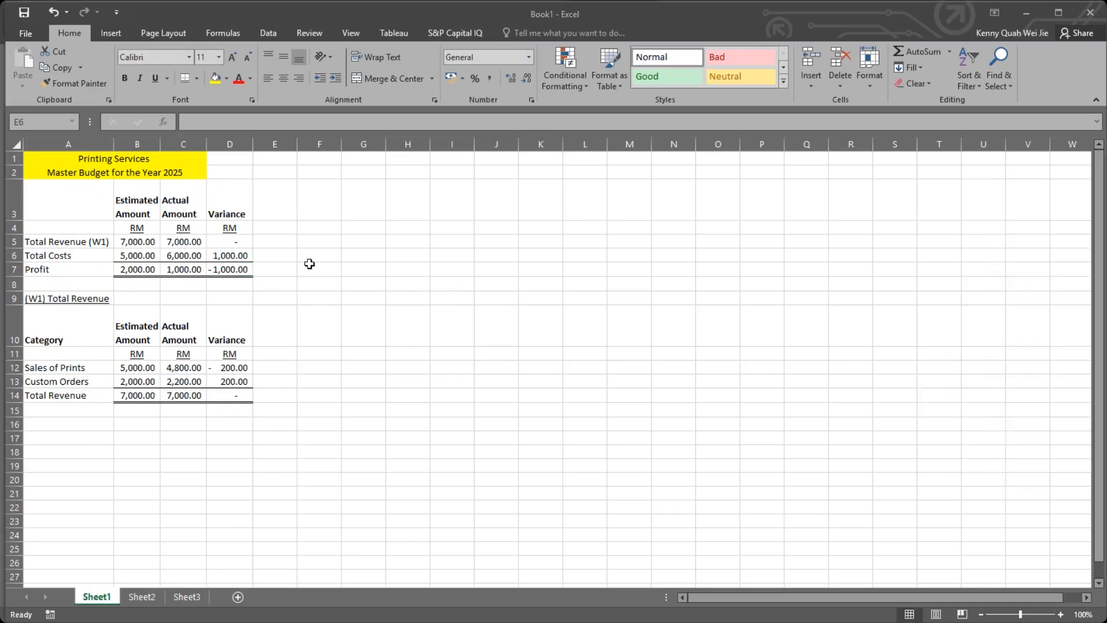
{"action": "left_click", "coordinate": [282, 241]}
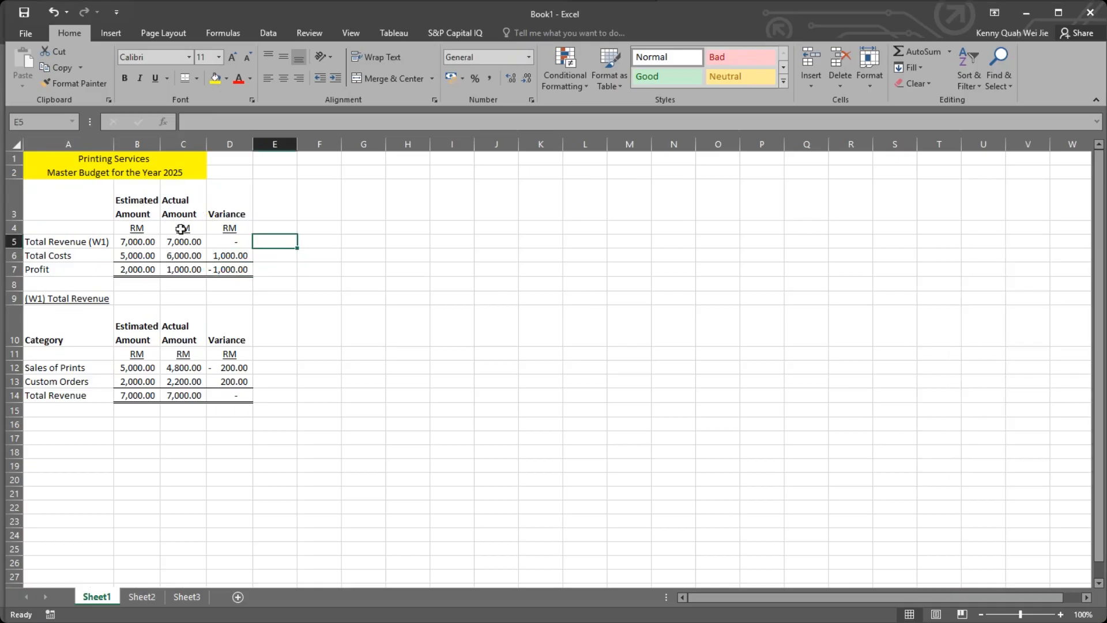
{"action": "left_click", "coordinate": [148, 205]}
{"action": "left_click", "coordinate": [188, 203]}
{"action": "left_click", "coordinate": [266, 244]}
{"action": "left_click", "coordinate": [272, 255]}
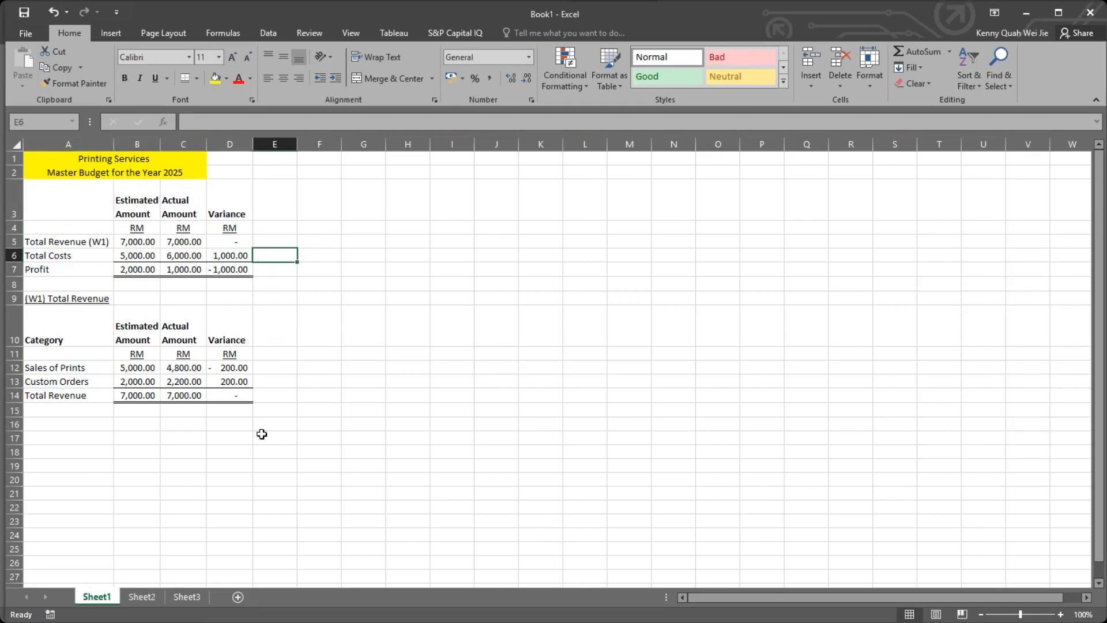
Start an IF formula in E12 for Sales of Prints with the logical test C12>B12, comparing actual with estimated amount.
{"action": "left_click", "coordinate": [275, 367]}
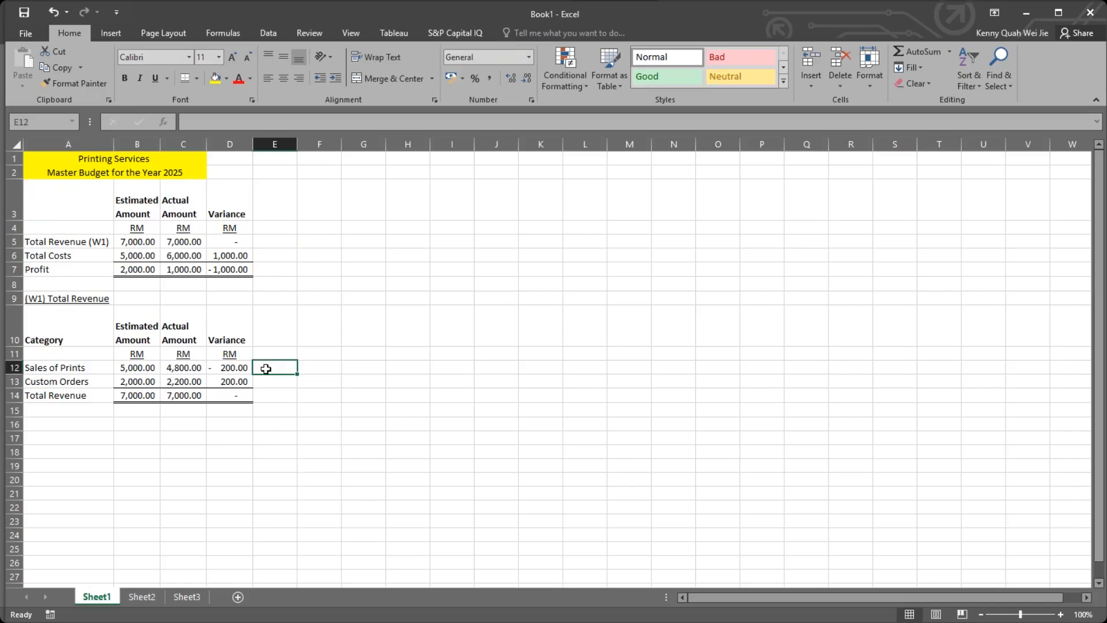
{"action": "type", "text": "="}
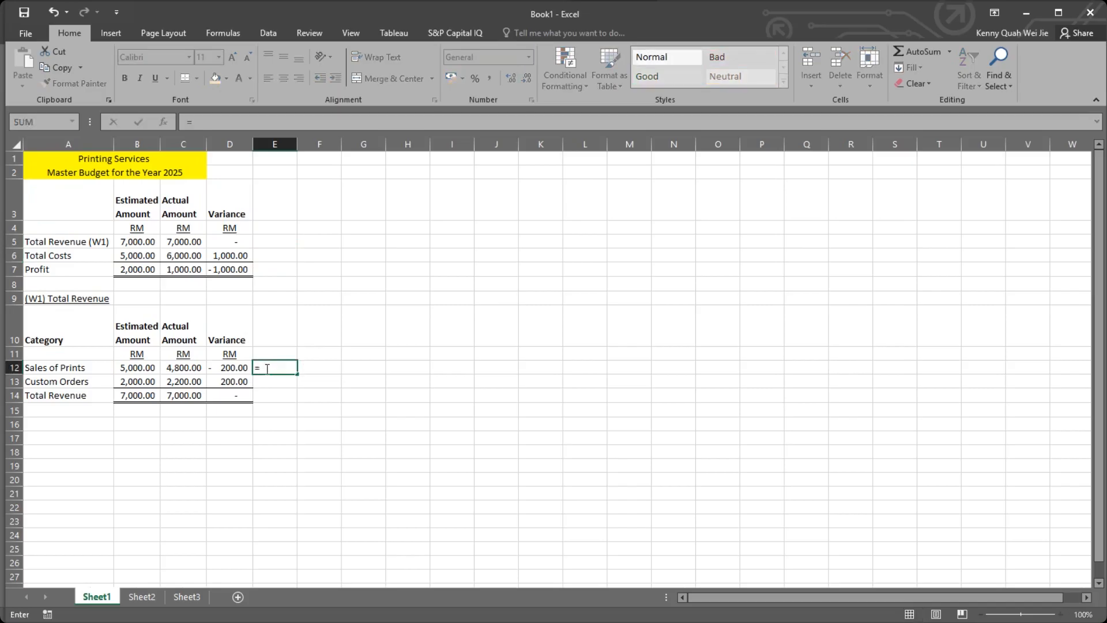
{"action": "type", "text": "If"}
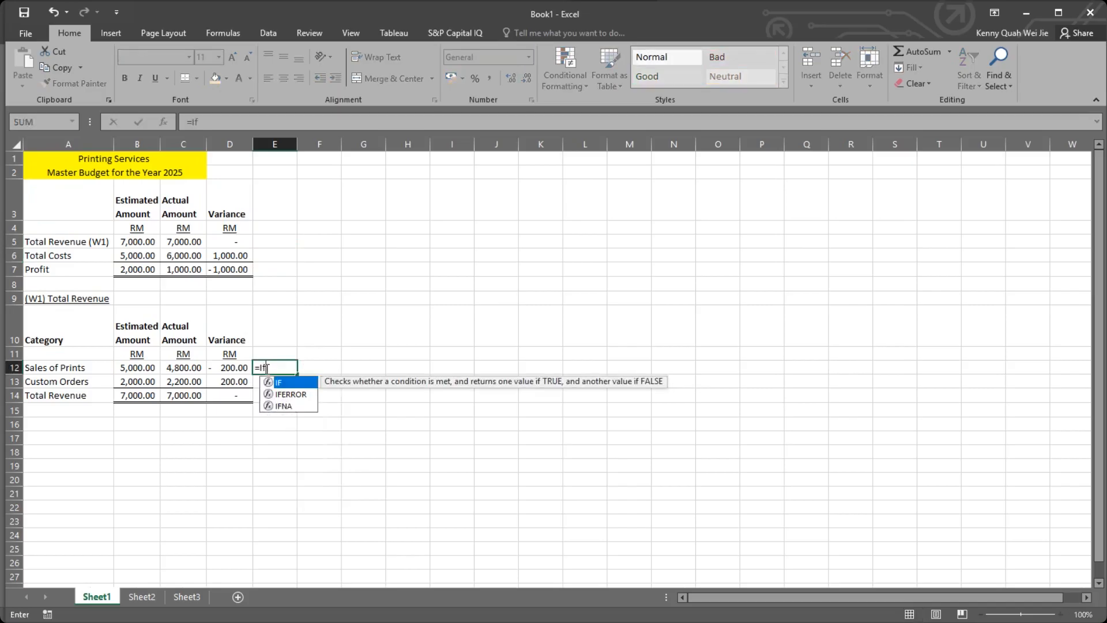
{"action": "type", "text": "("}
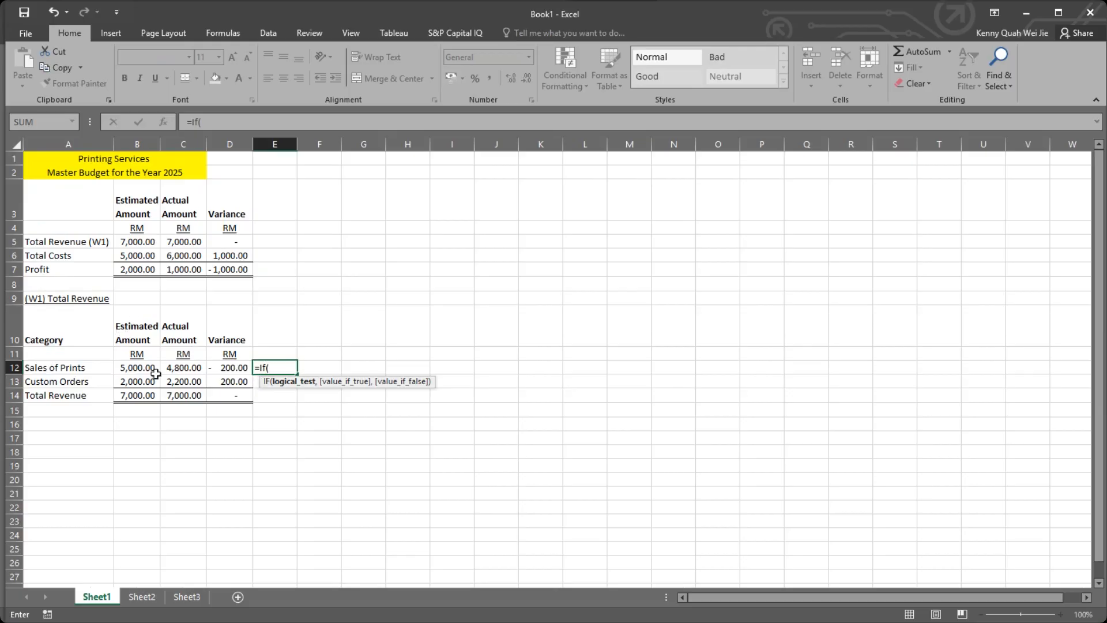
{"action": "left_click", "coordinate": [188, 367]}
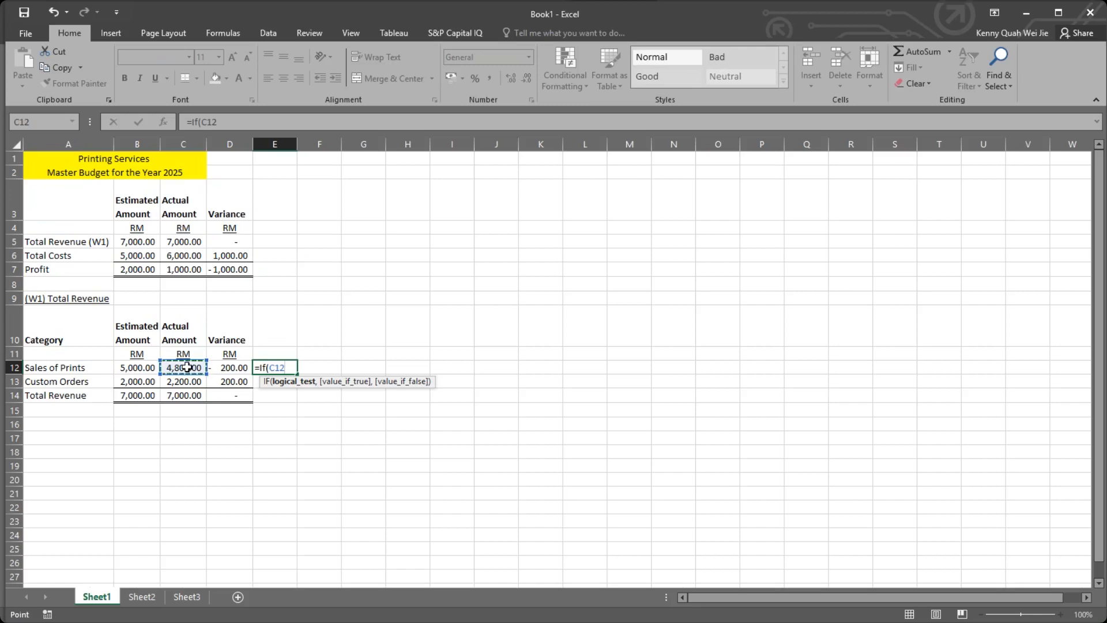
{"action": "type", "text": ">"}
{"action": "left_click", "coordinate": [154, 368]}
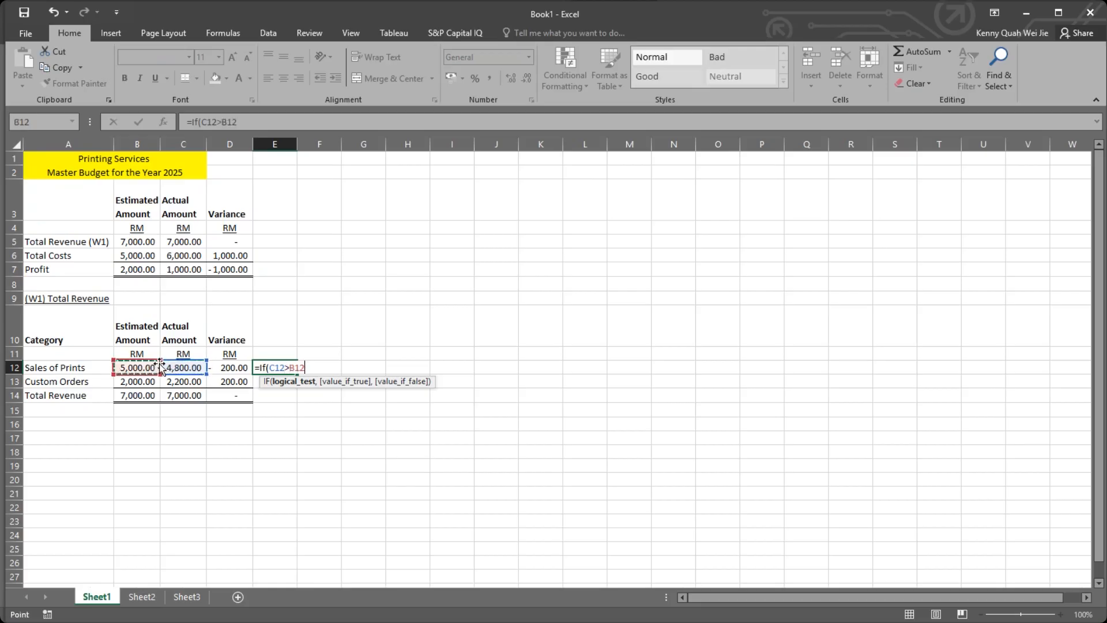
{"action": "type", "text": ","}
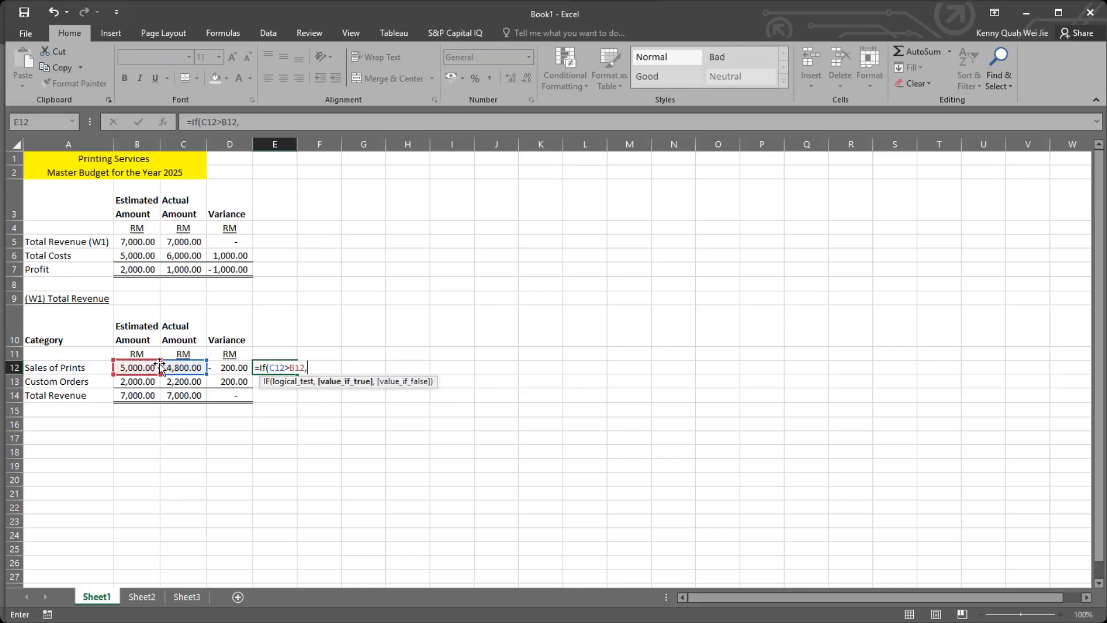
{"action": "type", "text": "\"Favourable\",:"}
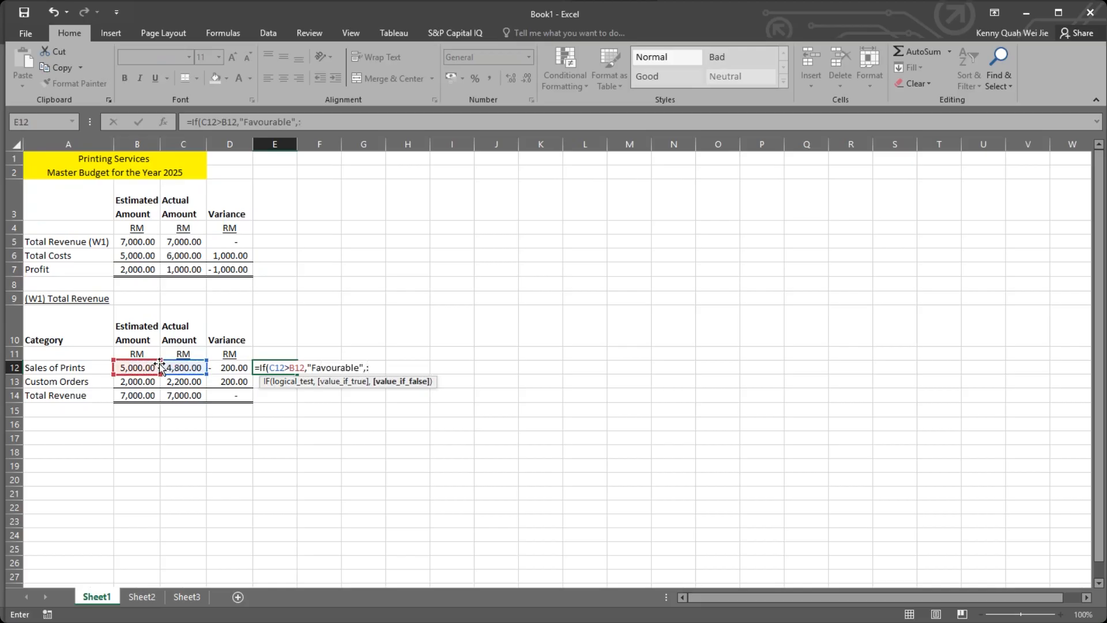
Complete the IF formula in E12 with "Favourable" as the value if true and "Unfavourable" as the value if false.
{"action": "type", "text": "Unf"}
{"action": "key", "text": "BackSpace"}
{"action": "key", "text": "BackSpace"}
{"action": "key", "text": "BackSpace"}
{"action": "type", "text": "Unfavourable\""}
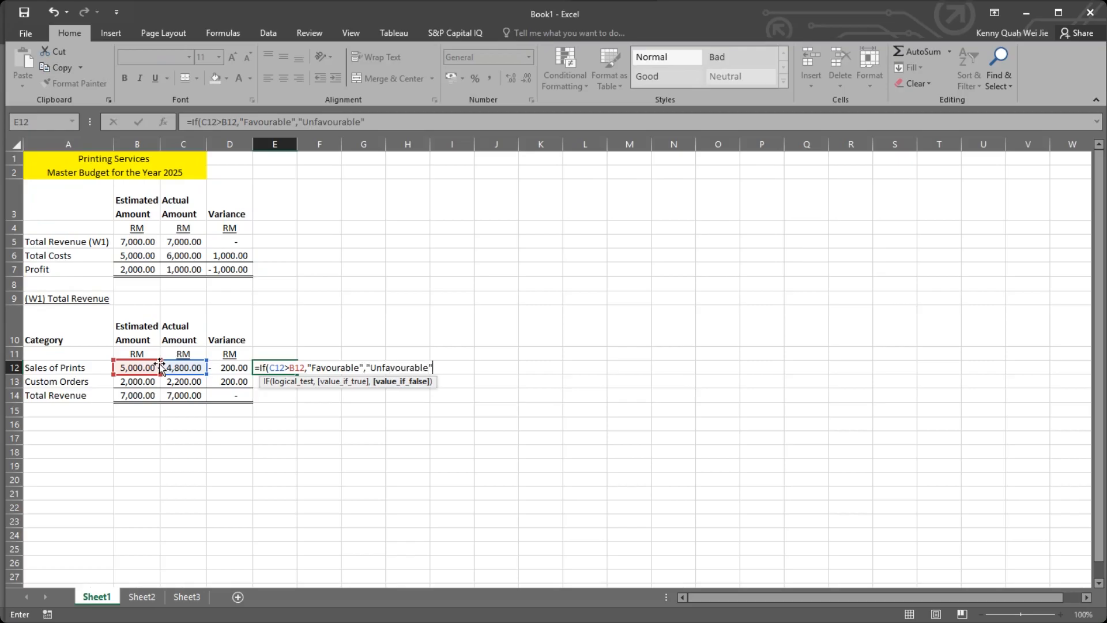
{"action": "type", "text": ")"}
{"action": "key", "text": "Return"}
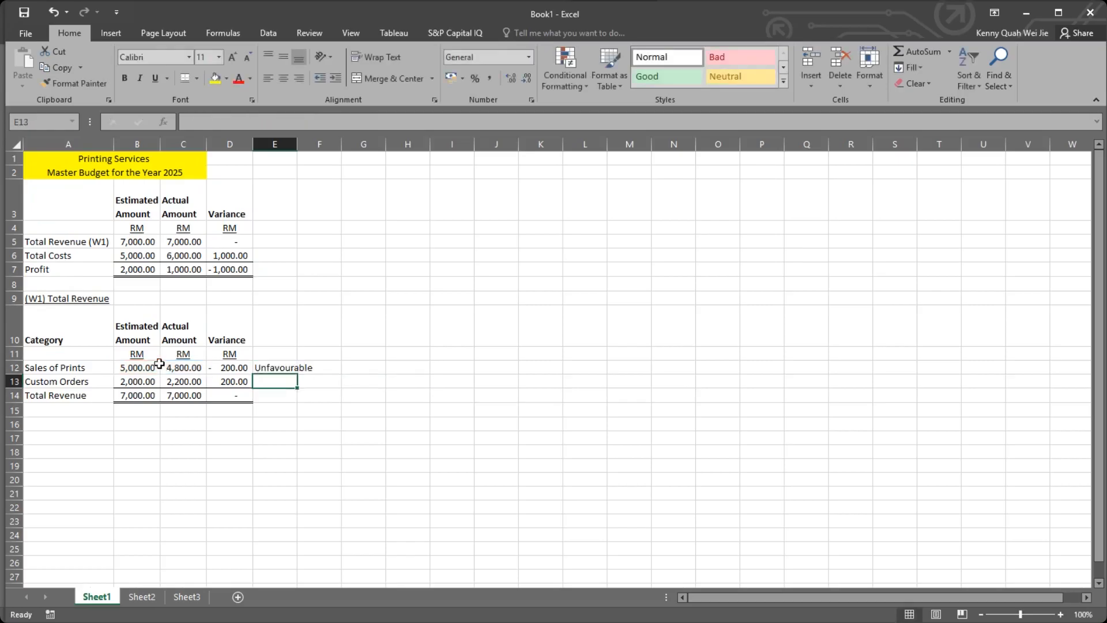
Copy the IF formula from E12 down to E13 for Custom Orders and fit column E's width to its contents.
{"action": "left_click", "coordinate": [293, 364]}
{"action": "left_click_drag", "start_coordinate": [297, 382], "coordinate": [297, 387]}
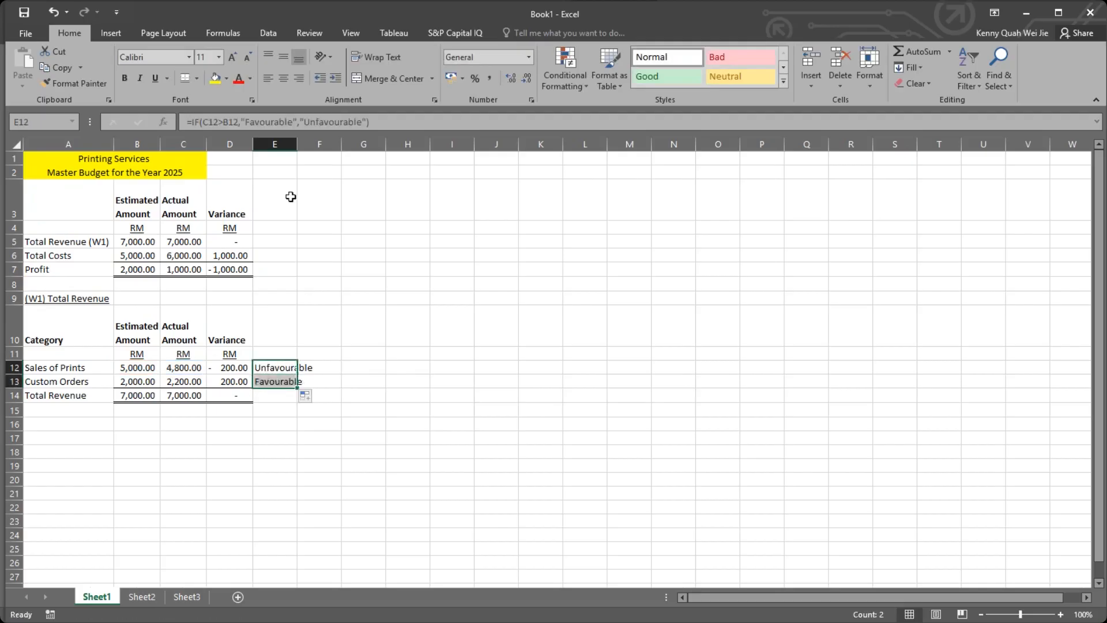
{"action": "double_click", "coordinate": [300, 144]}
{"action": "left_click", "coordinate": [383, 268]}
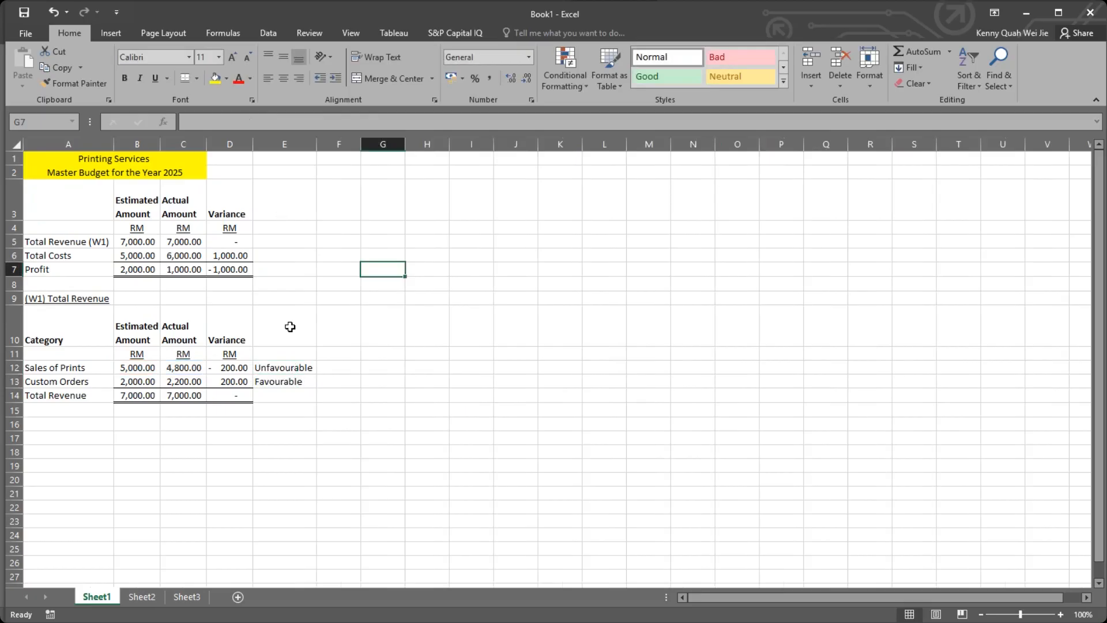
Copy the IF formula from E13 down to E14 for Total Revenue and check its logical test and result arguments.
{"action": "left_click", "coordinate": [295, 381]}
{"action": "left_click_drag", "start_coordinate": [319, 388], "coordinate": [320, 401]}
{"action": "left_click", "coordinate": [305, 395]}
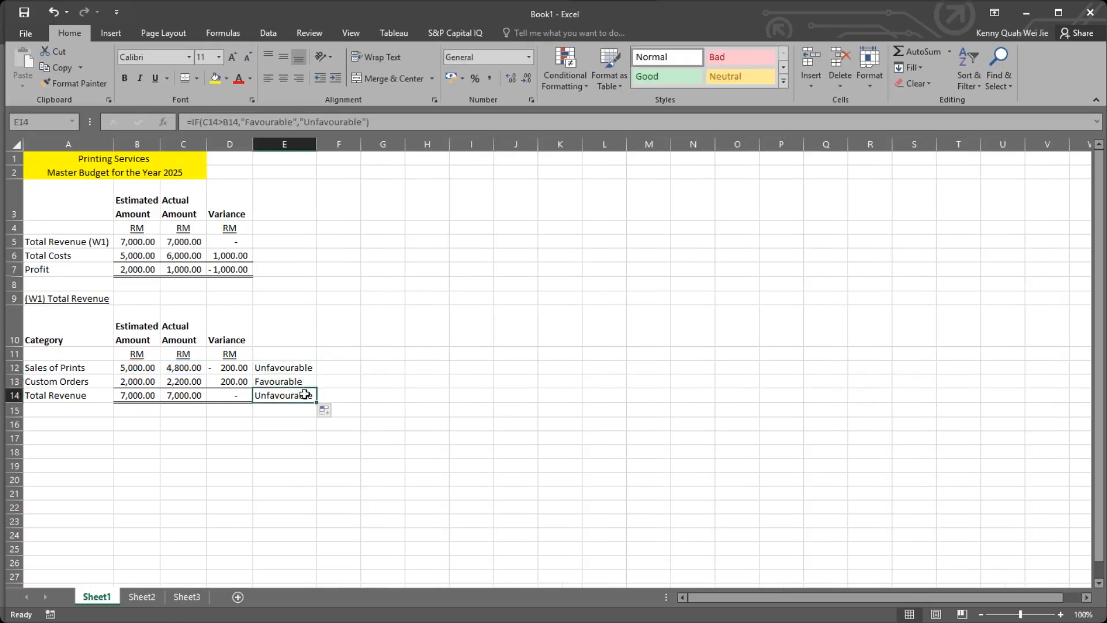
{"action": "double_click", "coordinate": [292, 395]}
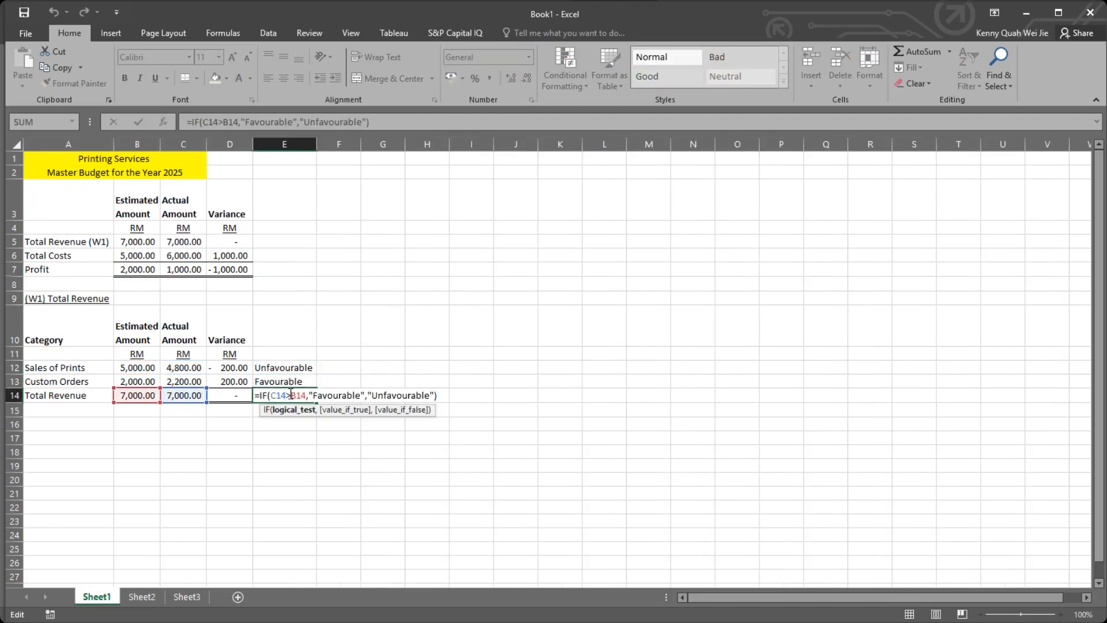
{"action": "double_click", "coordinate": [289, 395]}
{"action": "left_click", "coordinate": [367, 395]}
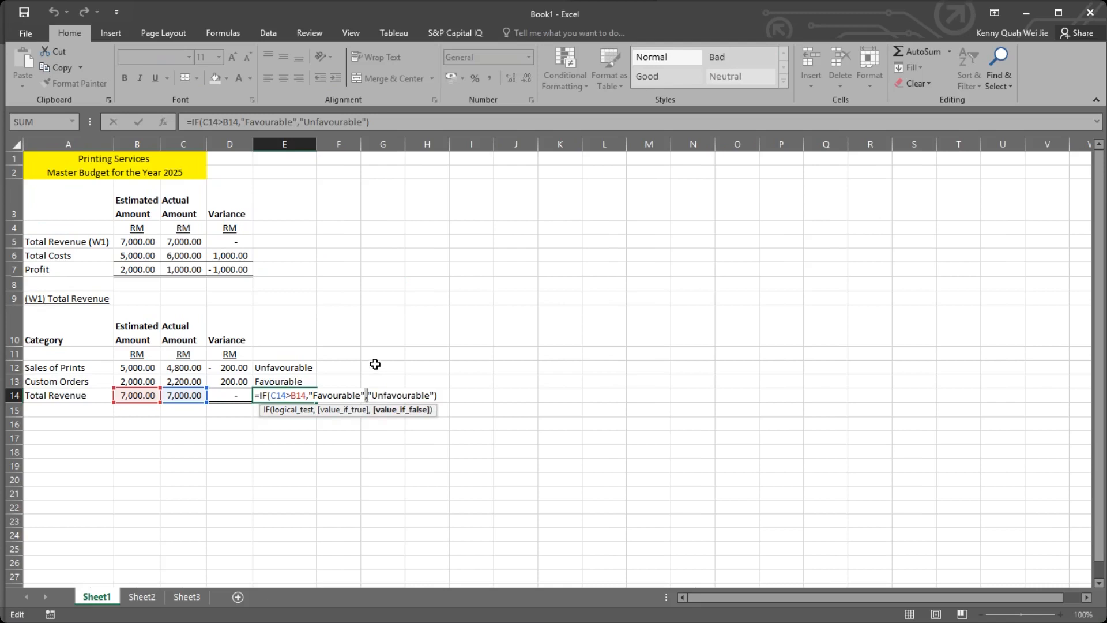
{"action": "key", "text": "Return"}
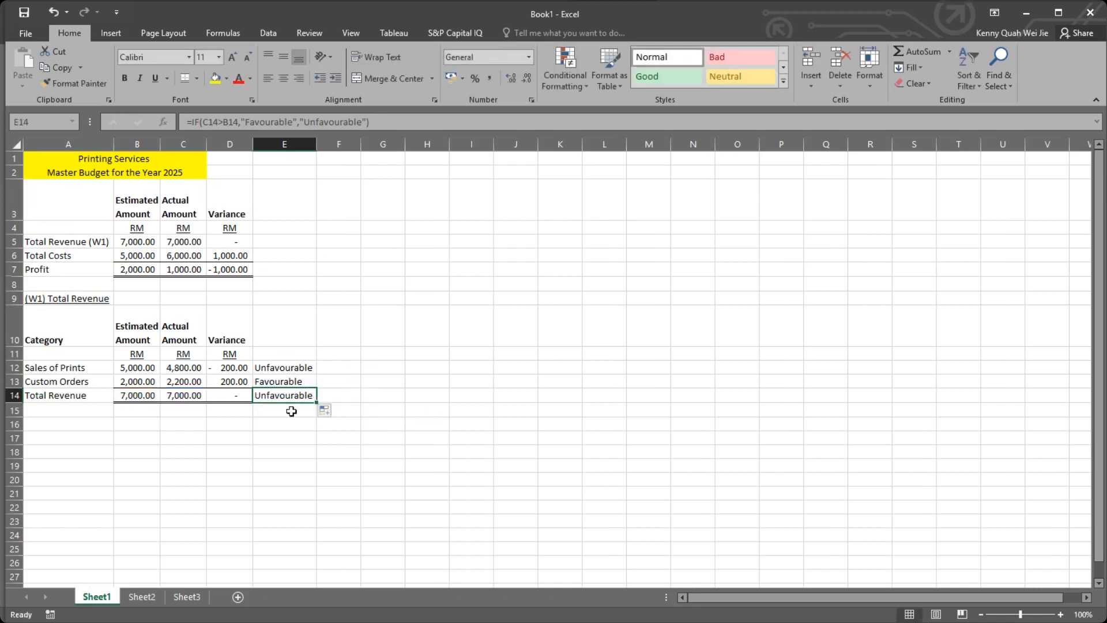
Highlight the Total Revenue label in E14 with a yellow fill and compare it with the variance in D14.
{"action": "left_click", "coordinate": [278, 409]}
{"action": "left_click", "coordinate": [285, 395]}
{"action": "left_click", "coordinate": [215, 78]}
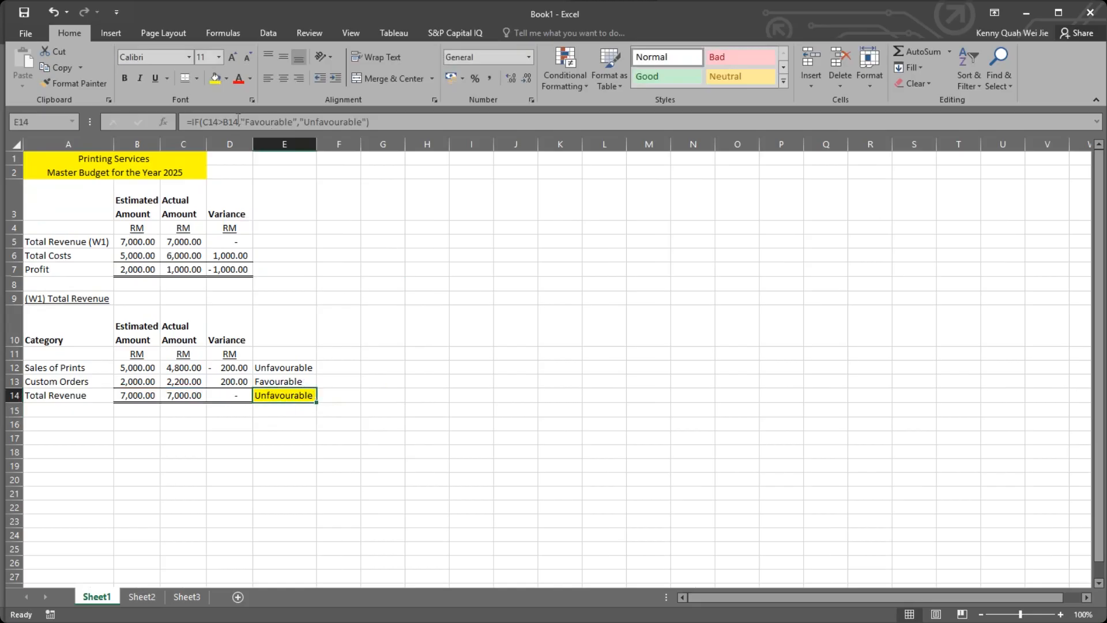
{"action": "left_click", "coordinate": [227, 399]}
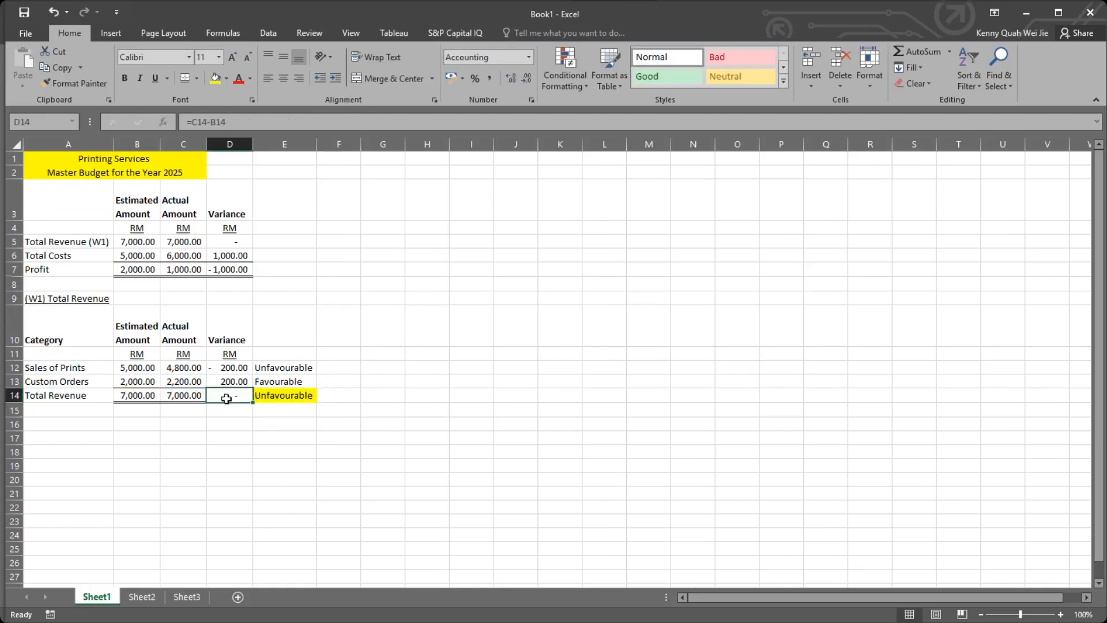
{"action": "left_click", "coordinate": [297, 397]}
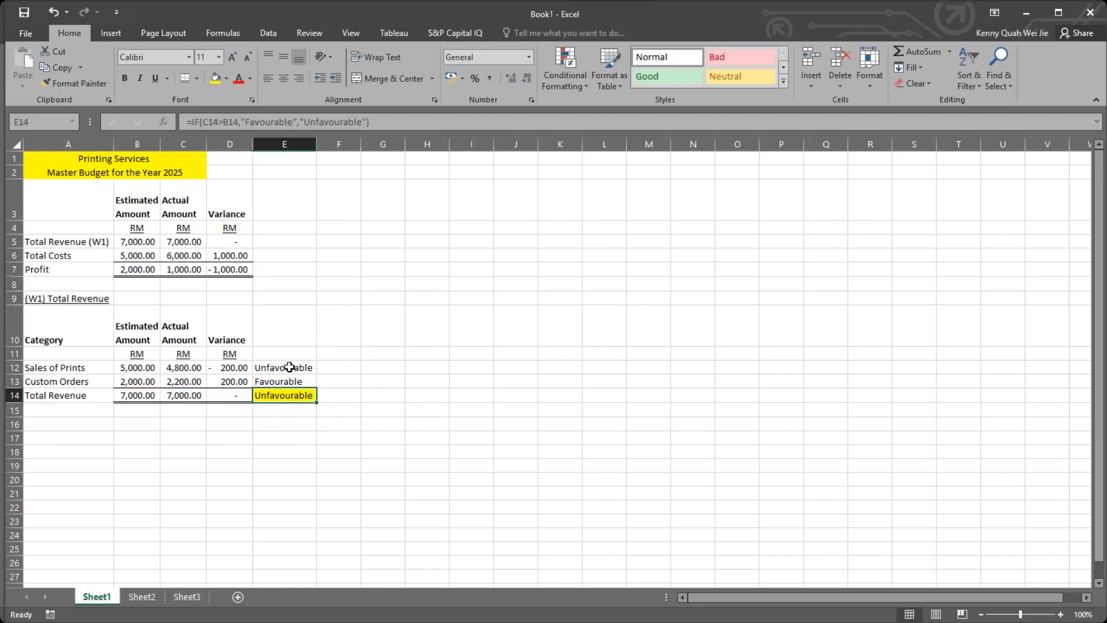
Copy the IF formulas from E12:E13 to E5:E6 for the Total Revenue and Total Costs rows.
{"action": "left_click_drag", "start_coordinate": [290, 367], "coordinate": [289, 382]}
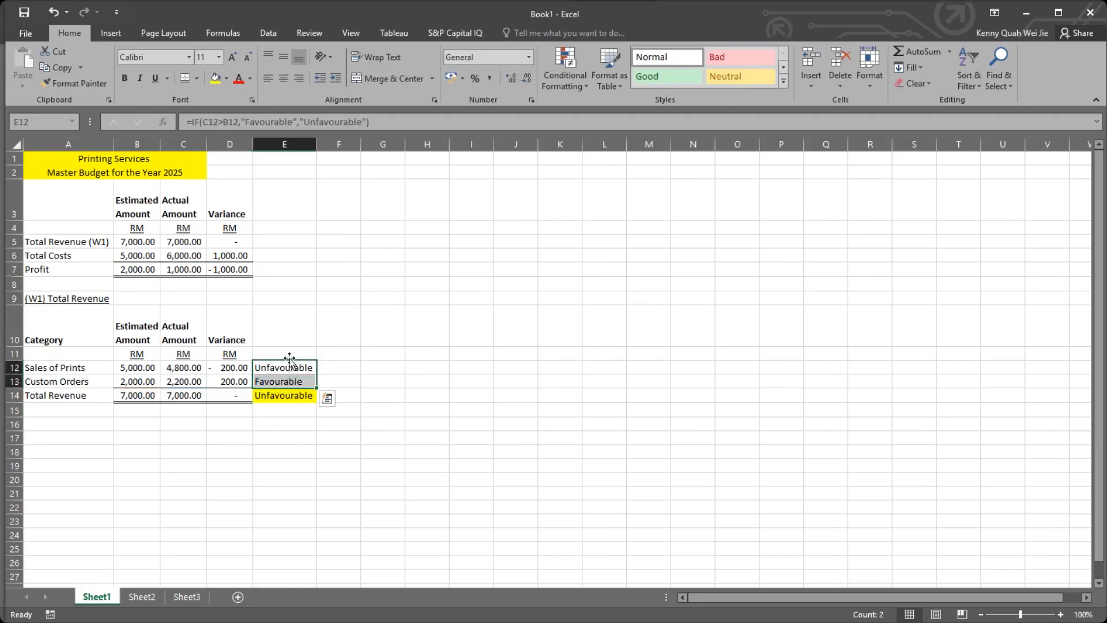
{"action": "key", "text": "ctrl+c"}
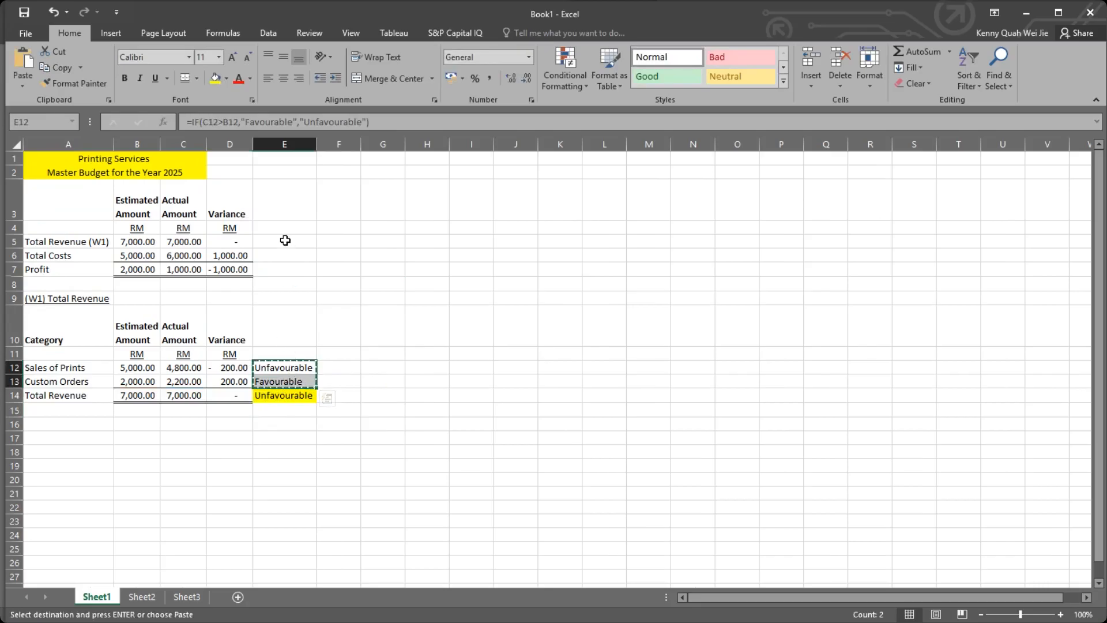
{"action": "left_click_drag", "start_coordinate": [287, 241], "coordinate": [295, 258]}
{"action": "key", "text": "ctrl+v"}
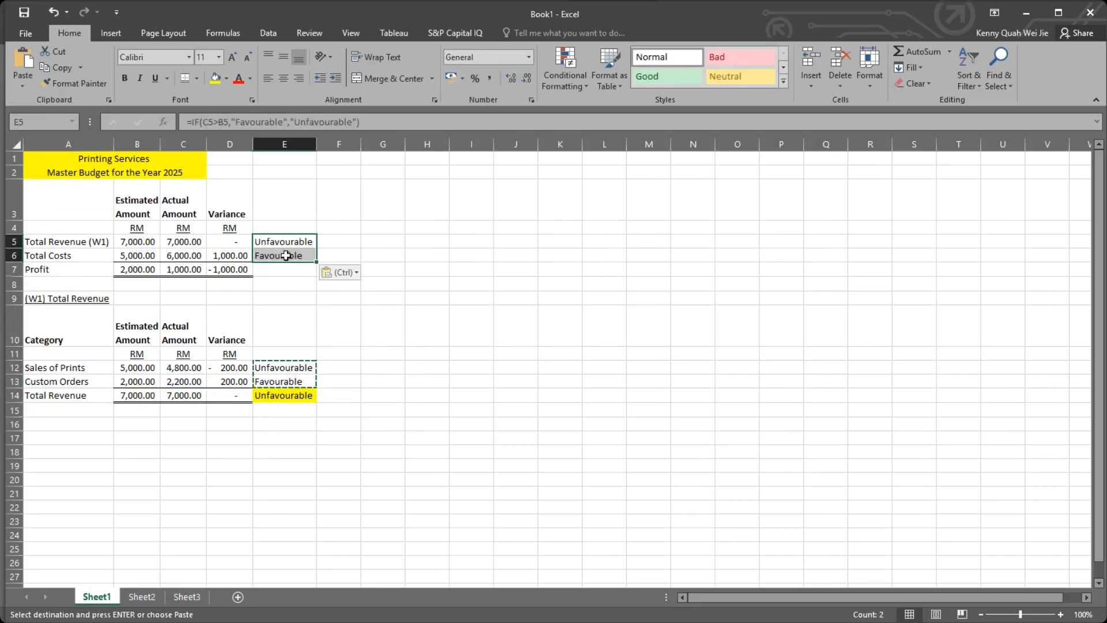
Swap the results in E6's IF formula for Total Costs to "Unfavourable" if true and "Favourable" if false.
{"action": "left_click", "coordinate": [287, 256]}
{"action": "double_click", "coordinate": [287, 255]}
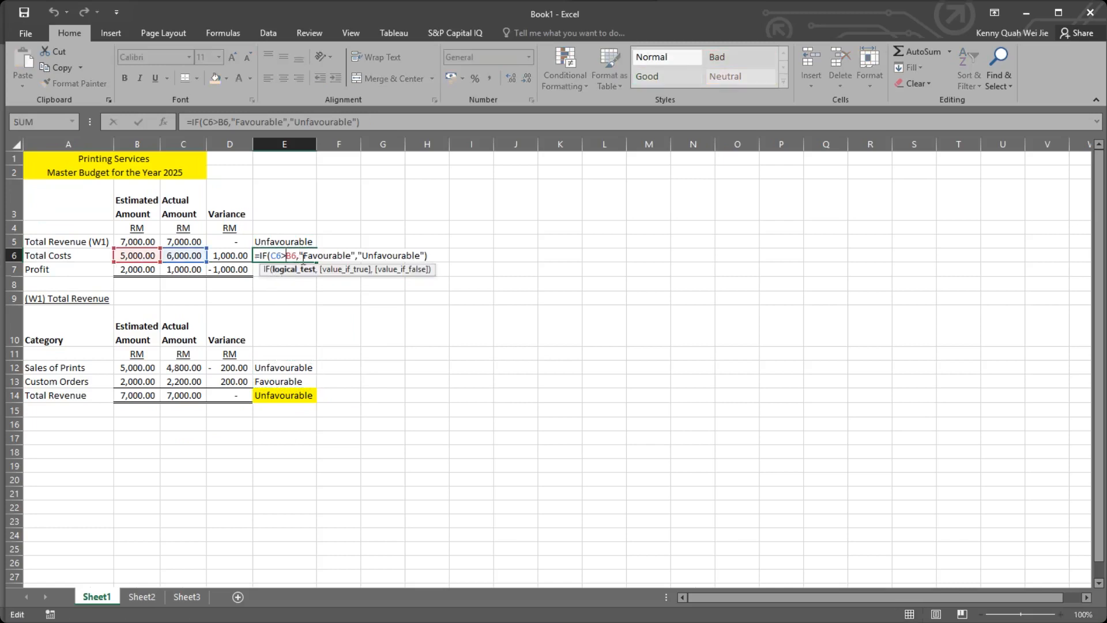
{"action": "left_click_drag", "start_coordinate": [299, 255], "coordinate": [354, 254]}
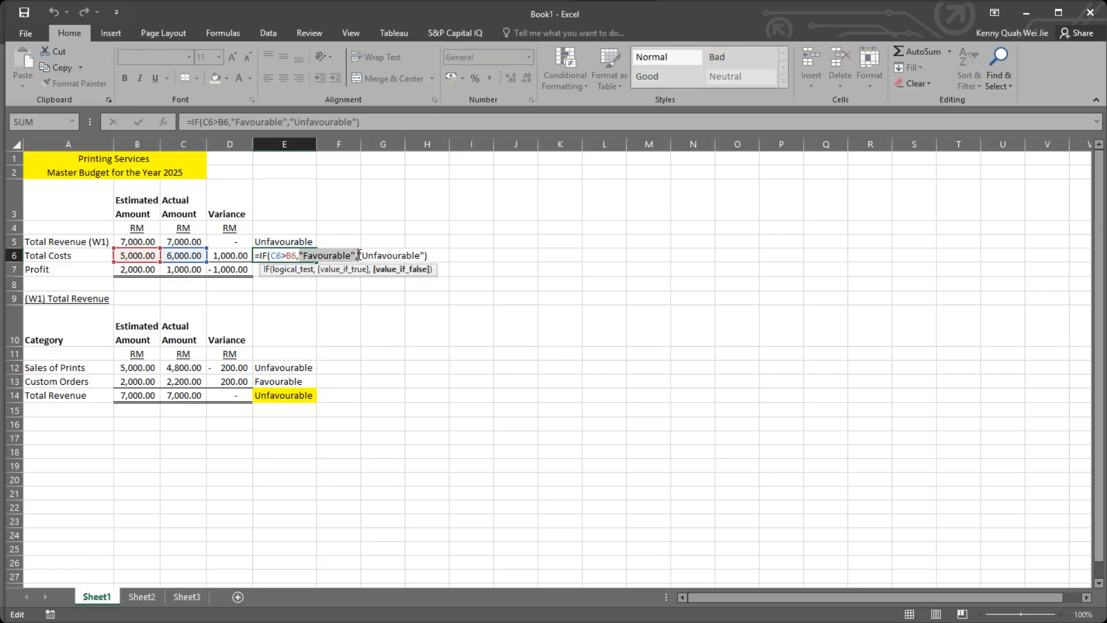
{"action": "key", "text": "Delete"}
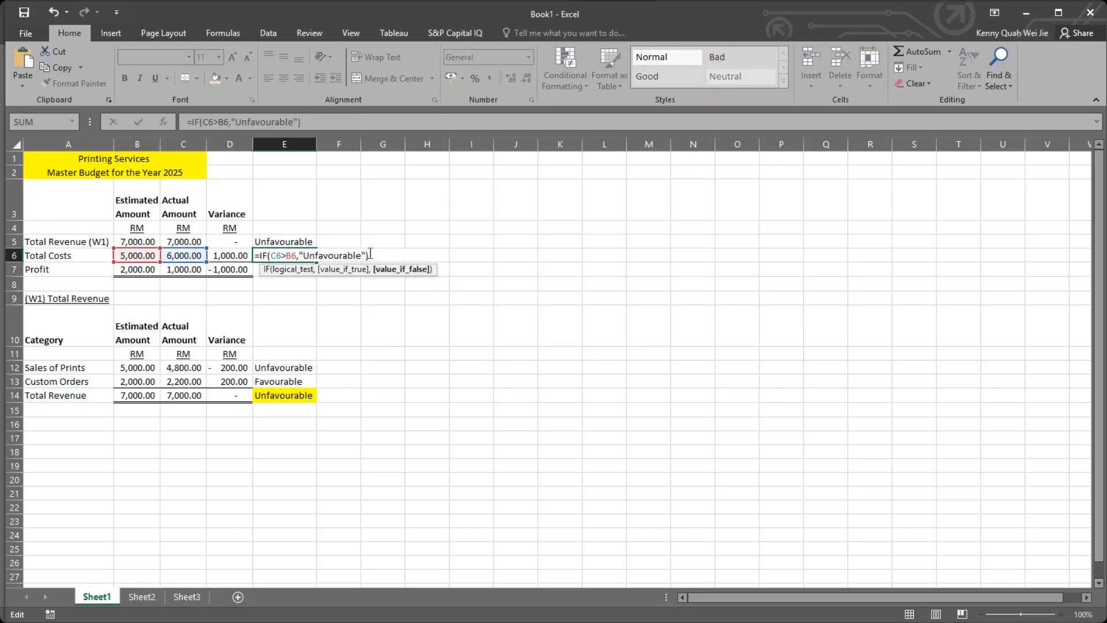
{"action": "key", "text": "ctrl+v"}
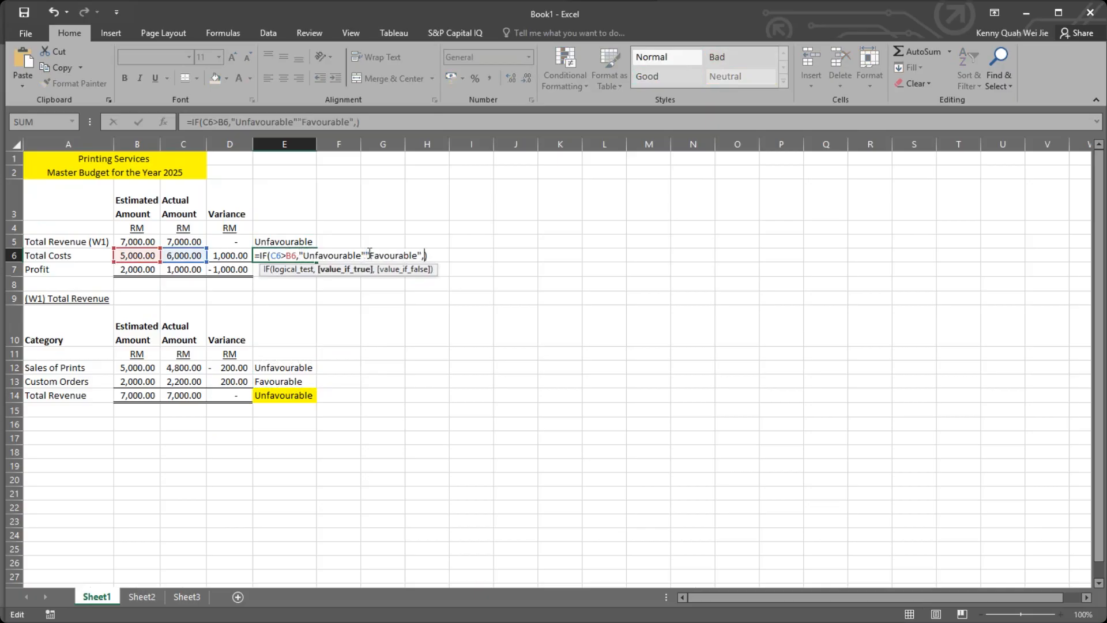
{"action": "type", "text": ","}
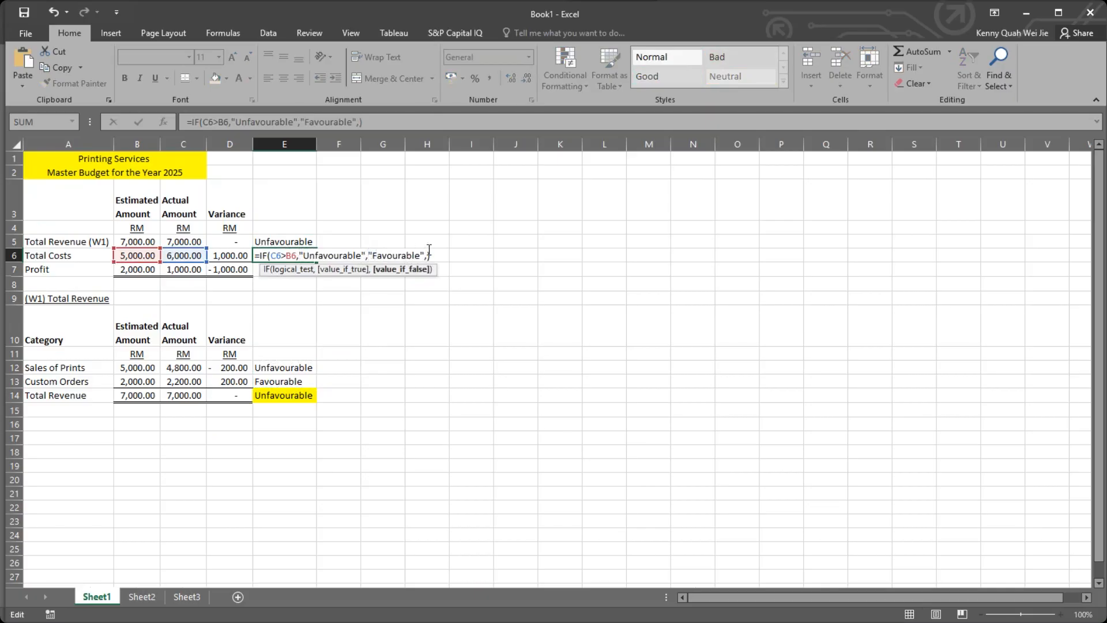
{"action": "key", "text": "Return"}
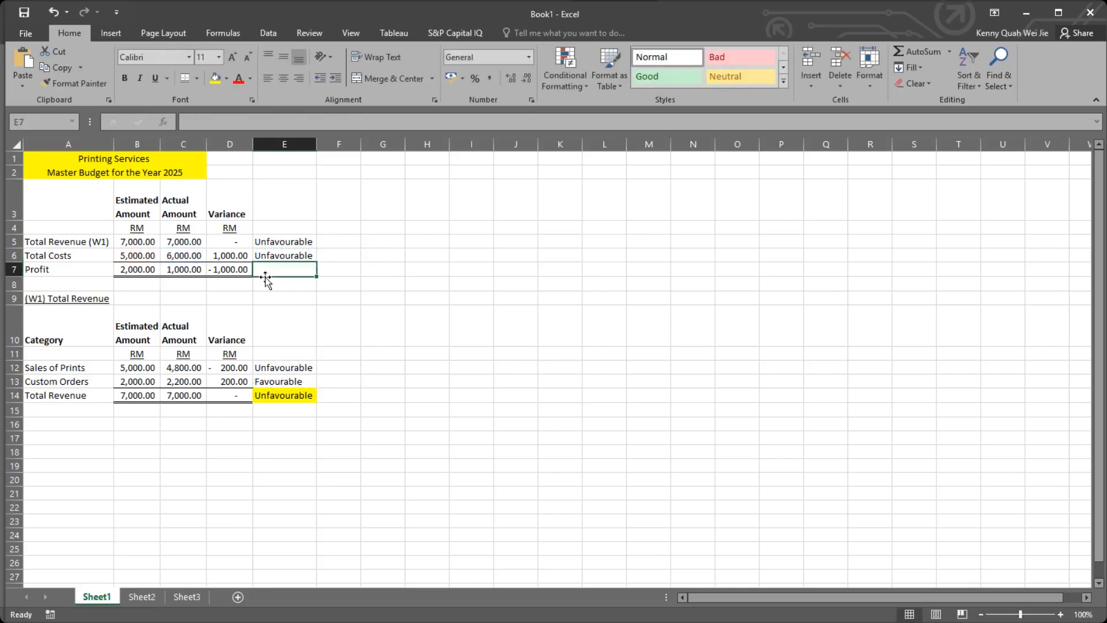
{"action": "left_click", "coordinate": [305, 256]}
Copy the IF formula from E5 to E7 to label the Profit variance.
{"action": "left_click", "coordinate": [301, 241]}
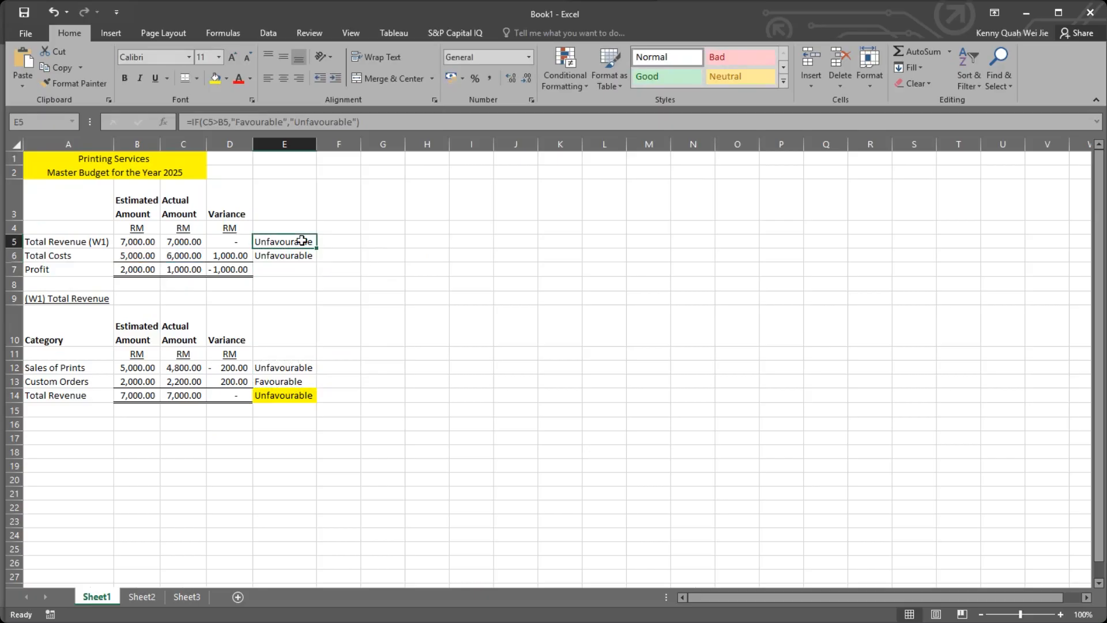
{"action": "key", "text": "ctrl+c"}
{"action": "left_click", "coordinate": [297, 269]}
{"action": "key", "text": "ctrl+v"}
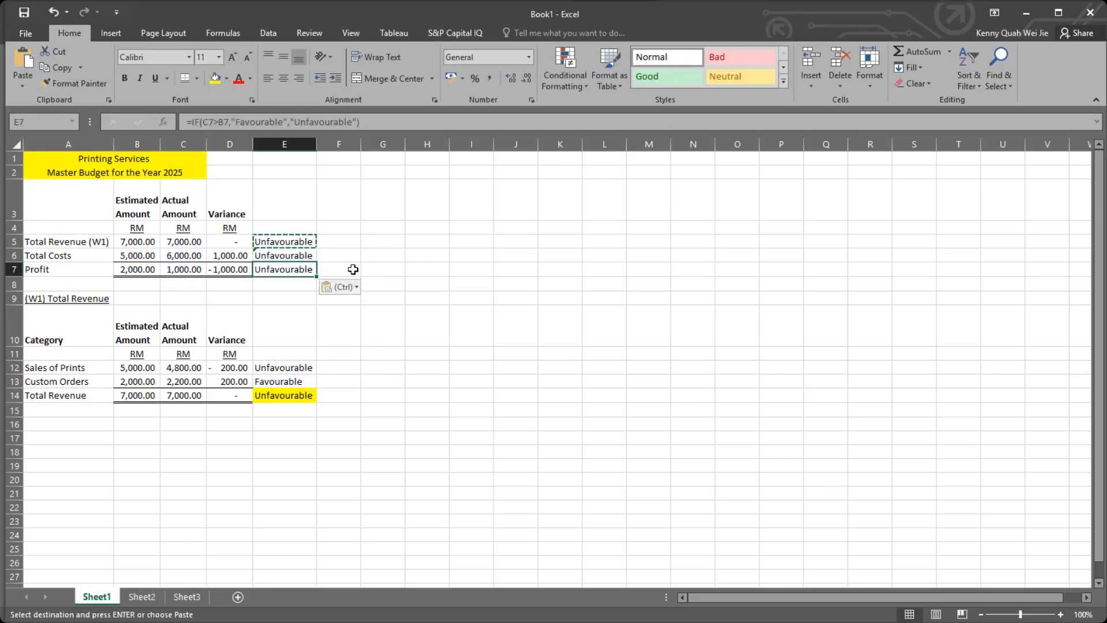
{"action": "double_click", "coordinate": [353, 270]}
{"action": "left_click", "coordinate": [288, 310]}
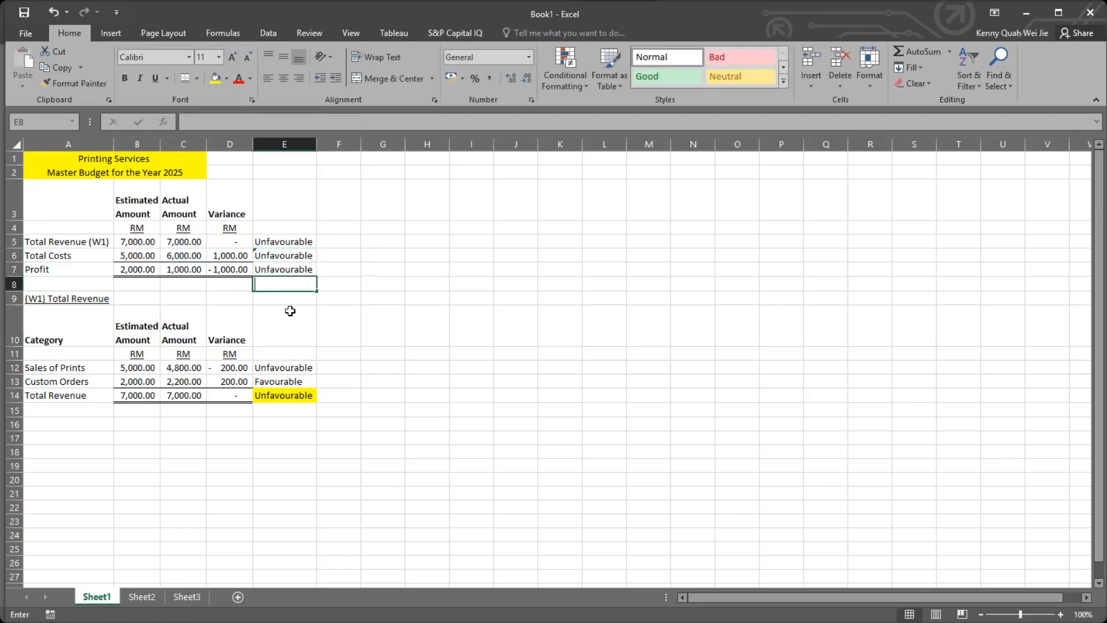
Test the linked formulas by setting the estimated Sales of Prints amount in B12 to 2000.
{"action": "left_click", "coordinate": [141, 367]}
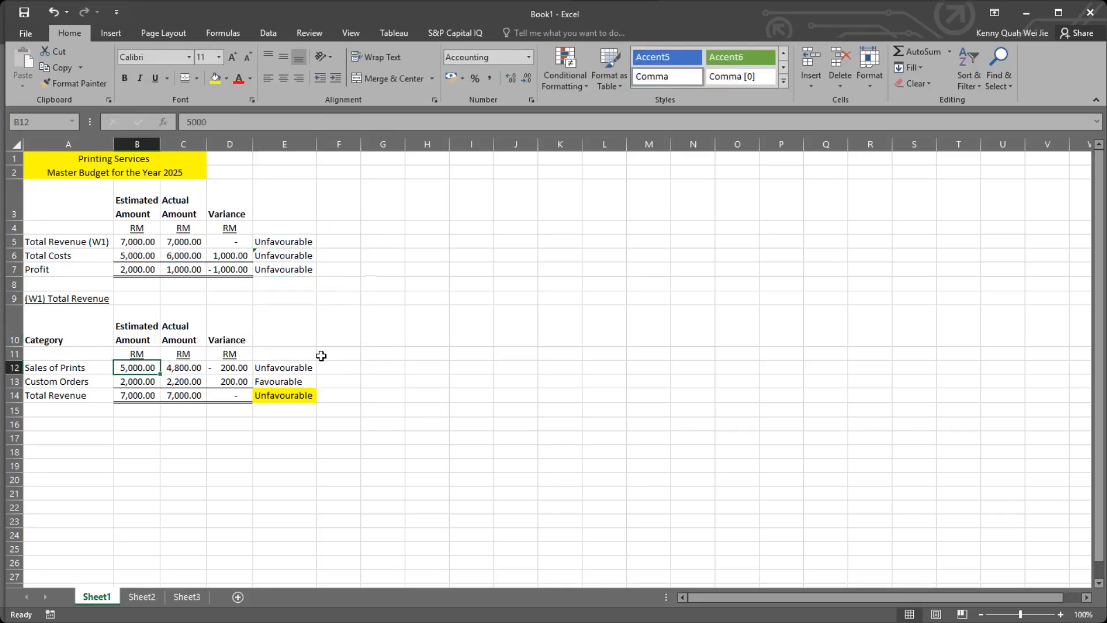
{"action": "type", "text": "2000"}
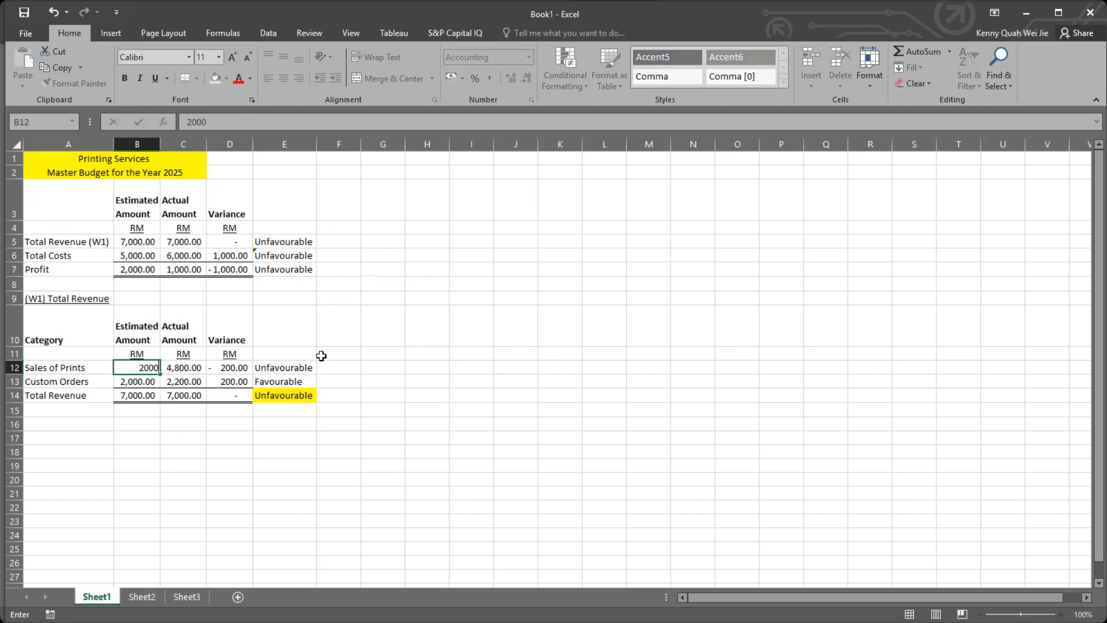
{"action": "type", "text": "0"}
{"action": "key", "text": "BackSpace"}
{"action": "type", "text": "\\"}
{"action": "key", "text": "BackSpace"}
{"action": "key", "text": "Return"}
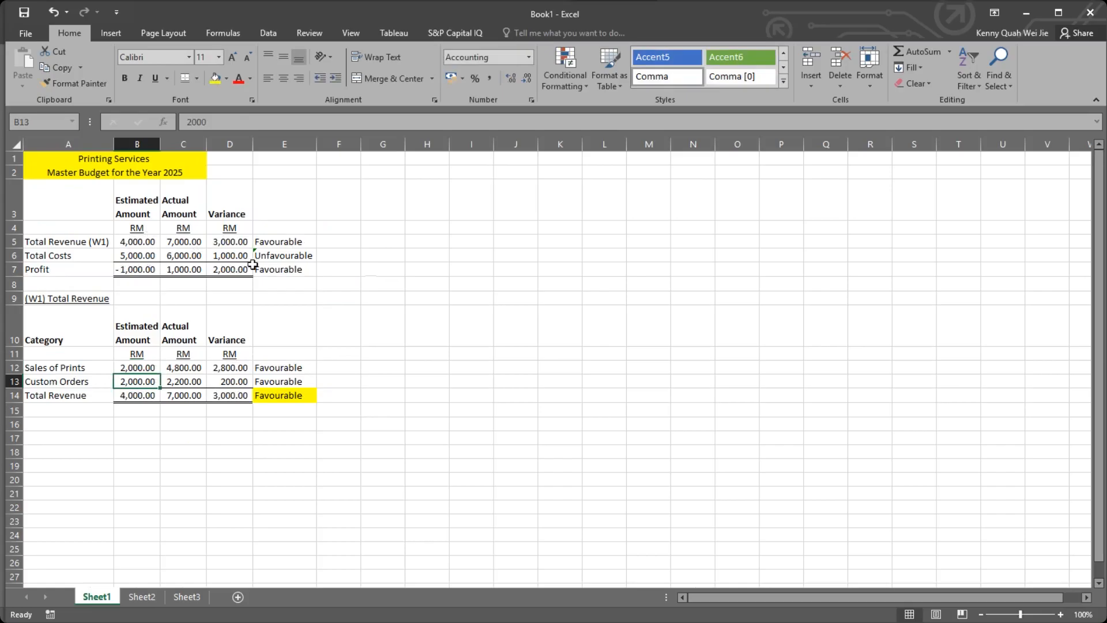
Examine the estimated Total Revenue, Total Costs and Profit amounts in column B of the master budget.
{"action": "left_click", "coordinate": [128, 267]}
{"action": "left_click", "coordinate": [127, 228]}
{"action": "left_click", "coordinate": [126, 242]}
{"action": "left_click", "coordinate": [125, 256]}
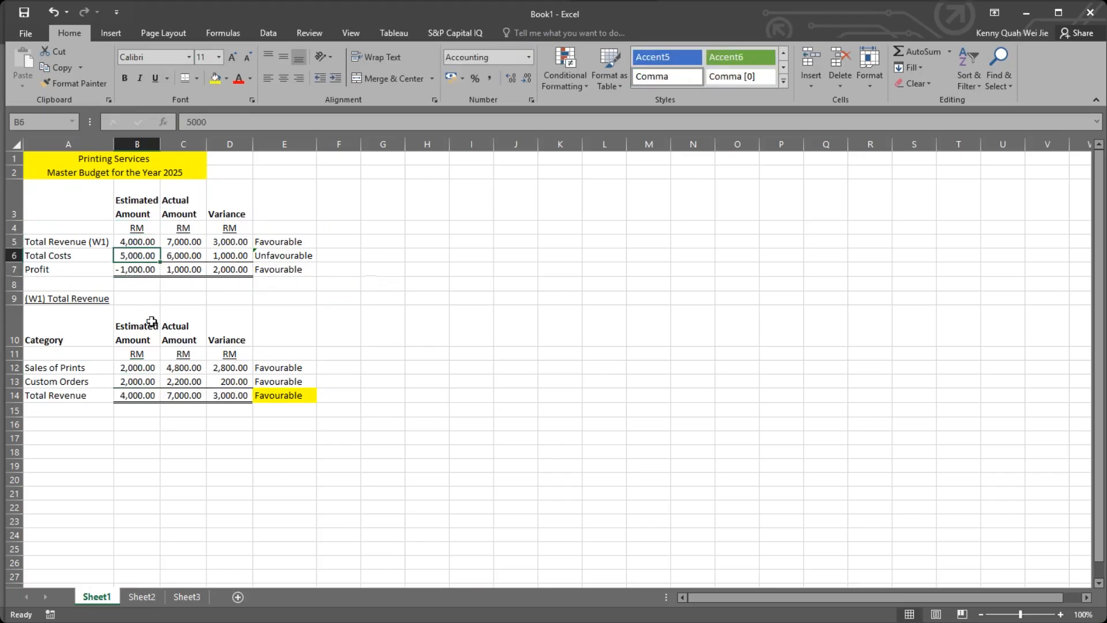
{"action": "left_click_drag", "start_coordinate": [136, 192], "coordinate": [136, 271]}
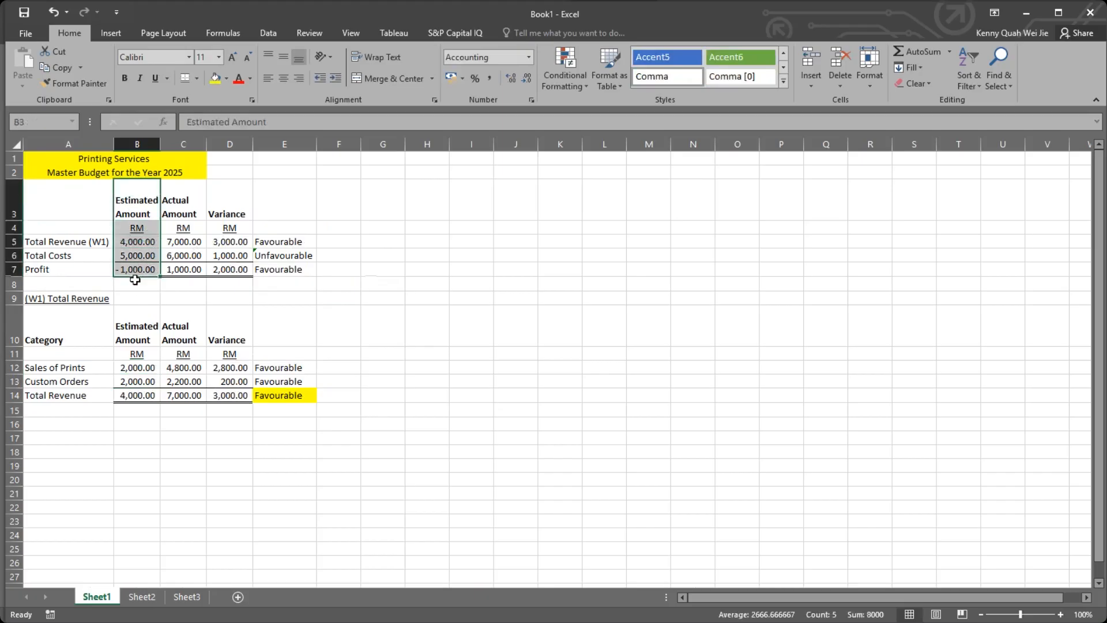
{"action": "left_click", "coordinate": [136, 266]}
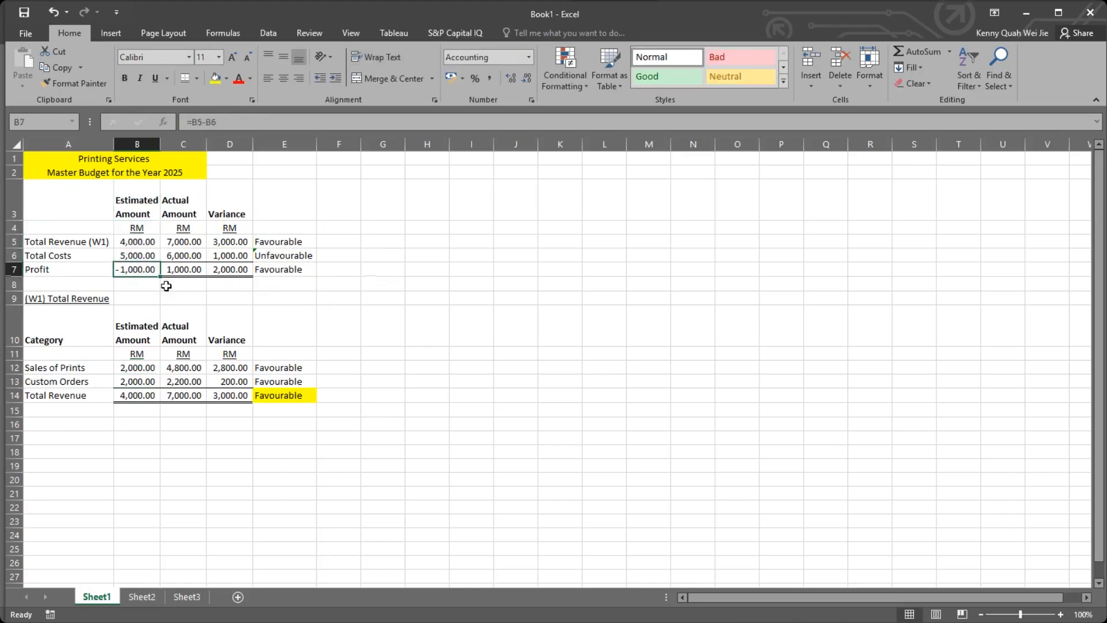
Undo the test change to the estimated Sales of Prints amount in B12.
{"action": "left_click", "coordinate": [167, 297]}
{"action": "left_click", "coordinate": [145, 295]}
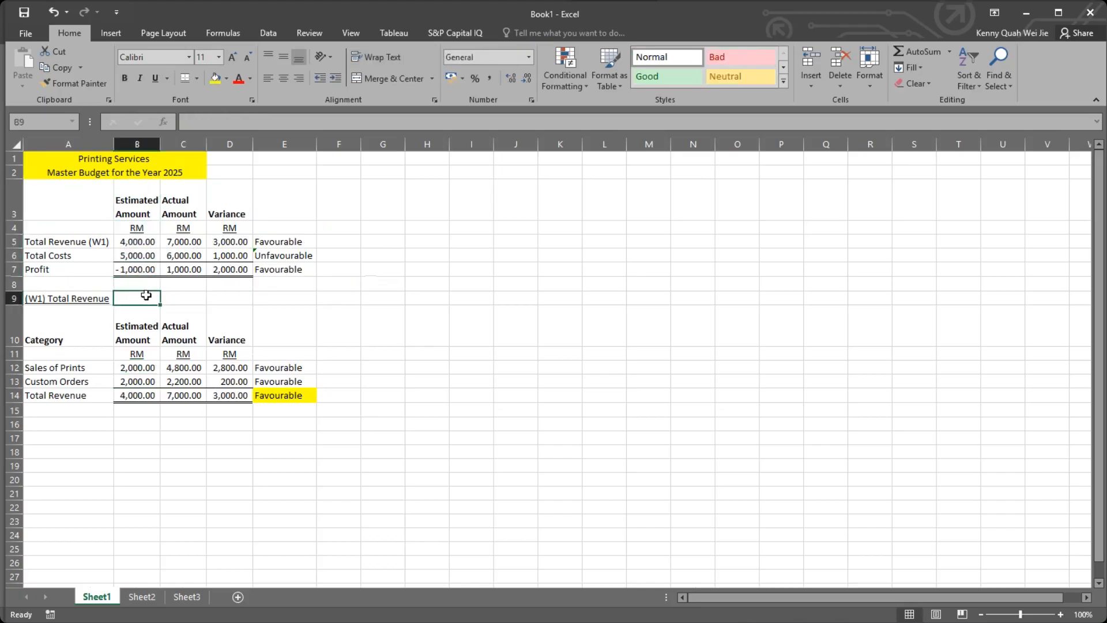
{"action": "key", "text": "ctrl+z"}
{"action": "left_click", "coordinate": [147, 294]}
{"action": "left_click", "coordinate": [321, 308]}
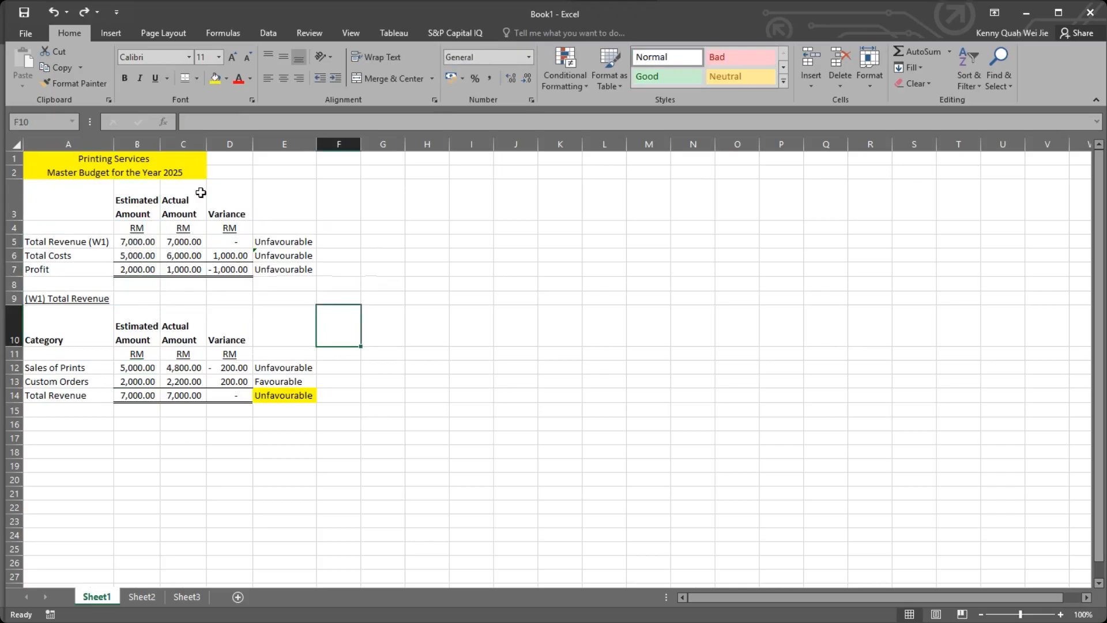
Review the budget in A1:E14, checking the actual total in C14, the label in E14 and the estimates in B5 and B12.
{"action": "left_click_drag", "start_coordinate": [73, 163], "coordinate": [292, 391]}
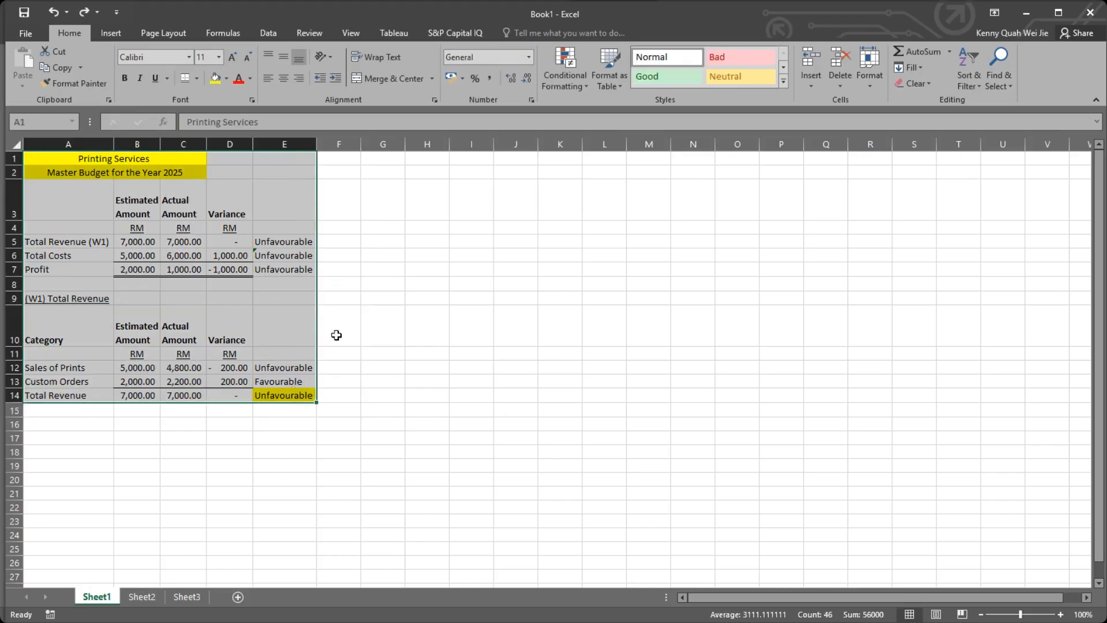
{"action": "left_click", "coordinate": [336, 334]}
{"action": "left_click", "coordinate": [179, 395]}
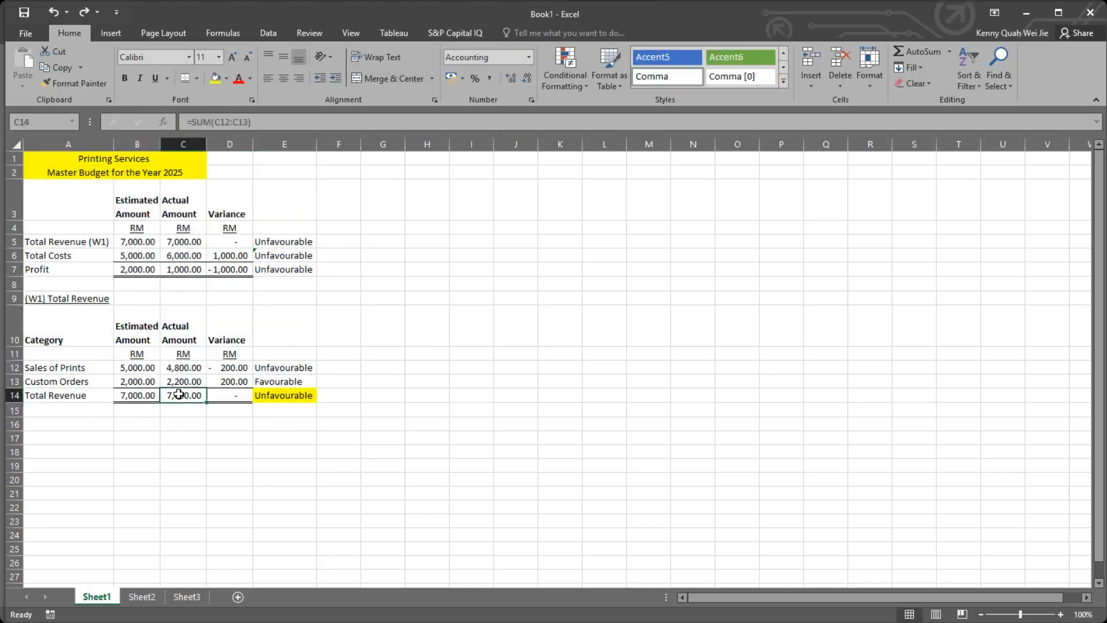
{"action": "left_click", "coordinate": [279, 397]}
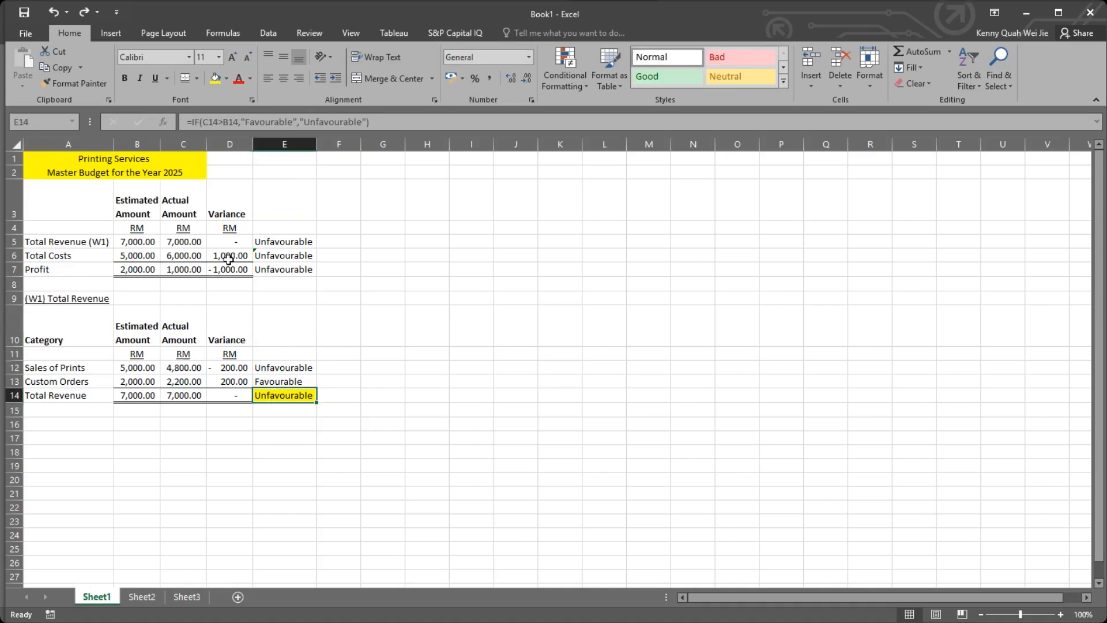
{"action": "left_click", "coordinate": [132, 370]}
{"action": "left_click", "coordinate": [145, 240]}
{"action": "left_click", "coordinate": [137, 367]}
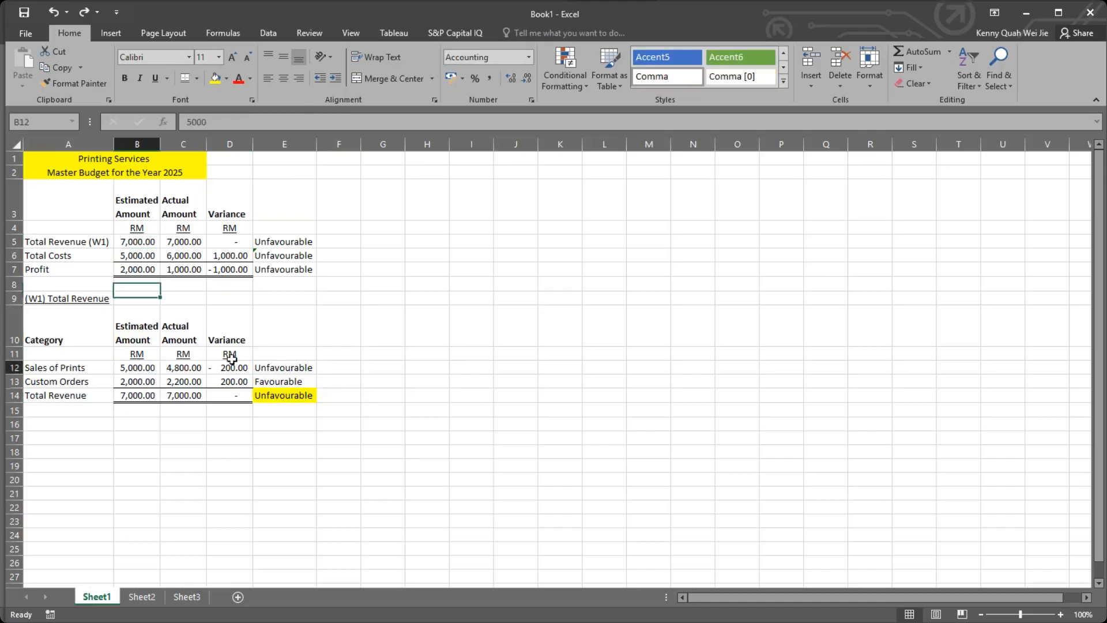
{"action": "left_click", "coordinate": [12, 146]}
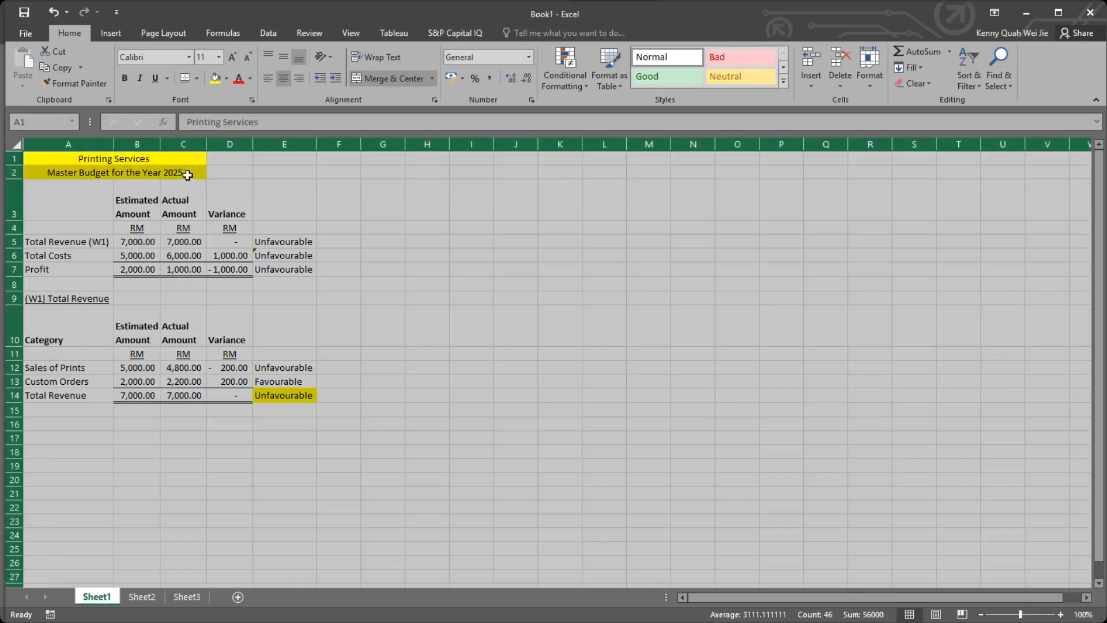
{"action": "left_click", "coordinate": [137, 174]}
{"action": "left_click", "coordinate": [97, 155]}
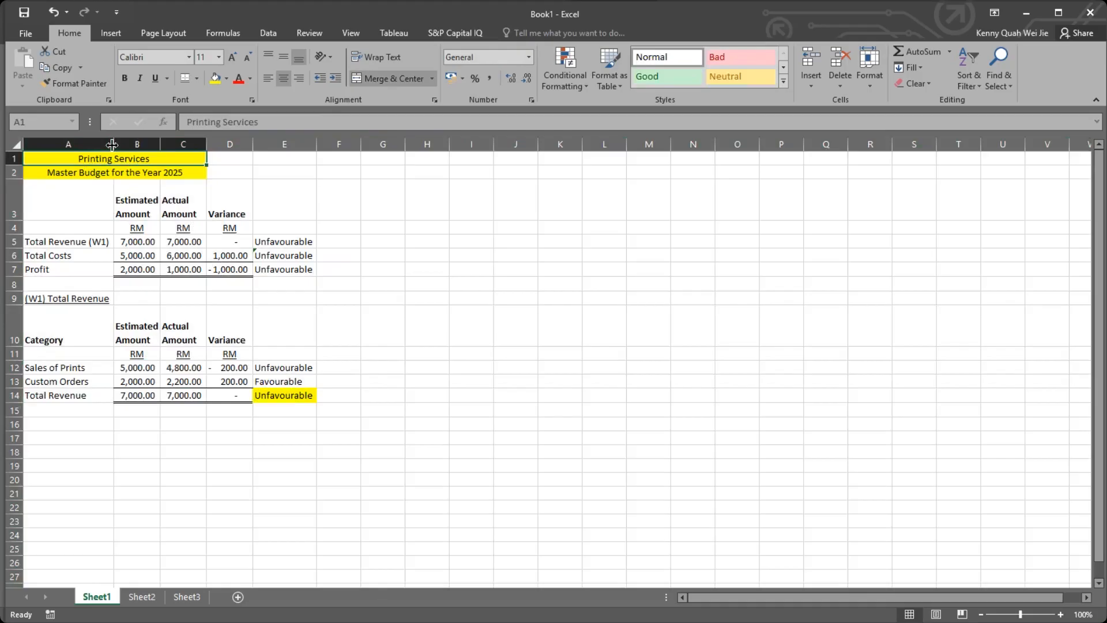
{"action": "left_click", "coordinate": [226, 164]}
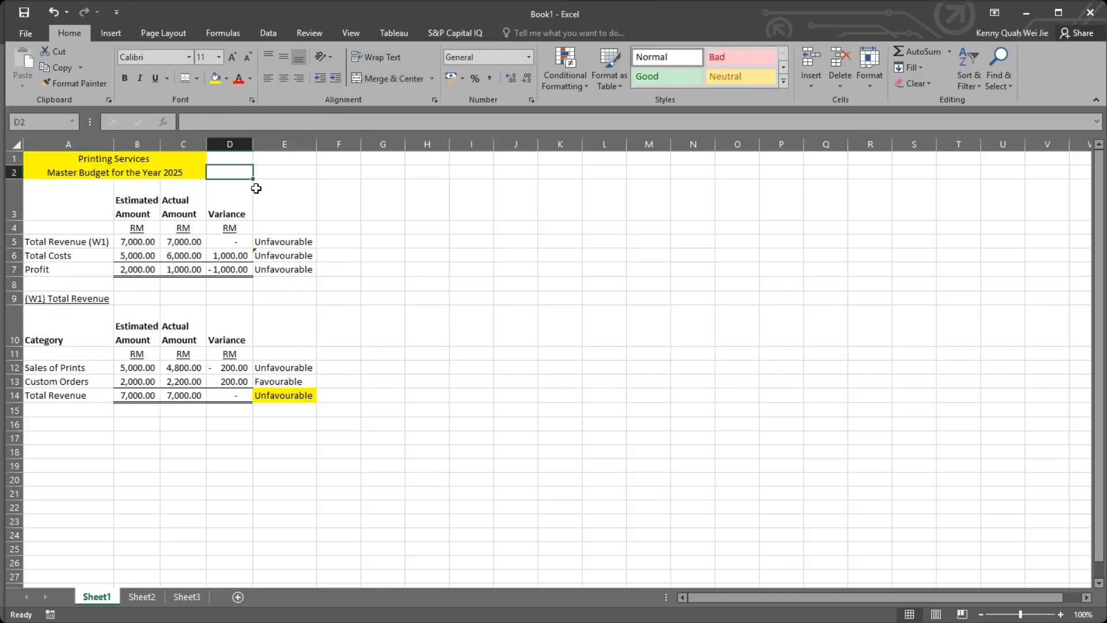
{"action": "left_click_drag", "start_coordinate": [241, 179], "coordinate": [185, 215]}
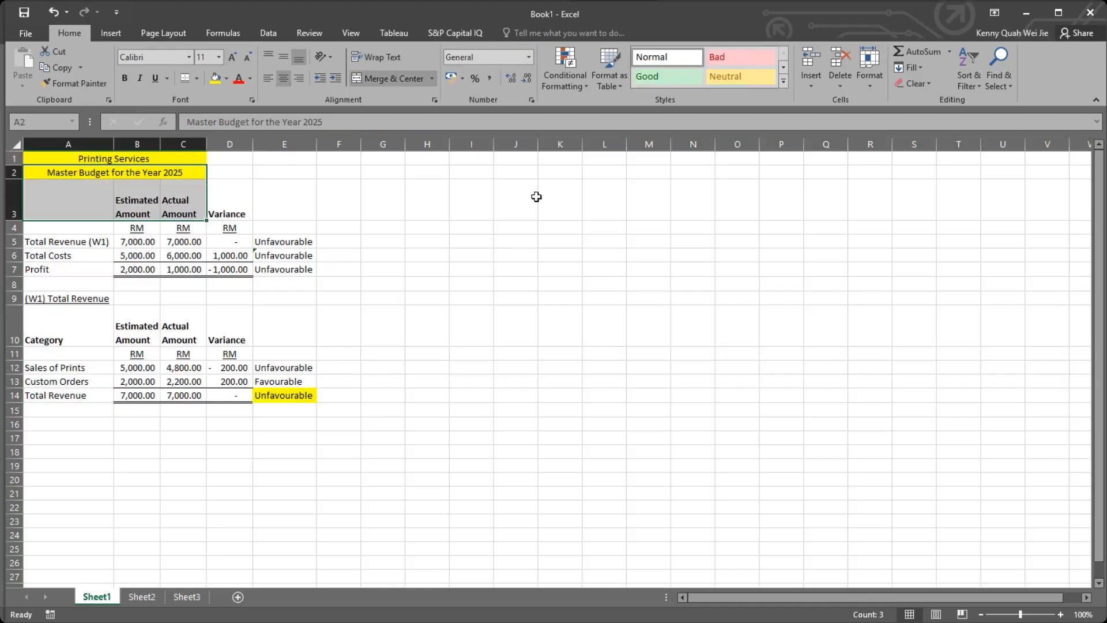
{"action": "left_click", "coordinate": [1017, 153]}
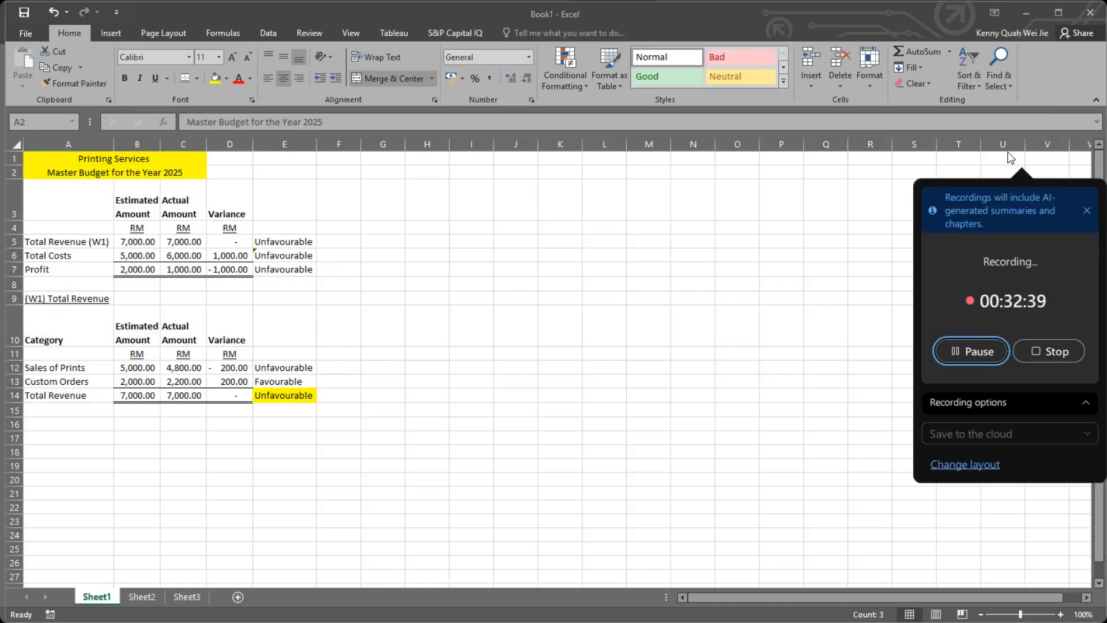
{"action": "left_click", "coordinate": [289, 368]}
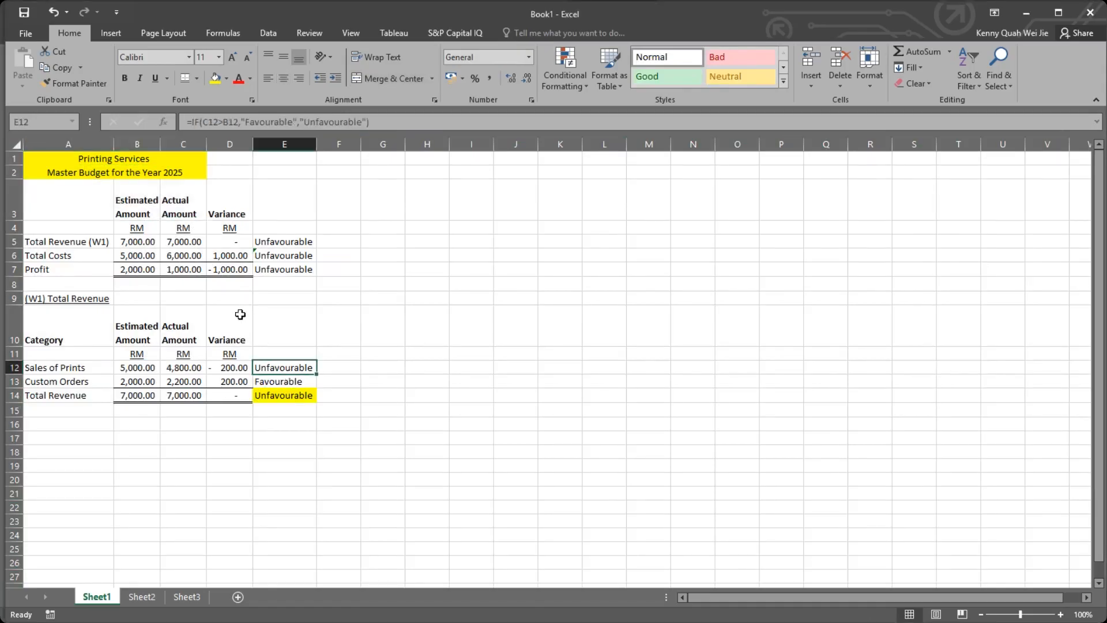
{"action": "mouse_move", "coordinate": [1021, 167]}
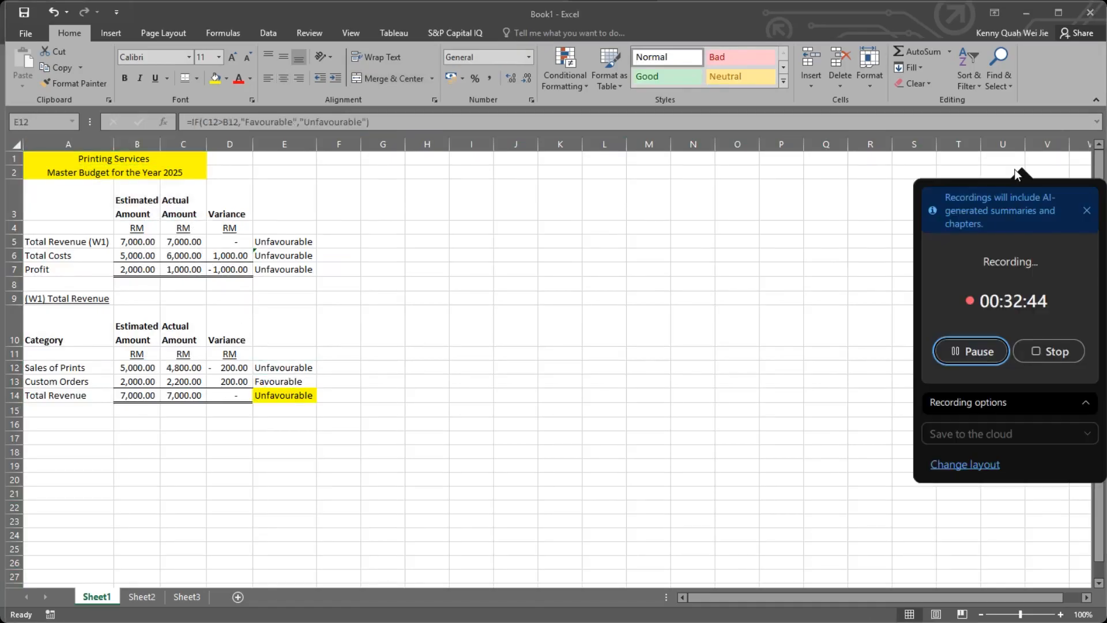